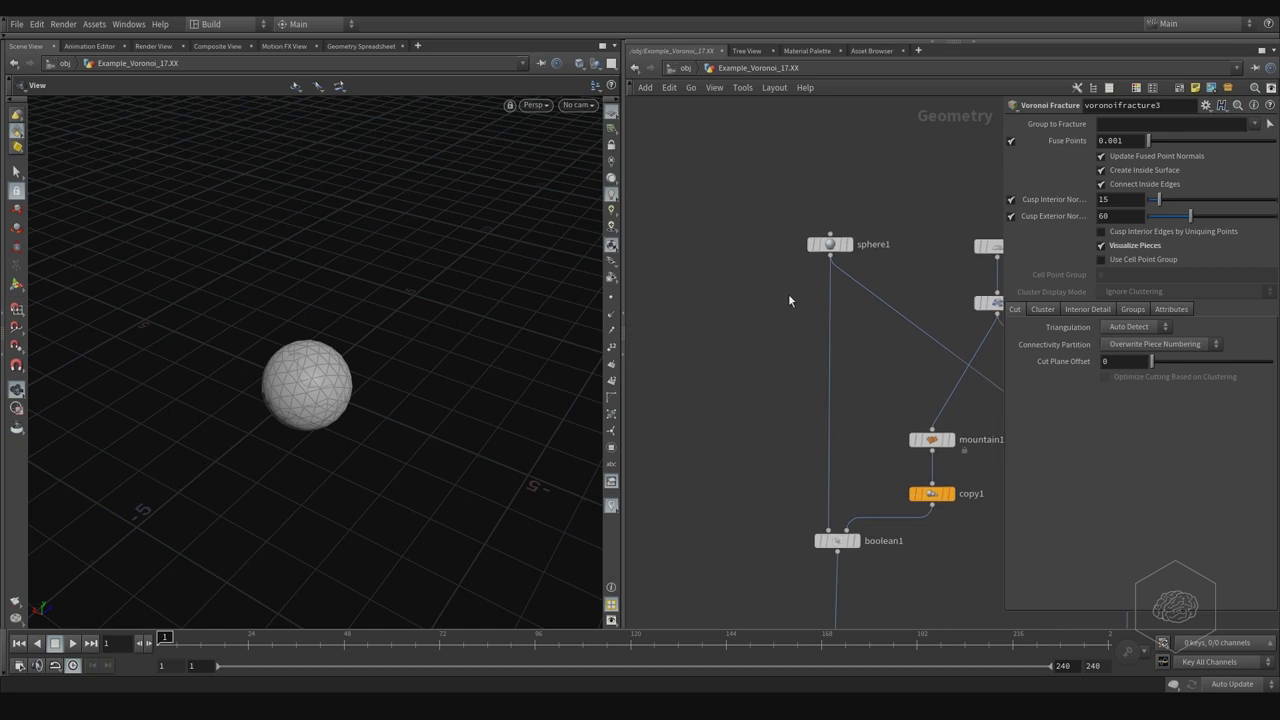
# Select sphere1 to show its Sphere parameters and the triangulated polygon sphere.
pyautogui.moveTo(894, 186)
pyautogui.mouseDown()
pyautogui.moveTo(775, 258)
pyautogui.moveTo(825, 249)
pyautogui.mouseUp()
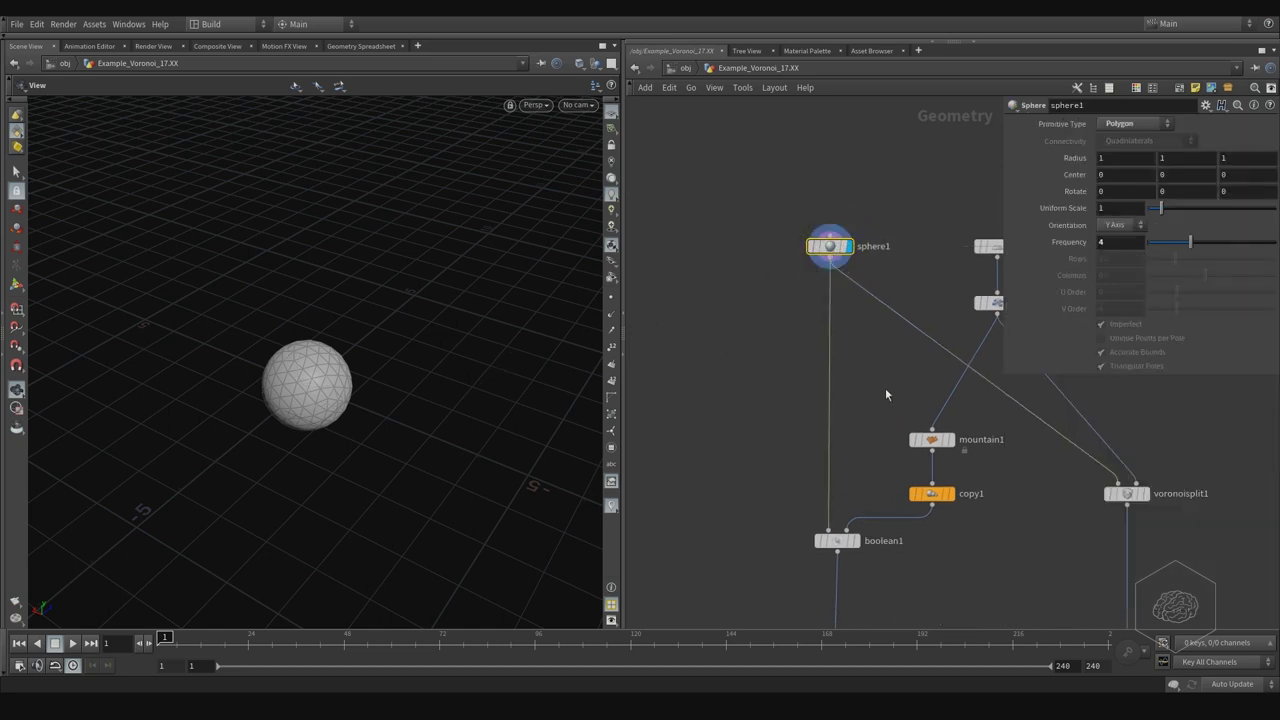
# Select boolean1, widen the parameter pane and keep its operation as Shatter.
pyautogui.moveTo(885, 395)
pyautogui.mouseDown(button='middle')
pyautogui.moveTo(757, 279)
pyautogui.moveTo(740, 317)
pyautogui.moveTo(759, 313)
pyautogui.moveTo(768, 280)
pyautogui.mouseUp(button='middle')
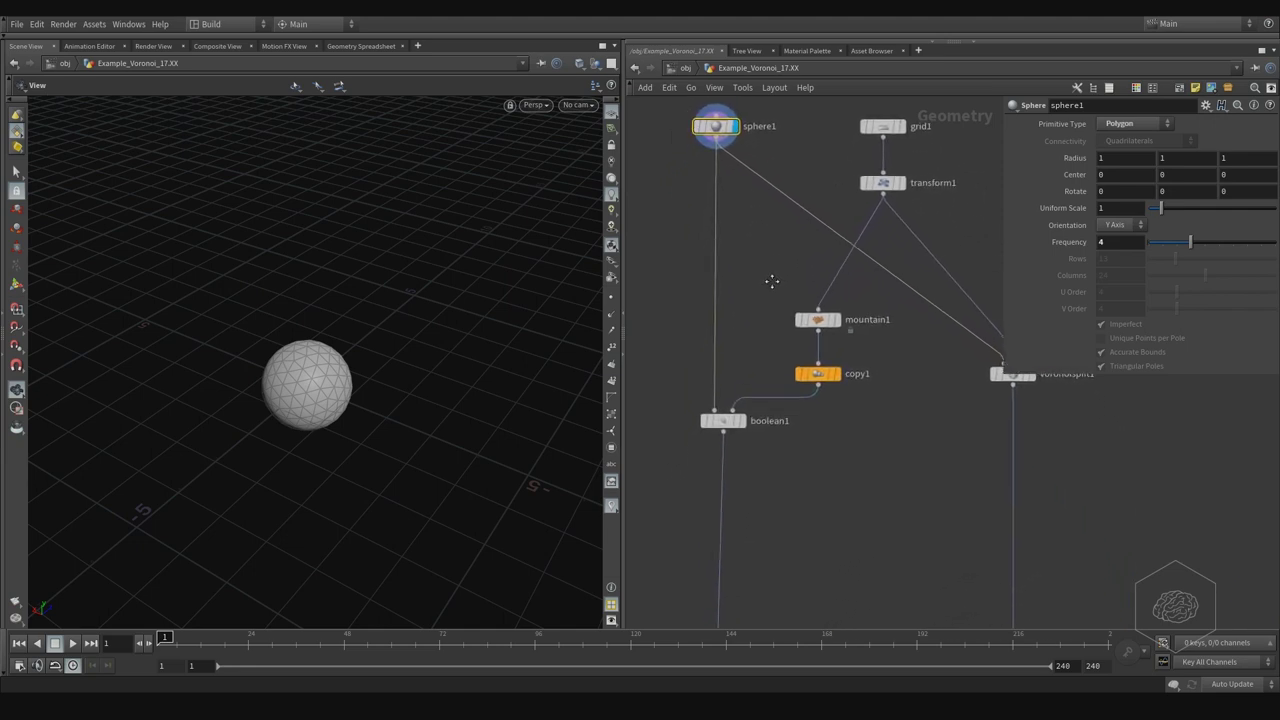
pyautogui.moveTo(759, 477); pyautogui.dragTo(686, 363)
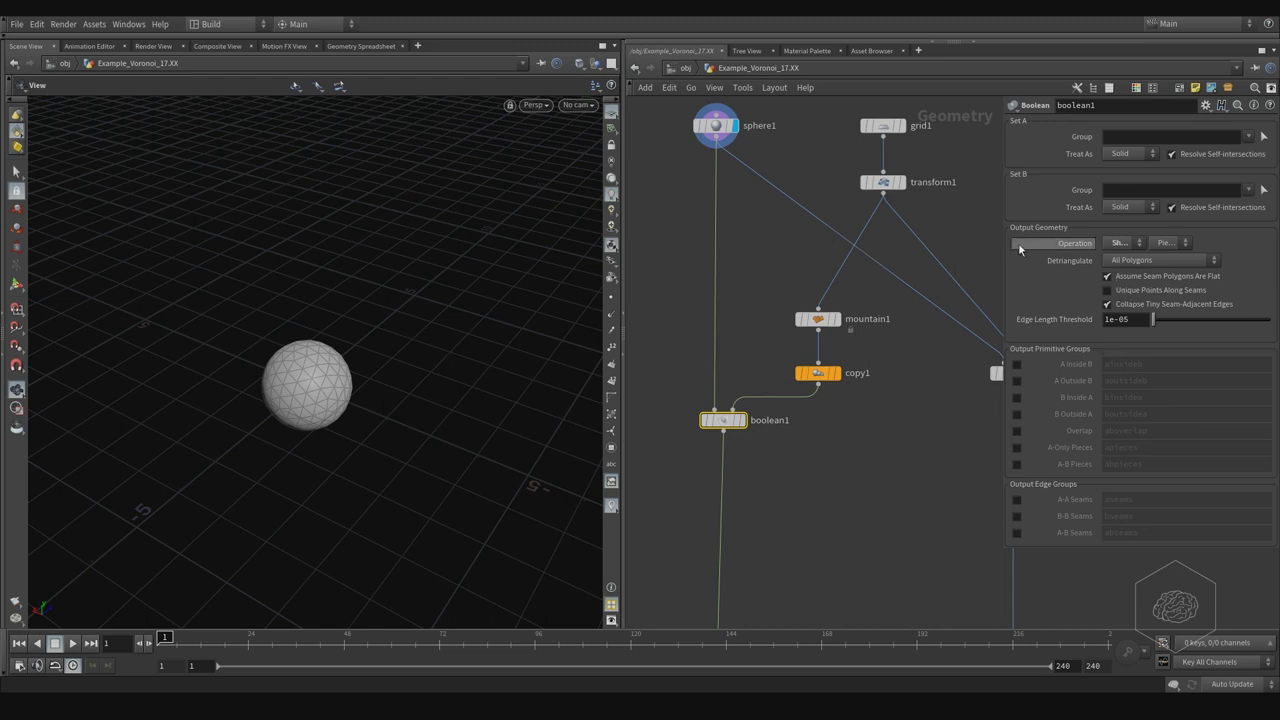
pyautogui.moveTo(1004, 258); pyautogui.dragTo(882, 258)
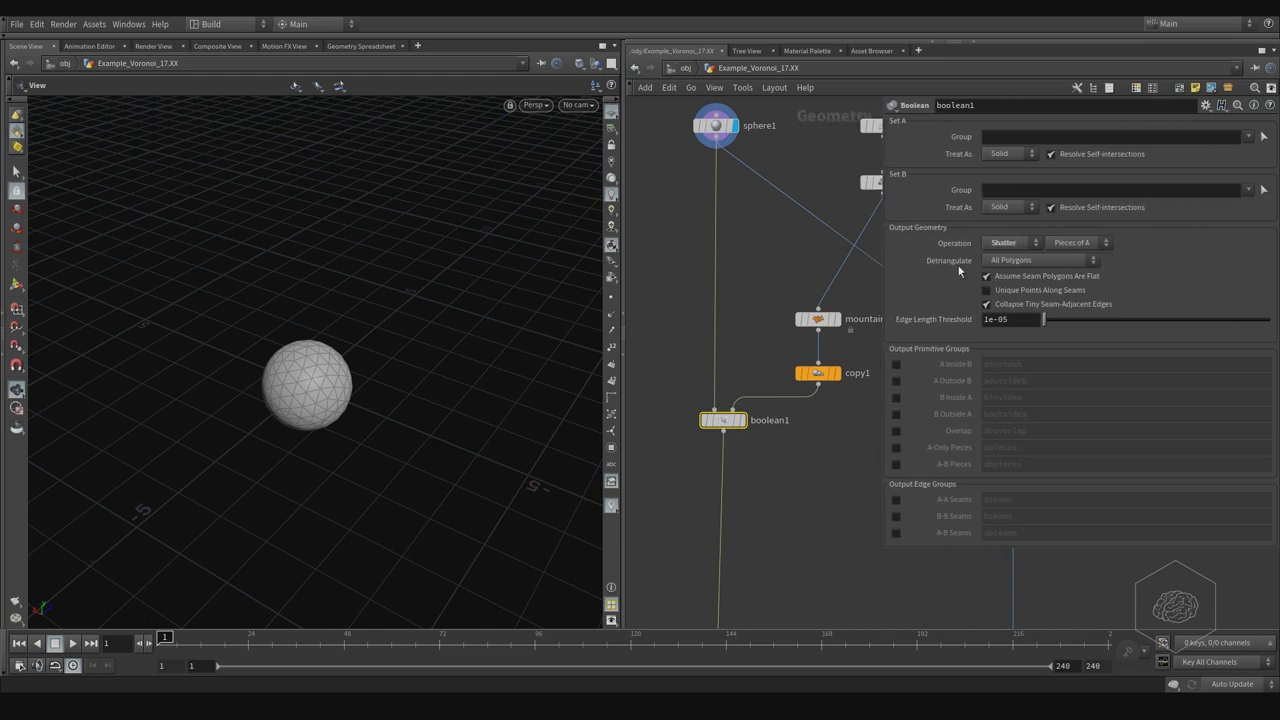
pyautogui.click(1035, 245)
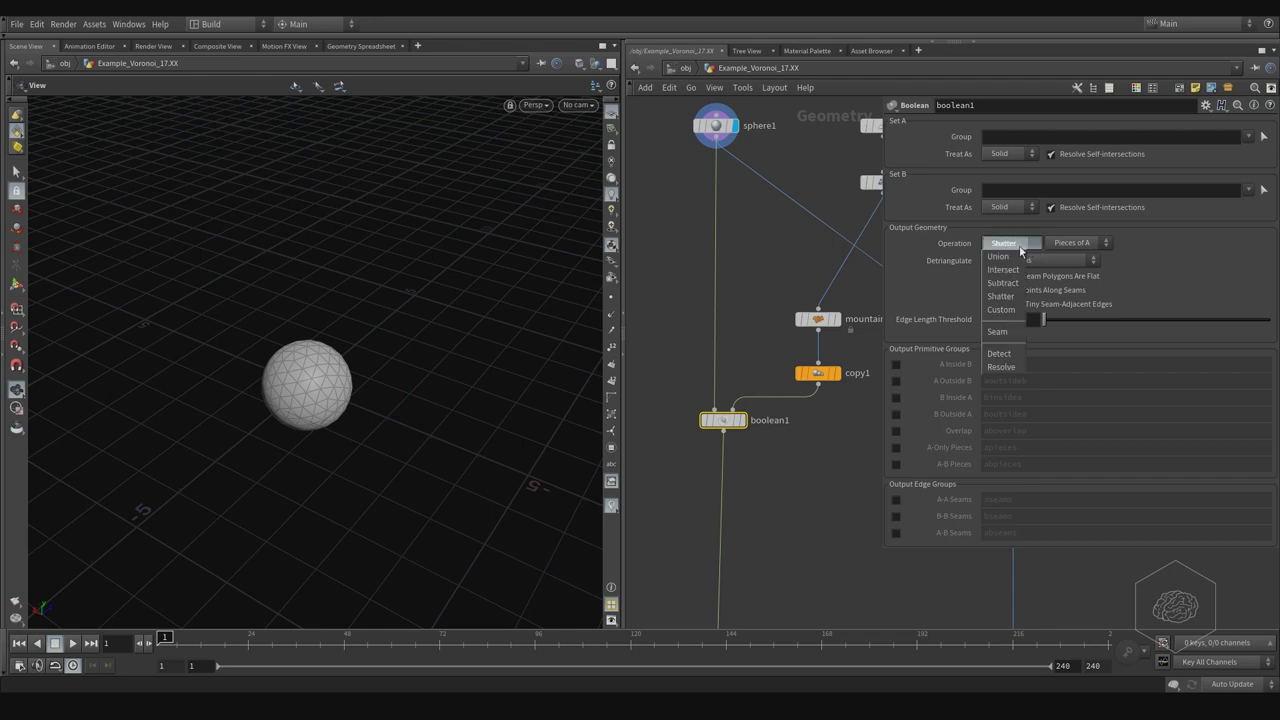
pyautogui.click(1025, 244)
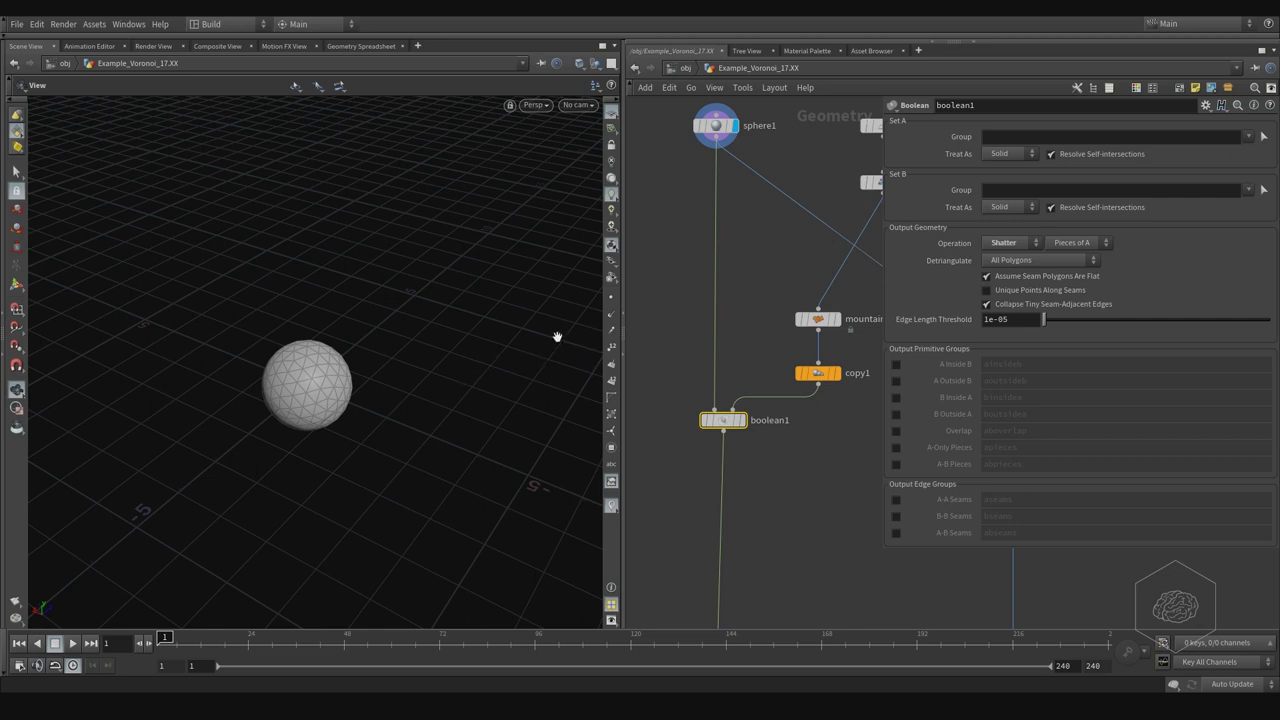
# Display grid1, then the scaled-down transform1 grid, in the viewport.
pyautogui.moveTo(881, 122); pyautogui.dragTo(771, 220, button='middle')
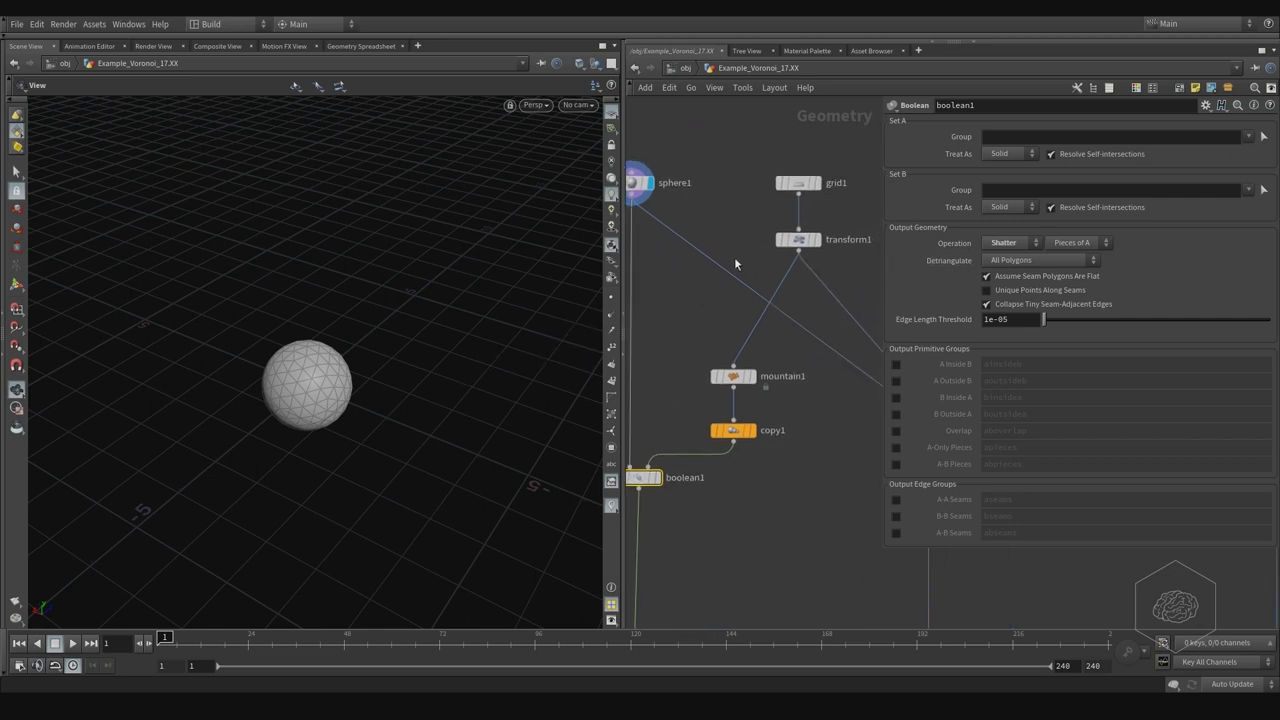
pyautogui.click(771, 222)
pyautogui.click(789, 225)
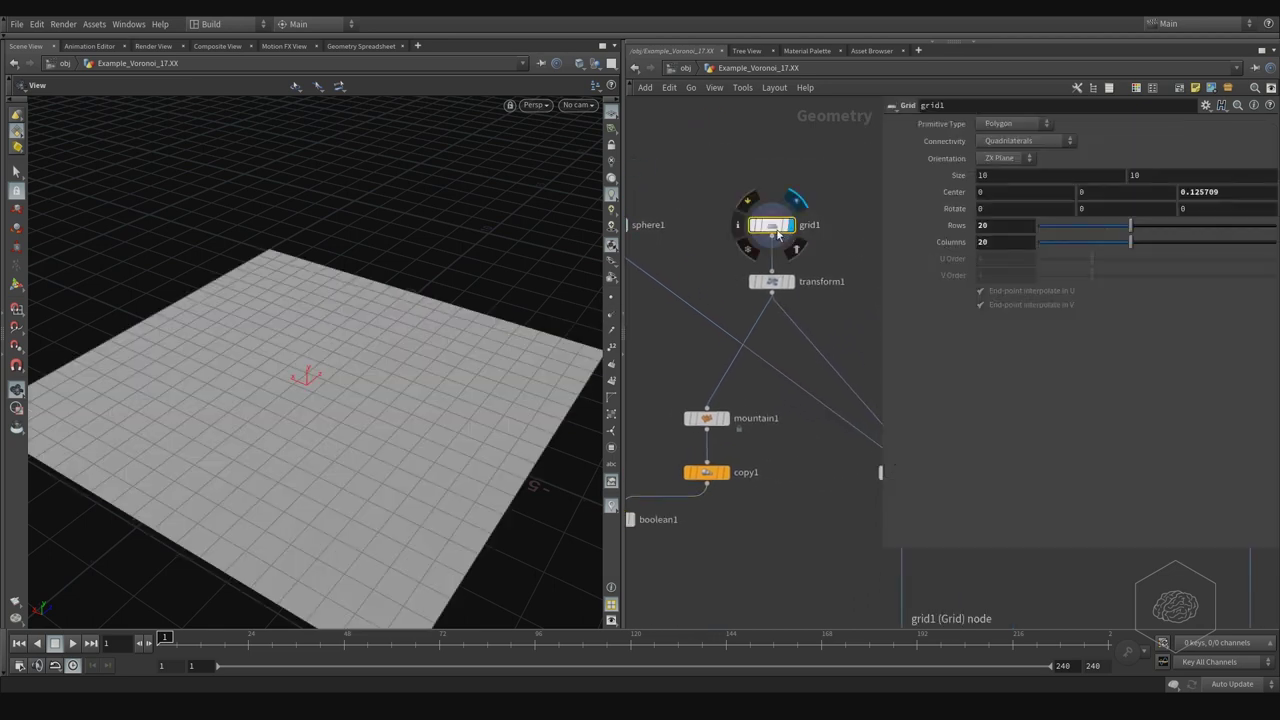
pyautogui.click(771, 281)
pyautogui.click(789, 281)
# Display the mountain1 terrain, then copy1's three rotated mountain copies, and select boolean1.
pyautogui.moveTo(774, 305); pyautogui.dragTo(803, 220, button='middle')
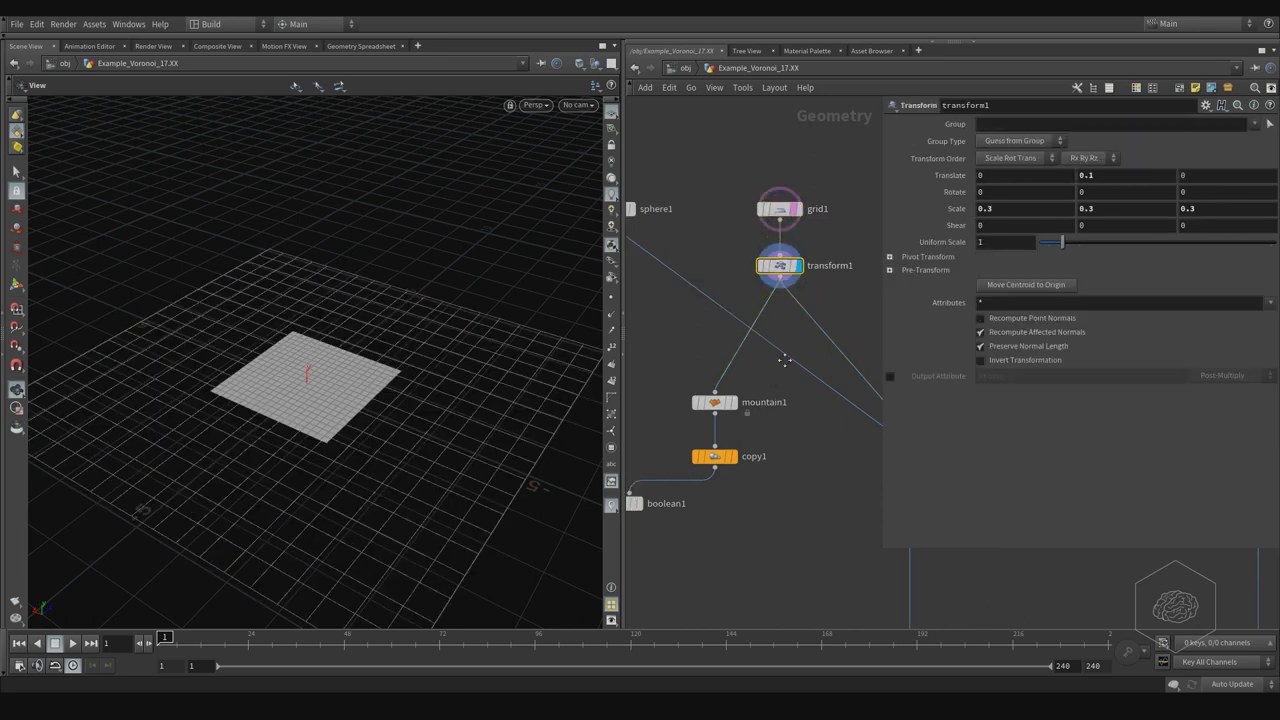
pyautogui.click(738, 333)
pyautogui.click(754, 333)
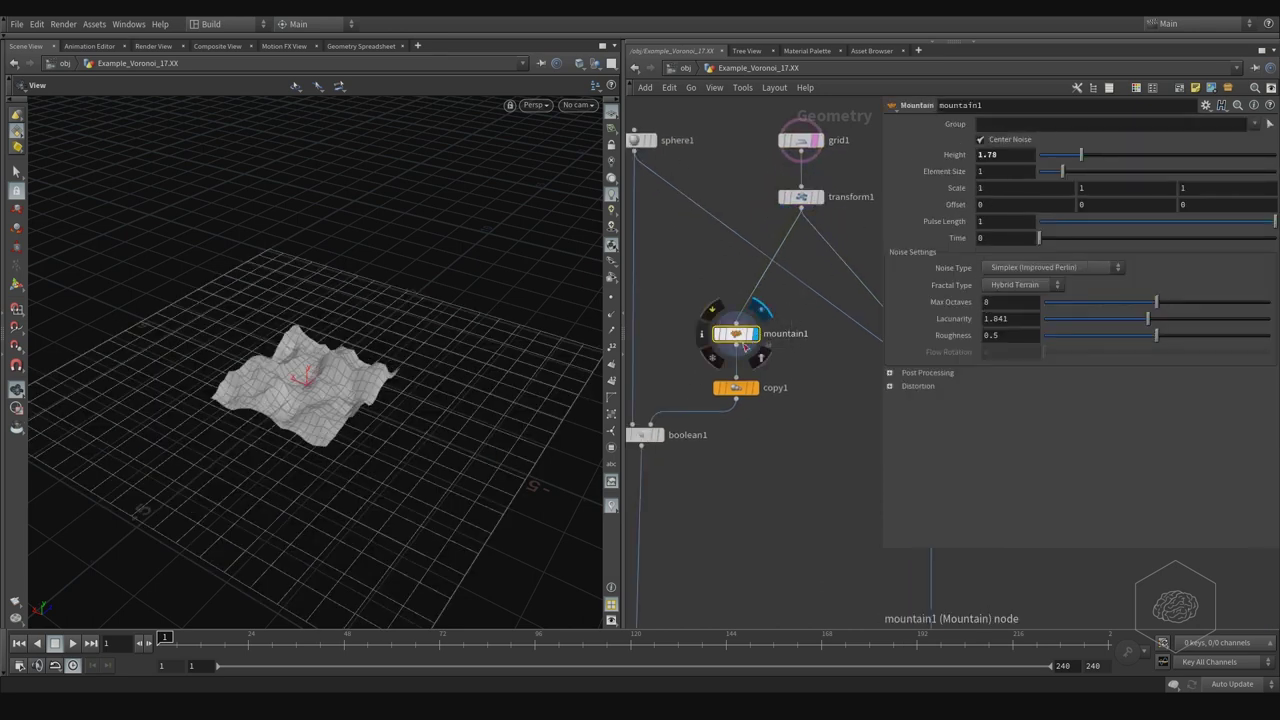
pyautogui.click(756, 391)
pyautogui.click(756, 392)
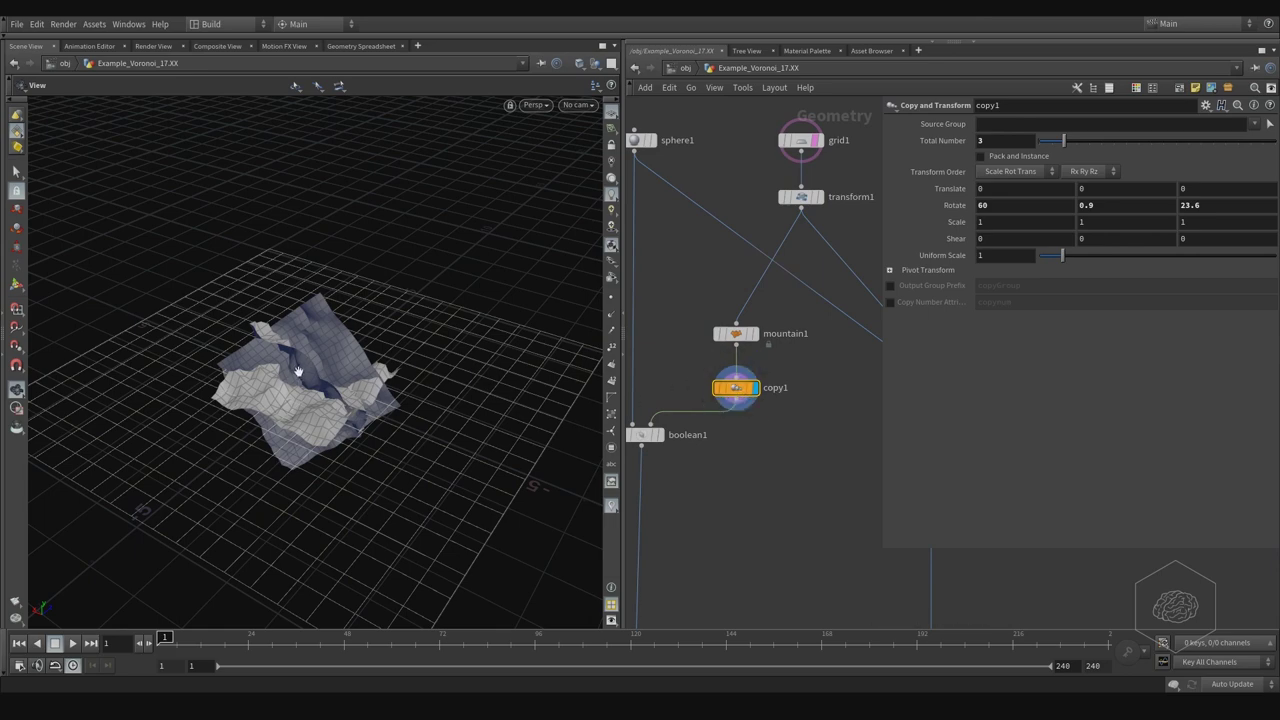
pyautogui.moveTo(297, 371); pyautogui.dragTo(437, 309)
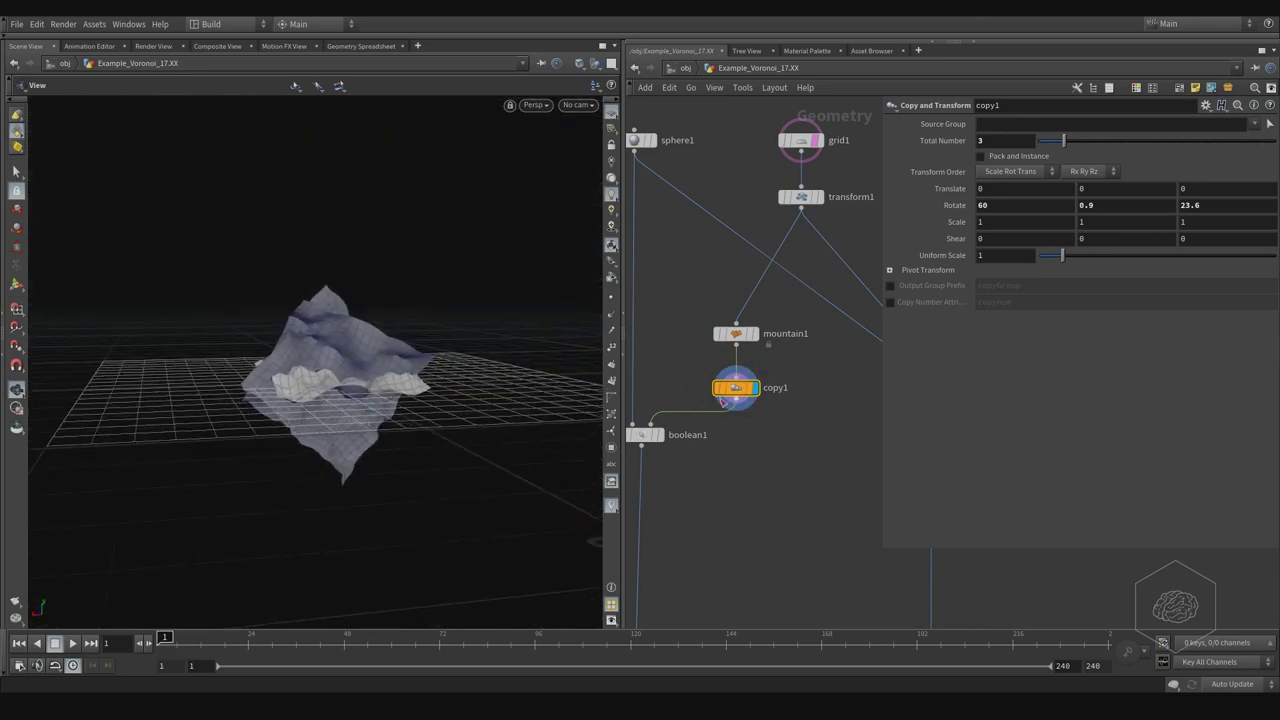
pyautogui.moveTo(660, 382); pyautogui.dragTo(760, 313, button='middle')
pyautogui.moveTo(777, 300); pyautogui.dragTo(691, 423)
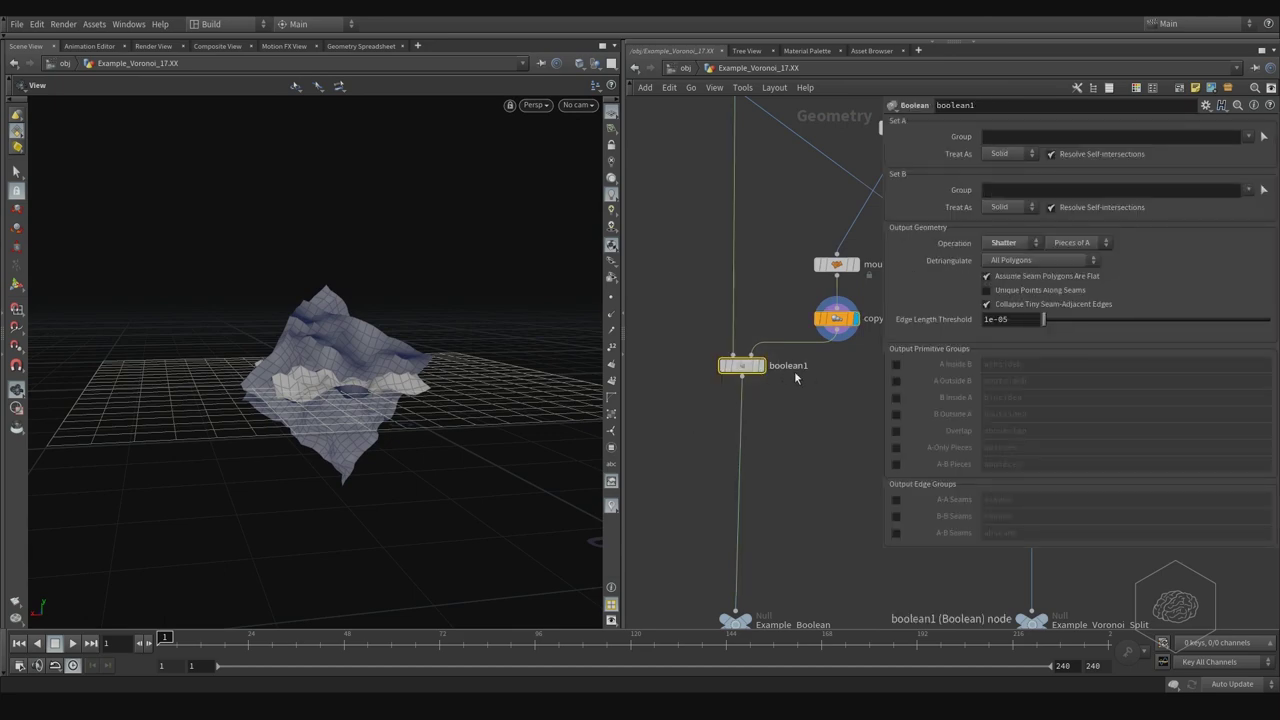
# Display boolean1's shattered sphere and zoom in on it from above.
pyautogui.click(760, 365)
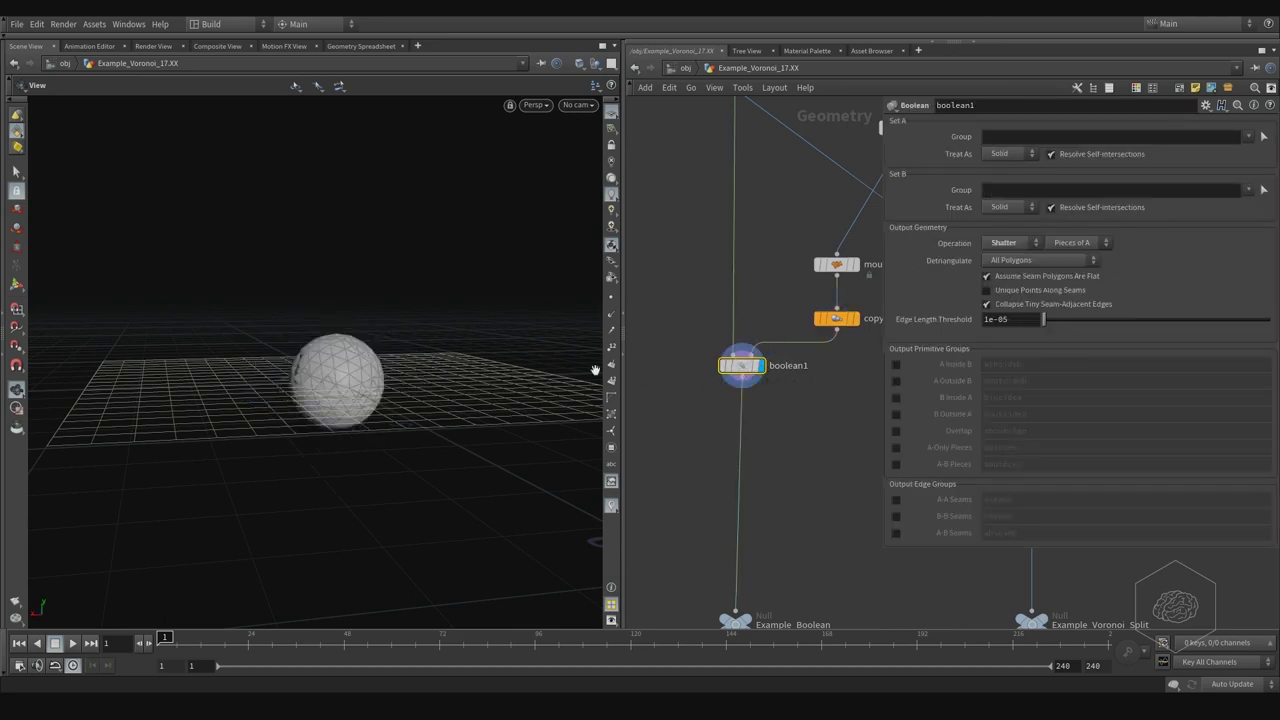
pyautogui.moveTo(368, 337); pyautogui.dragTo(418, 349)
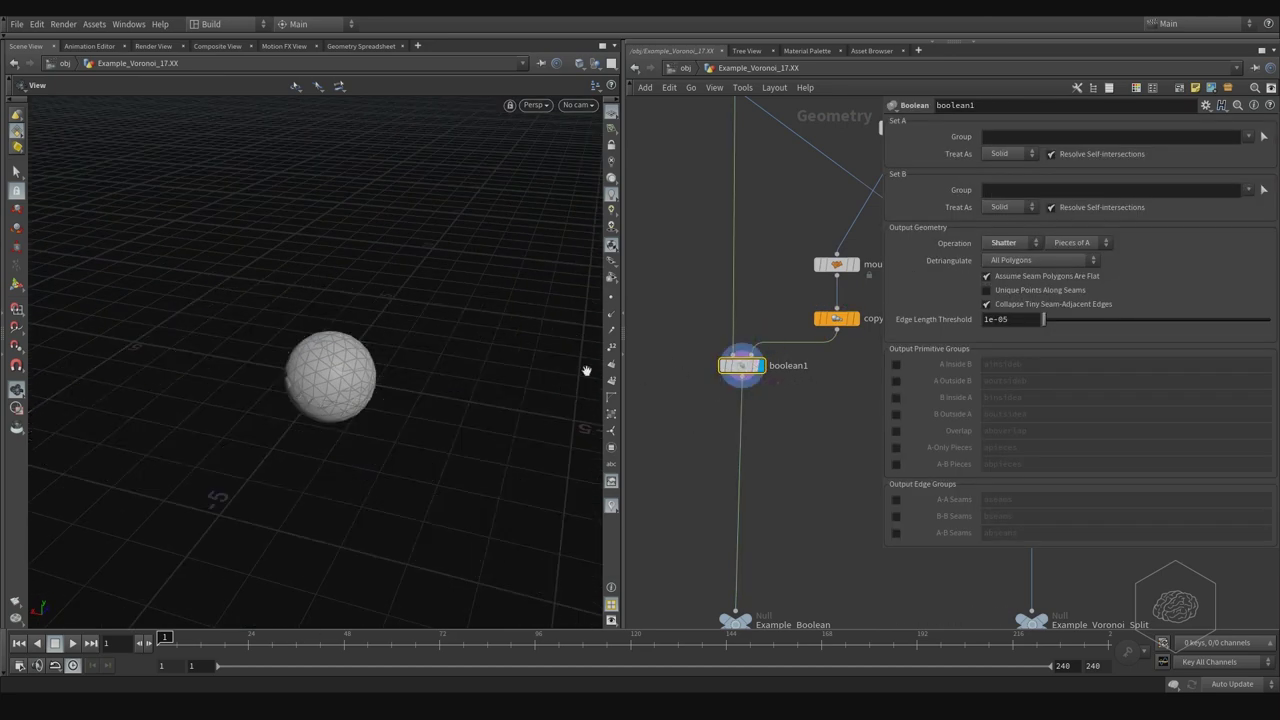
pyautogui.scroll(2, 394, 349)
pyautogui.scroll(4, 366, 360)
pyautogui.scroll(-1, 423, 329)
pyautogui.scroll(2, 305, 295)
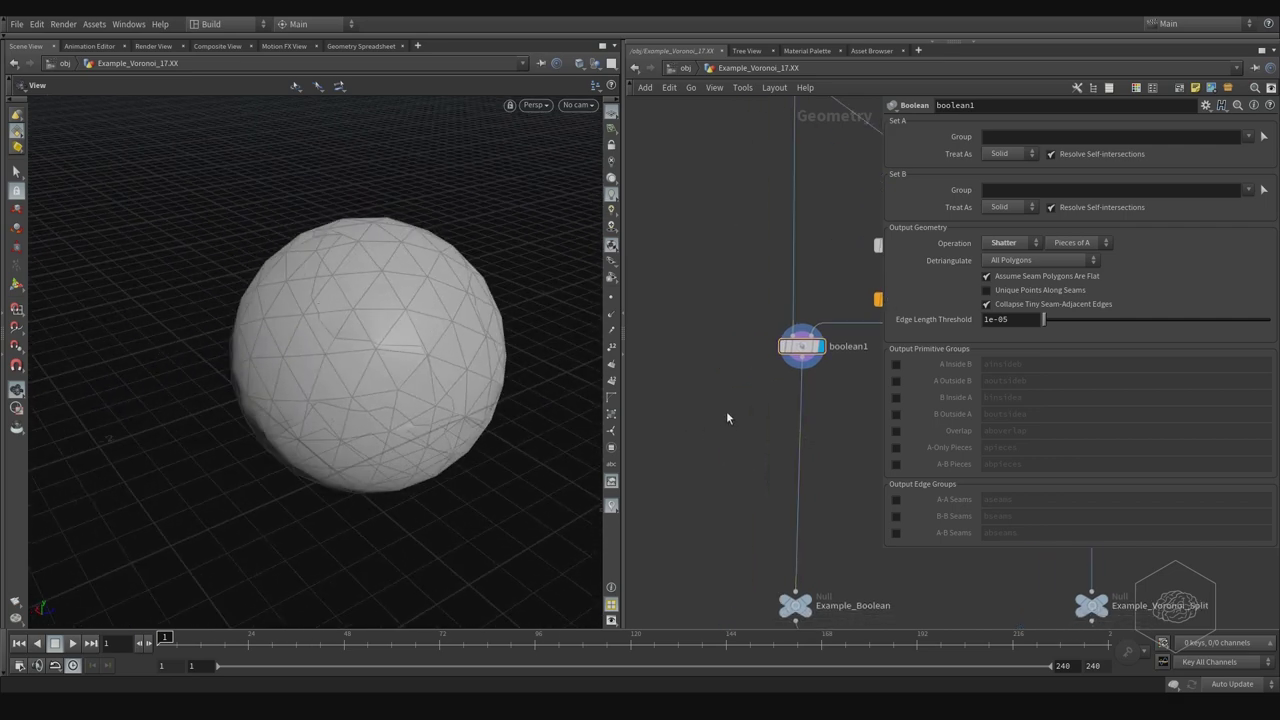
# Add an Exploded View node below boolean1, wire boolean1 into it and display it.
pyautogui.press('Tab')
pyautogui.write('expl')
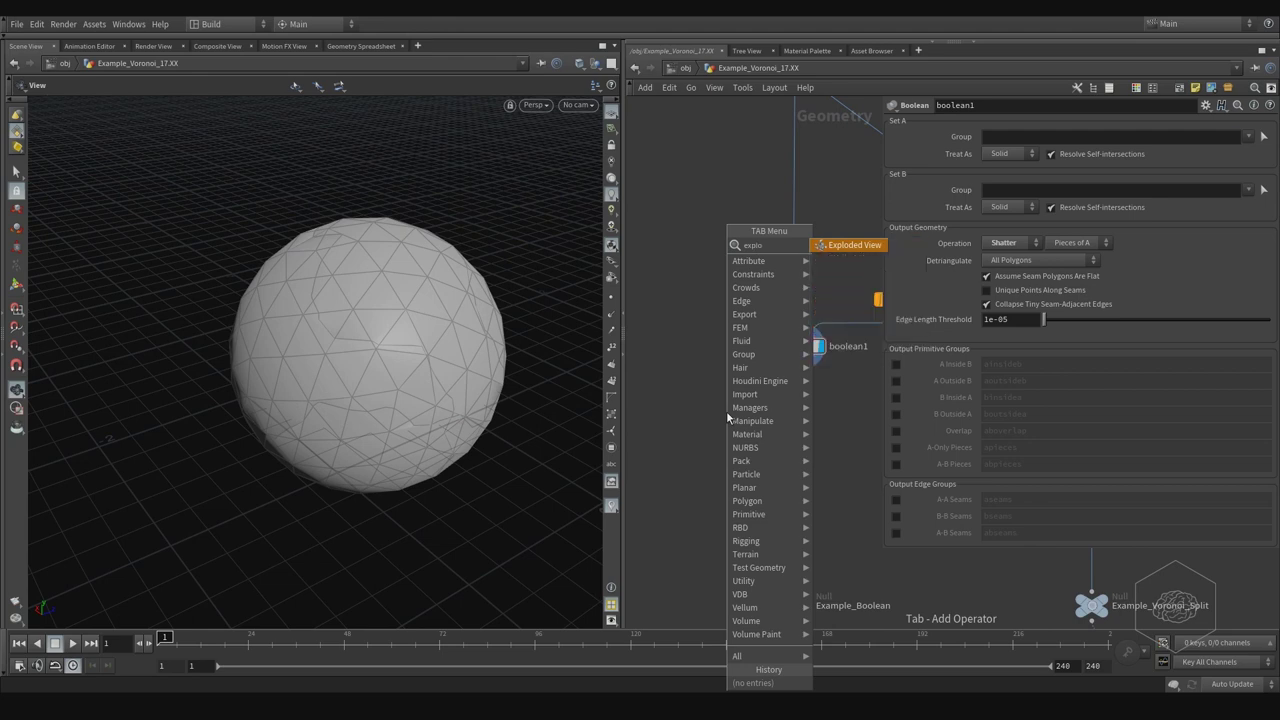
pyautogui.press('Return')
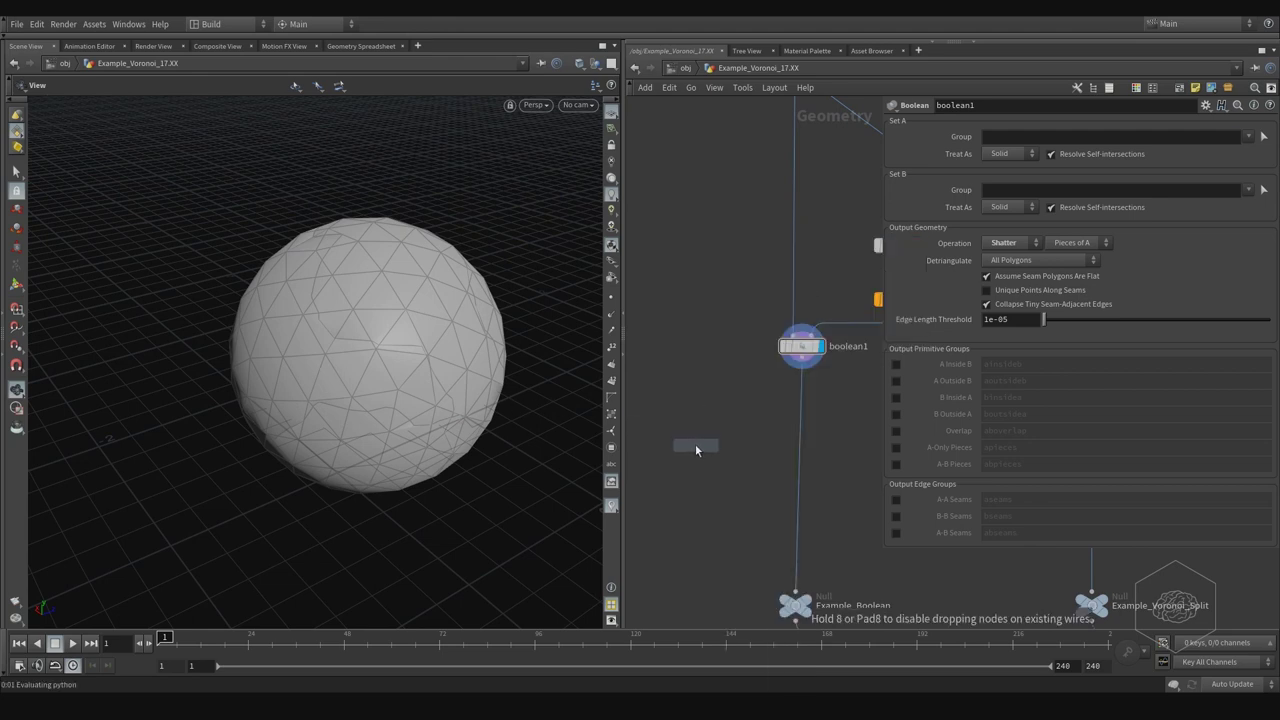
pyautogui.click(690, 428)
pyautogui.moveTo(690, 428); pyautogui.dragTo(762, 398)
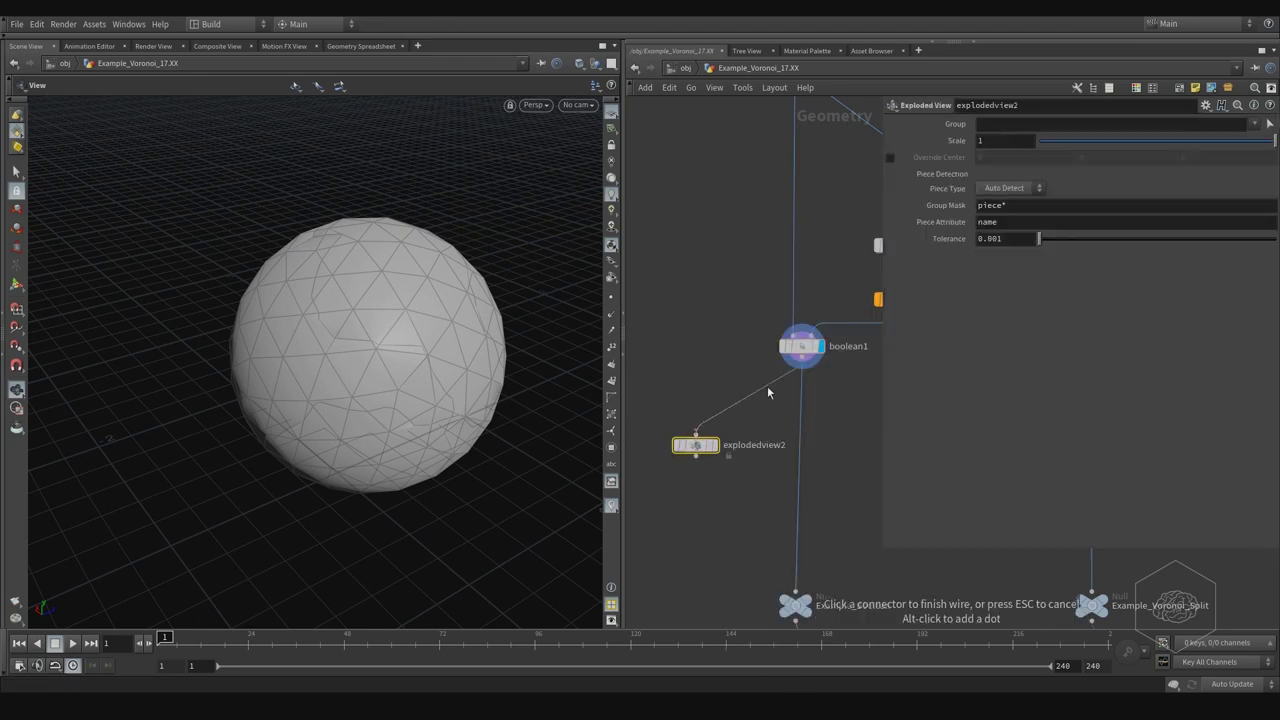
pyautogui.click(712, 445)
# Switch to a darker viewport background and orbit around the exploded shell pieces.
pyautogui.moveTo(306, 297)
pyautogui.mouseDown()
pyautogui.moveTo(492, 328)
pyautogui.moveTo(360, 349)
pyautogui.moveTo(558, 187)
pyautogui.mouseUp()
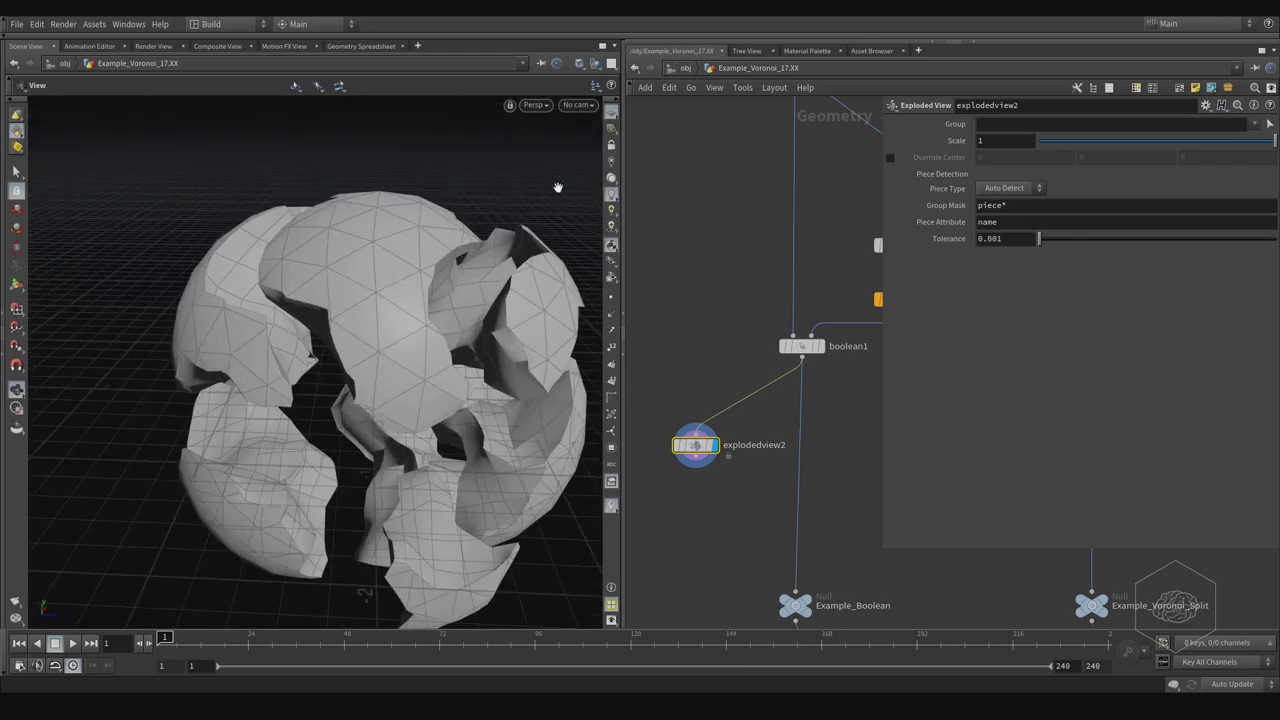
pyautogui.click(610, 117)
pyautogui.moveTo(406, 361)
pyautogui.mouseDown()
pyautogui.moveTo(334, 300)
pyautogui.moveTo(283, 303)
pyautogui.moveTo(463, 303)
pyautogui.moveTo(293, 300)
pyautogui.moveTo(282, 316)
pyautogui.mouseUp()
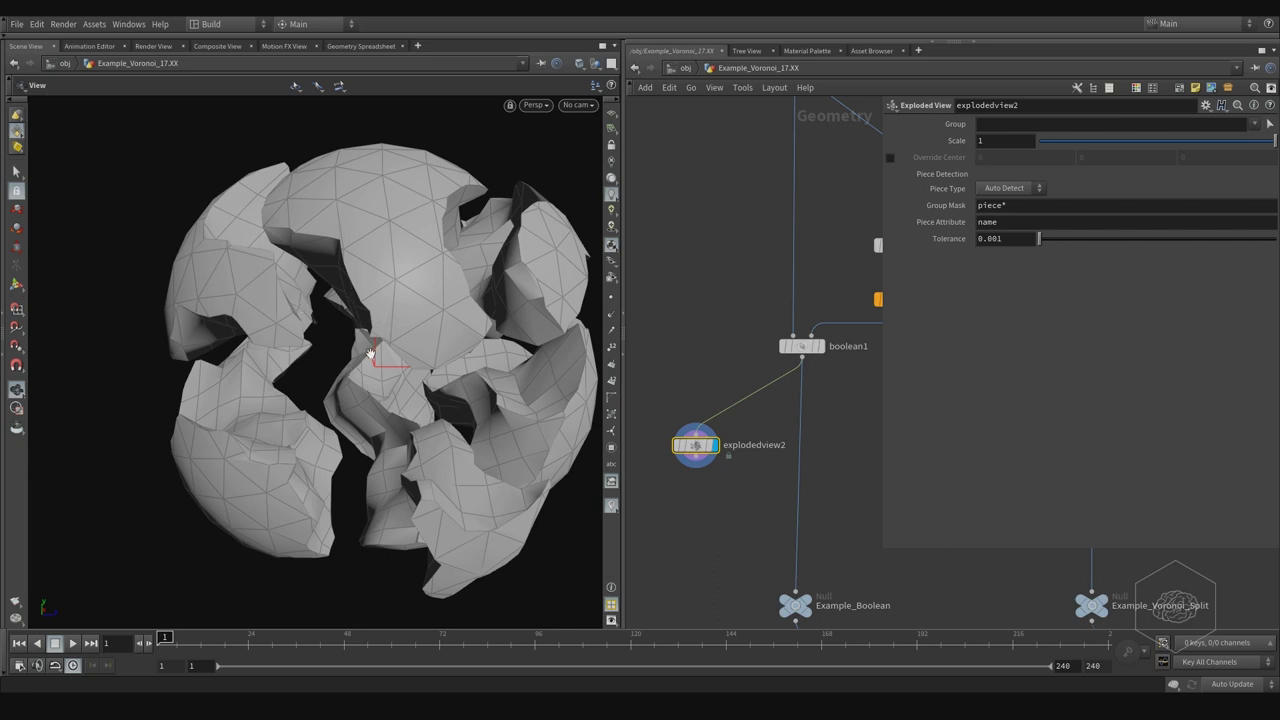
pyautogui.moveTo(370, 352); pyautogui.dragTo(329, 420)
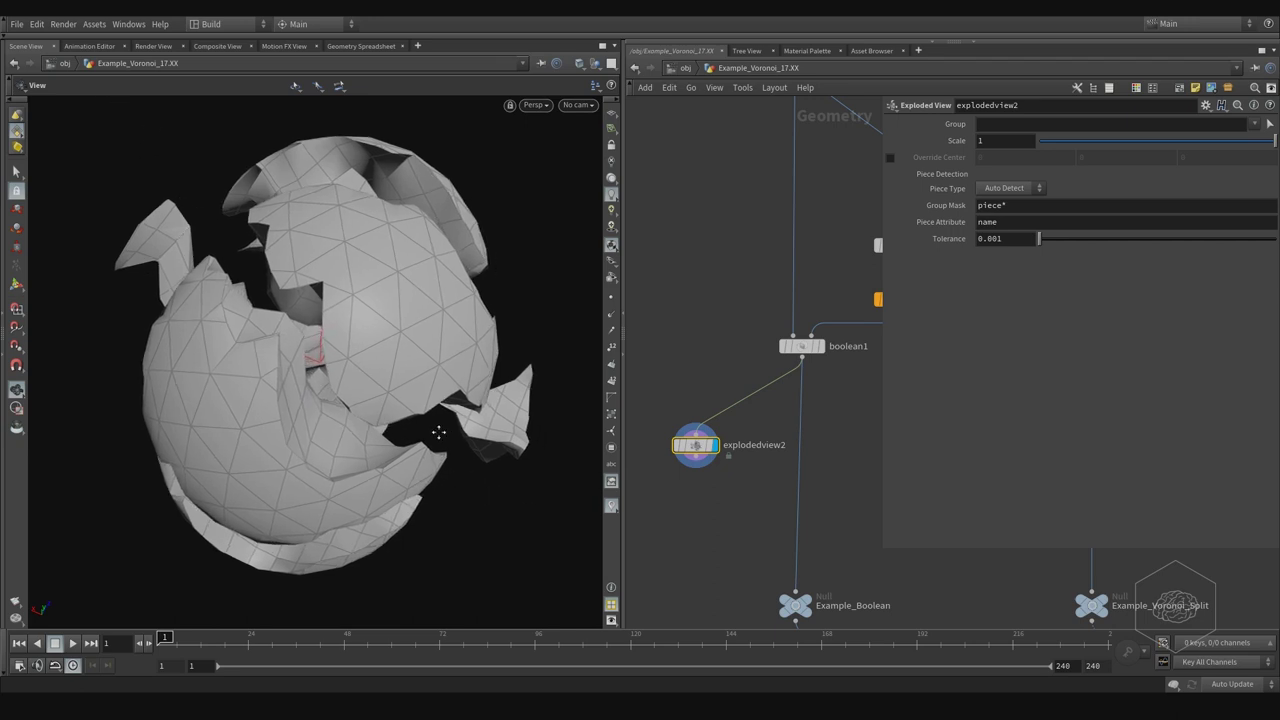
pyautogui.moveTo(475, 464); pyautogui.dragTo(420, 440)
pyautogui.moveTo(800, 469)
pyautogui.mouseDown(button='middle')
pyautogui.moveTo(727, 375)
pyautogui.moveTo(763, 347)
pyautogui.mouseUp(button='middle')
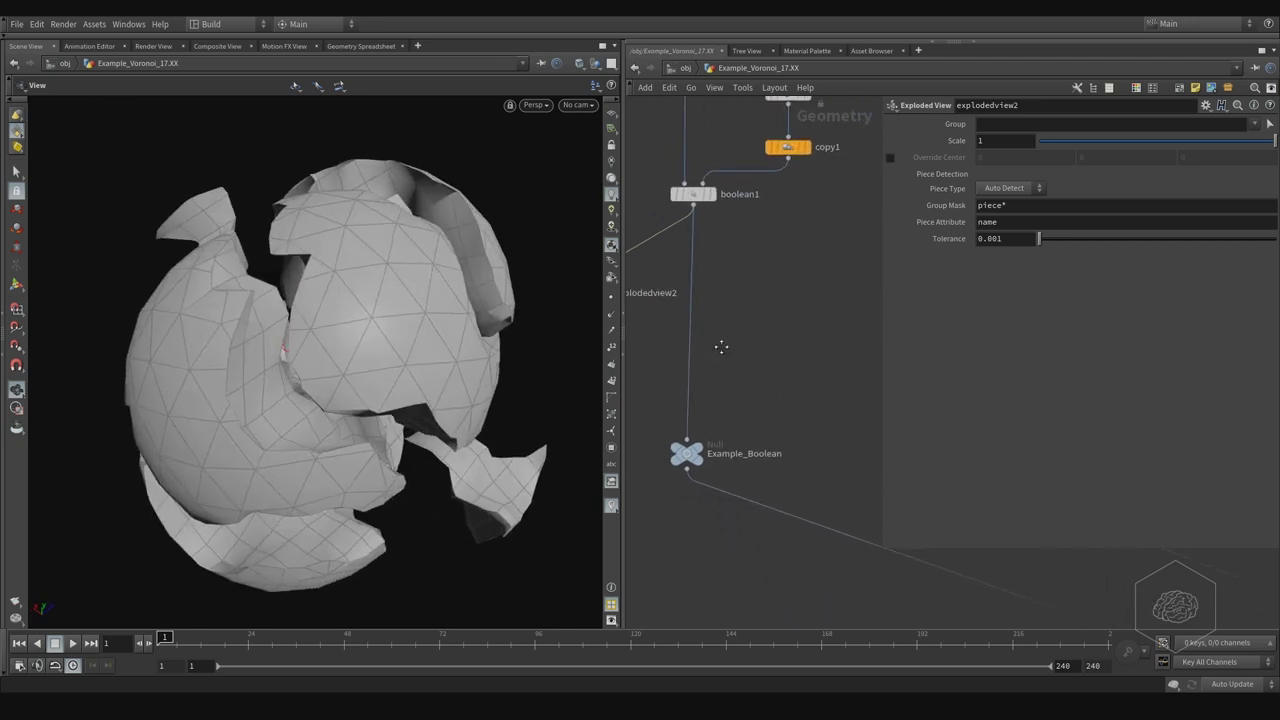
# Add a second Voronoi Split node, voronoisplit2, found by searching 'voron'.
pyautogui.scroll(-3, 763, 347)
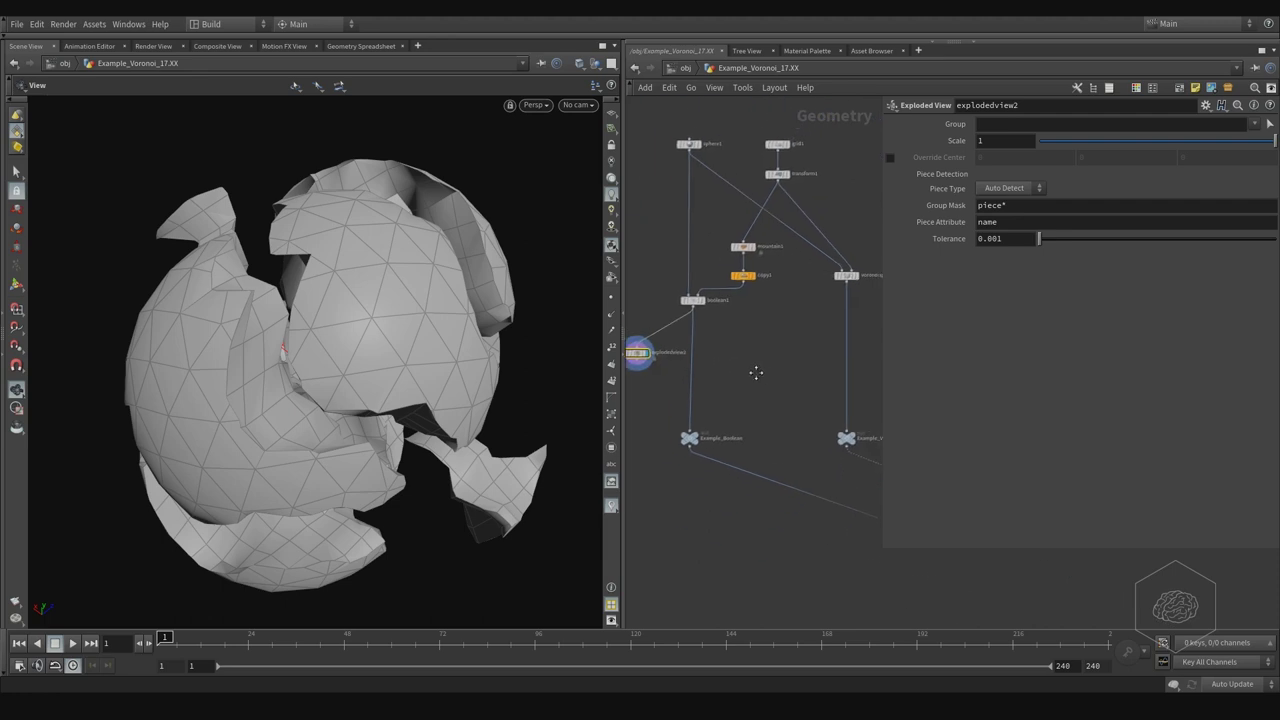
pyautogui.scroll(-2, 757, 371)
pyautogui.scroll(-1, 755, 370)
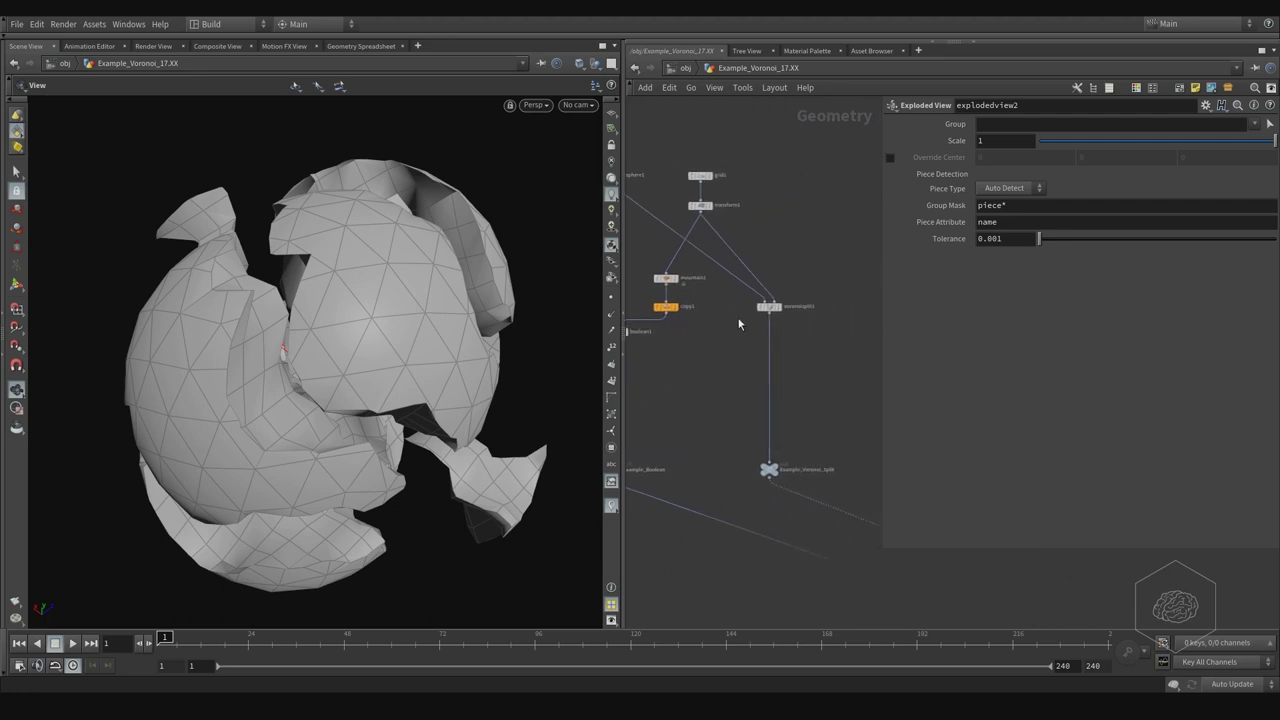
pyautogui.scroll(2, 791, 281)
pyautogui.scroll(1, 800, 290)
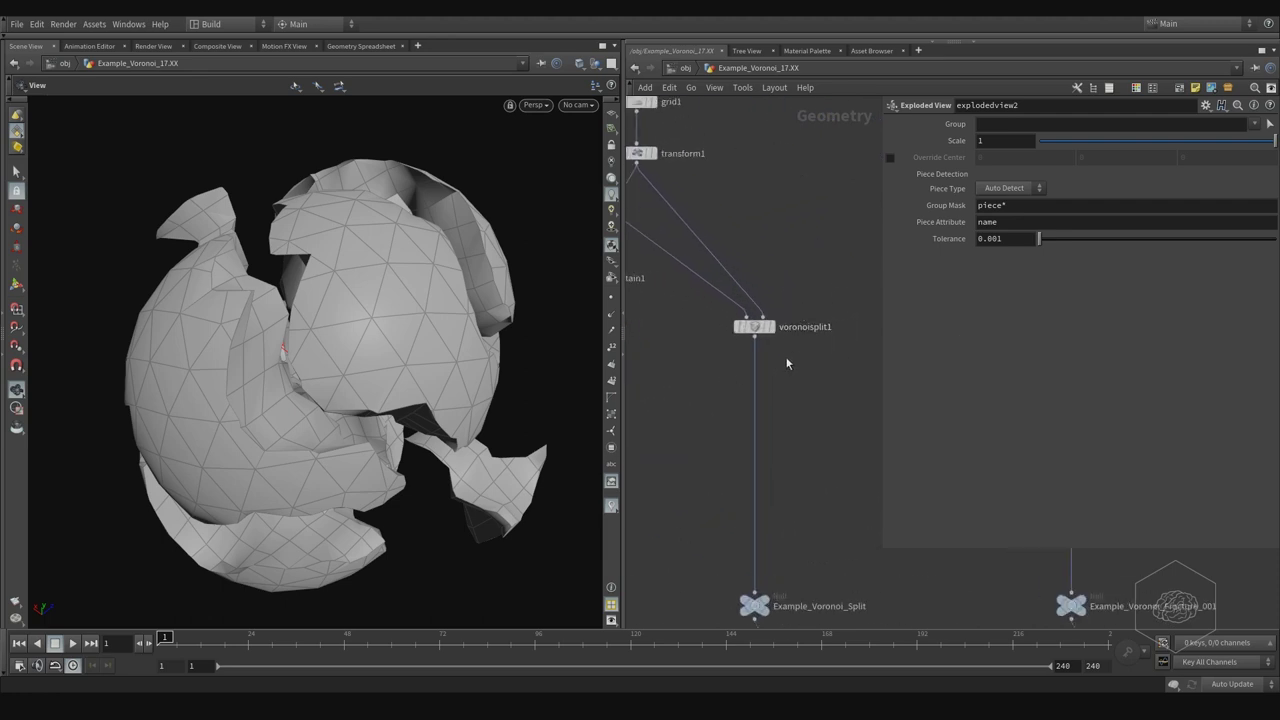
pyautogui.press('Tab')
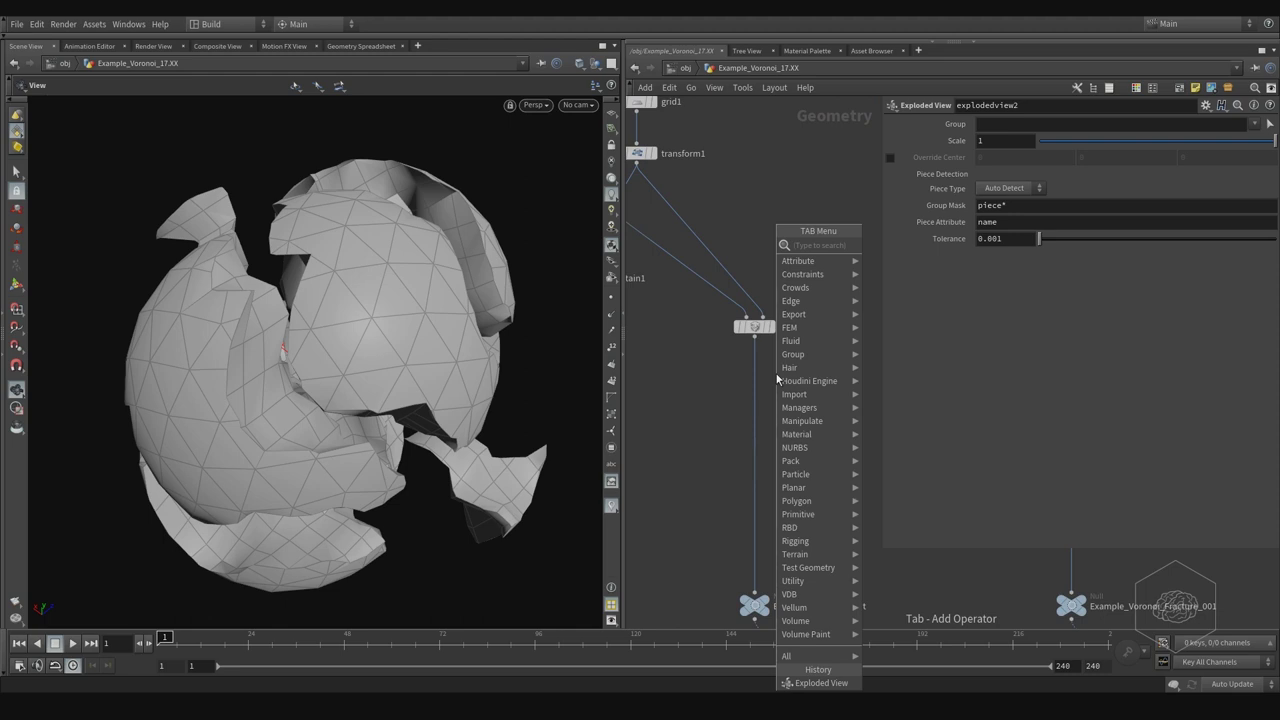
pyautogui.write('voron')
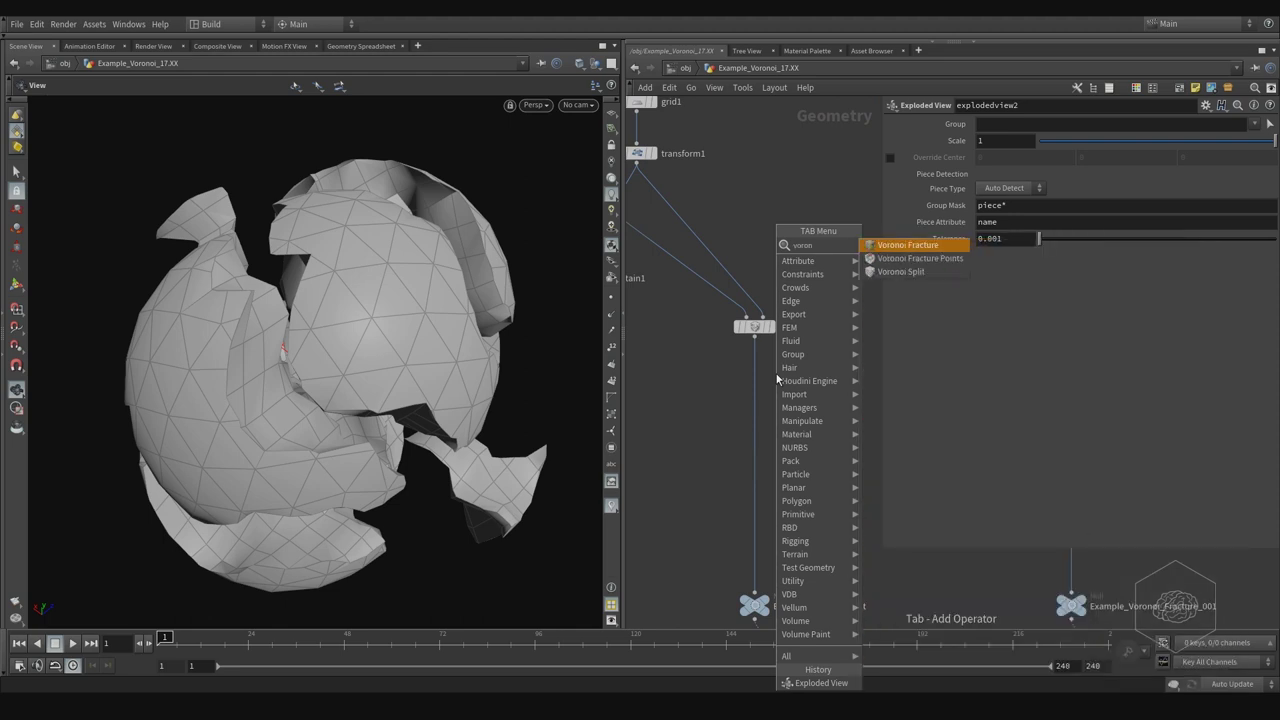
pyautogui.press('Down')
pyautogui.press('Down')
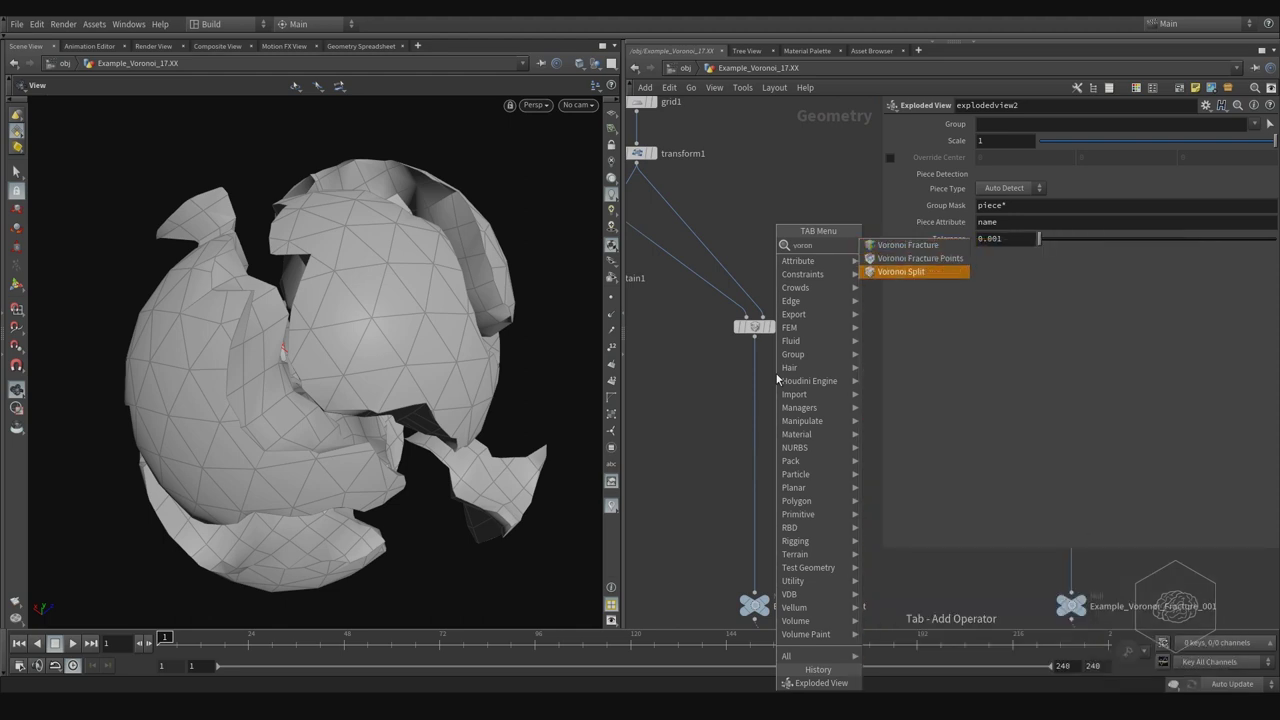
pyautogui.press('Return')
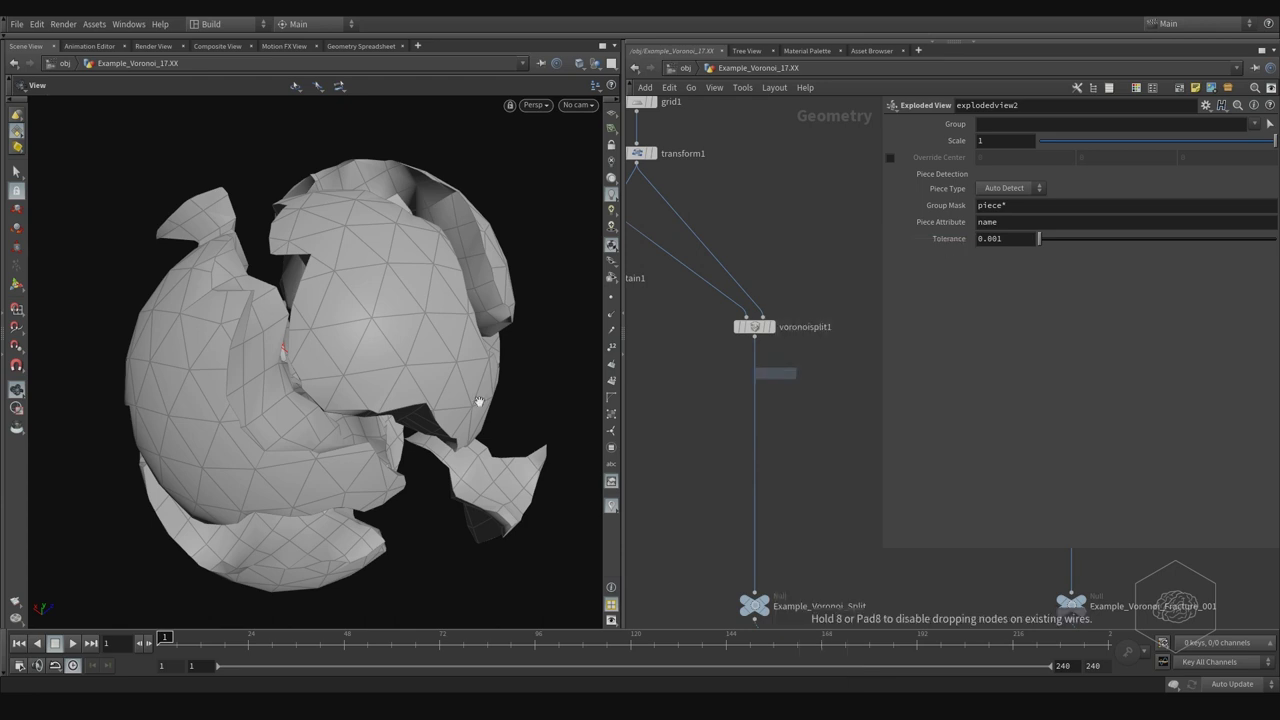
pyautogui.click(827, 384)
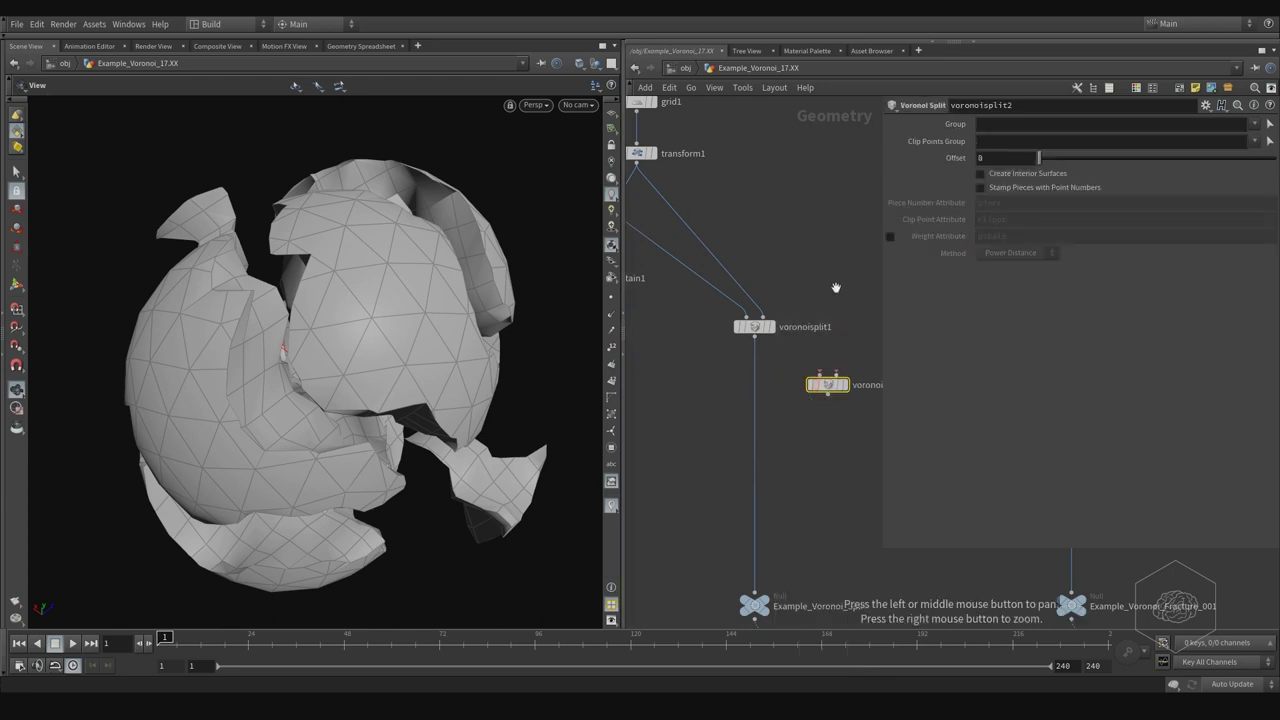
# Reselect voronoisplit1 and display its output, a whole uncut-looking sphere.
pyautogui.scroll(5, 836, 288)
pyautogui.moveTo(765, 270); pyautogui.dragTo(614, 400)
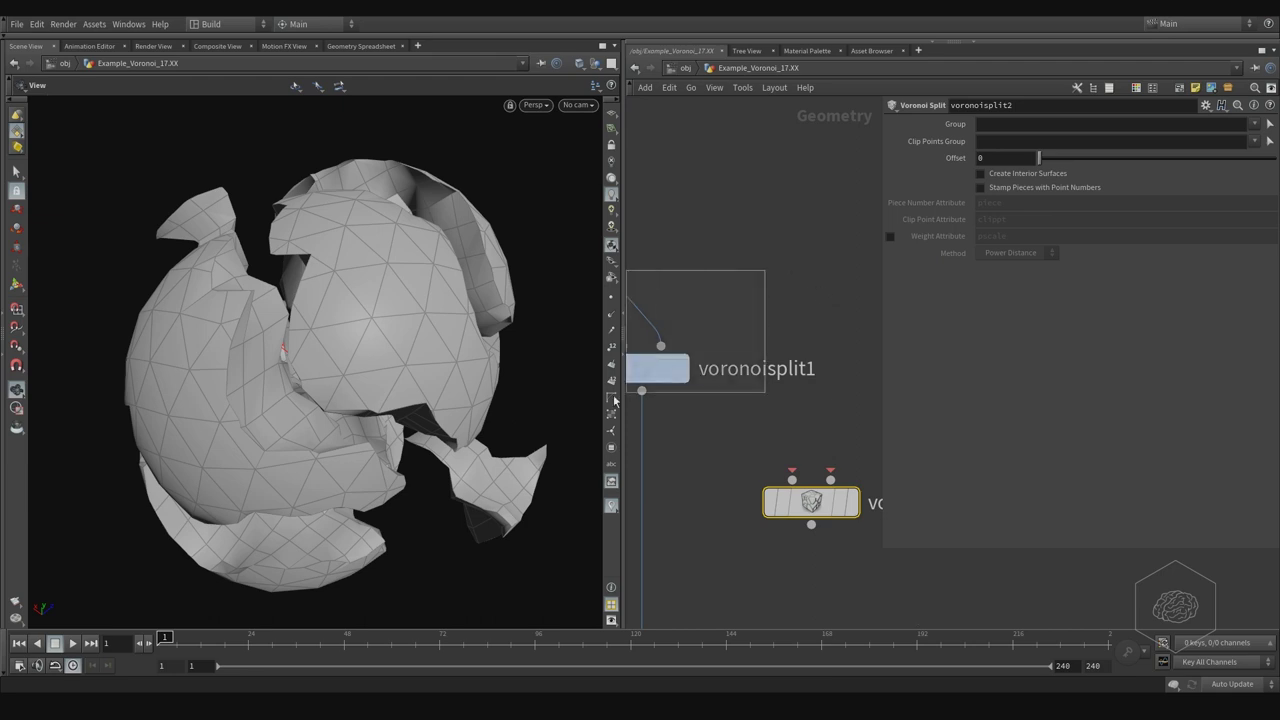
pyautogui.moveTo(735, 400); pyautogui.dragTo(858, 530)
pyautogui.moveTo(757, 266); pyautogui.dragTo(633, 384)
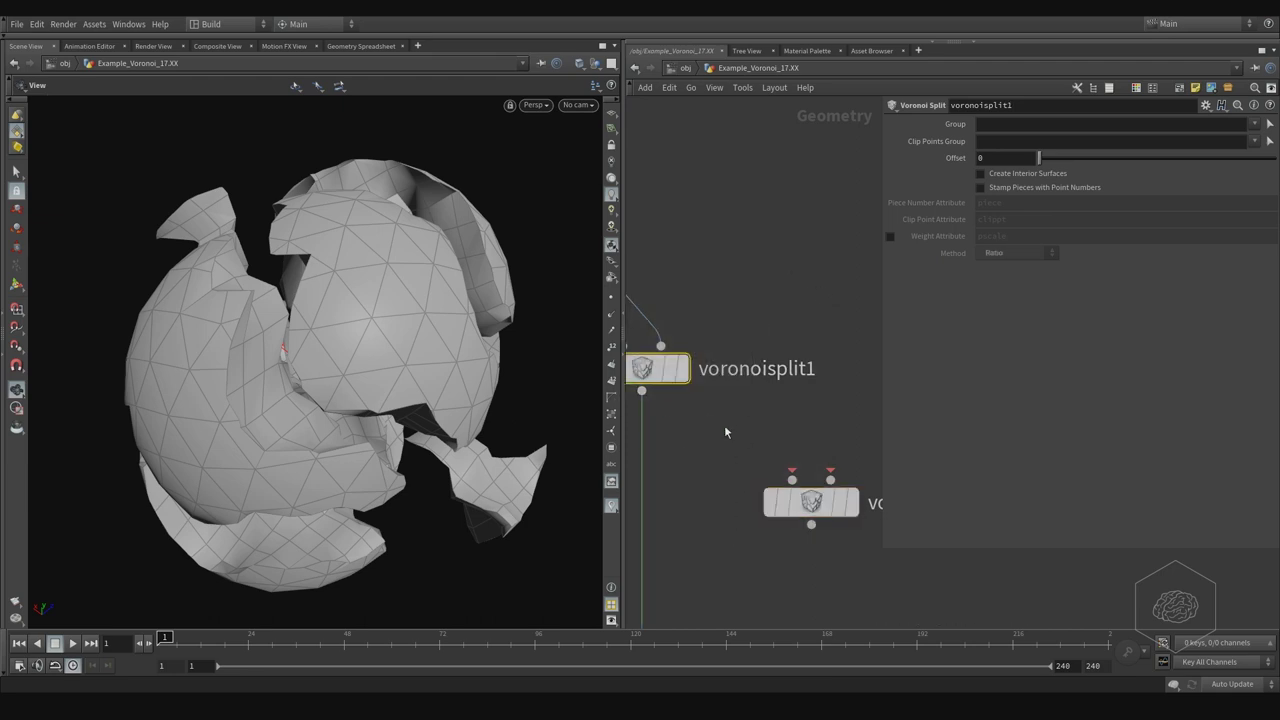
pyautogui.moveTo(860, 410); pyautogui.dragTo(702, 557)
pyautogui.moveTo(705, 298); pyautogui.dragTo(744, 316, button='middle')
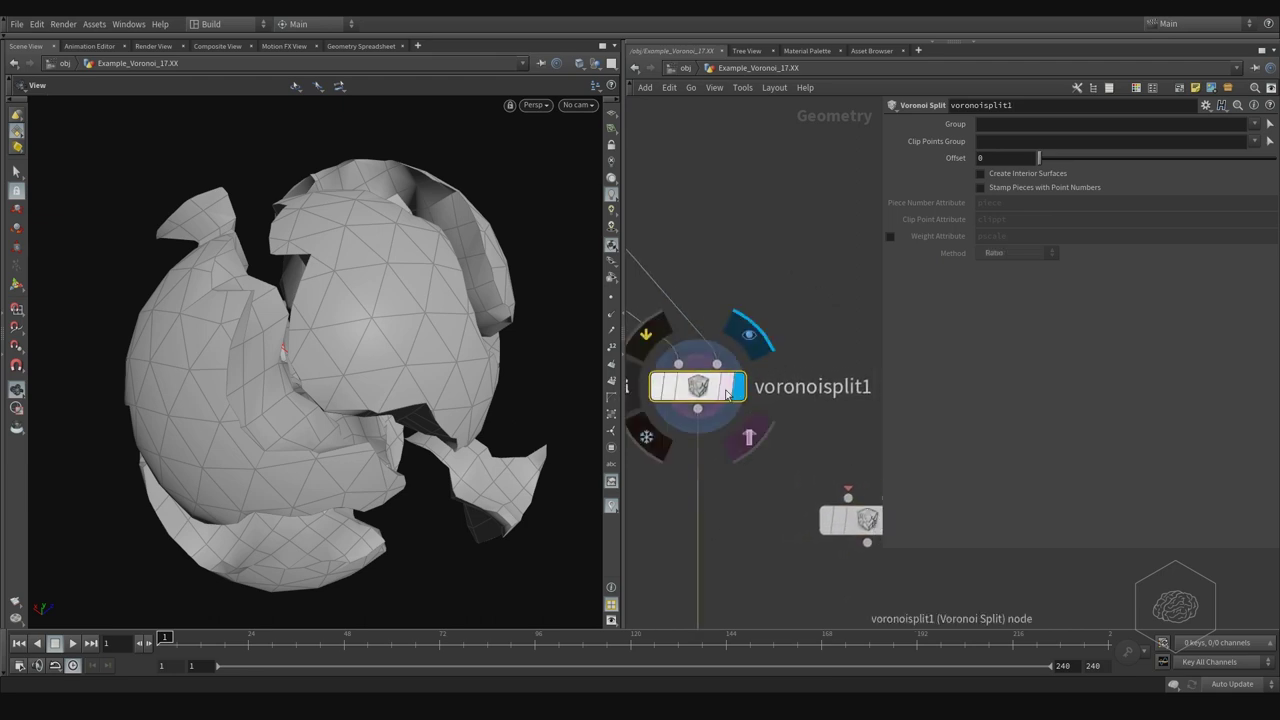
pyautogui.click(727, 395)
pyautogui.moveTo(732, 165); pyautogui.dragTo(765, 258, button='middle')
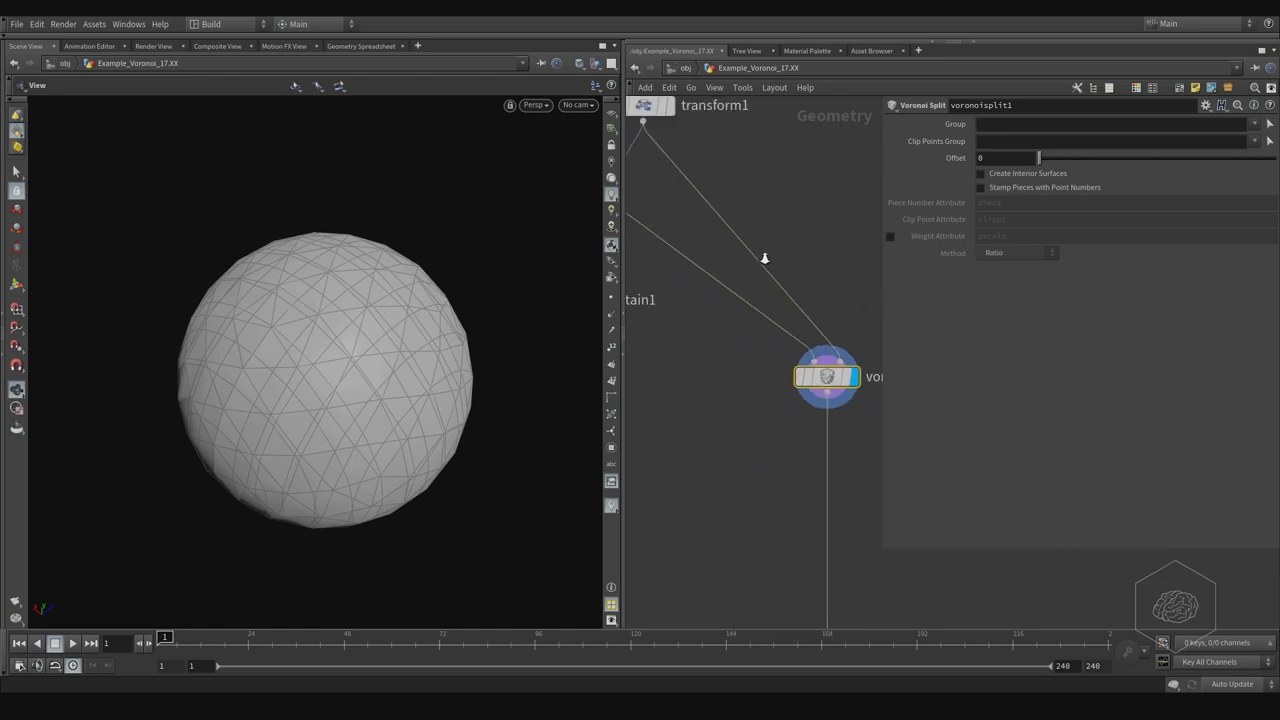
pyautogui.scroll(-5, 765, 258)
pyautogui.scroll(-1, 720, 235)
pyautogui.scroll(2, 700, 220)
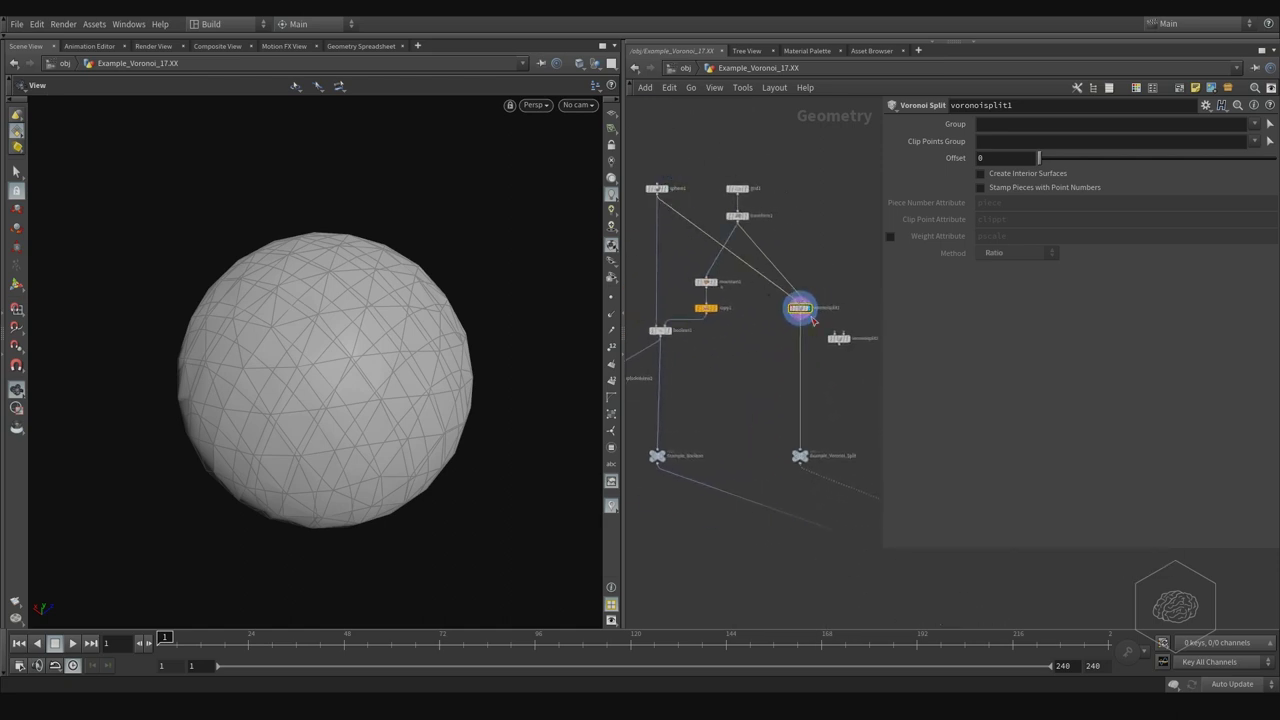
pyautogui.scroll(2, 790, 232)
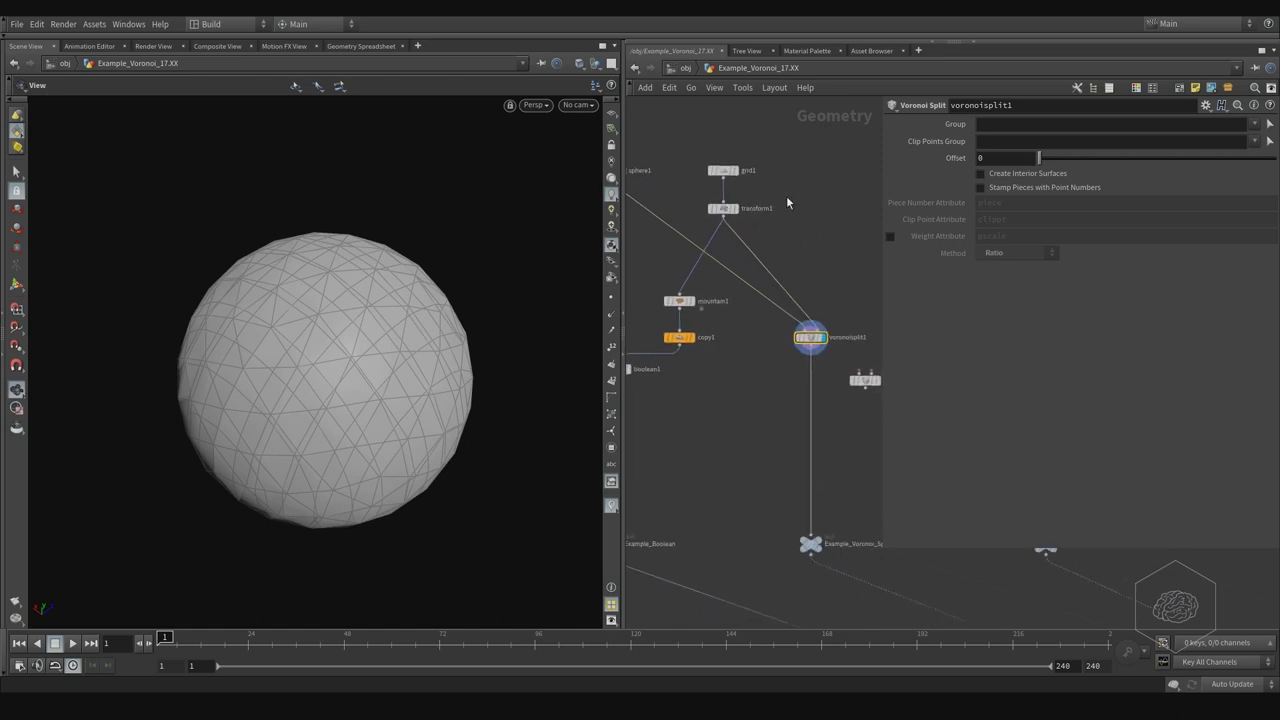
pyautogui.click(723, 208)
pyautogui.click(738, 208)
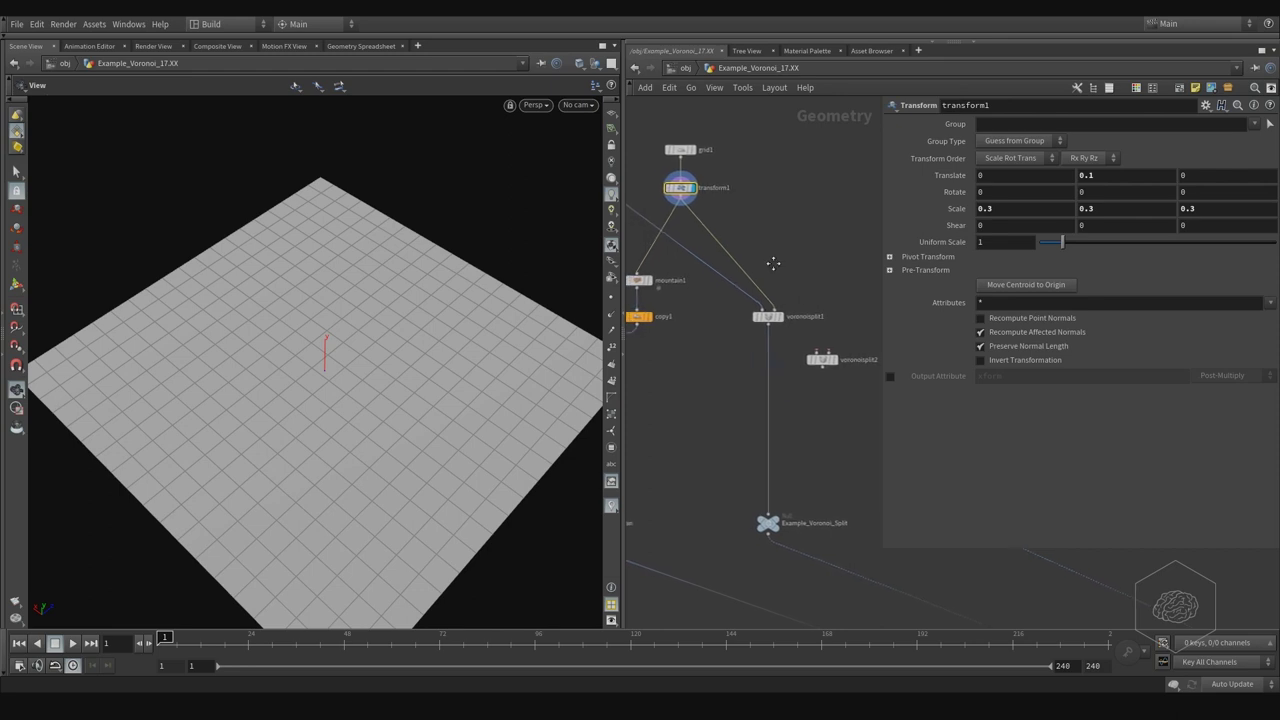
pyautogui.scroll(3, 810, 256)
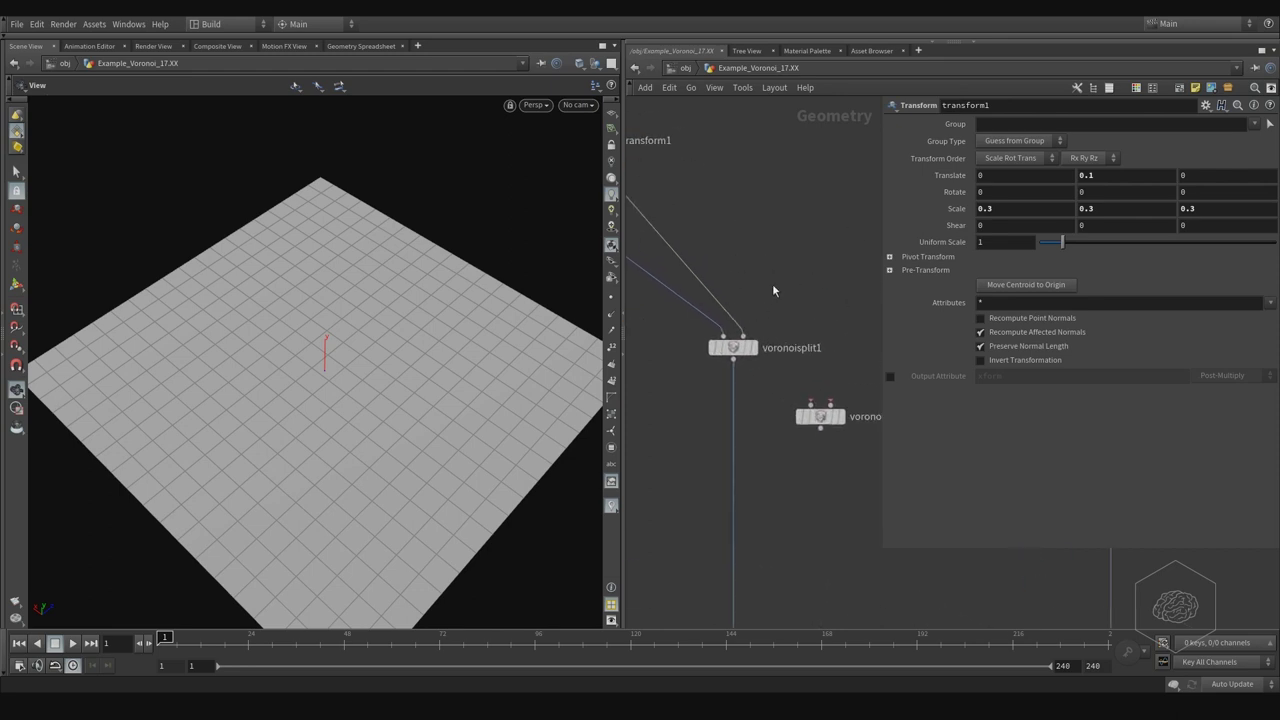
pyautogui.moveTo(773, 290); pyautogui.dragTo(790, 282, button='middle')
pyautogui.click(745, 343)
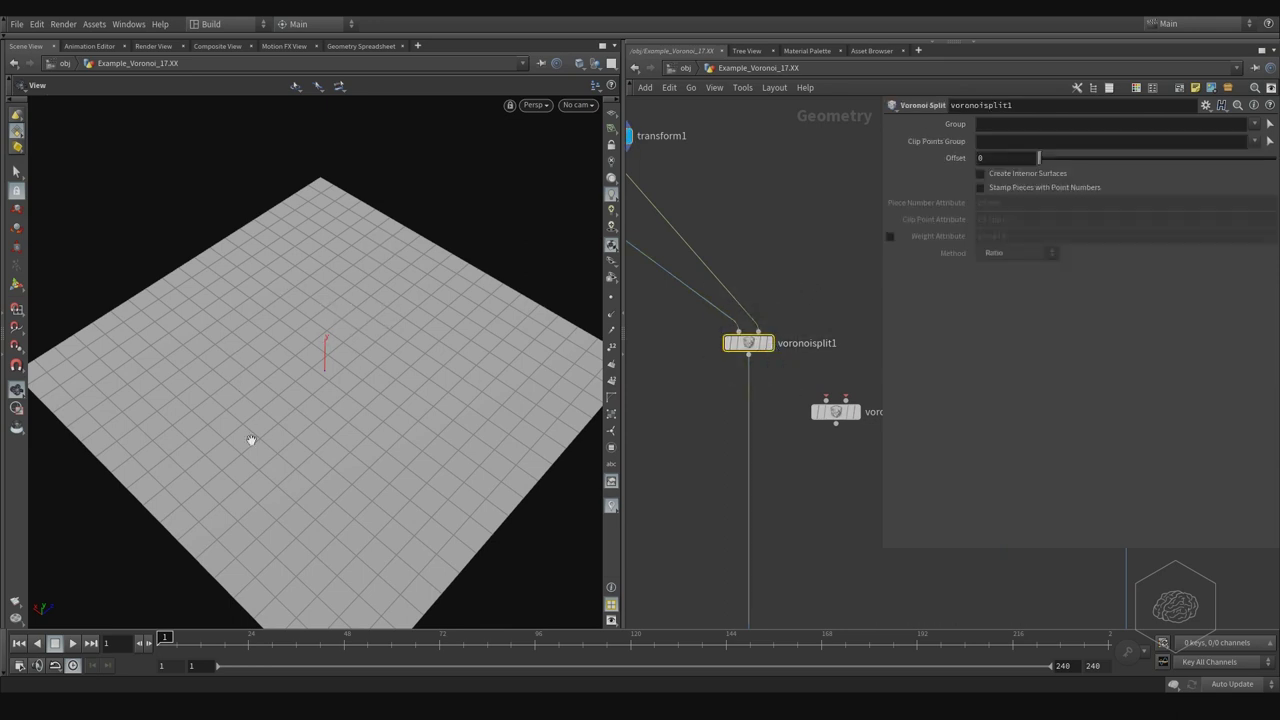
pyautogui.click(768, 343)
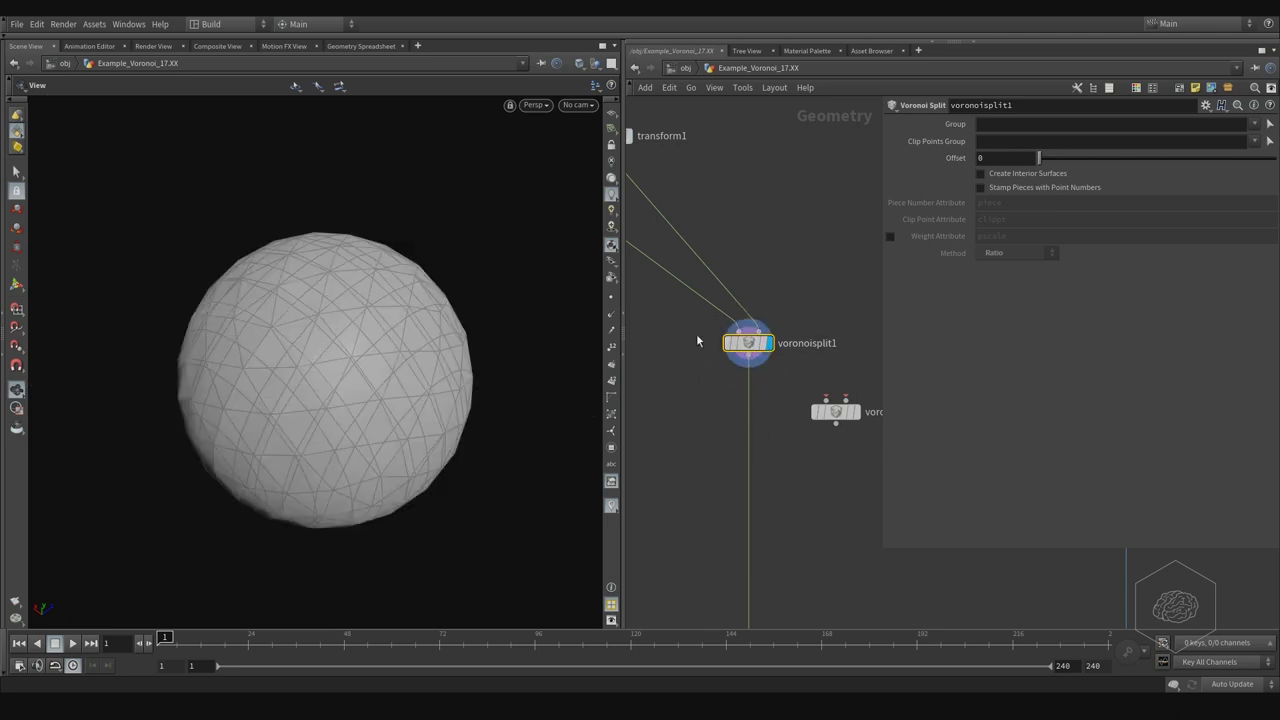
# Add explodedview3, wire voronoisplit1 into it and display the separated Voronoi pieces.
pyautogui.moveTo(669, 371); pyautogui.dragTo(690, 363, button='middle')
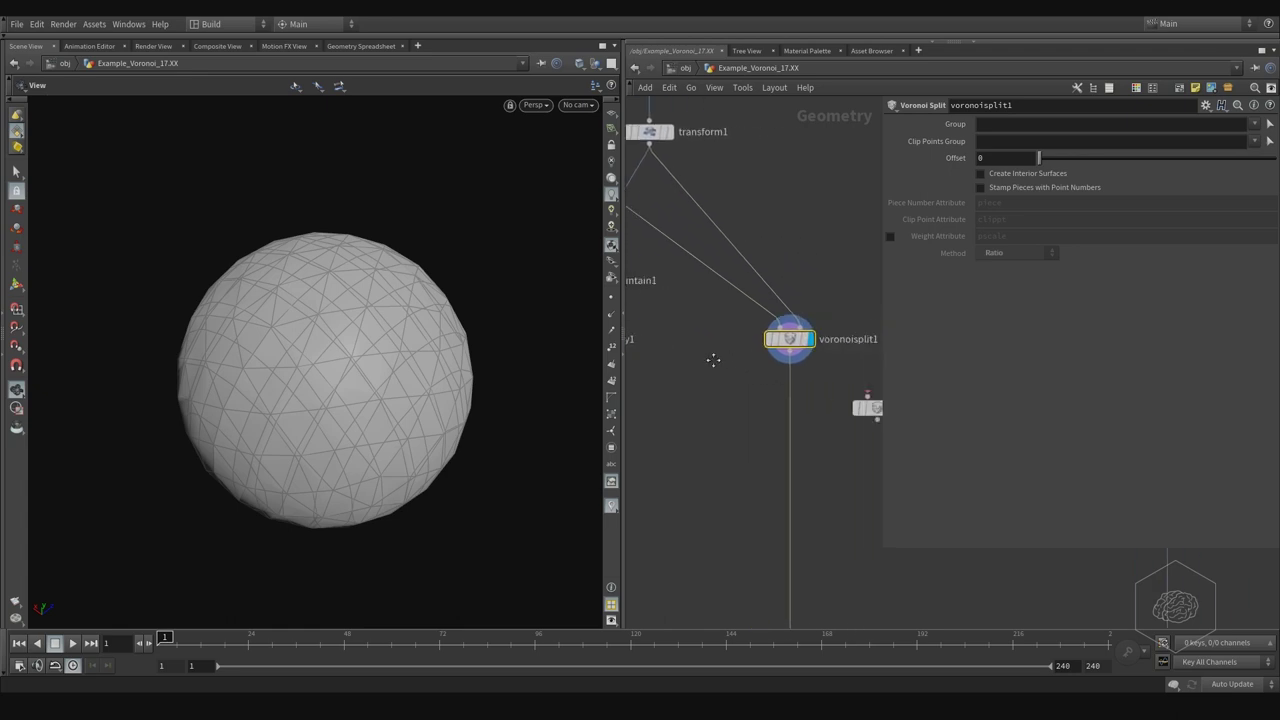
pyautogui.press('Tab')
pyautogui.write('exploded')
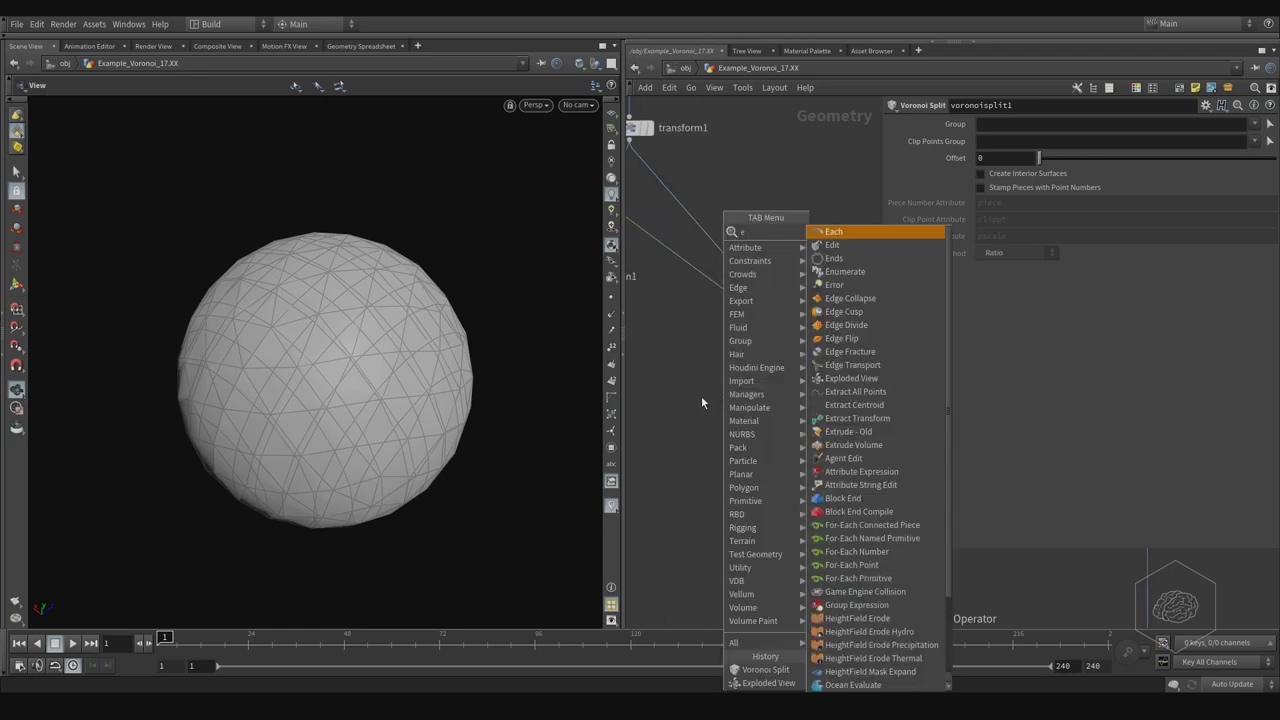
pyautogui.press('Return')
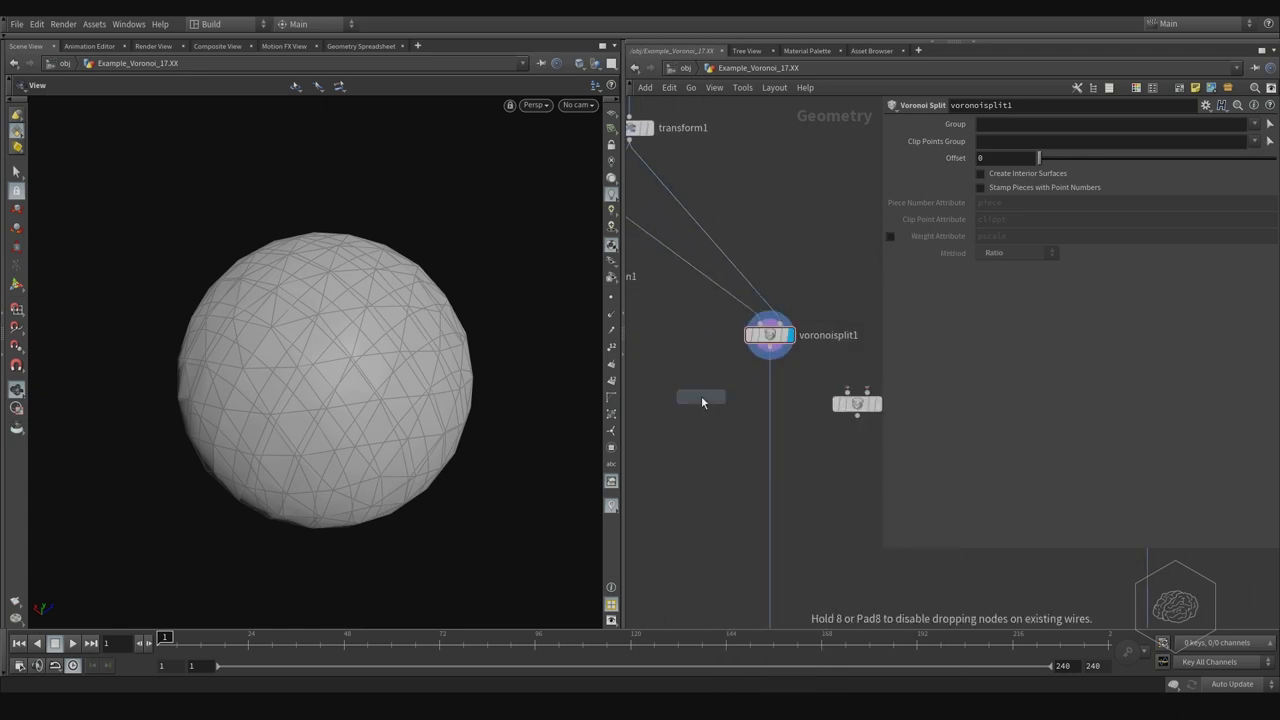
pyautogui.click(675, 432)
pyautogui.click(675, 425)
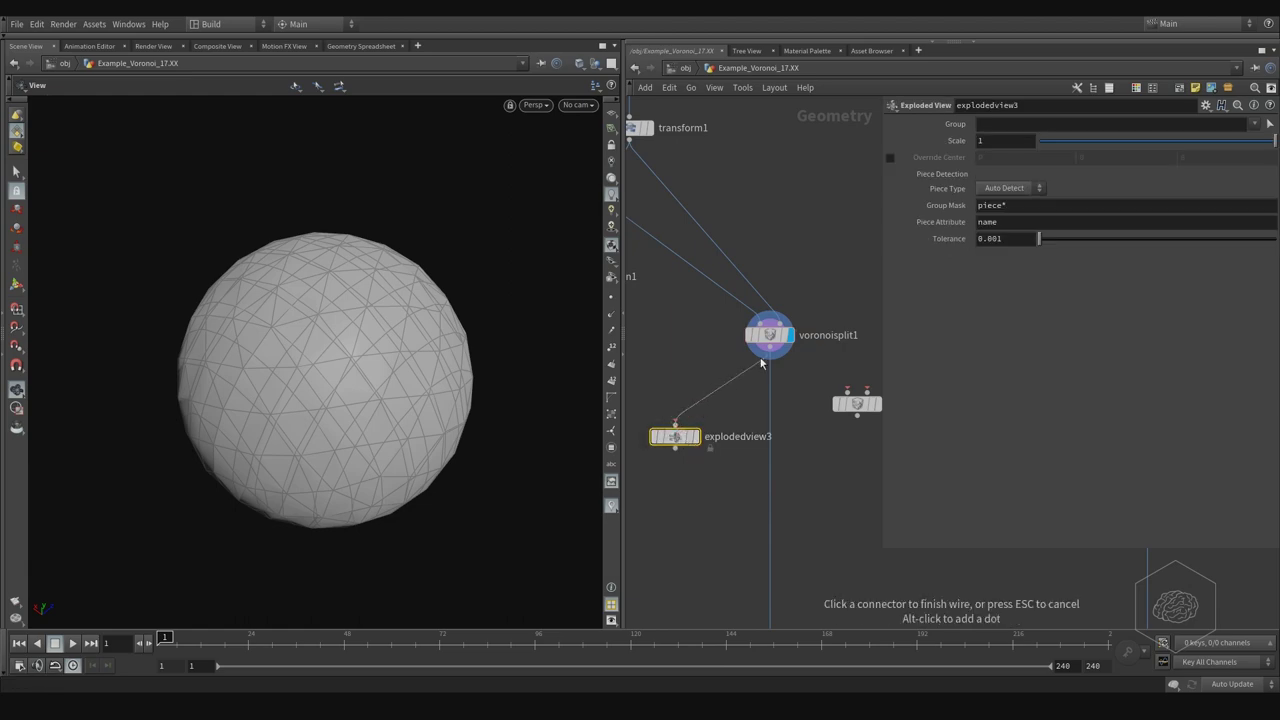
pyautogui.click(769, 340)
pyautogui.click(701, 444)
pyautogui.moveTo(588, 369)
pyautogui.keyDown('alt'); pyautogui.mouseDown()
pyautogui.moveTo(409, 268)
pyautogui.moveTo(363, 317)
pyautogui.moveTo(334, 325)
pyautogui.mouseUp(); pyautogui.keyUp('alt')
pyautogui.scroll(-5, 409, 268)
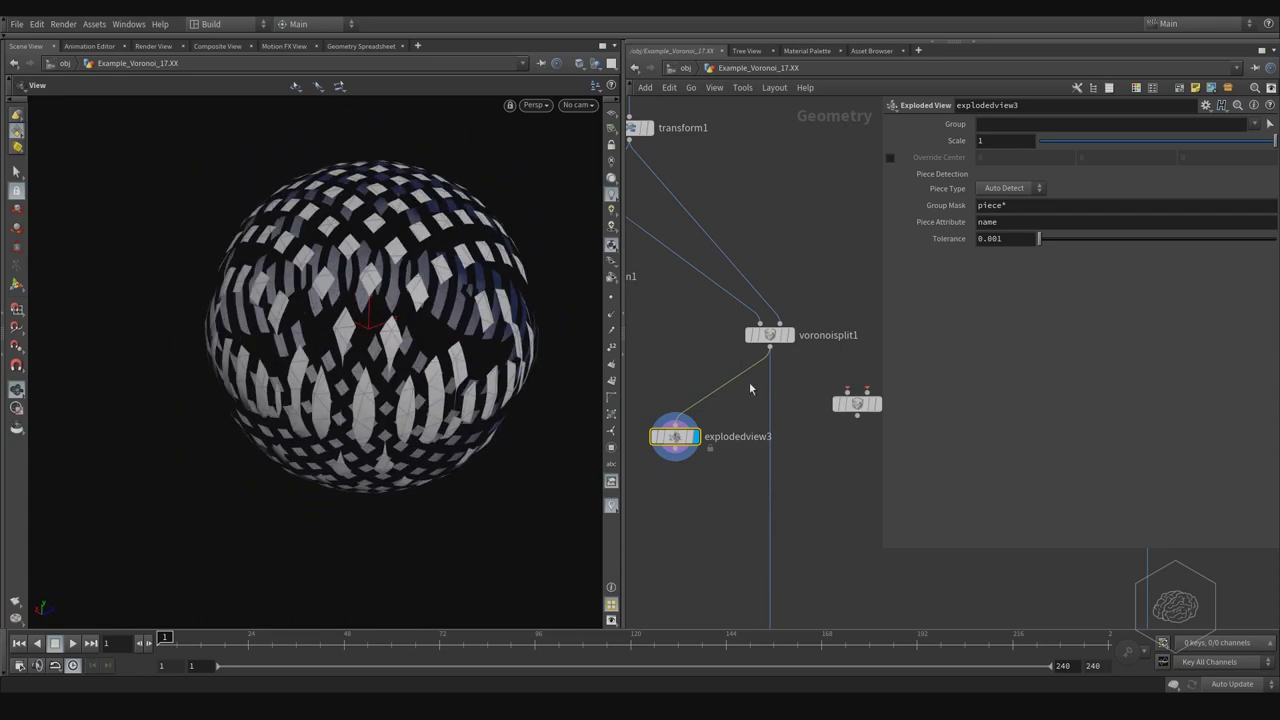
# Turn on transform1's template flag and orbit to see the grid beside the exploded sphere.
pyautogui.moveTo(751, 388); pyautogui.dragTo(808, 461, button='middle')
pyautogui.click(704, 203)
pyautogui.click(704, 203)
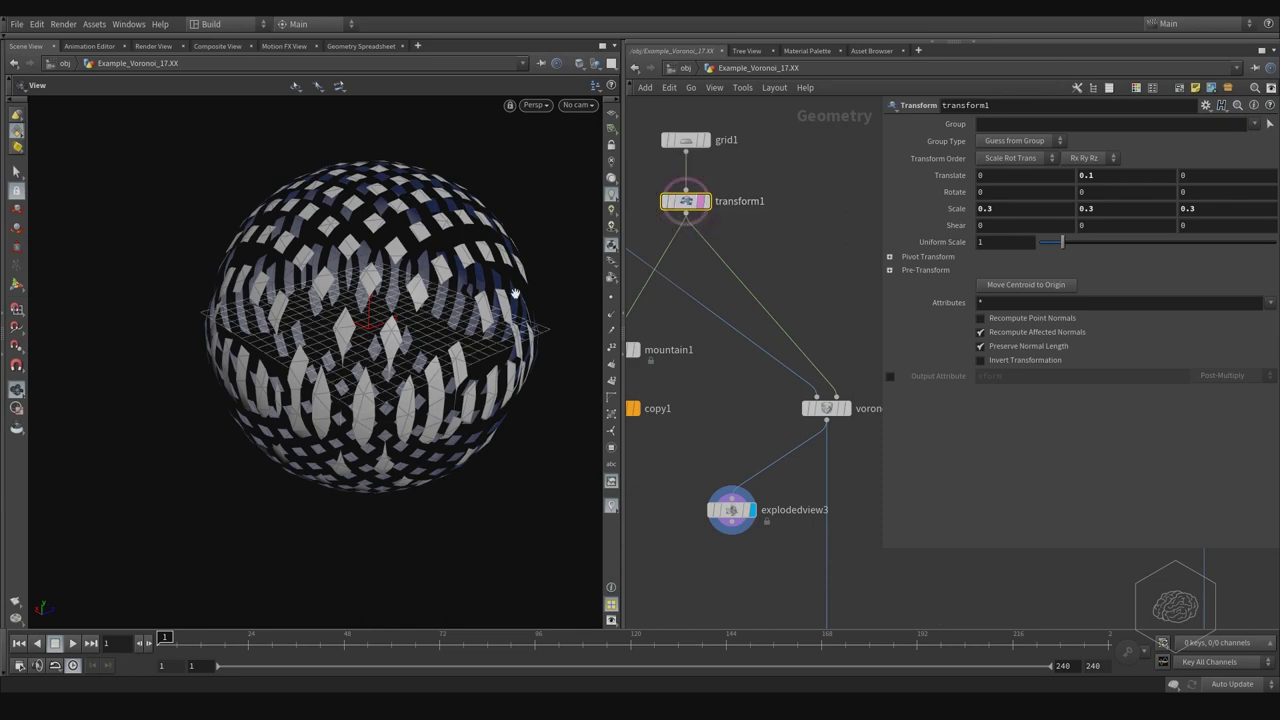
pyautogui.keyDown('alt'); pyautogui.moveTo(368, 290); pyautogui.dragTo(383, 332); pyautogui.keyUp('alt')
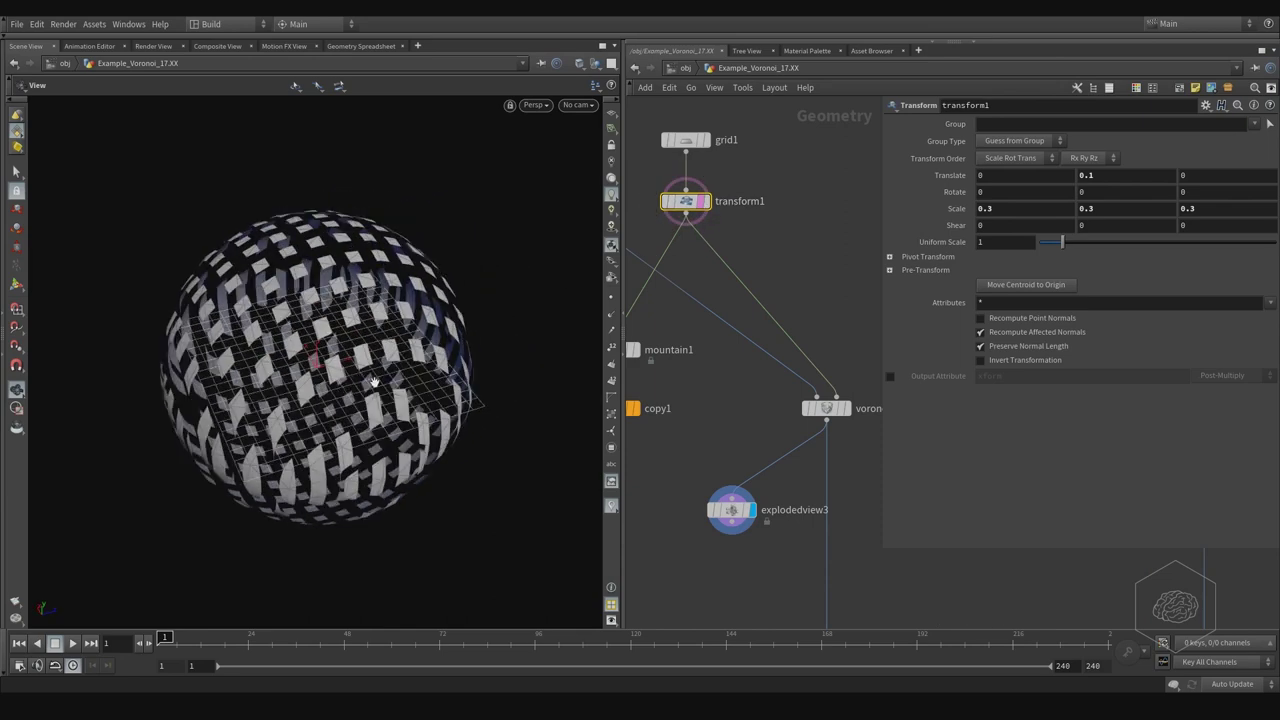
pyautogui.moveTo(373, 383)
pyautogui.keyDown('alt'); pyautogui.mouseDown()
pyautogui.moveTo(403, 381)
pyautogui.moveTo(405, 348)
pyautogui.mouseUp(); pyautogui.keyUp('alt')
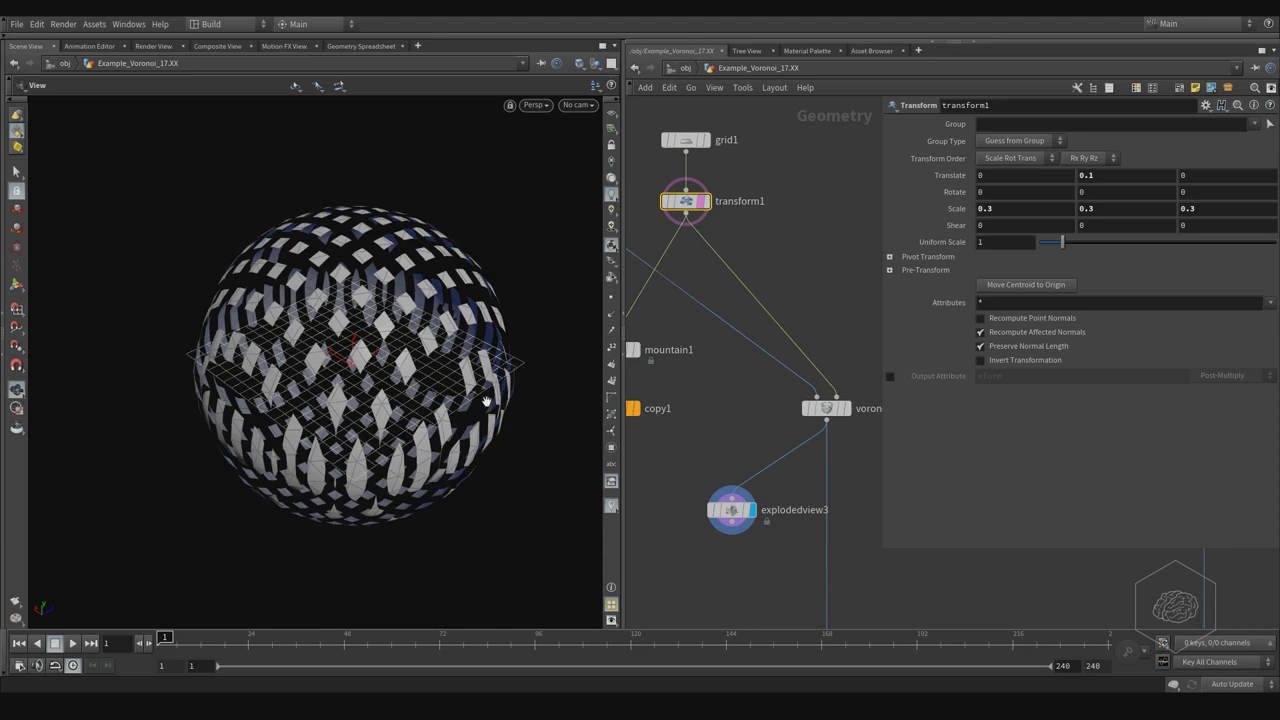
pyautogui.moveTo(486, 401)
pyautogui.mouseDown()
pyautogui.moveTo(534, 302)
pyautogui.moveTo(557, 309)
pyautogui.moveTo(543, 343)
pyautogui.moveTo(555, 343)
pyautogui.moveTo(516, 392)
pyautogui.mouseUp()
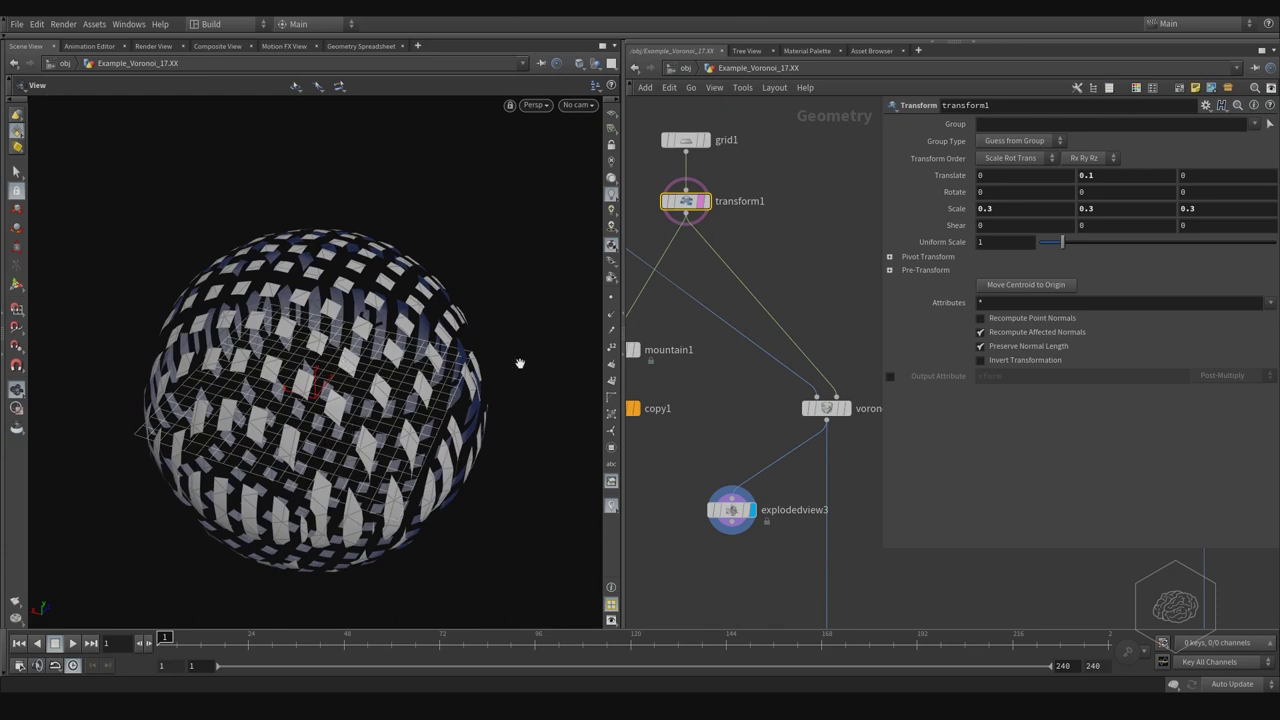
pyautogui.moveTo(694, 423); pyautogui.dragTo(644, 355, button='middle')
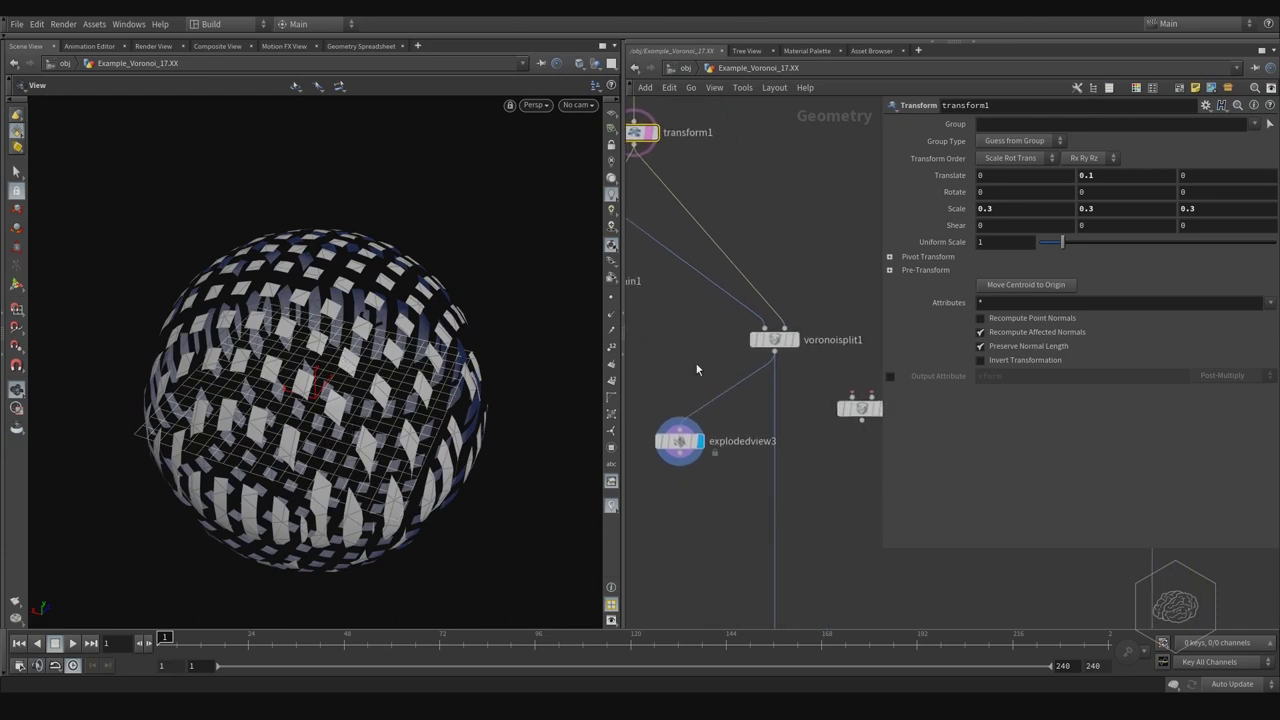
# Display voronoisplit1, open its settings, and delete the unused voronoisplit2 node.
pyautogui.click(797, 343)
pyautogui.click(775, 340)
pyautogui.moveTo(800, 390)
pyautogui.mouseDown(button='middle')
pyautogui.moveTo(714, 371)
pyautogui.moveTo(783, 333)
pyautogui.mouseUp(button='middle')
pyautogui.scroll(-1, 757, 349)
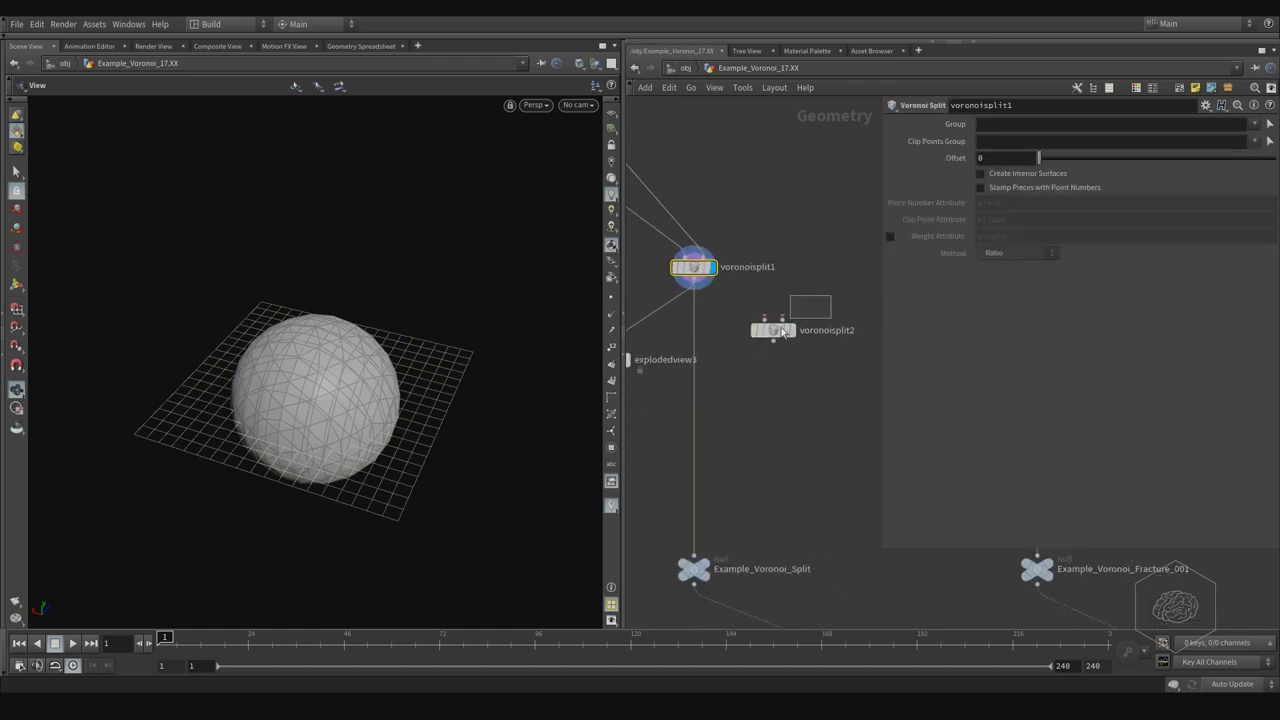
pyautogui.click(783, 331)
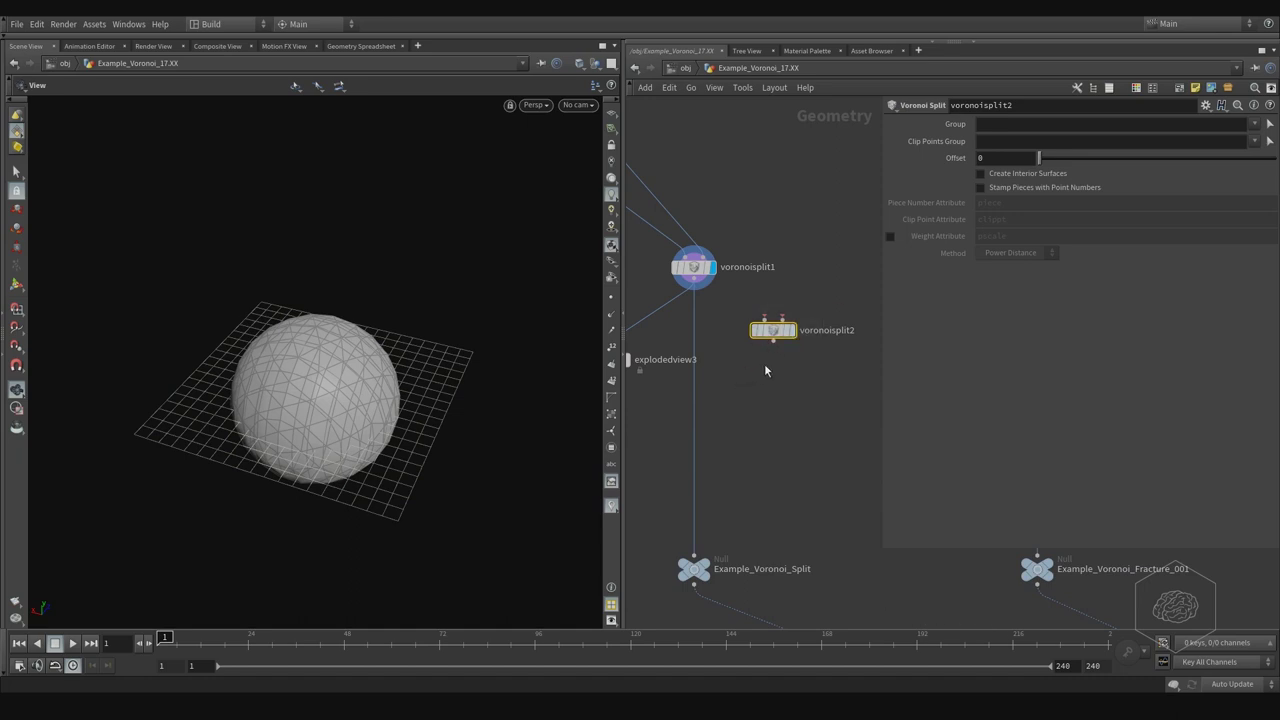
pyautogui.press('Delete')
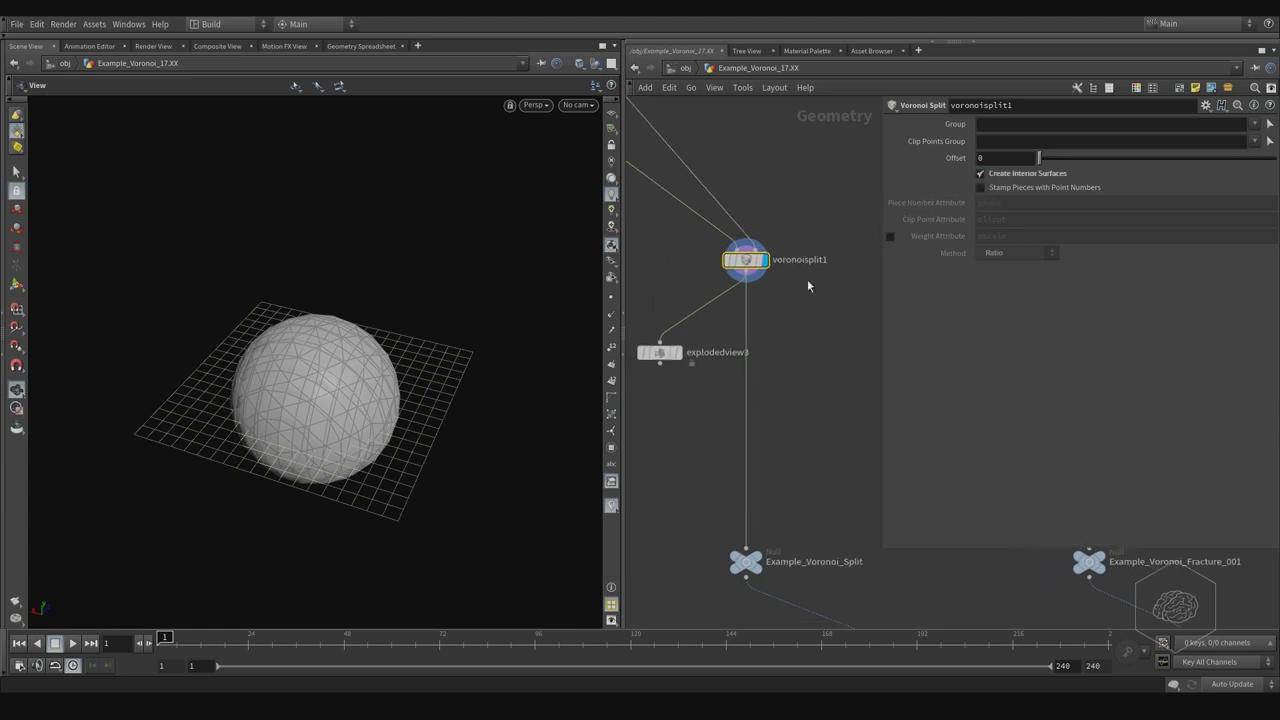
# Display explodedview3 again and orbit to inspect the slab-like pieces from above and below.
pyautogui.click(676, 352)
pyautogui.moveTo(413, 331)
pyautogui.mouseDown()
pyautogui.moveTo(405, 355)
pyautogui.moveTo(349, 306)
pyautogui.moveTo(423, 286)
pyautogui.moveTo(417, 246)
pyautogui.moveTo(334, 366)
pyautogui.mouseUp()
pyautogui.scroll(2, 402, 338)
pyautogui.scroll(3, 402, 338)
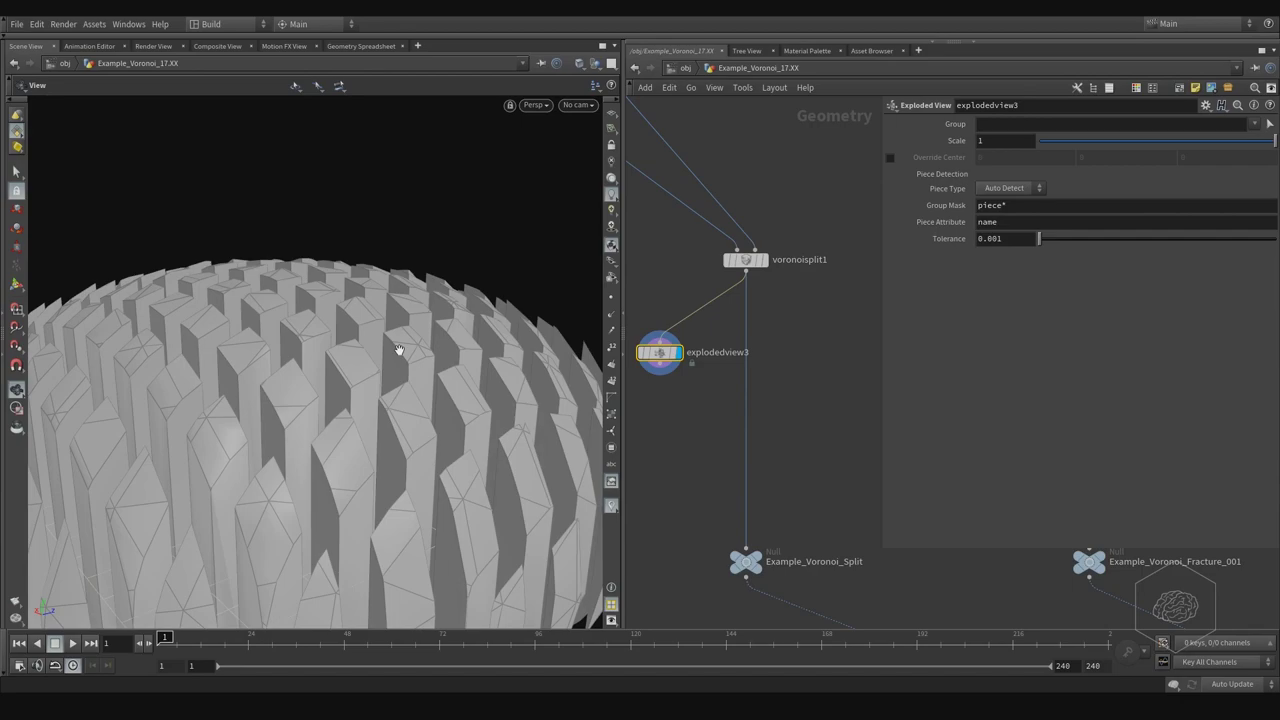
pyautogui.moveTo(420, 343)
pyautogui.mouseDown()
pyautogui.moveTo(386, 432)
pyautogui.moveTo(566, 434)
pyautogui.moveTo(511, 460)
pyautogui.moveTo(434, 383)
pyautogui.mouseUp()
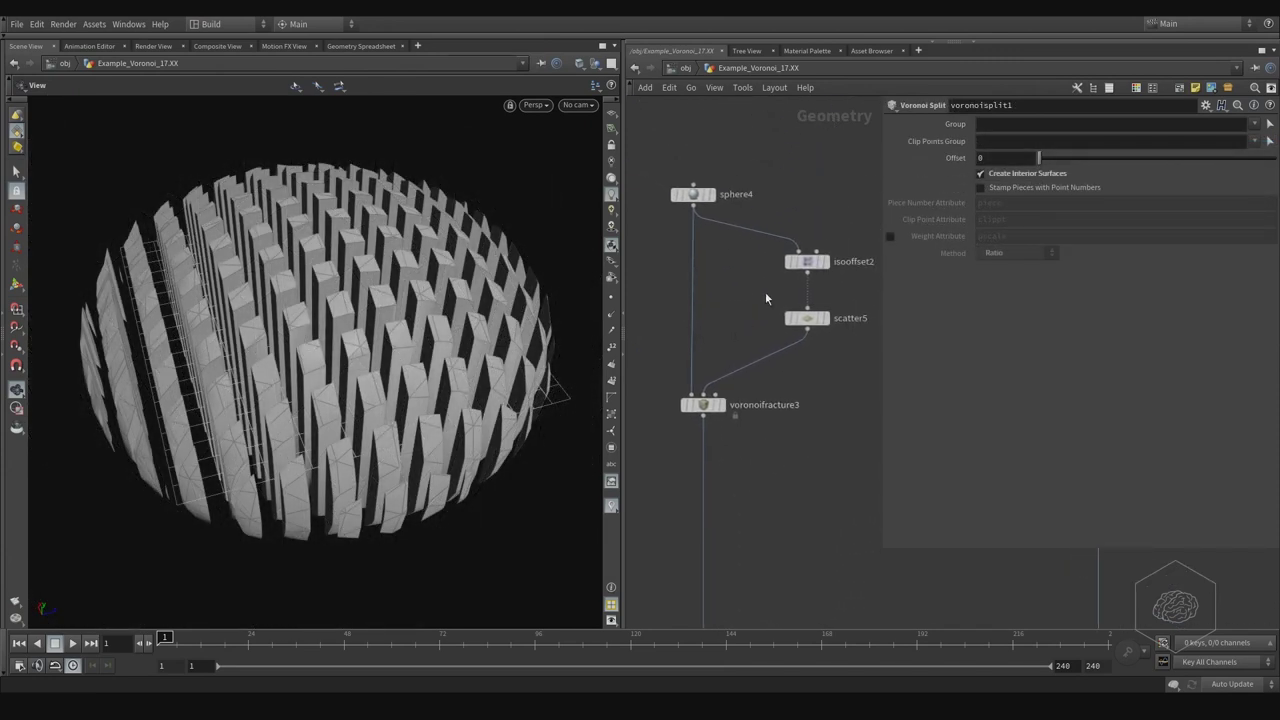
# Display sphere4, isooffset2 and scatter5 in turn, ending on voronoifracture3's colour-coded cells.
pyautogui.click(693, 194)
pyautogui.click(710, 194)
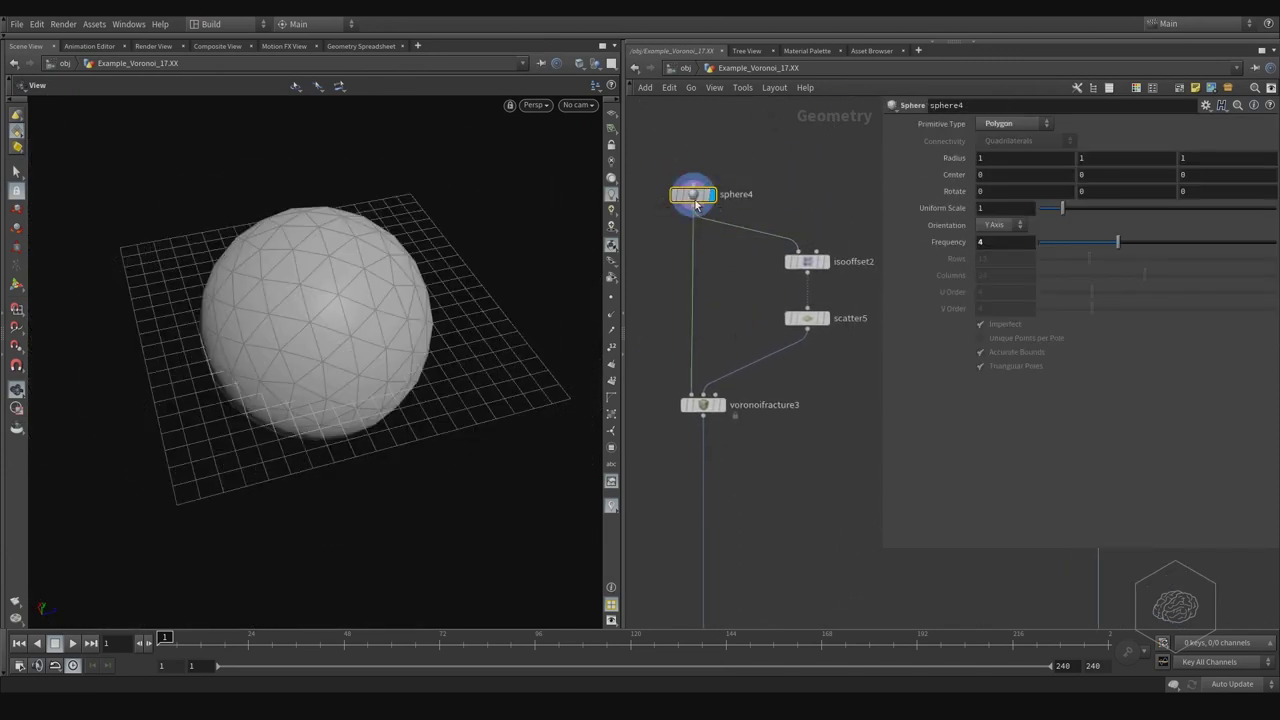
pyautogui.click(733, 240)
pyautogui.click(752, 240)
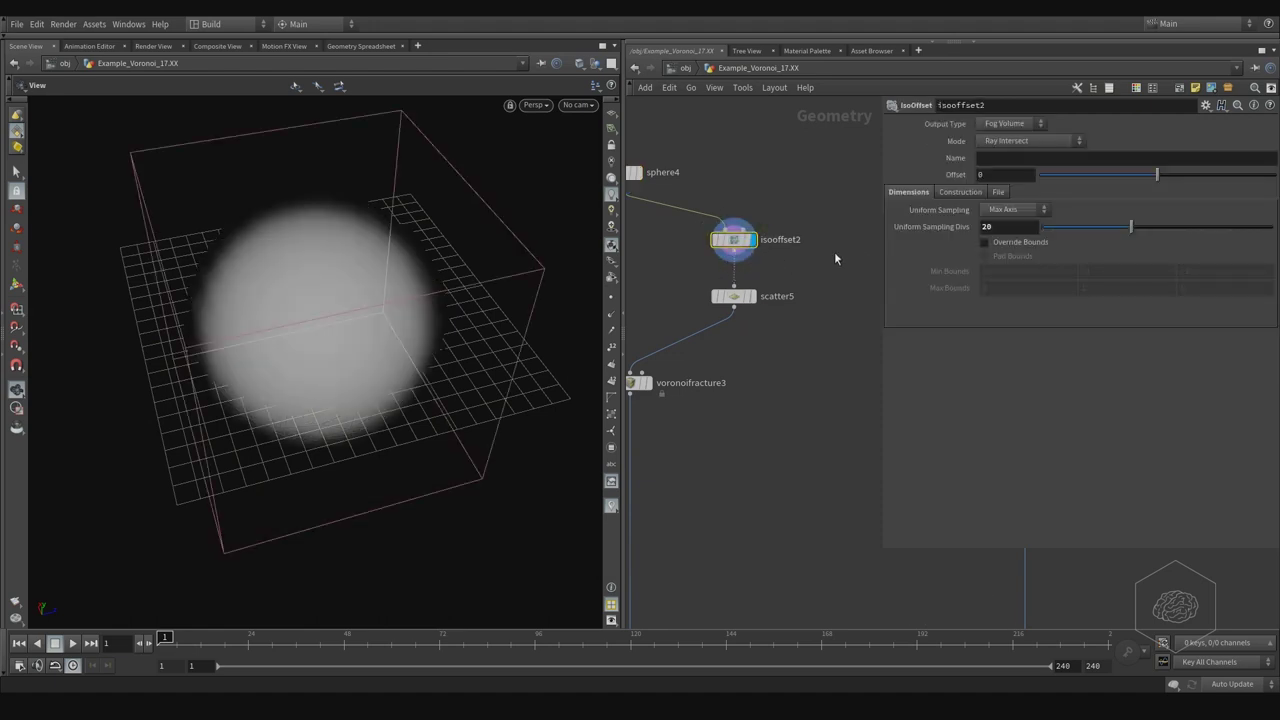
pyautogui.click(736, 296)
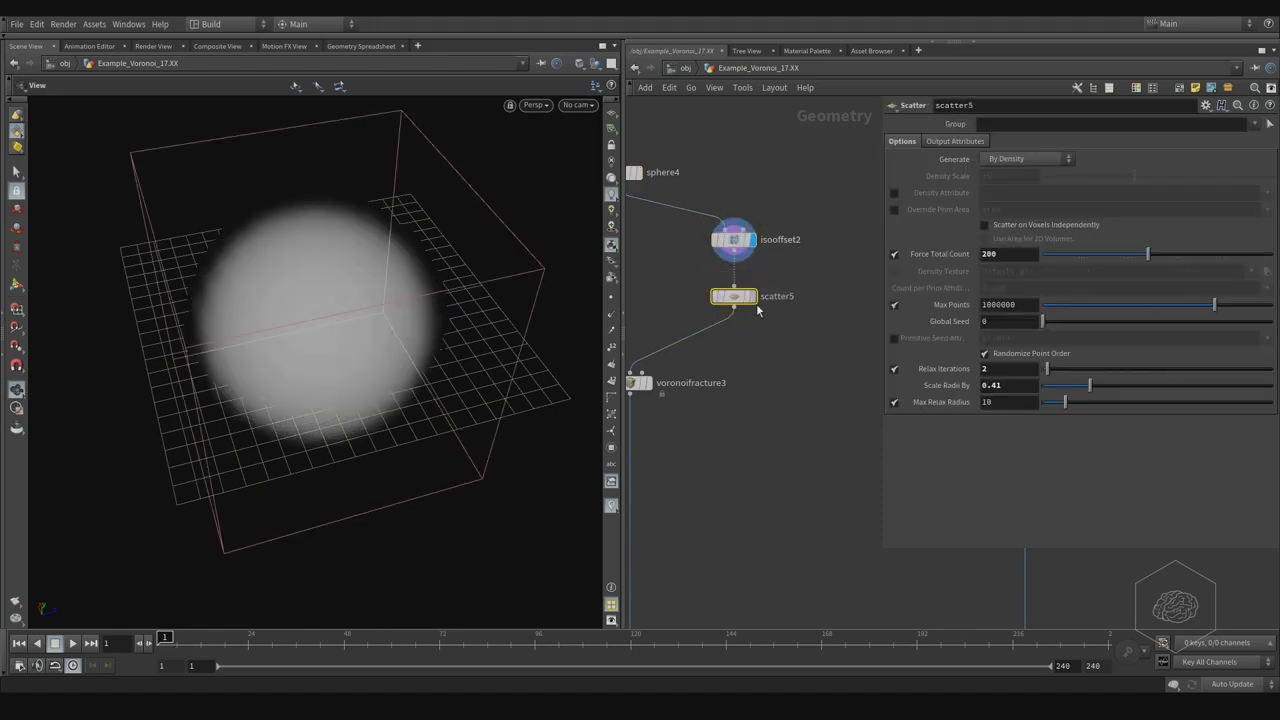
pyautogui.click(754, 297)
pyautogui.moveTo(743, 363)
pyautogui.mouseDown(button='middle')
pyautogui.moveTo(804, 331)
pyautogui.moveTo(792, 334)
pyautogui.mouseUp(button='middle')
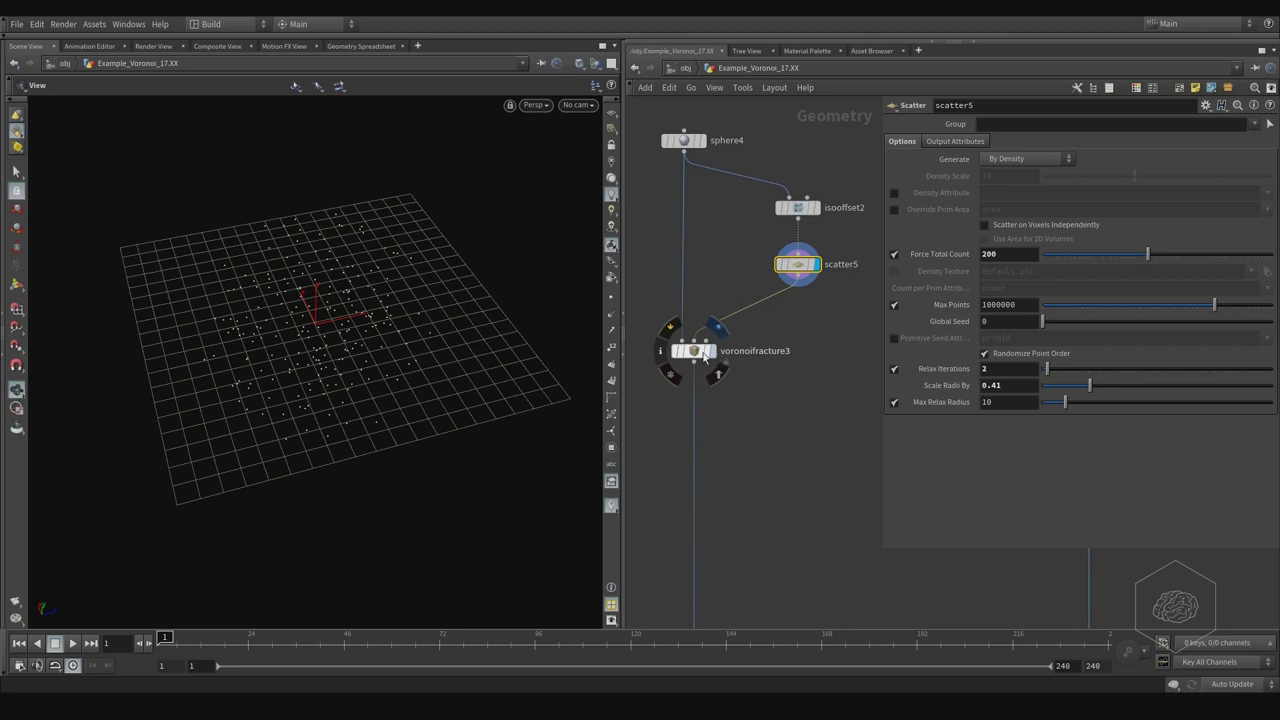
pyautogui.click(712, 350)
pyautogui.click(694, 350)
pyautogui.moveTo(880, 320); pyautogui.dragTo(848, 333, button='middle')
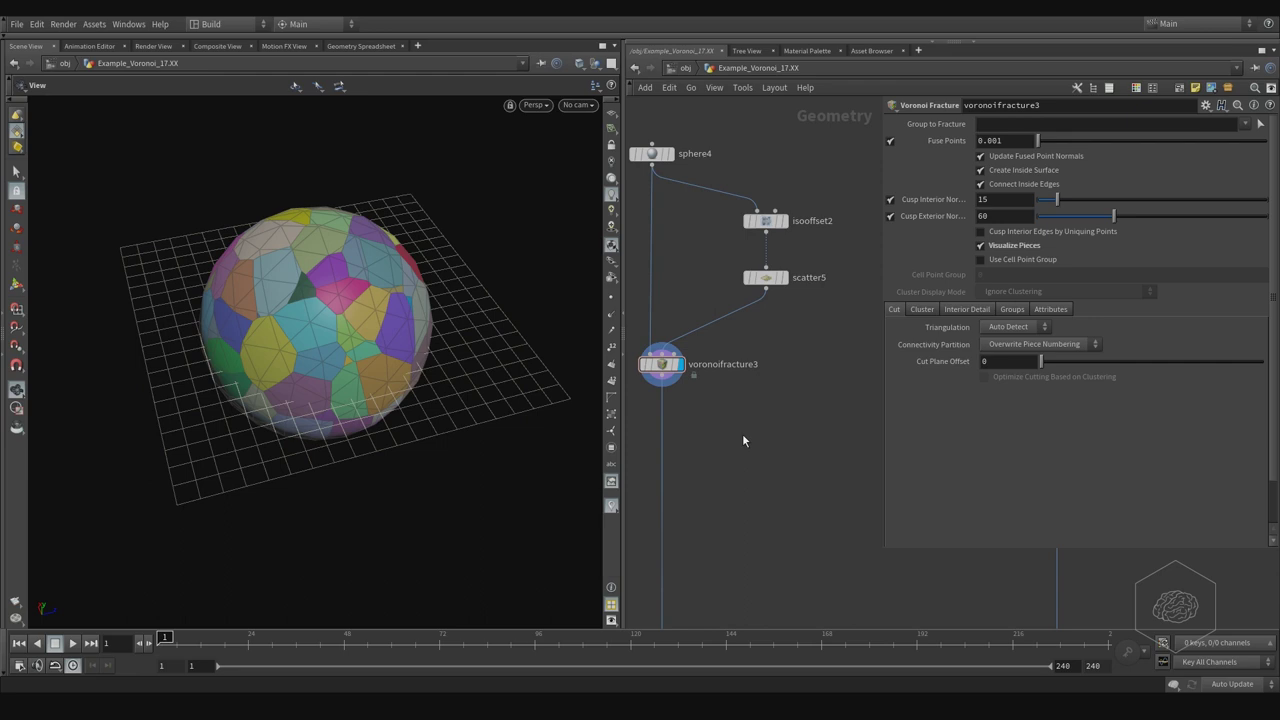
# Add a Voronoi Fracture node, voronoifracture8, via the 'voro' search and place it beside voronoifracture3.
pyautogui.press('Tab')
pyautogui.write('voro')
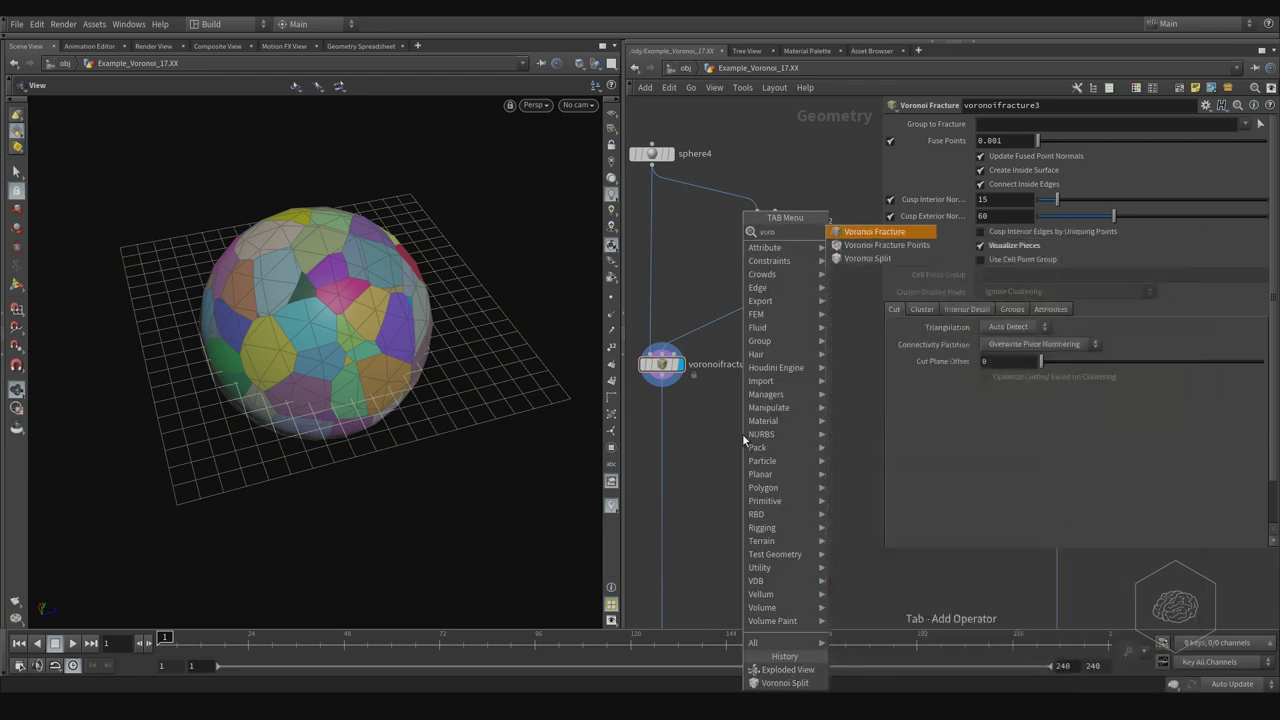
pyautogui.press('Return')
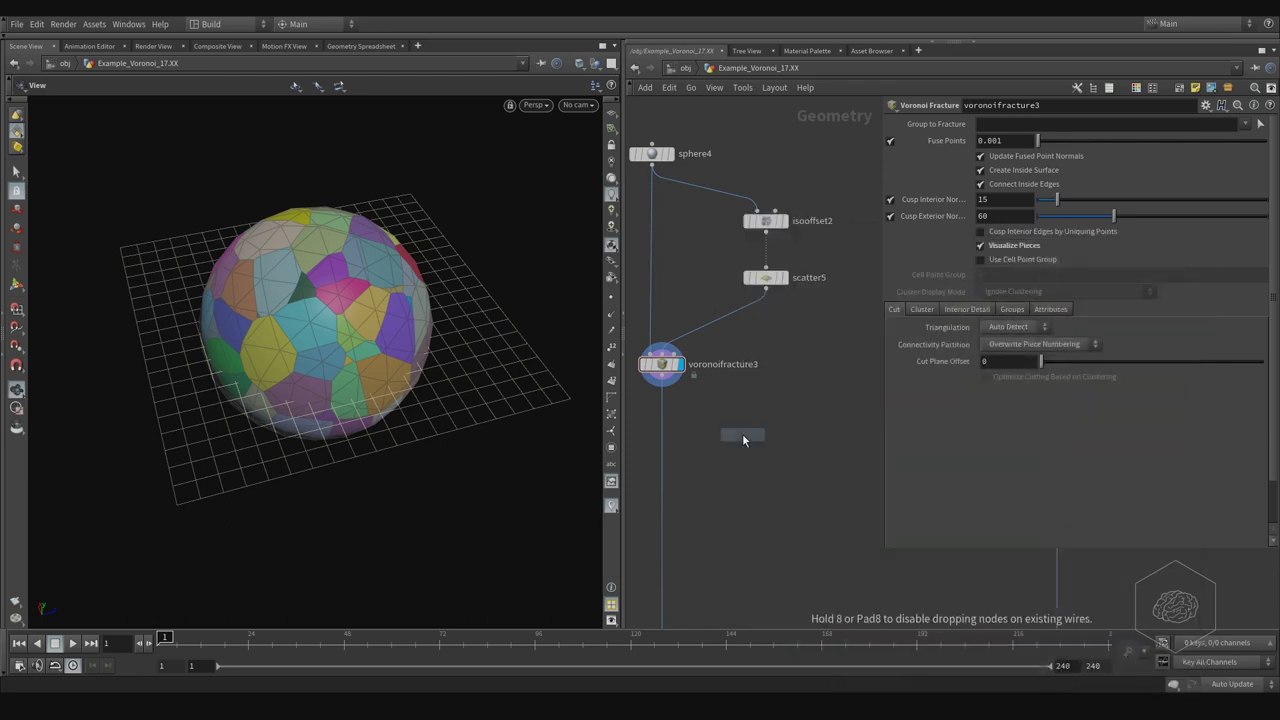
pyautogui.click(766, 418)
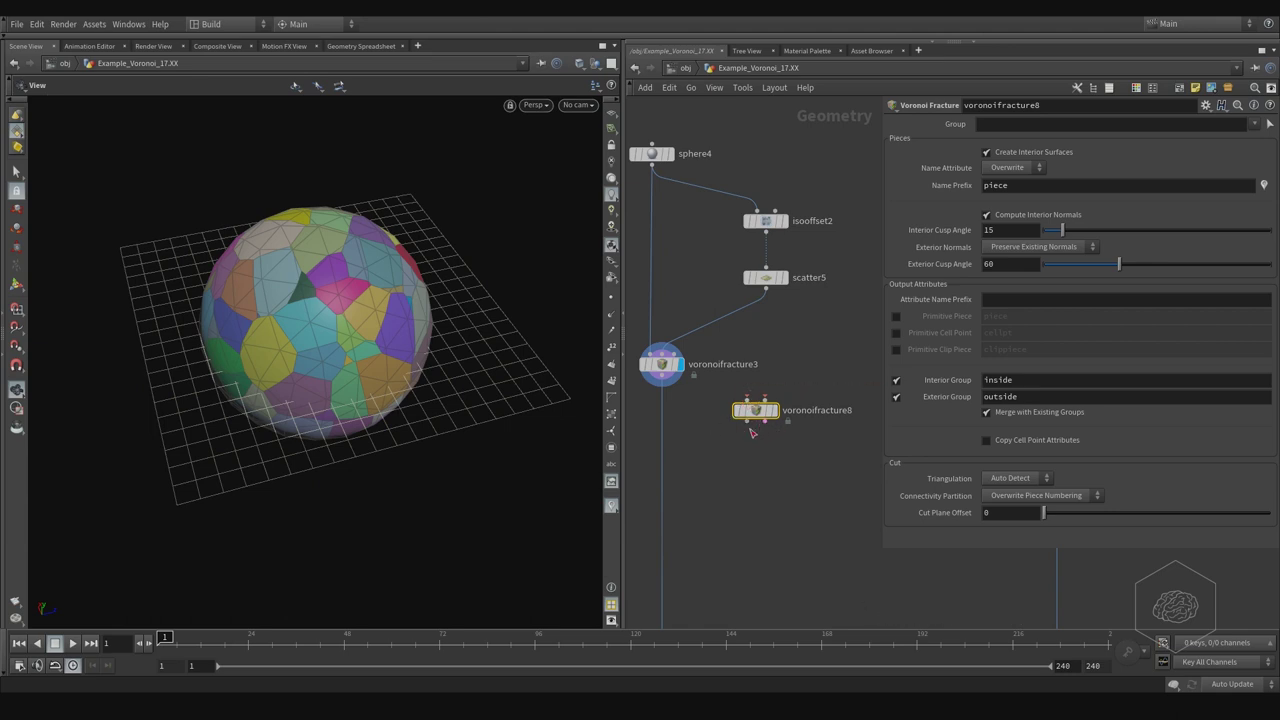
pyautogui.scroll(2, 754, 430)
pyautogui.scroll(2, 758, 423)
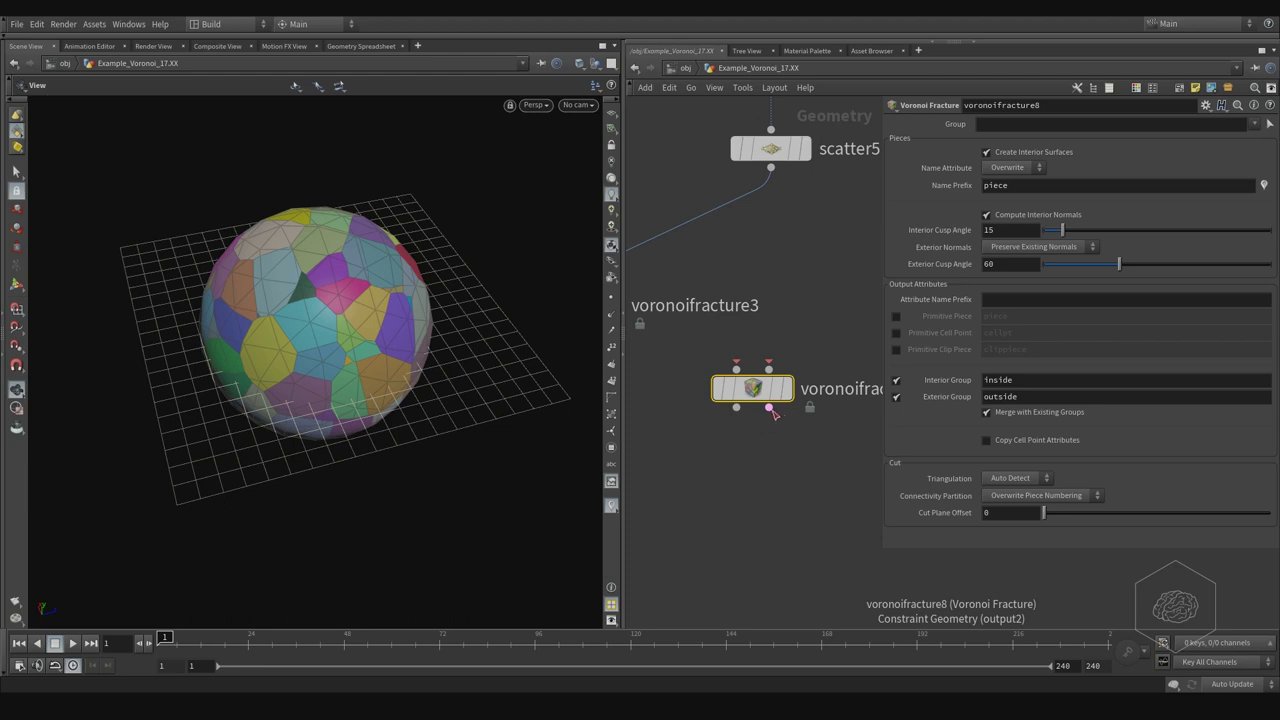
pyautogui.scroll(-2, 796, 300)
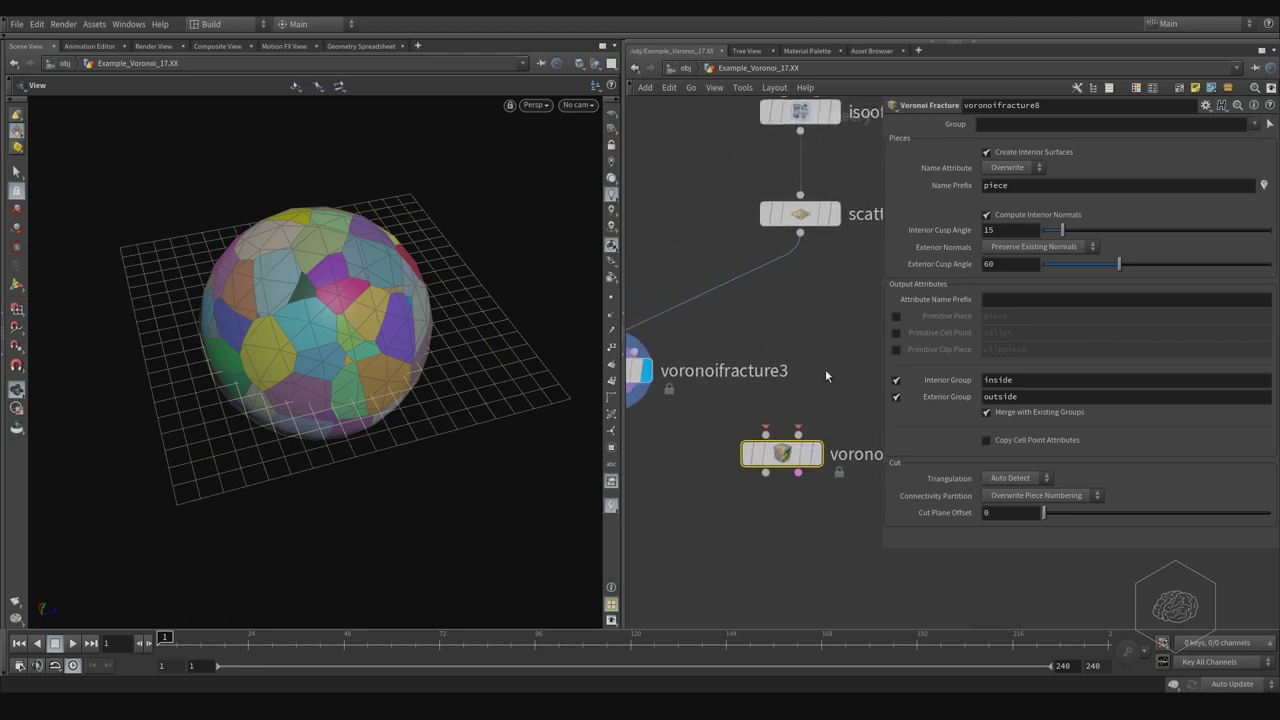
# Wire sphere4 into voronoifracture8's first input and scatter5 into its second, then display it.
pyautogui.click(685, 140)
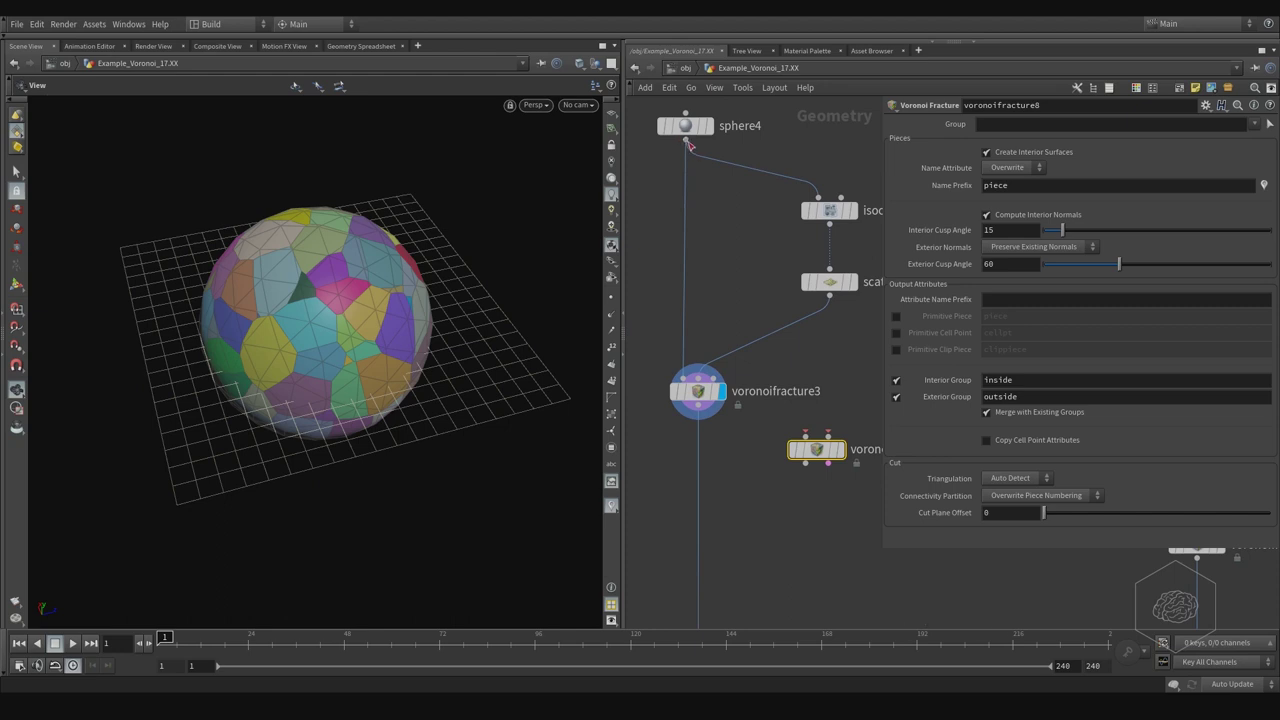
pyautogui.click(806, 437)
pyautogui.click(829, 292)
pyautogui.click(828, 437)
pyautogui.moveTo(851, 396); pyautogui.dragTo(826, 359, button='middle')
pyautogui.moveTo(786, 414); pyautogui.dragTo(849, 366)
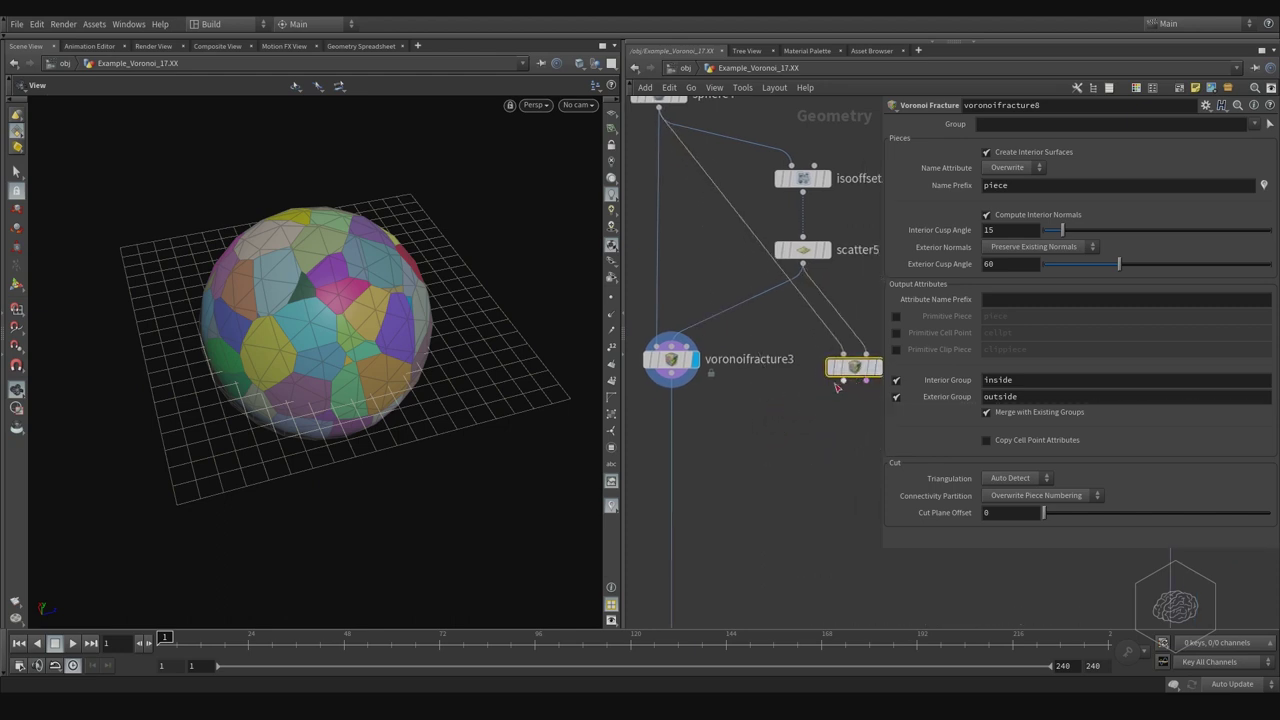
pyautogui.moveTo(809, 414); pyautogui.dragTo(737, 418, button='middle')
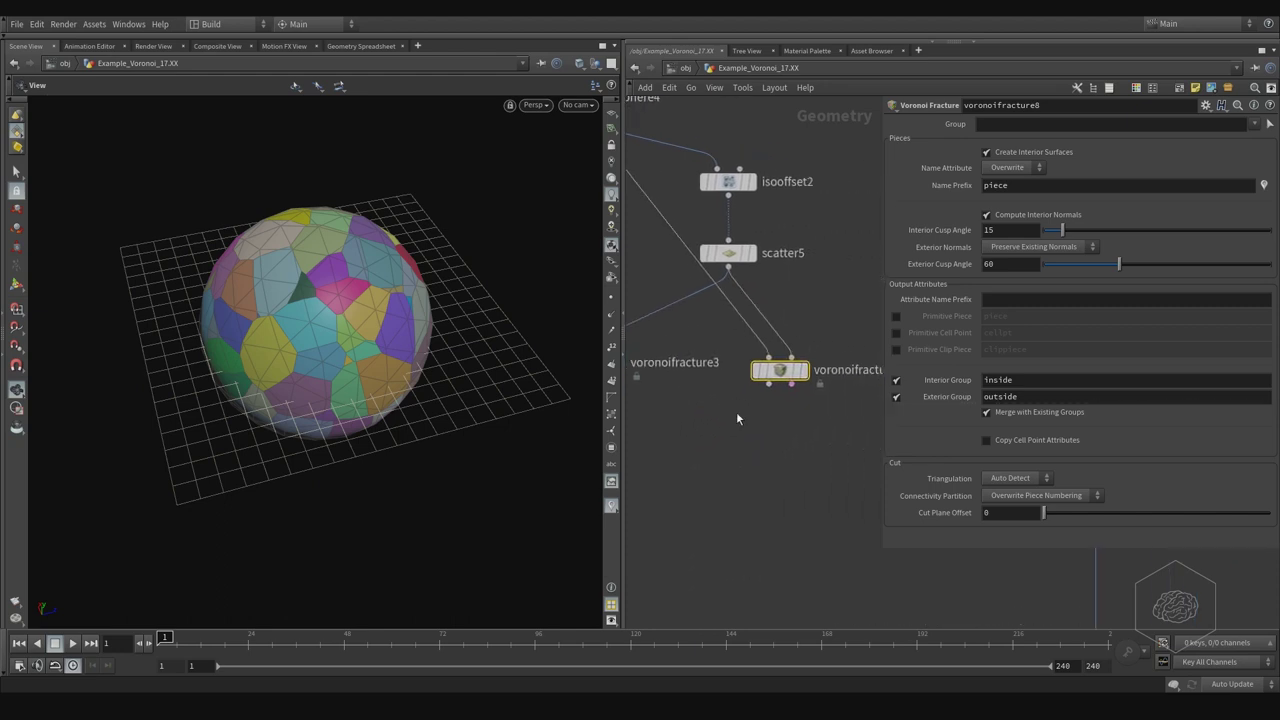
pyautogui.click(802, 371)
# Check voronoifracture3's settings, then bring up voronoifracture8's parameters.
pyautogui.moveTo(673, 388); pyautogui.dragTo(754, 376, button='middle')
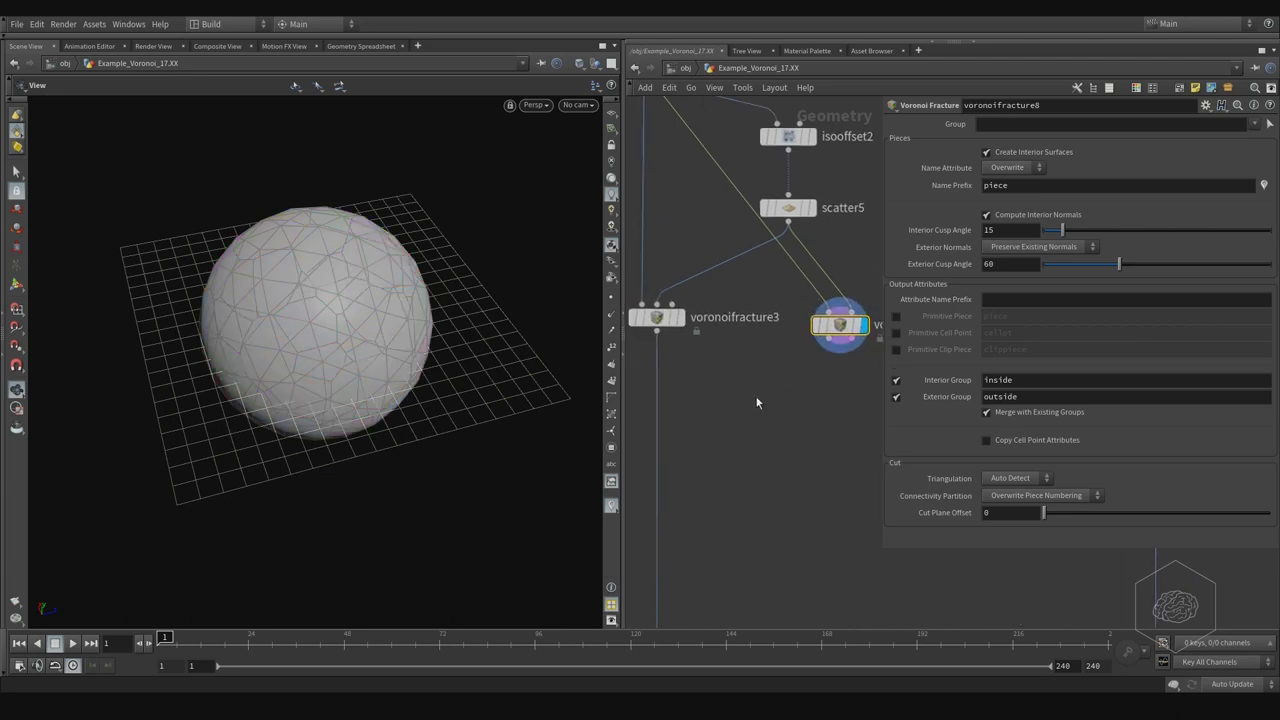
pyautogui.click(676, 318)
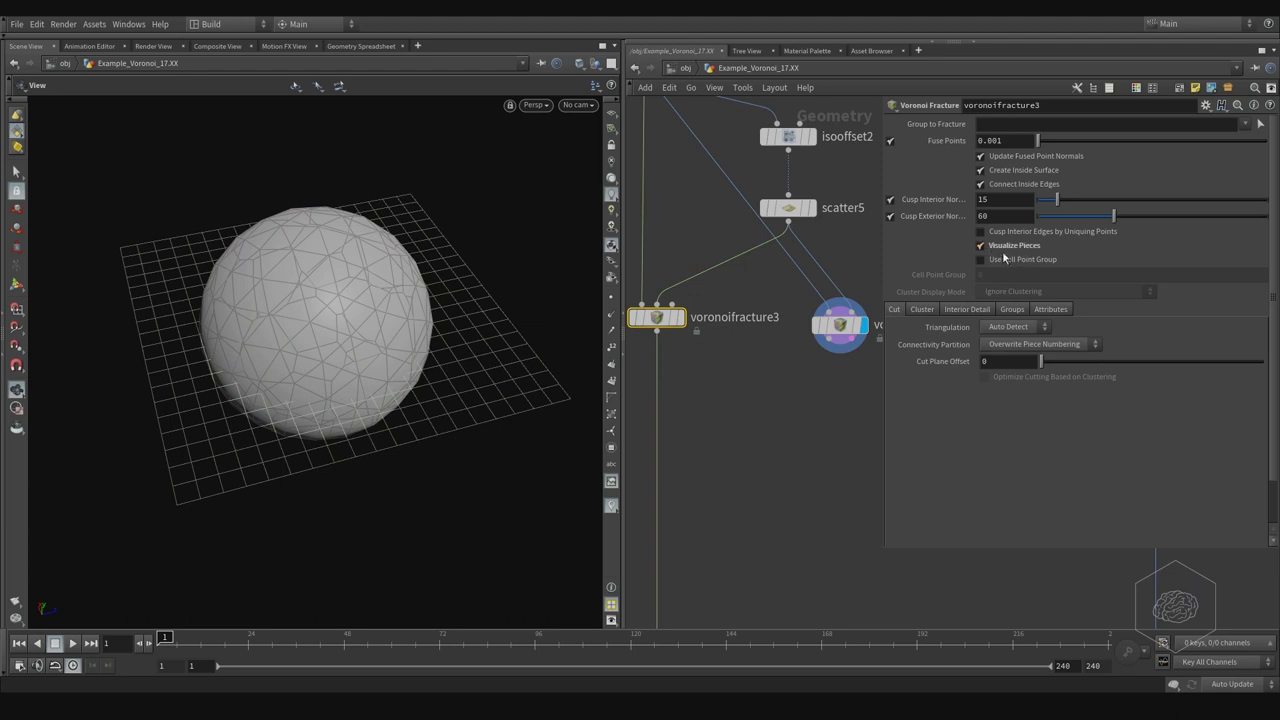
pyautogui.press('Tab')
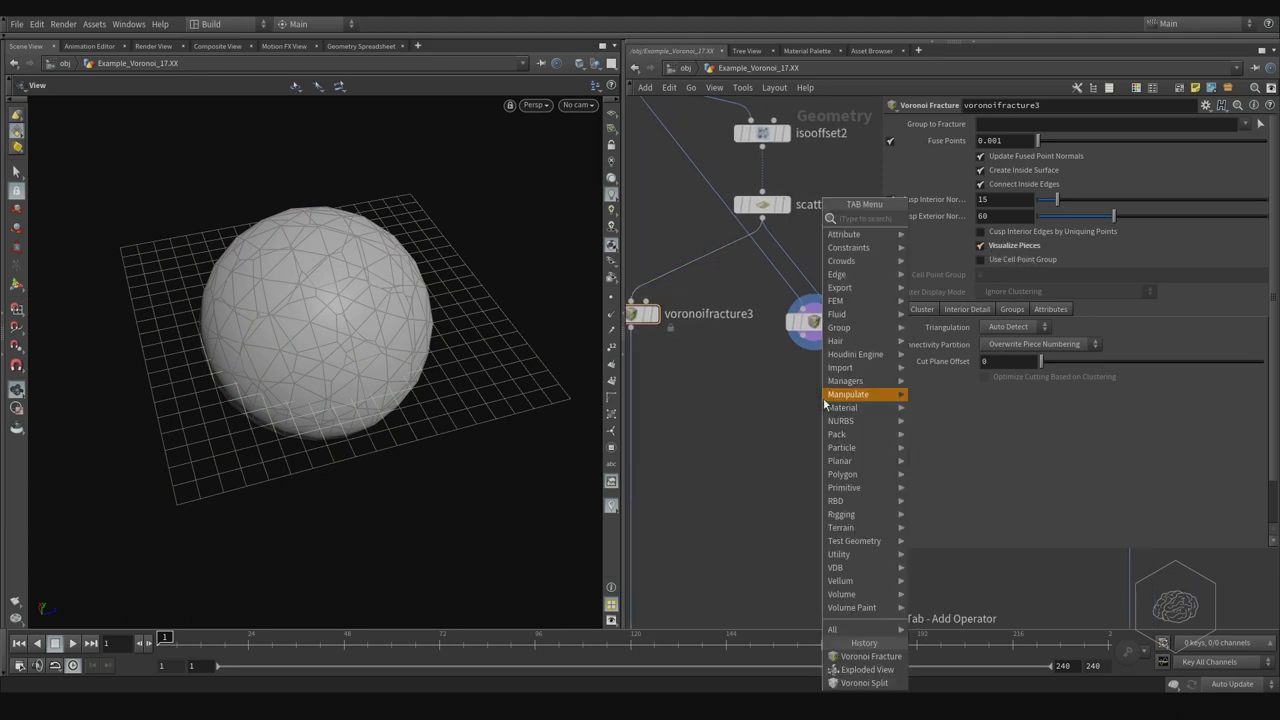
pyautogui.press('Escape')
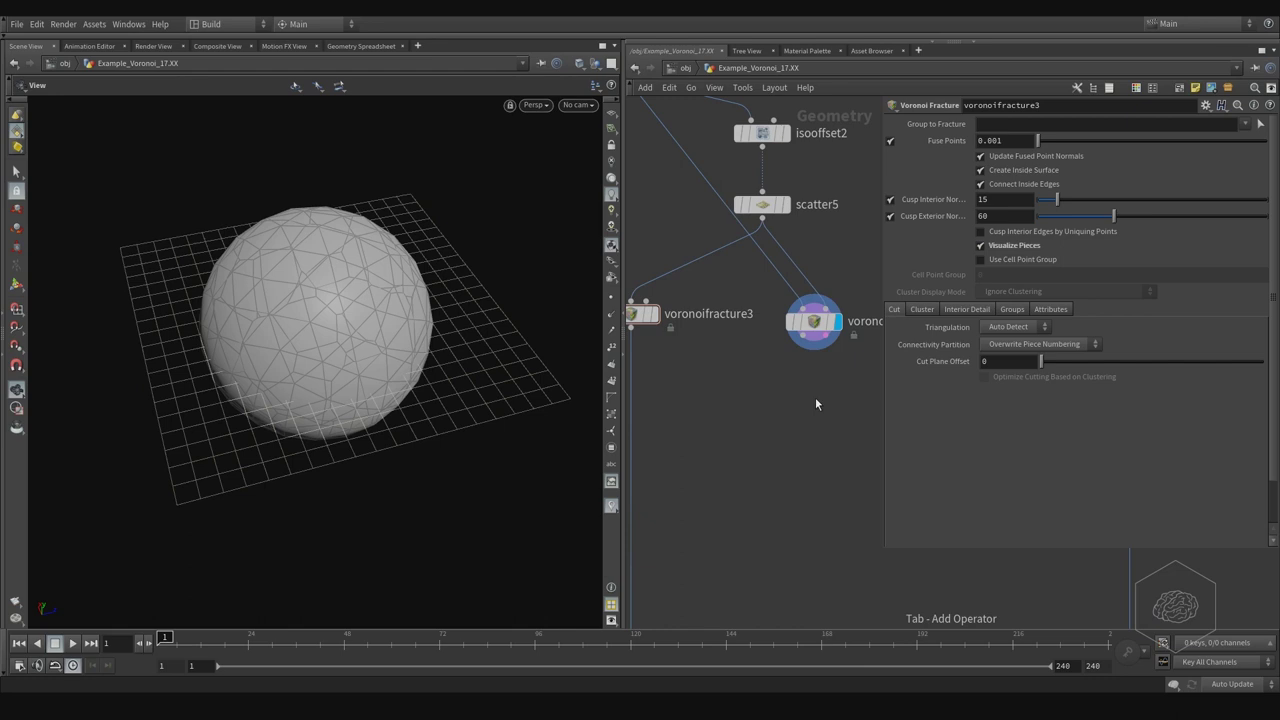
pyautogui.click(816, 321)
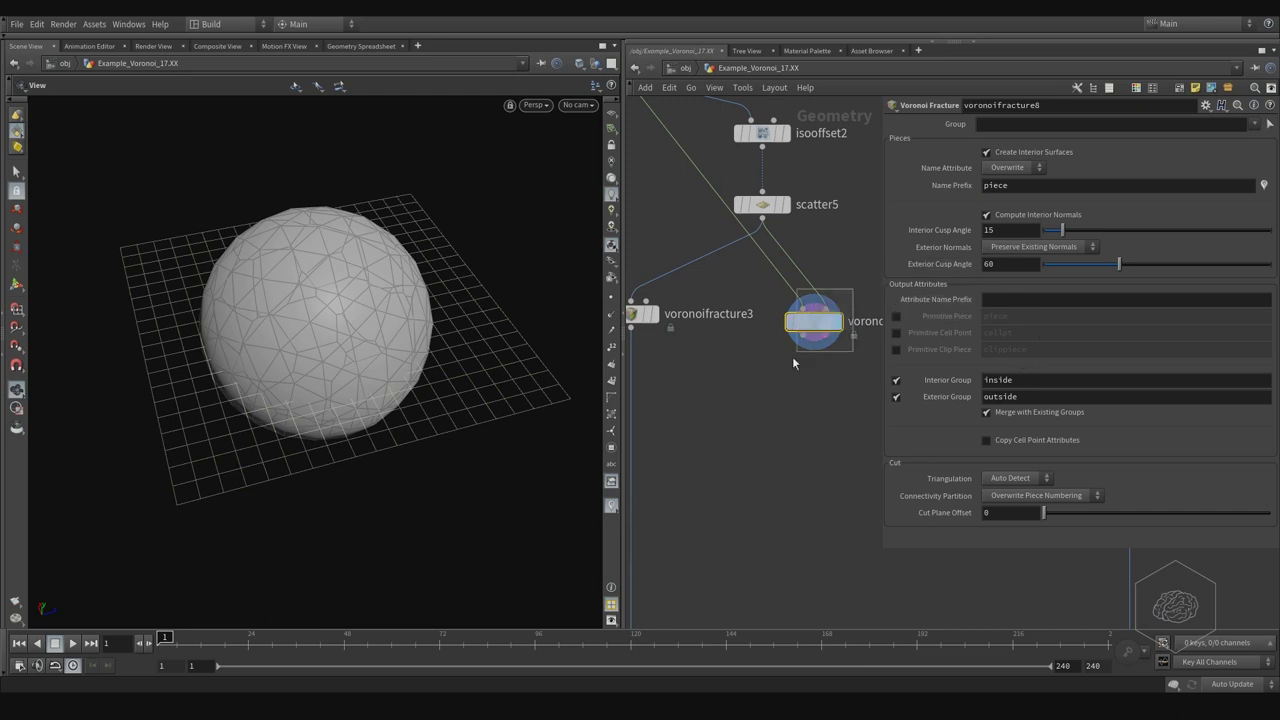
# Check voronoifracture3's Attributes tab, then turn on Primitive Piece on voronoifracture8.
pyautogui.click(642, 314)
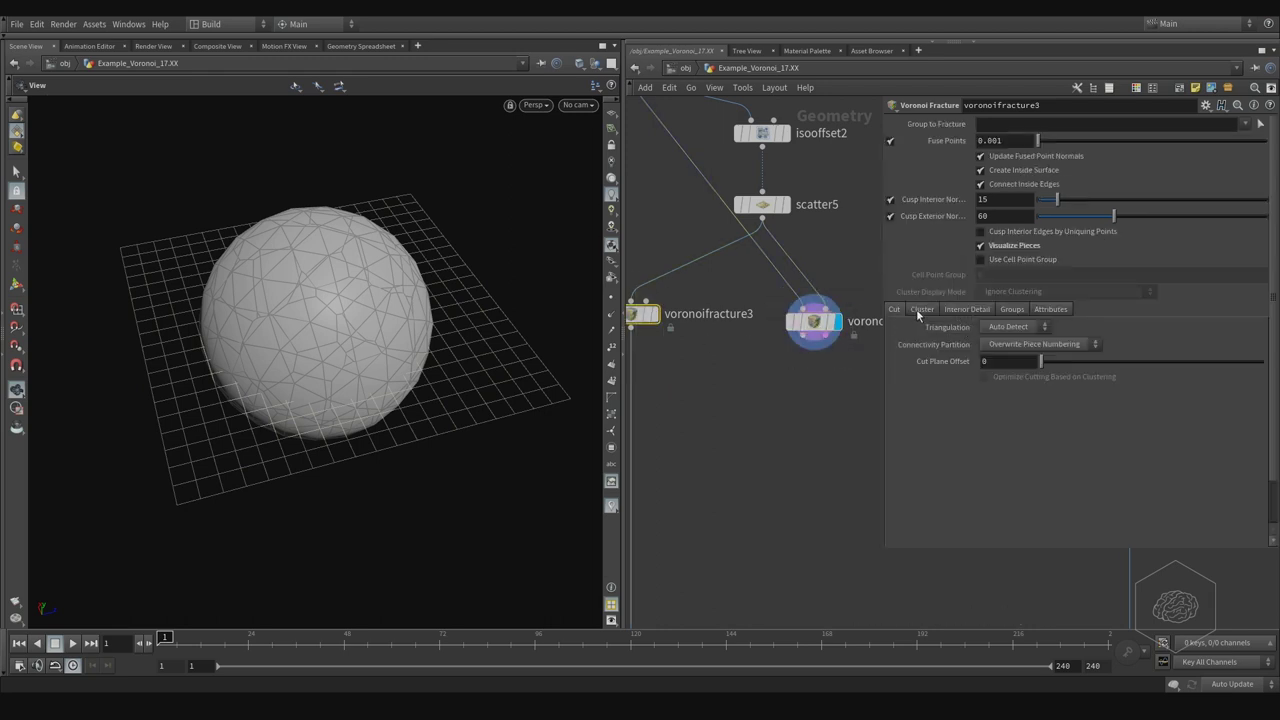
pyautogui.click(1049, 310)
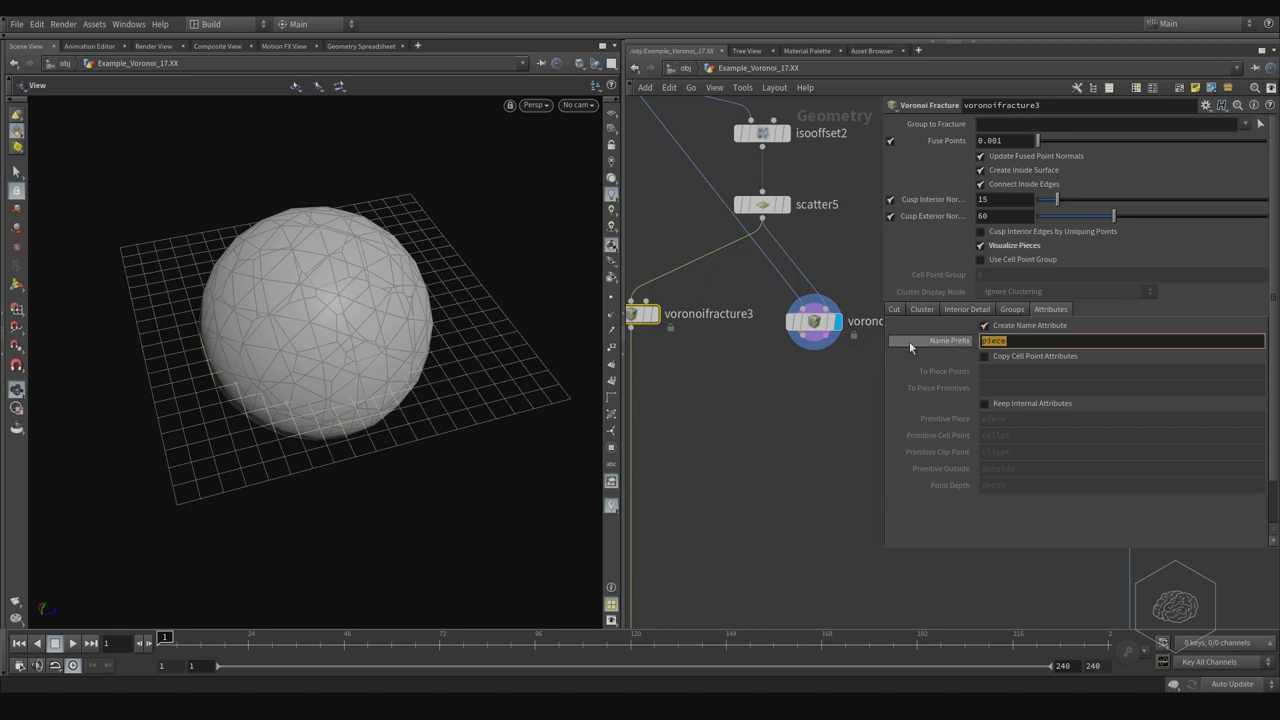
pyautogui.hotkey('ctrl', 'c')
pyautogui.click(814, 321)
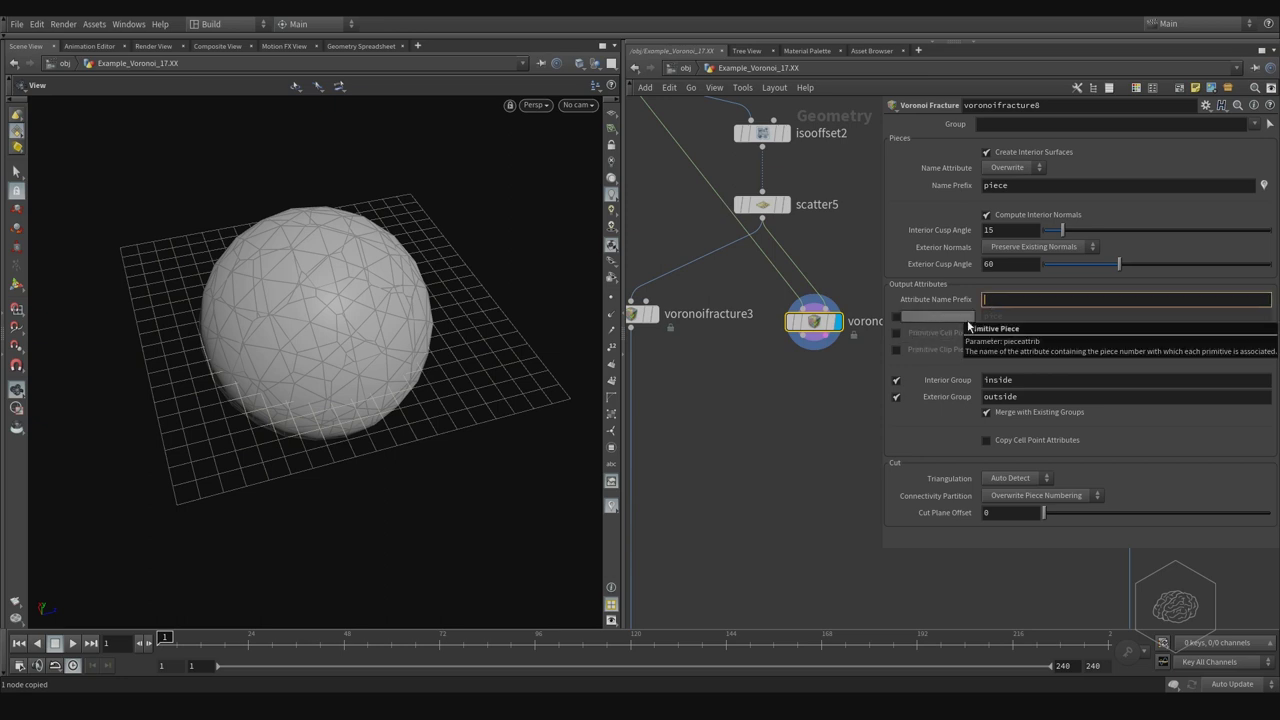
pyautogui.hotkey('ctrl', 'v')
pyautogui.moveTo(1188, 300); pyautogui.dragTo(985, 302)
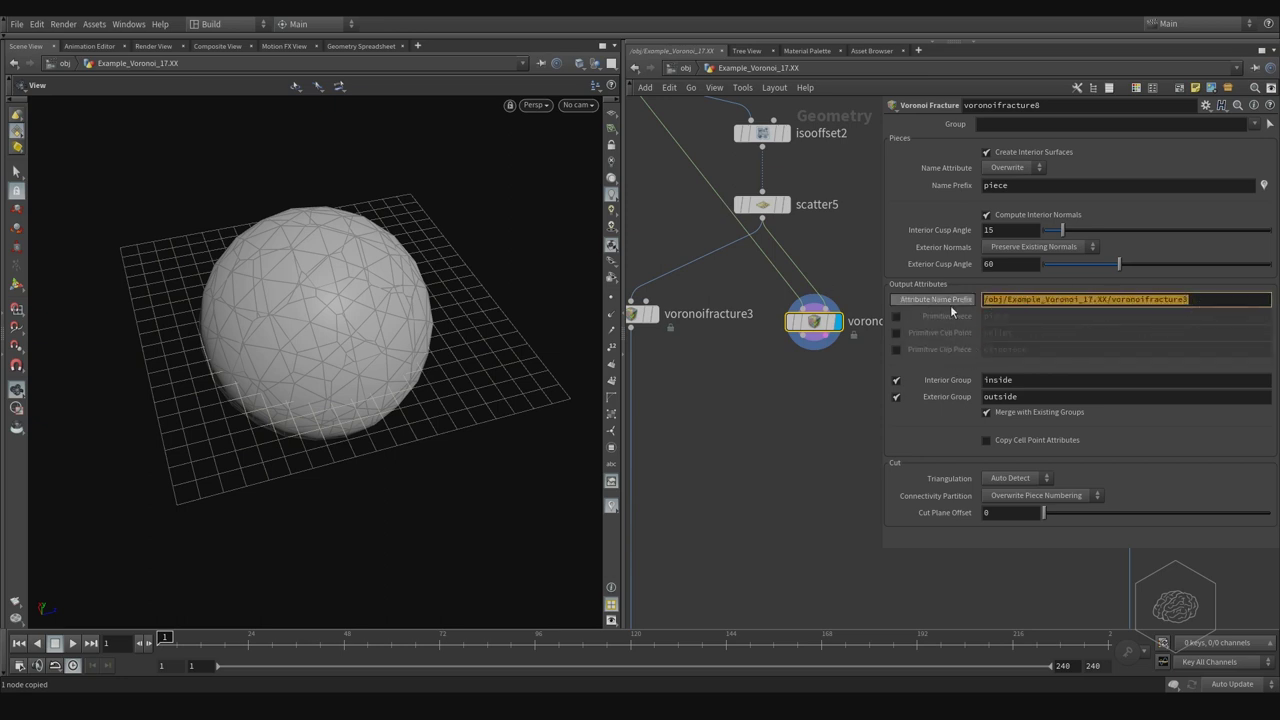
pyautogui.press('BackSpace')
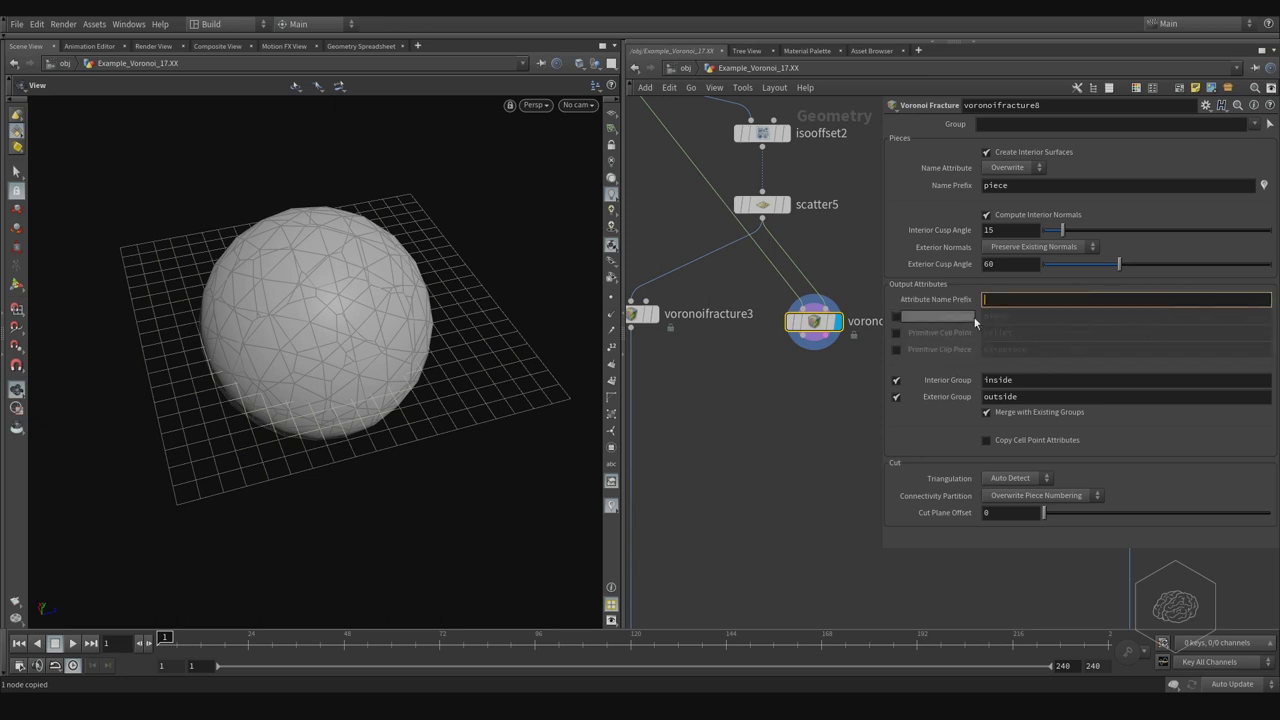
pyautogui.click(896, 316)
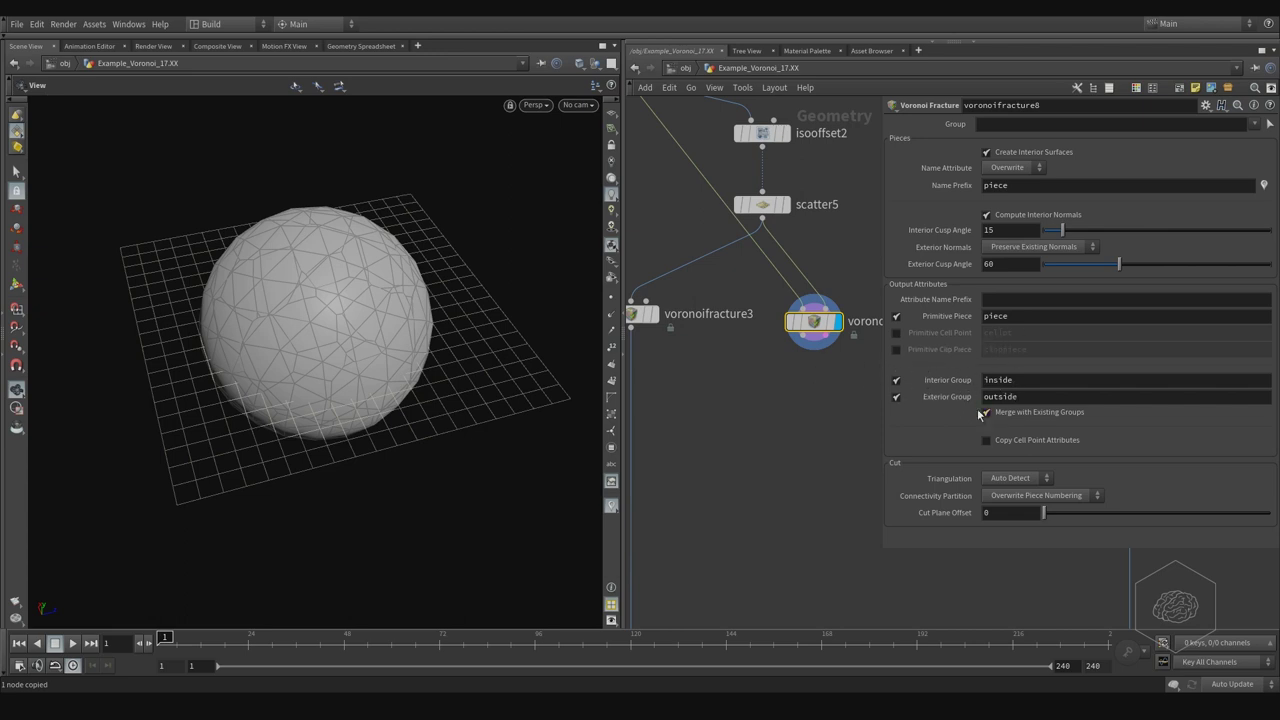
# Compare voronoifracture3's Groups and Cut tabs with voronoifracture8, leaving exterior normals unchanged.
pyautogui.click(705, 316)
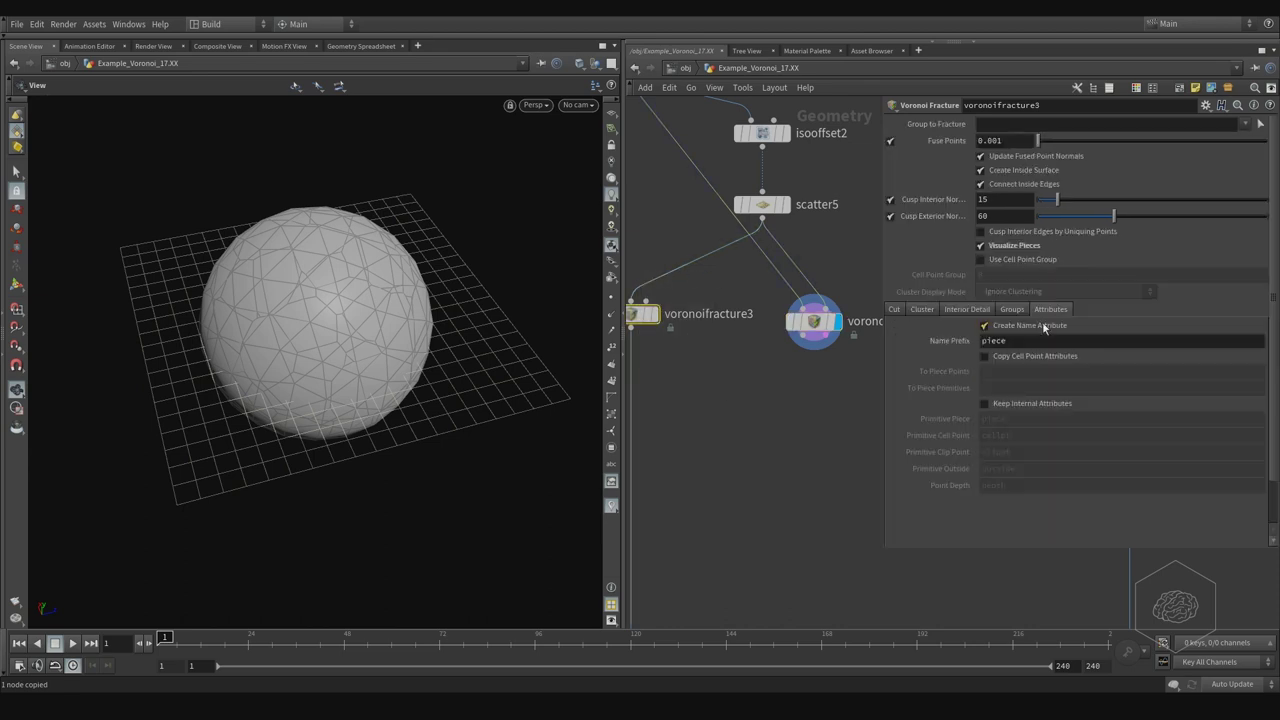
pyautogui.click(1012, 309)
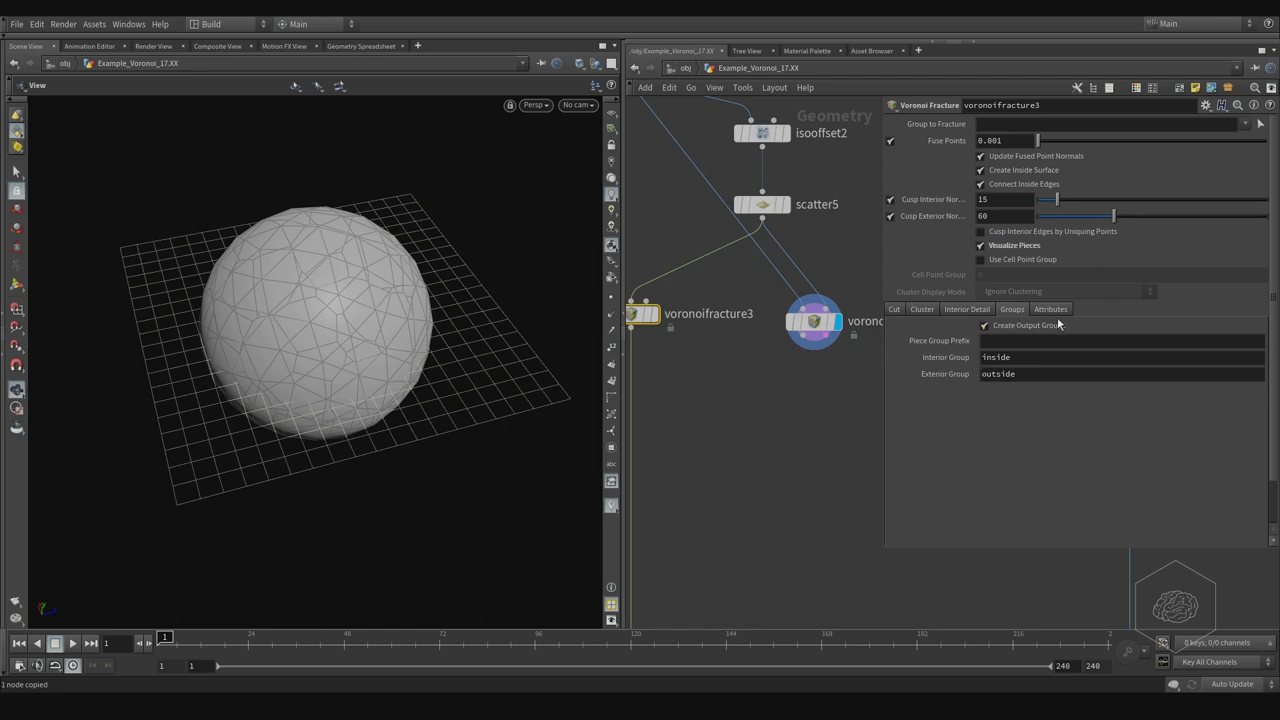
pyautogui.click(816, 321)
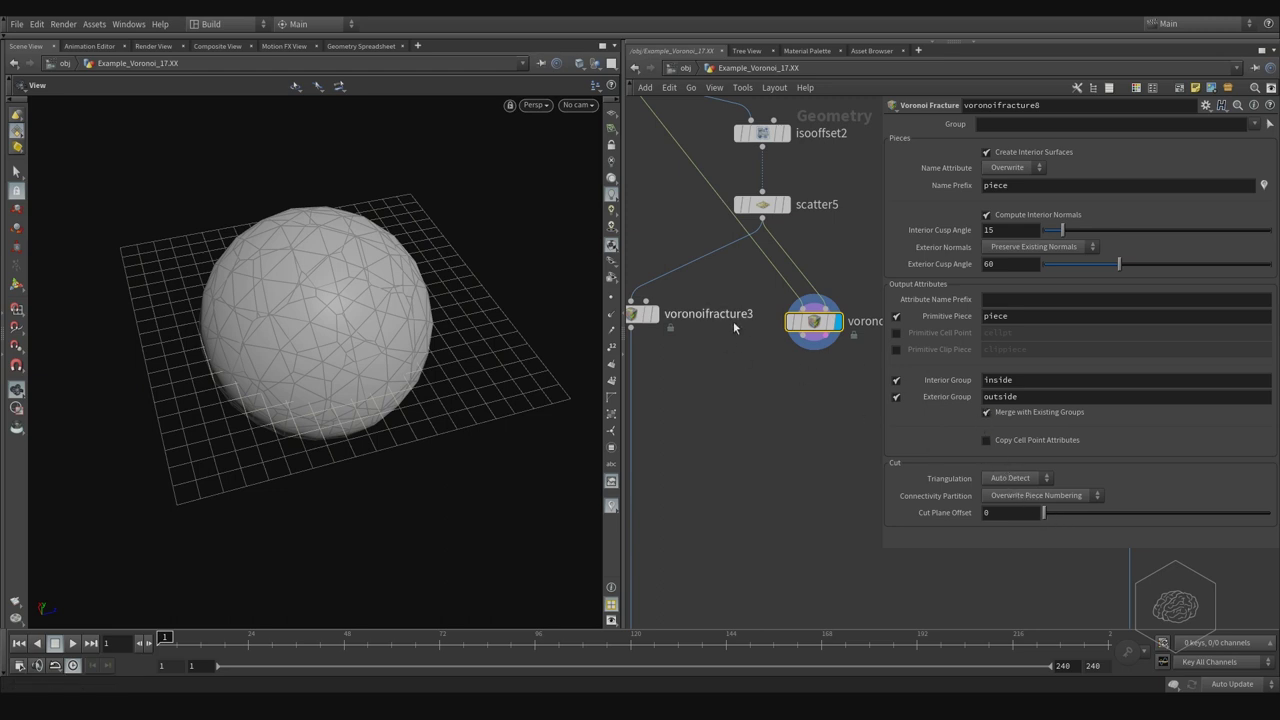
pyautogui.moveTo(702, 264); pyautogui.dragTo(647, 362)
pyautogui.click(895, 309)
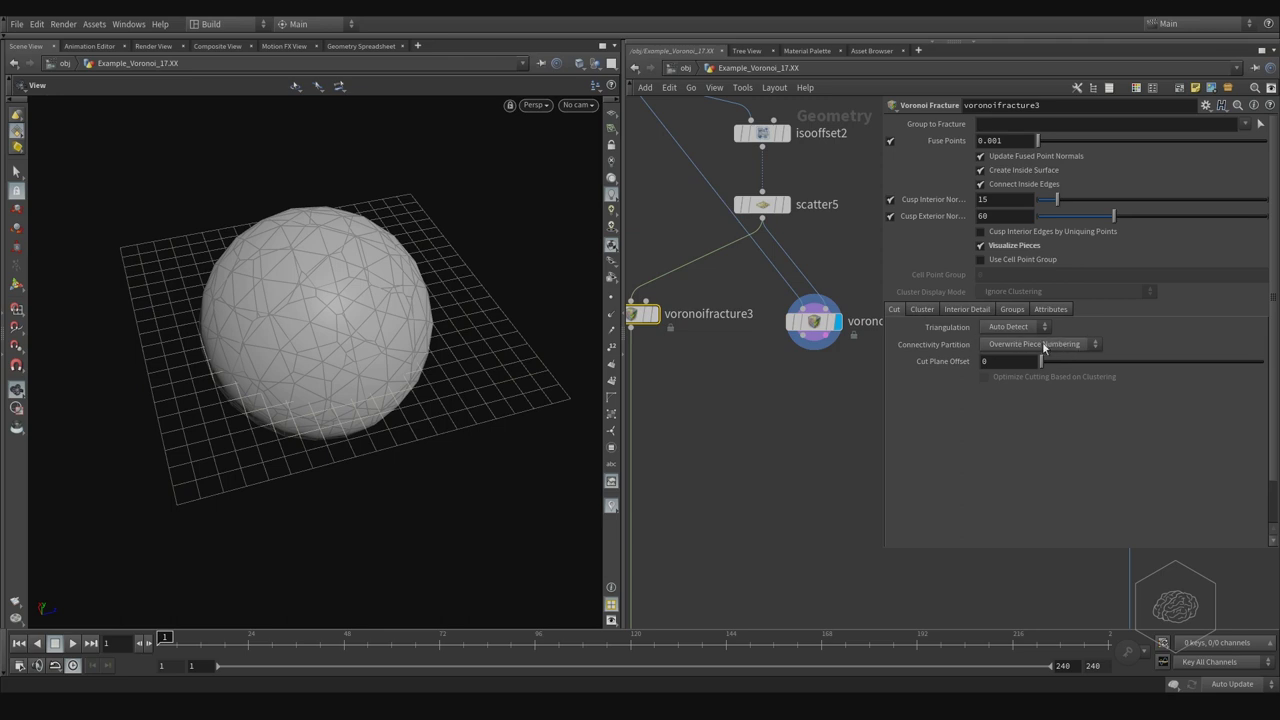
pyautogui.moveTo(784, 280); pyautogui.dragTo(844, 379)
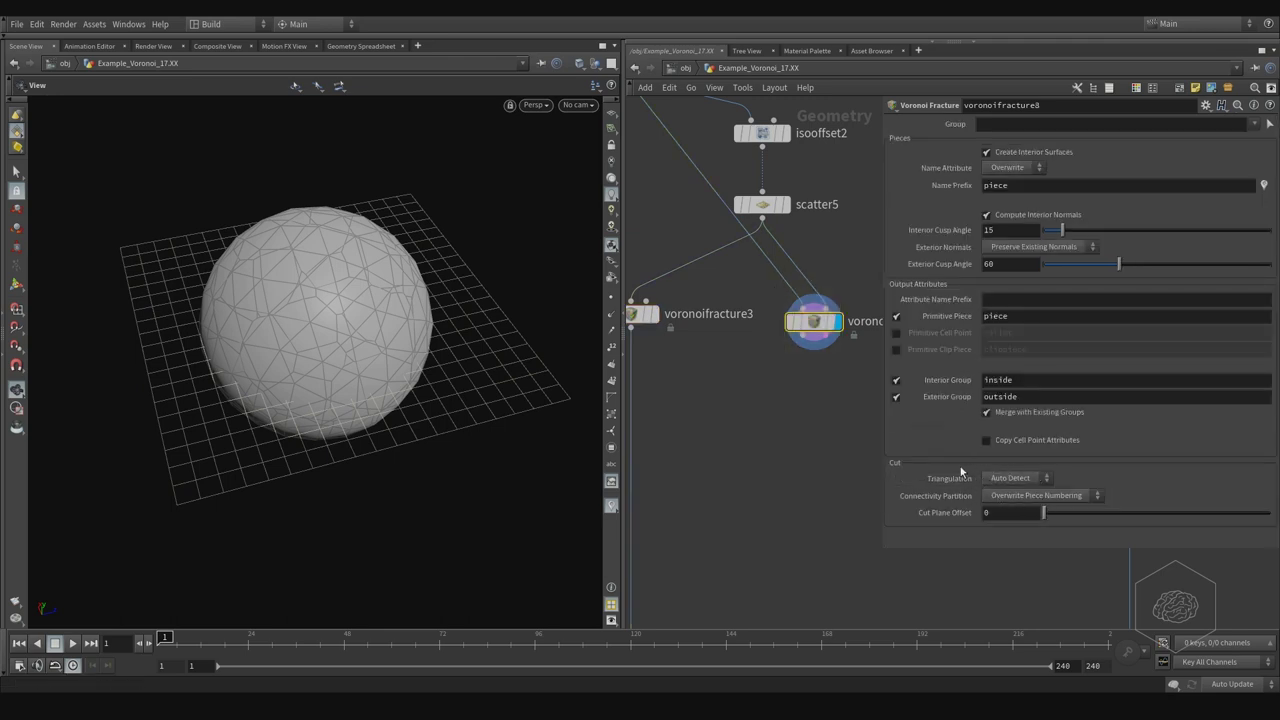
pyautogui.click(1083, 252)
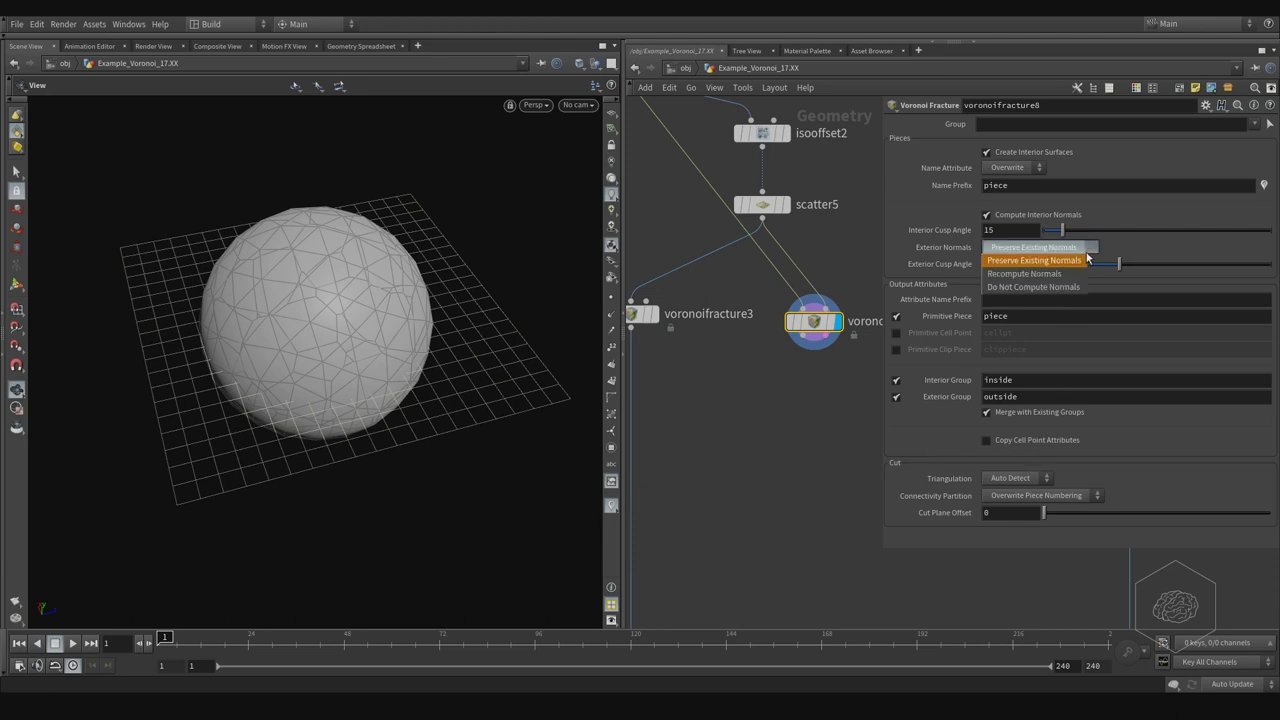
pyautogui.click(760, 370)
# Review voronoifracture3's Interior Detail, Groups, Attributes and Cut tabs again.
pyautogui.moveTo(690, 376); pyautogui.dragTo(628, 258)
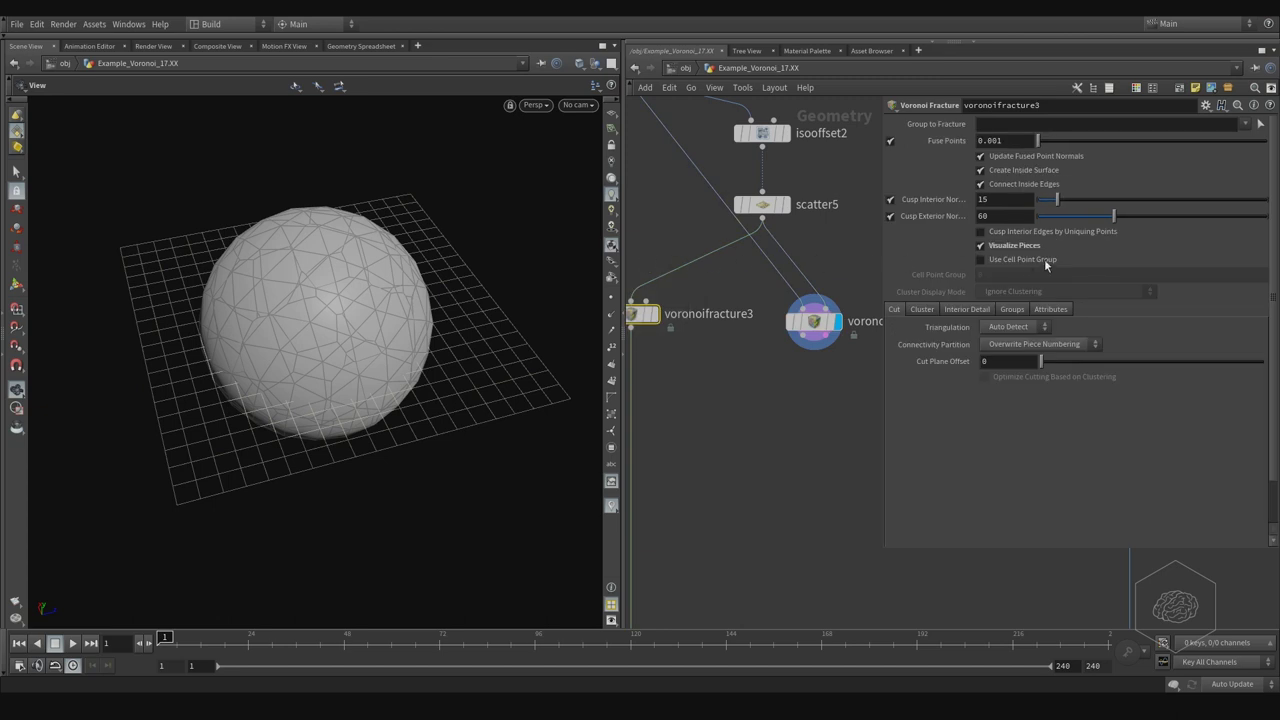
pyautogui.click(965, 309)
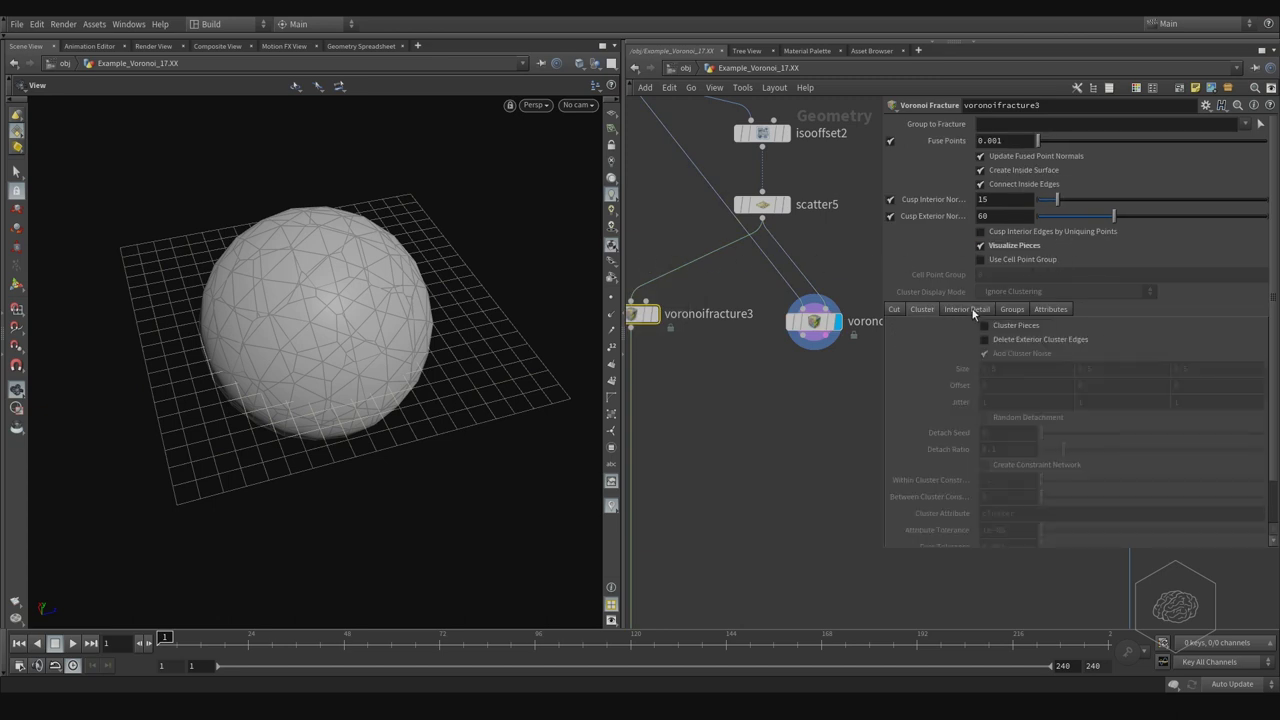
pyautogui.click(1018, 310)
pyautogui.click(1050, 310)
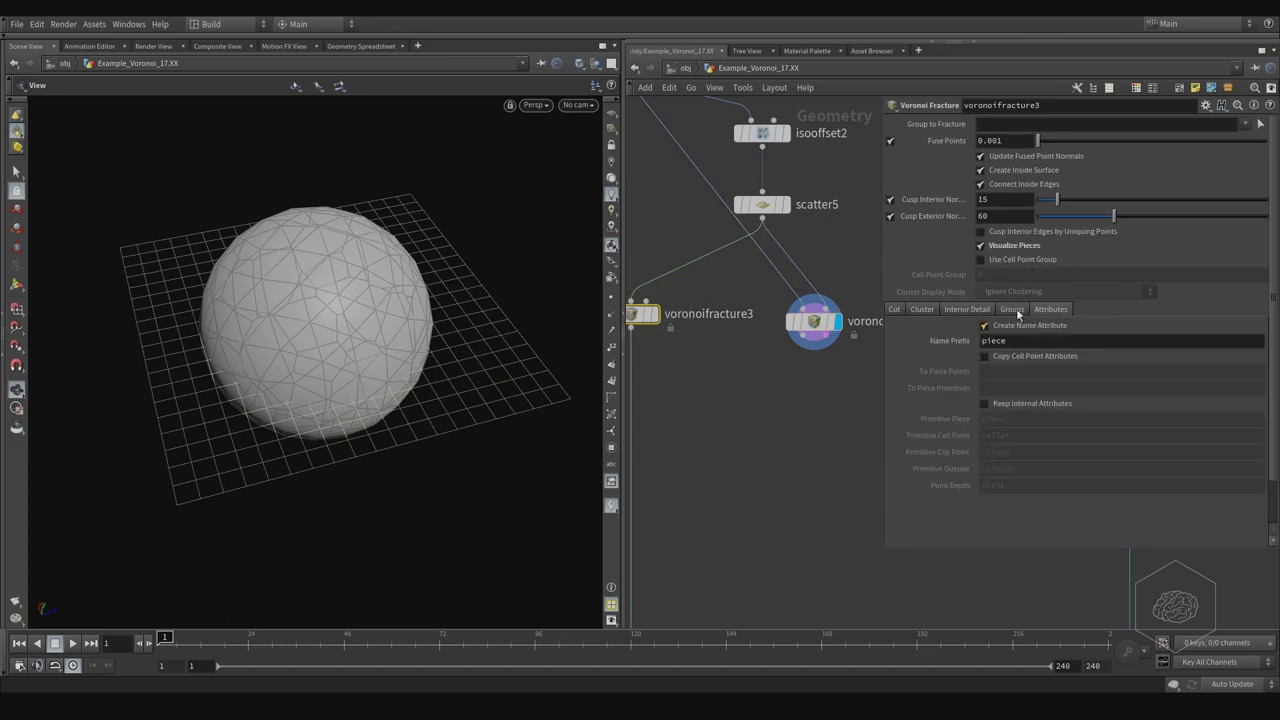
pyautogui.click(1018, 312)
pyautogui.click(966, 309)
pyautogui.click(895, 309)
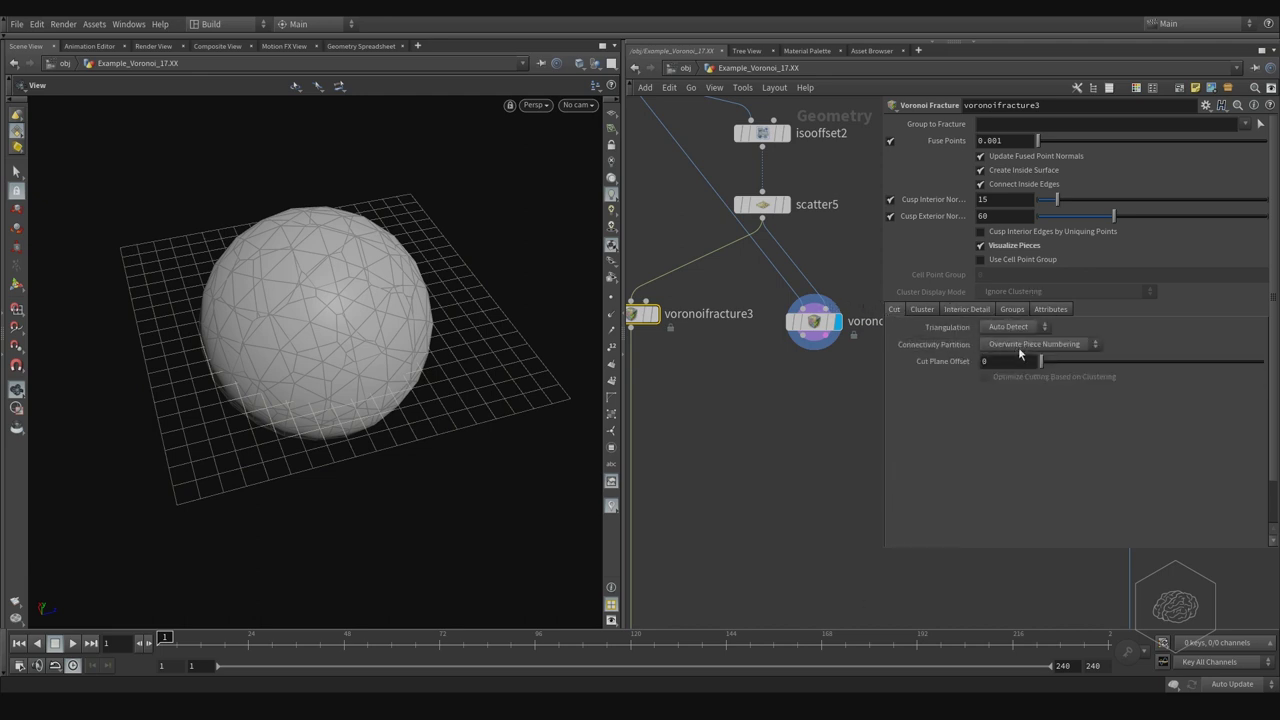
# Leave the connectivity partition and triangulation options unchanged, then reselect voronoifracture8.
pyautogui.click(1022, 346)
pyautogui.click(1011, 327)
pyautogui.click(1011, 327)
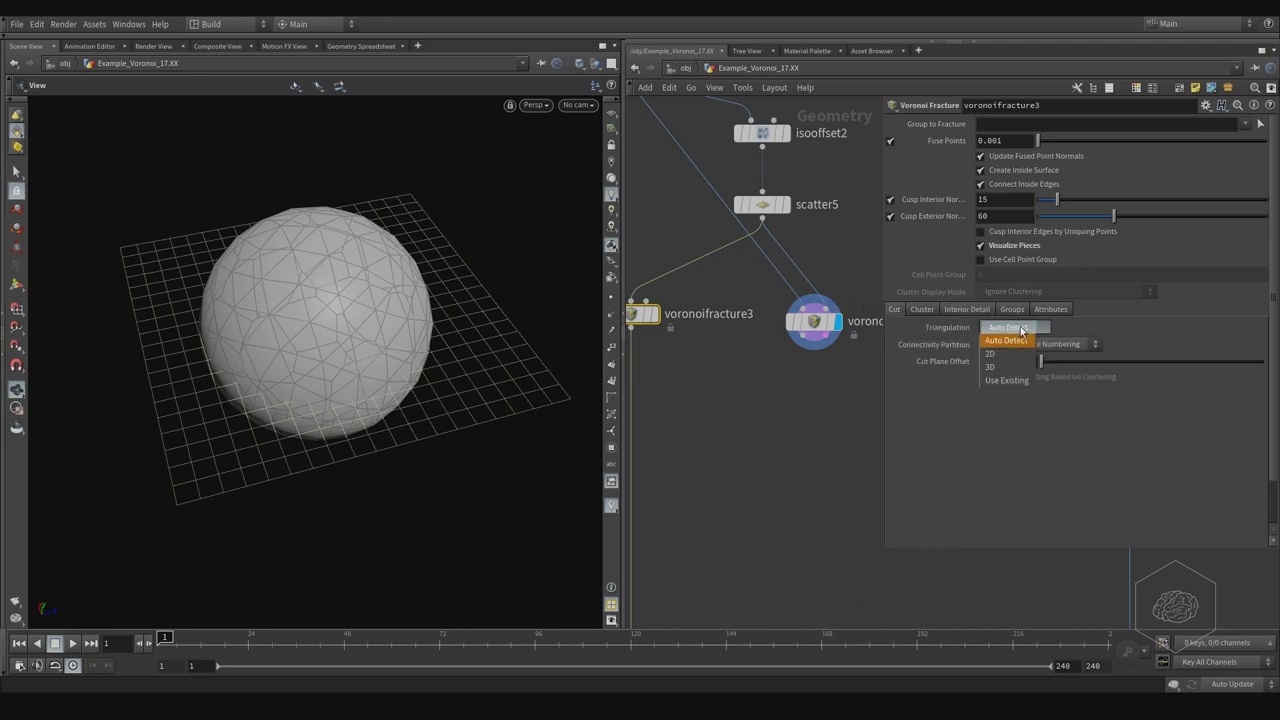
pyautogui.click(814, 320)
pyautogui.click(814, 320)
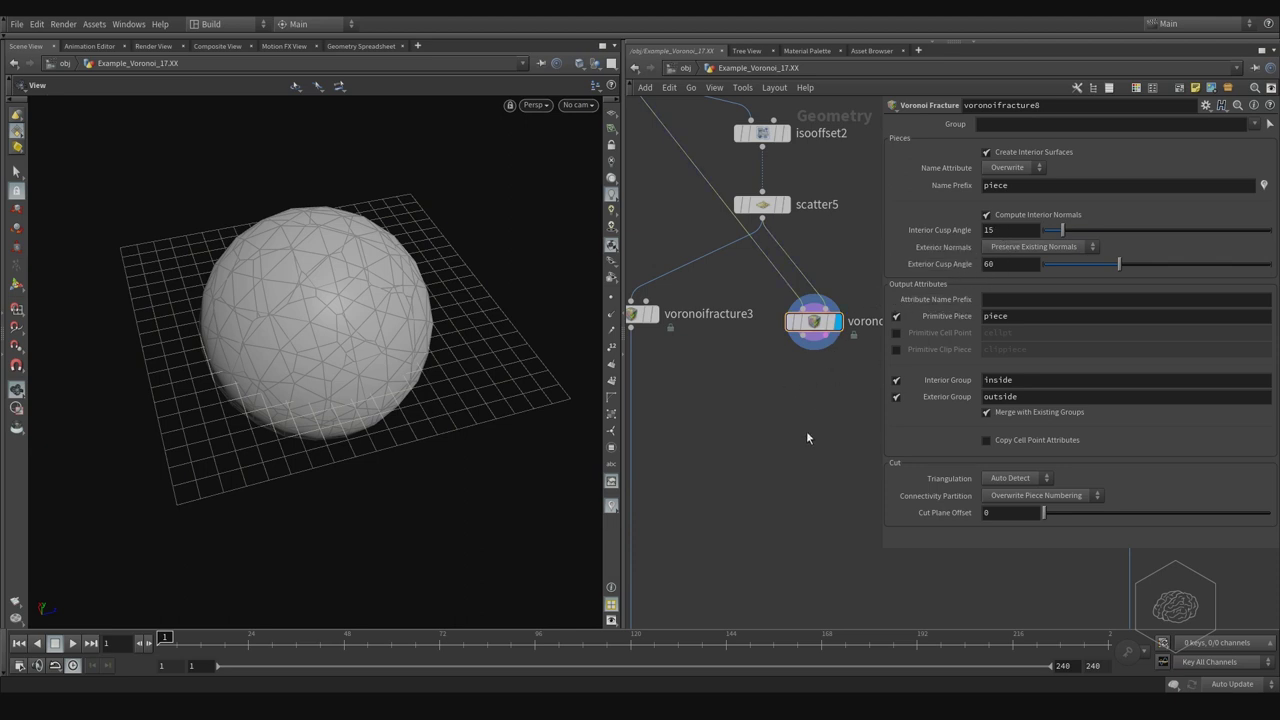
pyautogui.press('Tab')
pyautogui.press('Escape')
# Display the first fracture's coloured pieces and add a Connectivity node.
pyautogui.click(642, 314)
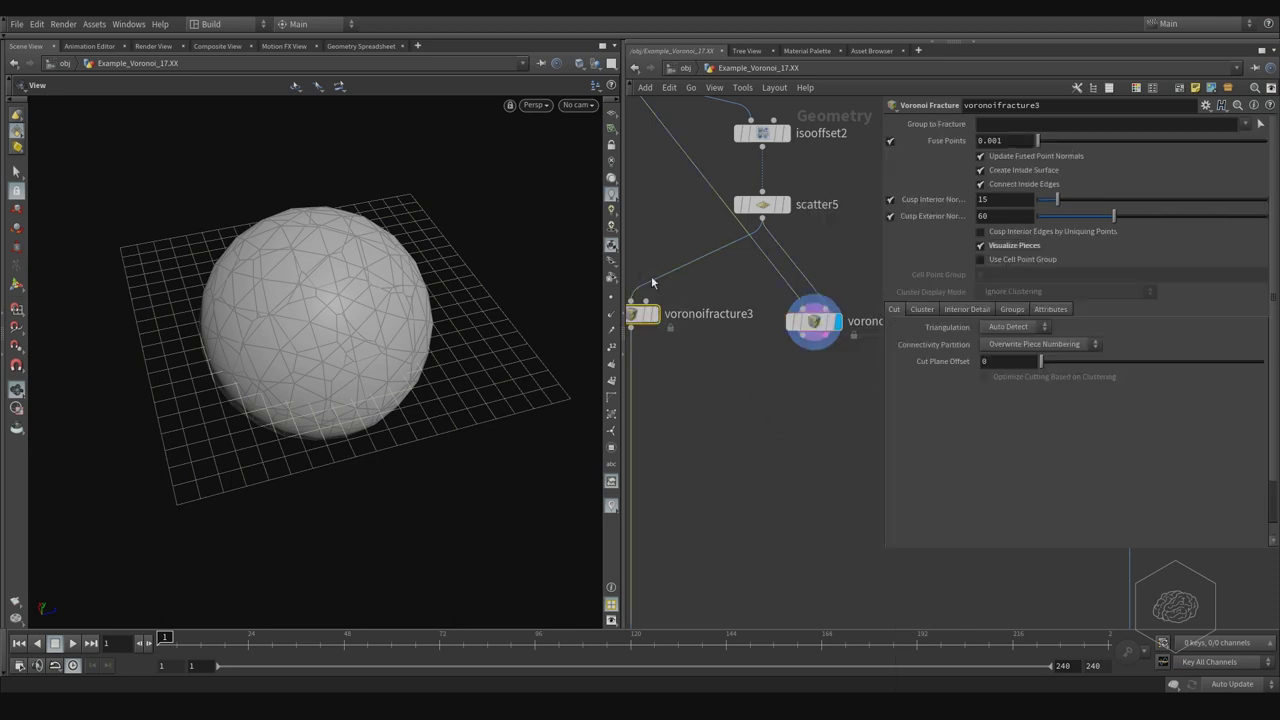
pyautogui.click(656, 314)
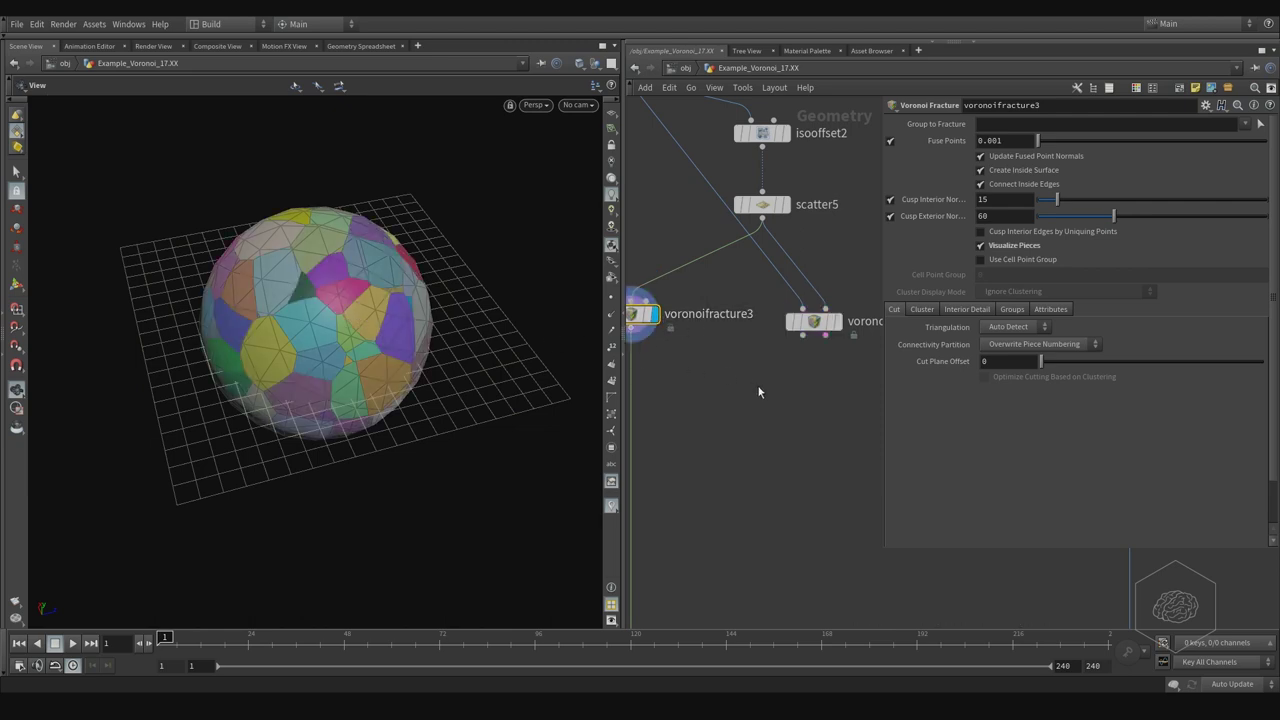
pyautogui.press('Tab')
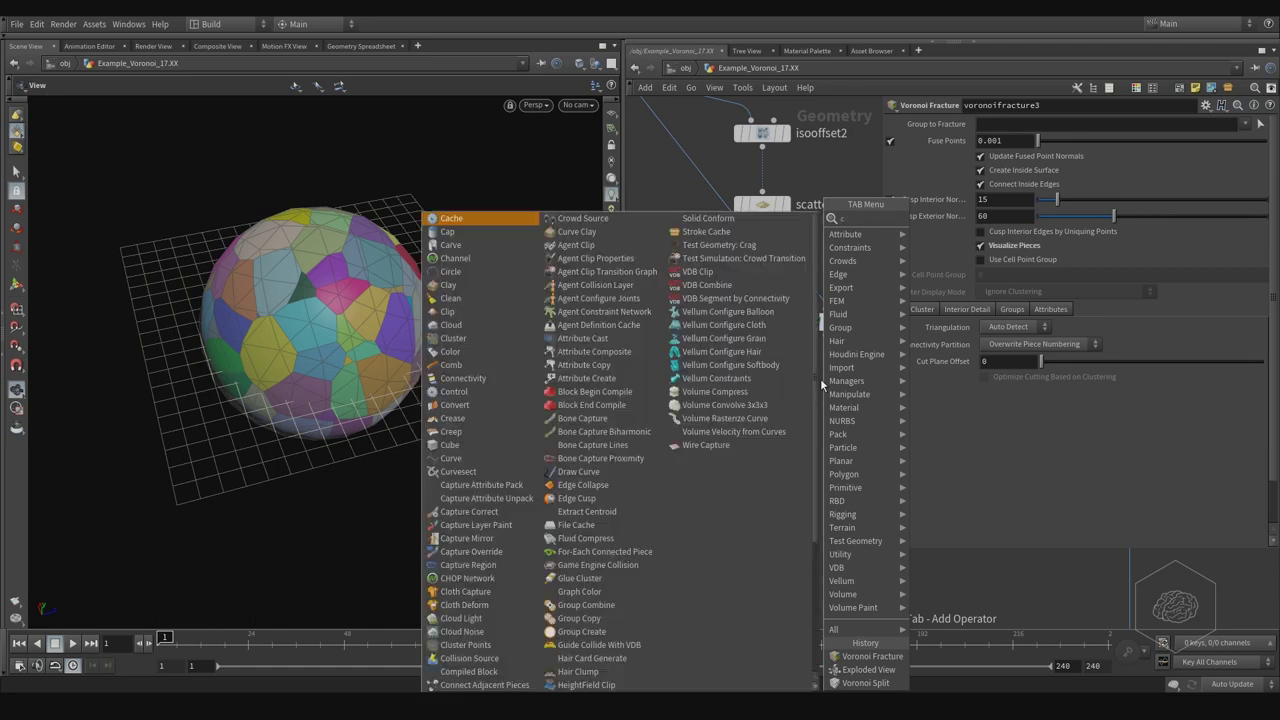
pyautogui.write('connectiv')
pyautogui.press('Return')
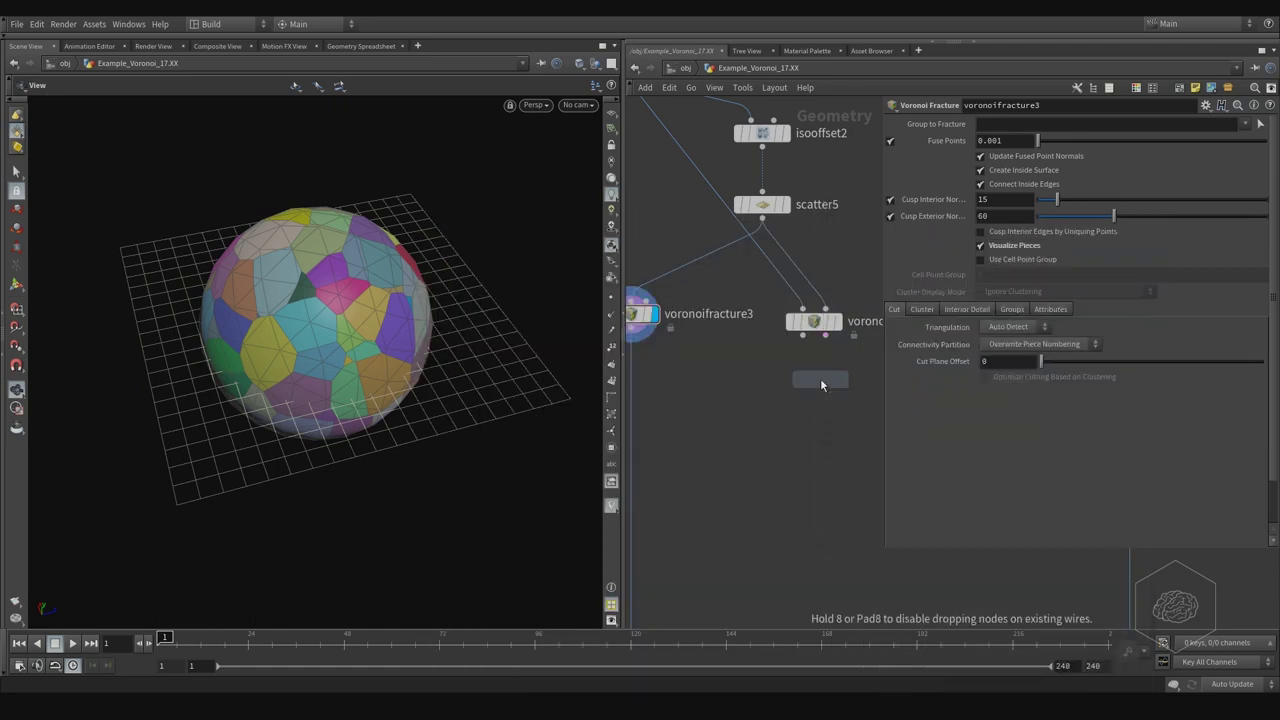
pyautogui.click(742, 442)
# Add color2 fed by voronoifracture8, display it, and check the Primitive Piece name.
pyautogui.press('Tab')
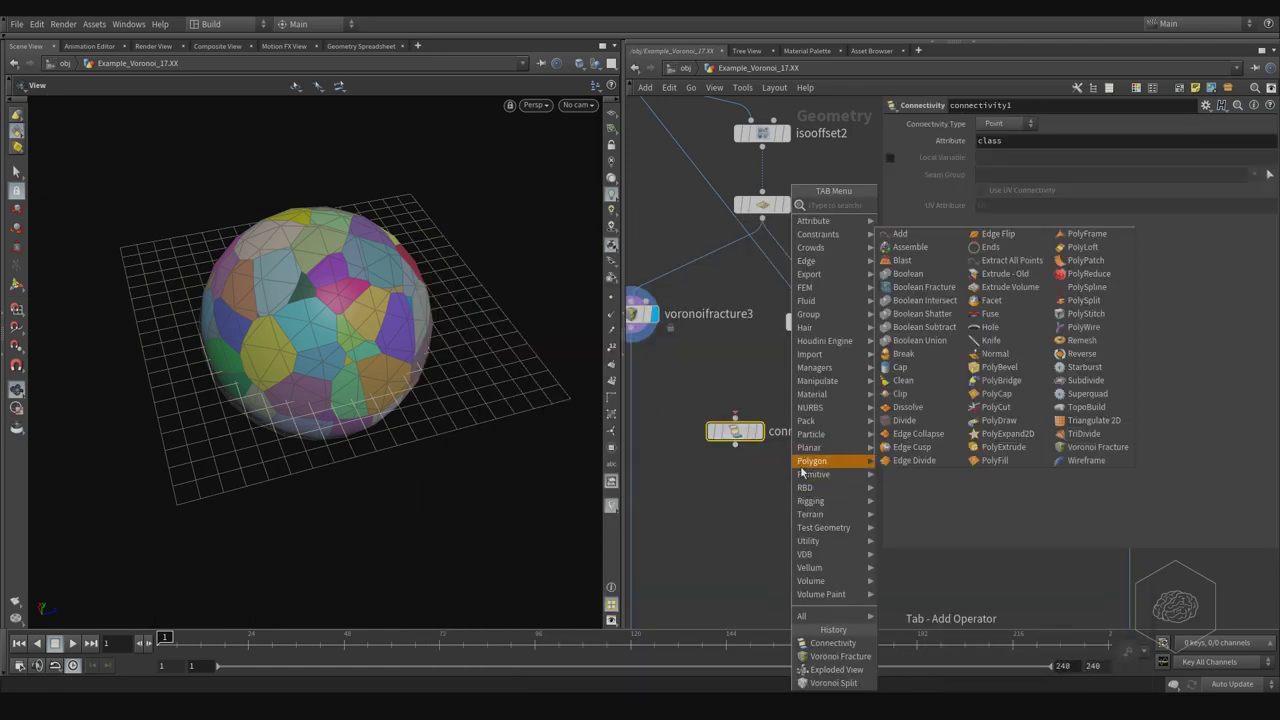
pyautogui.press('Escape')
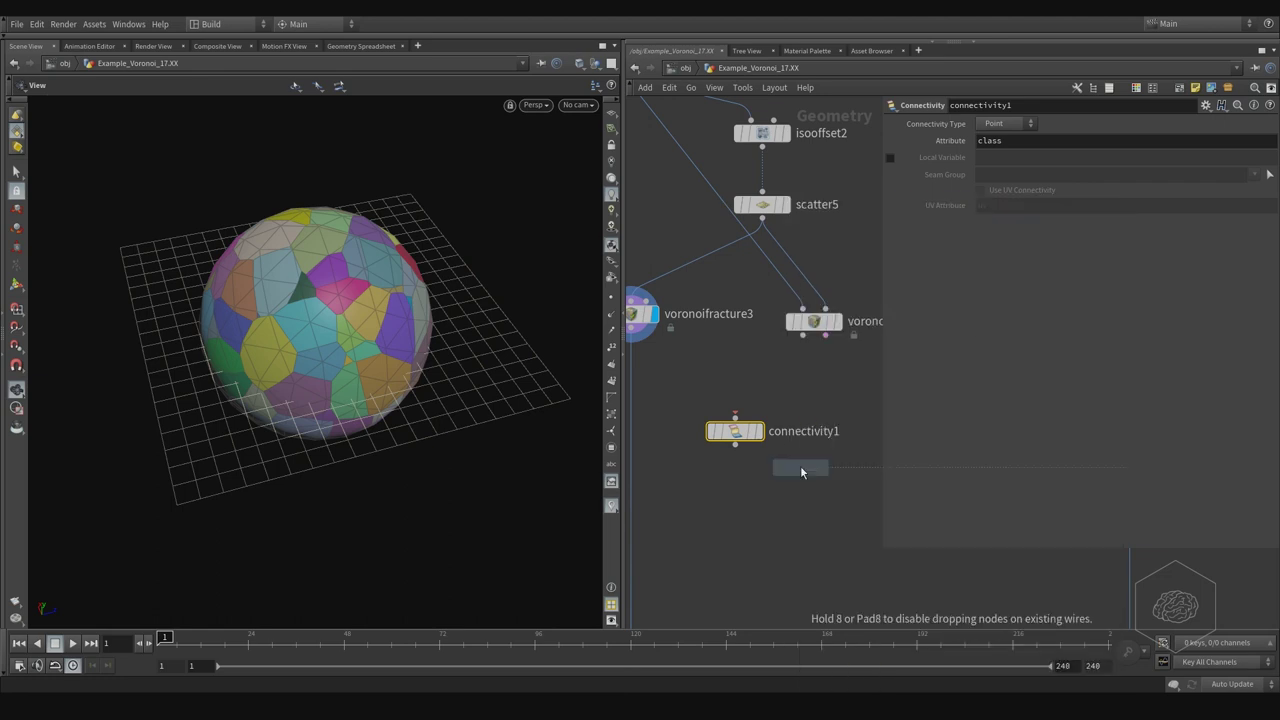
pyautogui.click(806, 484)
pyautogui.click(803, 335)
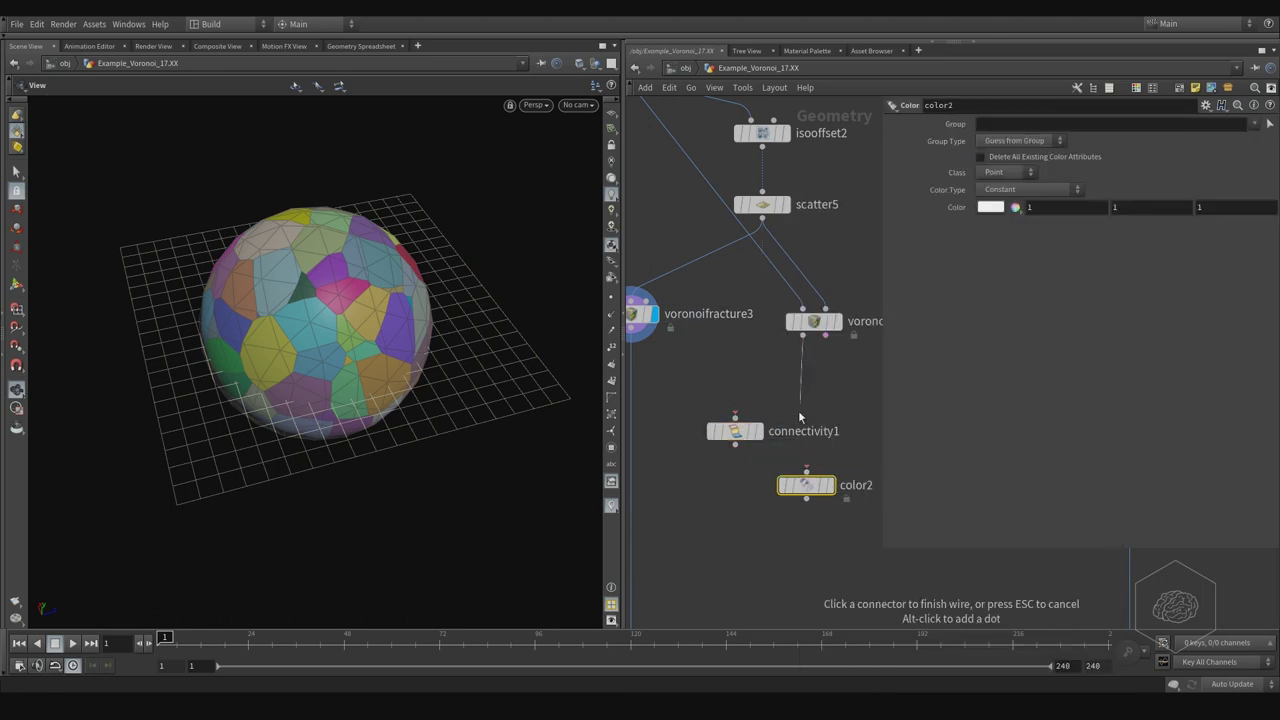
pyautogui.click(816, 482)
pyautogui.click(829, 485)
pyautogui.click(814, 321)
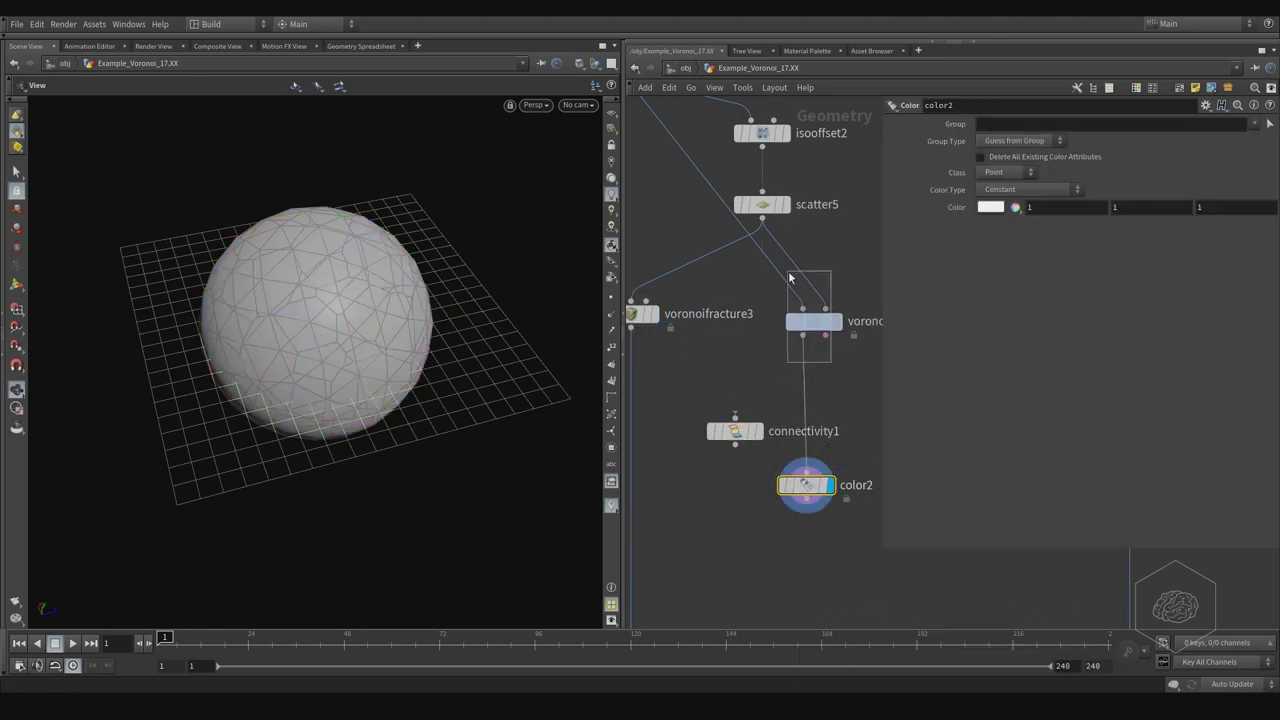
pyautogui.doubleClick(1010, 314)
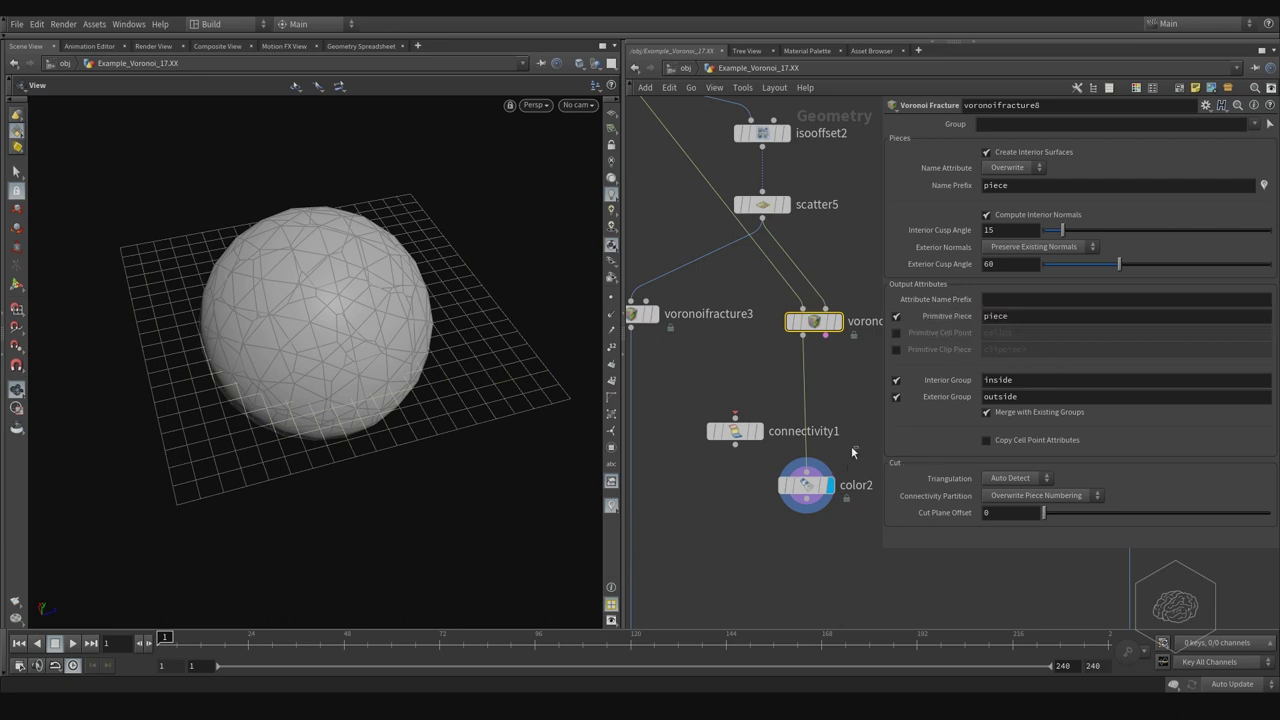
# Set color2's Color Type to Random from Attribute using the piece attribute.
pyautogui.click(806, 485)
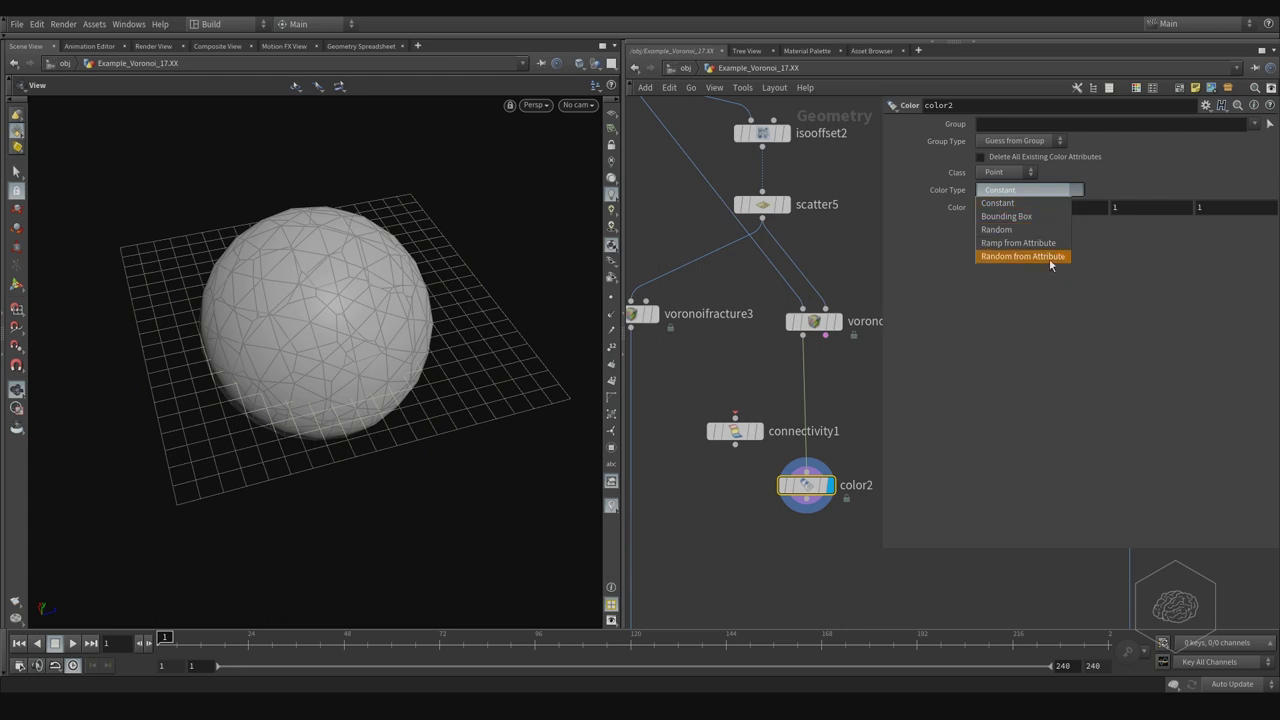
pyautogui.click(1050, 257)
pyautogui.click(1017, 229)
pyautogui.write('piece')
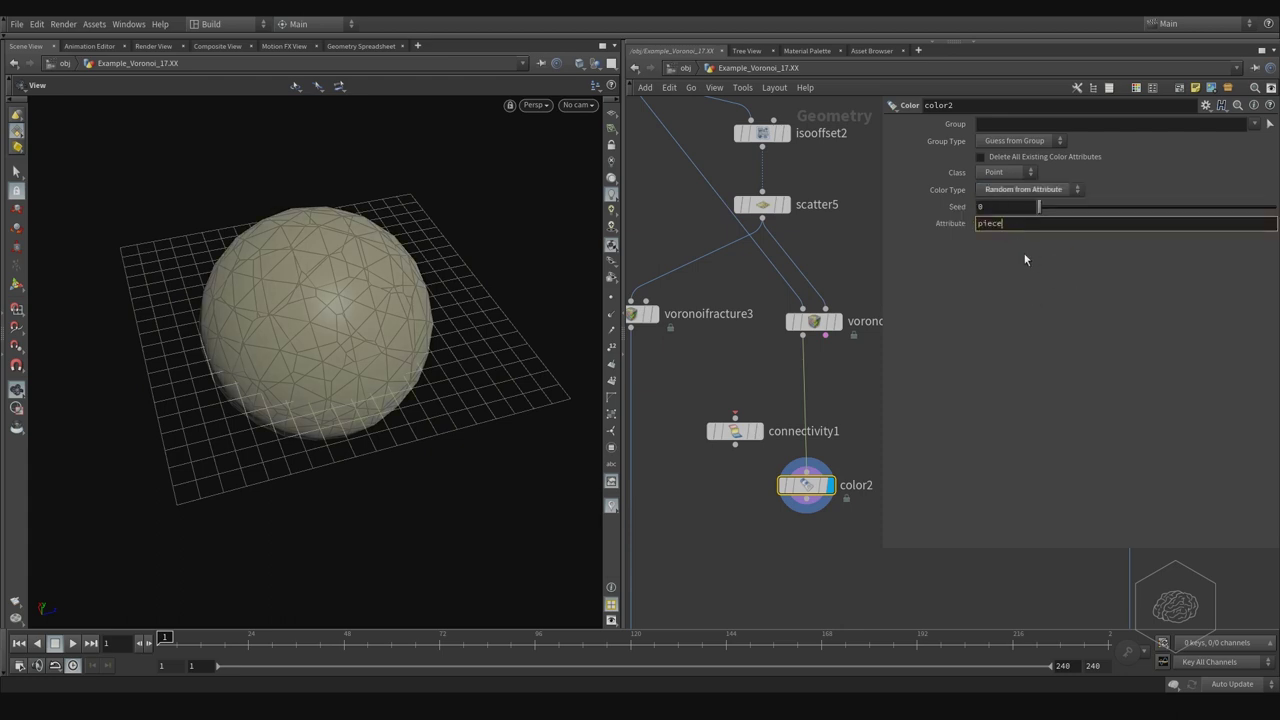
pyautogui.press('Return')
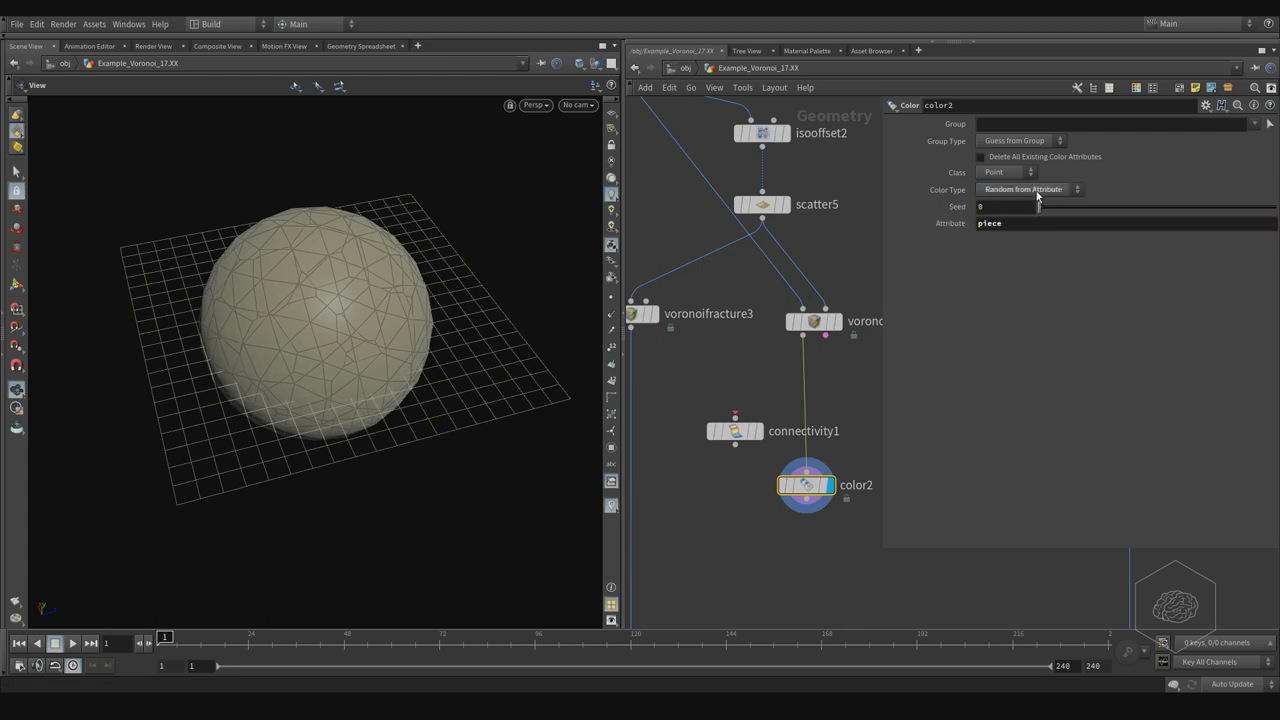
pyautogui.click(1008, 225)
pyautogui.moveTo(732, 435); pyautogui.dragTo(805, 394)
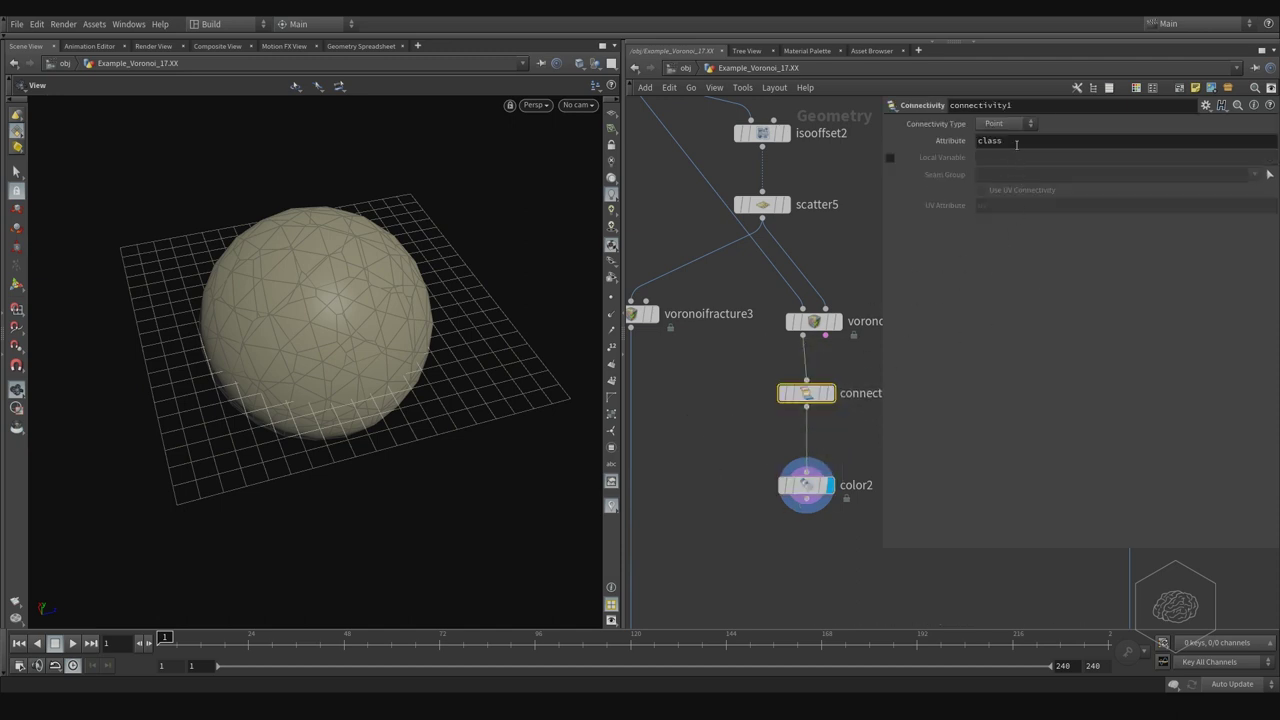
pyautogui.press('Return')
pyautogui.click(806, 485)
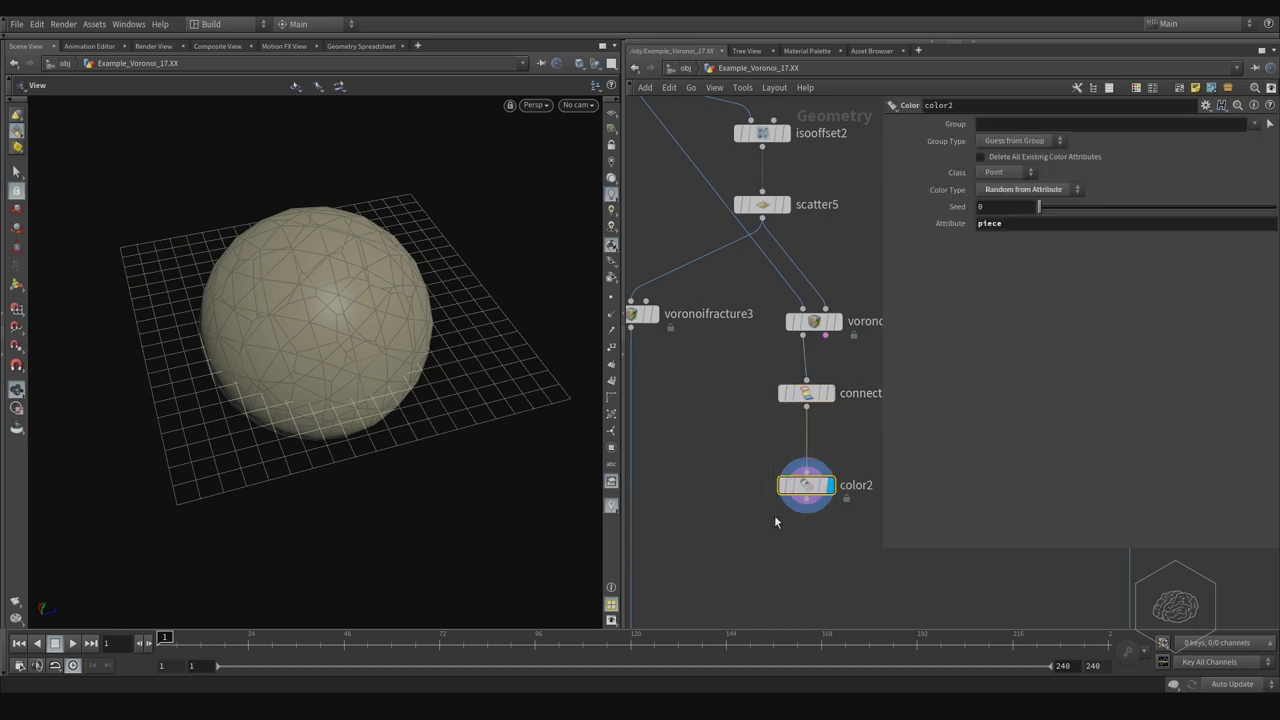
# Wire voronoifracture8 straight into color2, set Class to Primitive, and delete connectivity1.
pyautogui.moveTo(806, 393); pyautogui.dragTo(730, 403)
pyautogui.click(803, 336)
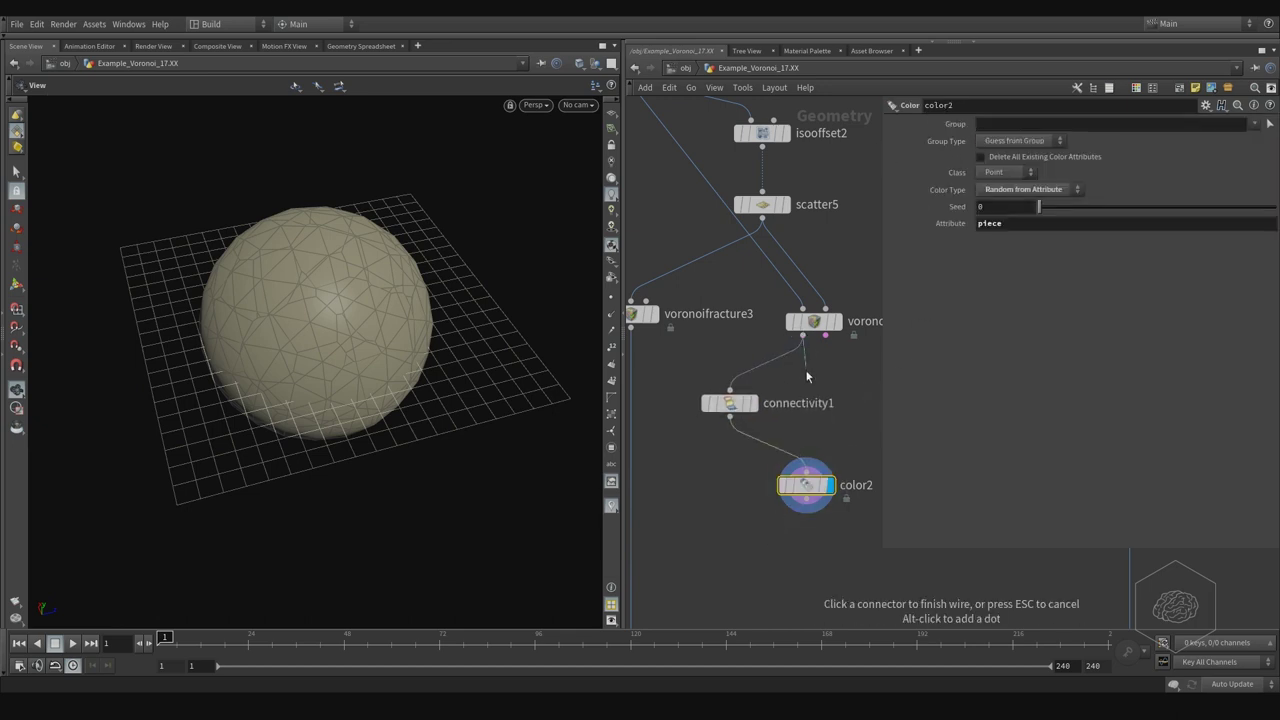
pyautogui.click(806, 468)
pyautogui.click(1000, 172)
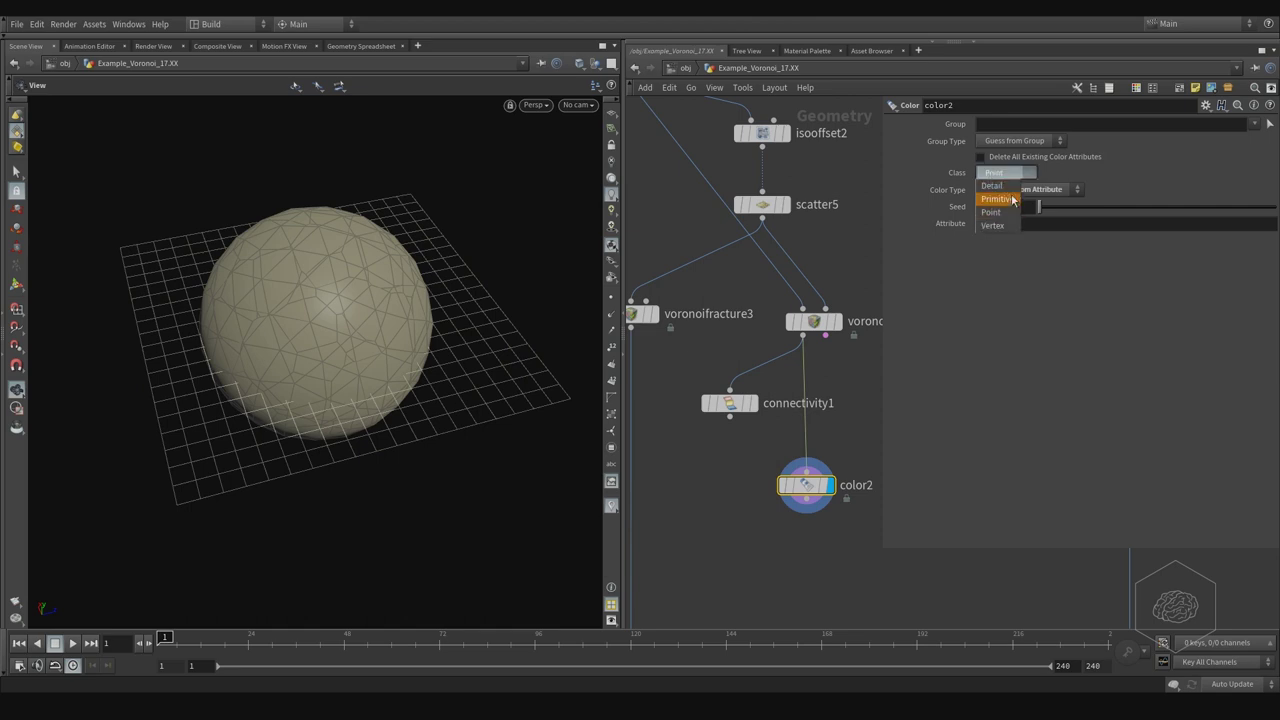
pyautogui.click(1001, 201)
pyautogui.click(740, 405)
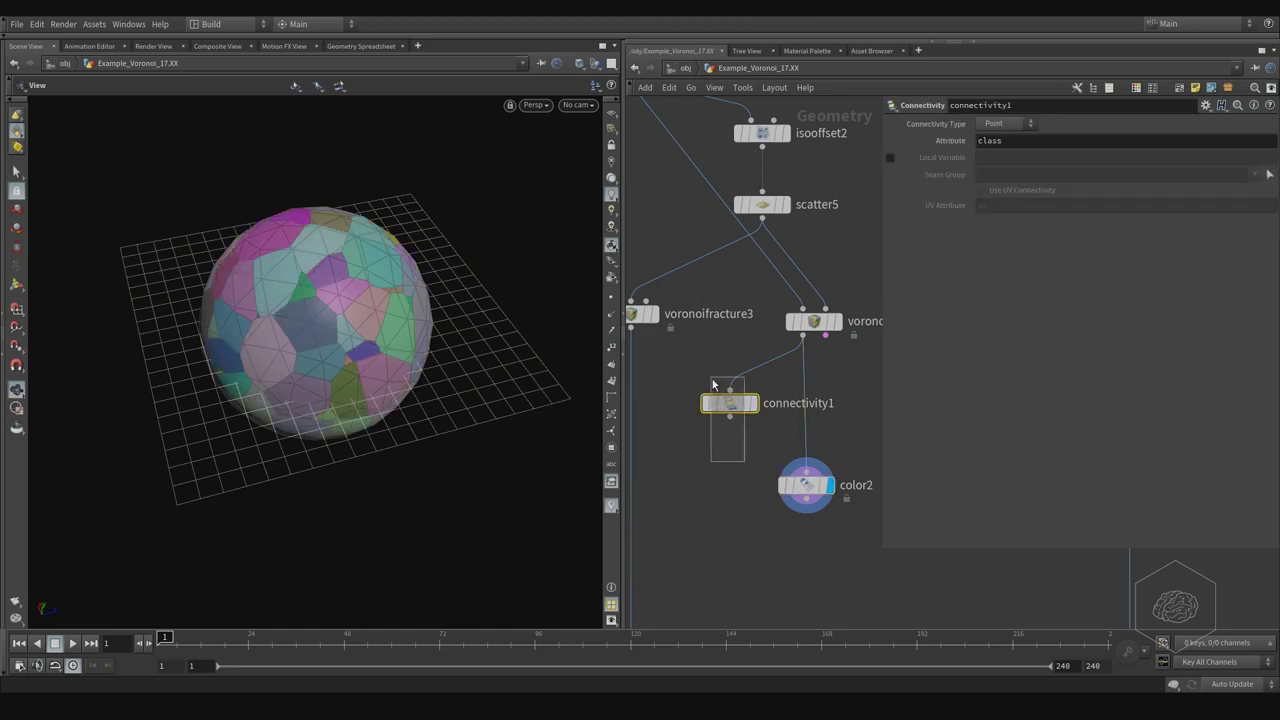
pyautogui.press('Delete')
pyautogui.moveTo(806, 487)
pyautogui.mouseDown()
pyautogui.moveTo(808, 437)
pyautogui.moveTo(806, 463)
pyautogui.mouseUp()
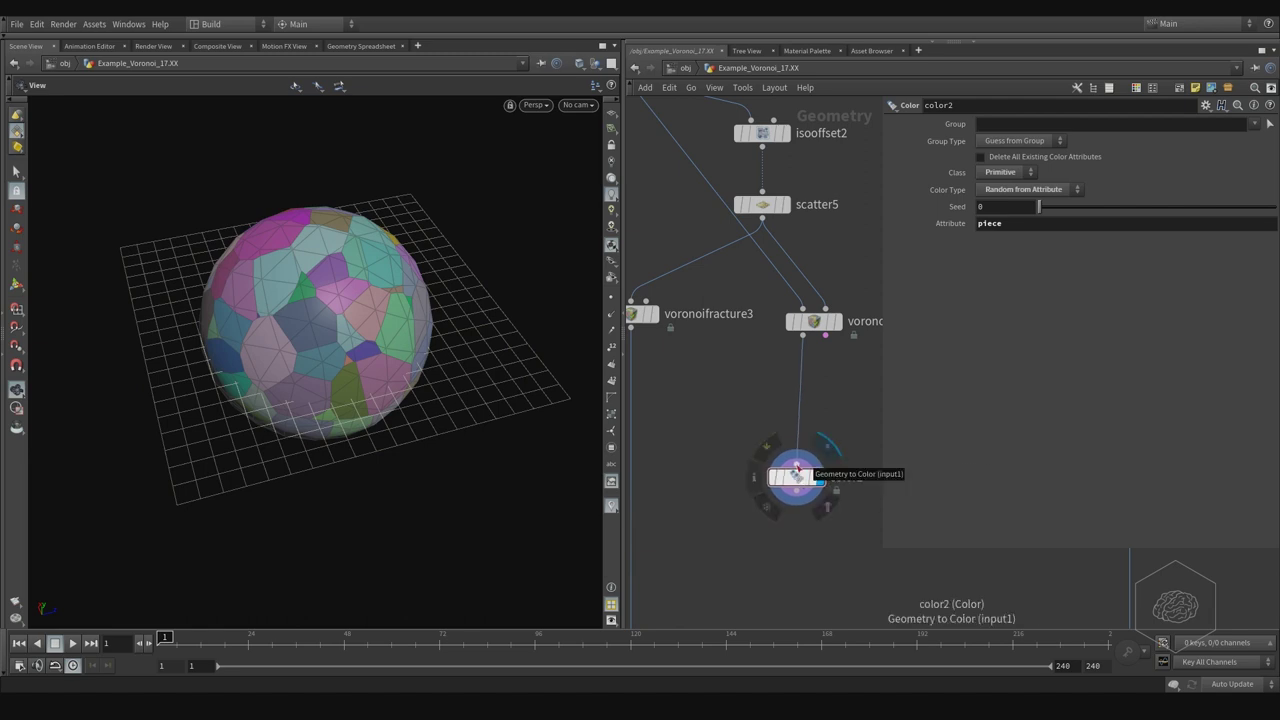
pyautogui.hotkey('ctrl', 'z')
pyautogui.hotkey('ctrl', 'z')
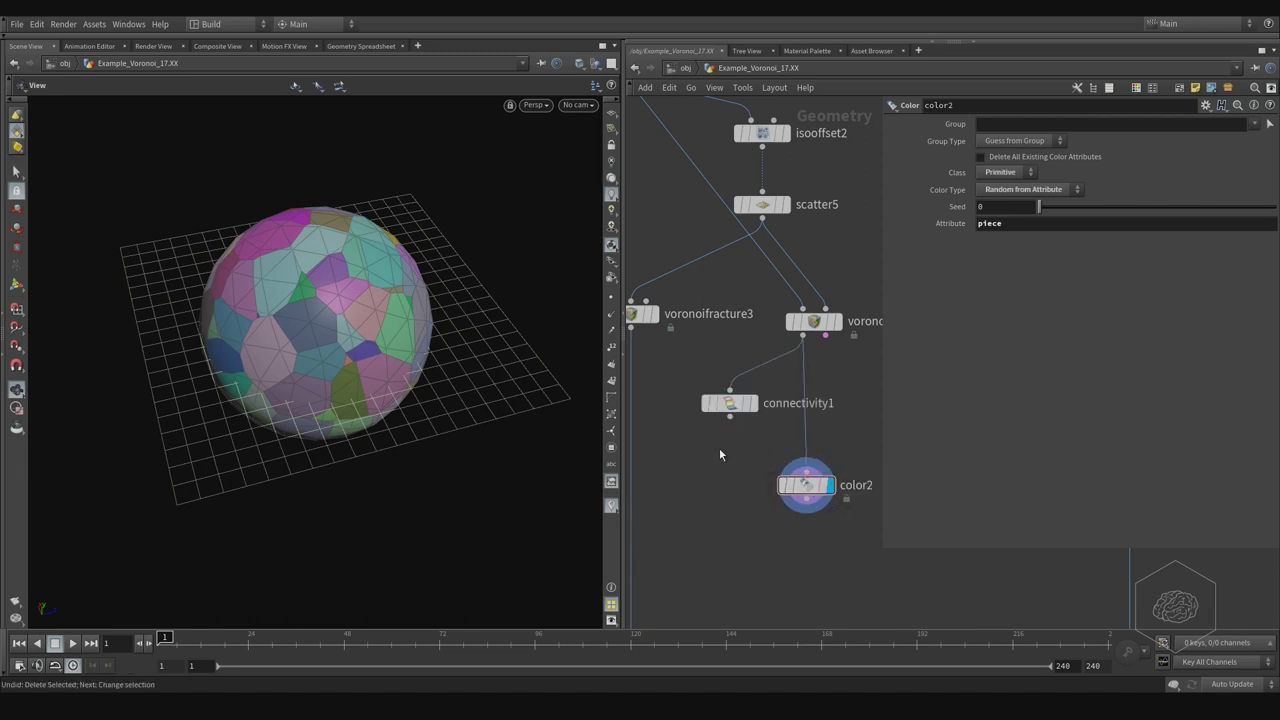
# Add a new color3 node below connectivity1, discarding a stray Switch node.
pyautogui.press('Tab')
pyautogui.write('swi')
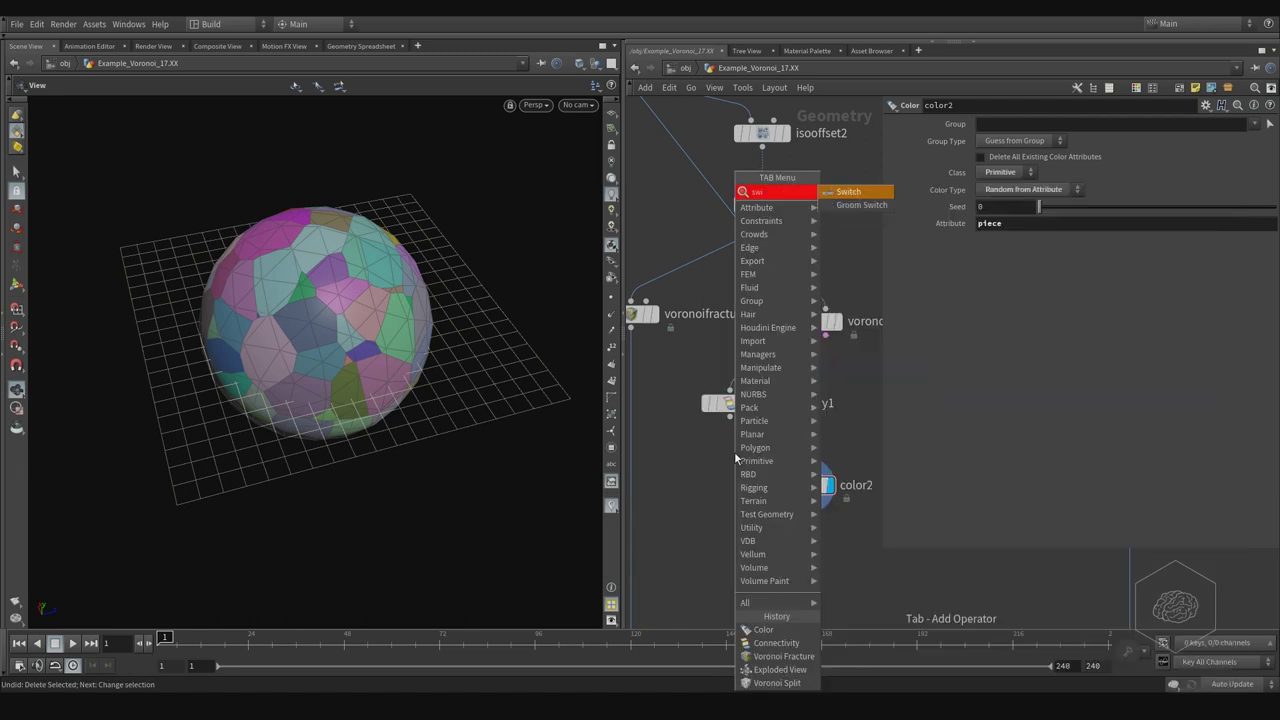
pyautogui.write('tch')
pyautogui.press('Return')
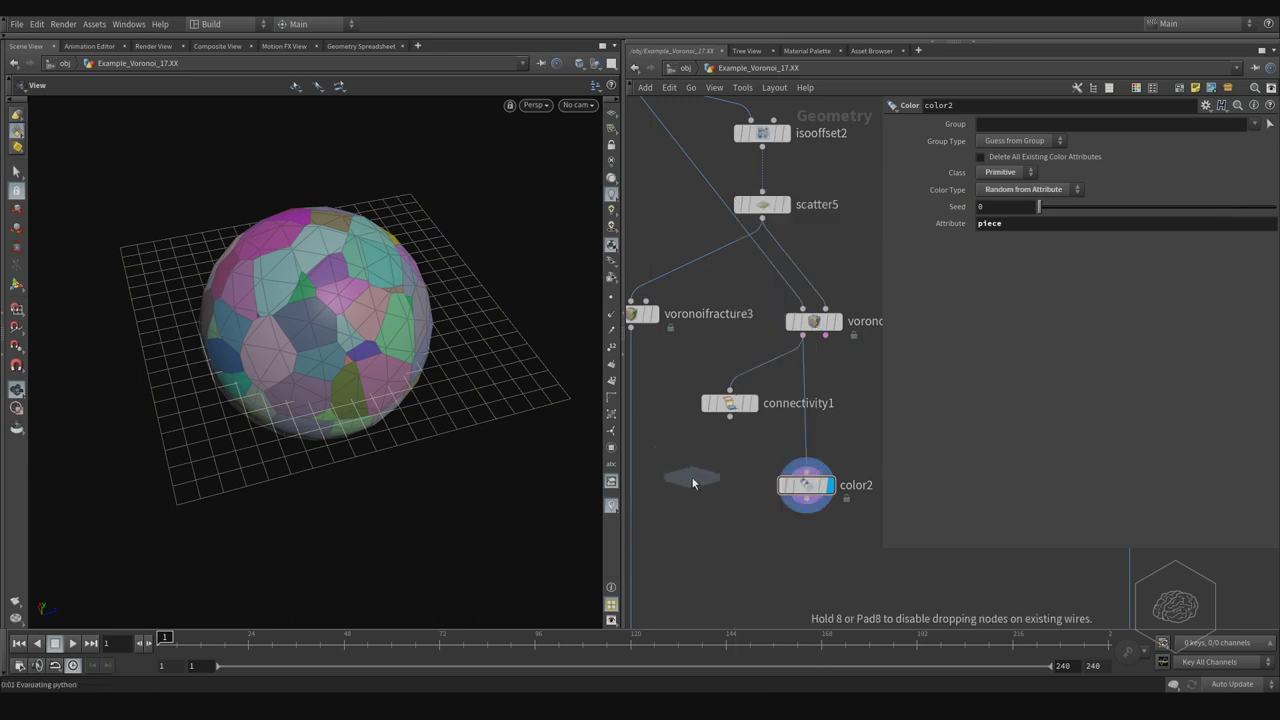
pyautogui.click(695, 485)
pyautogui.click(776, 556)
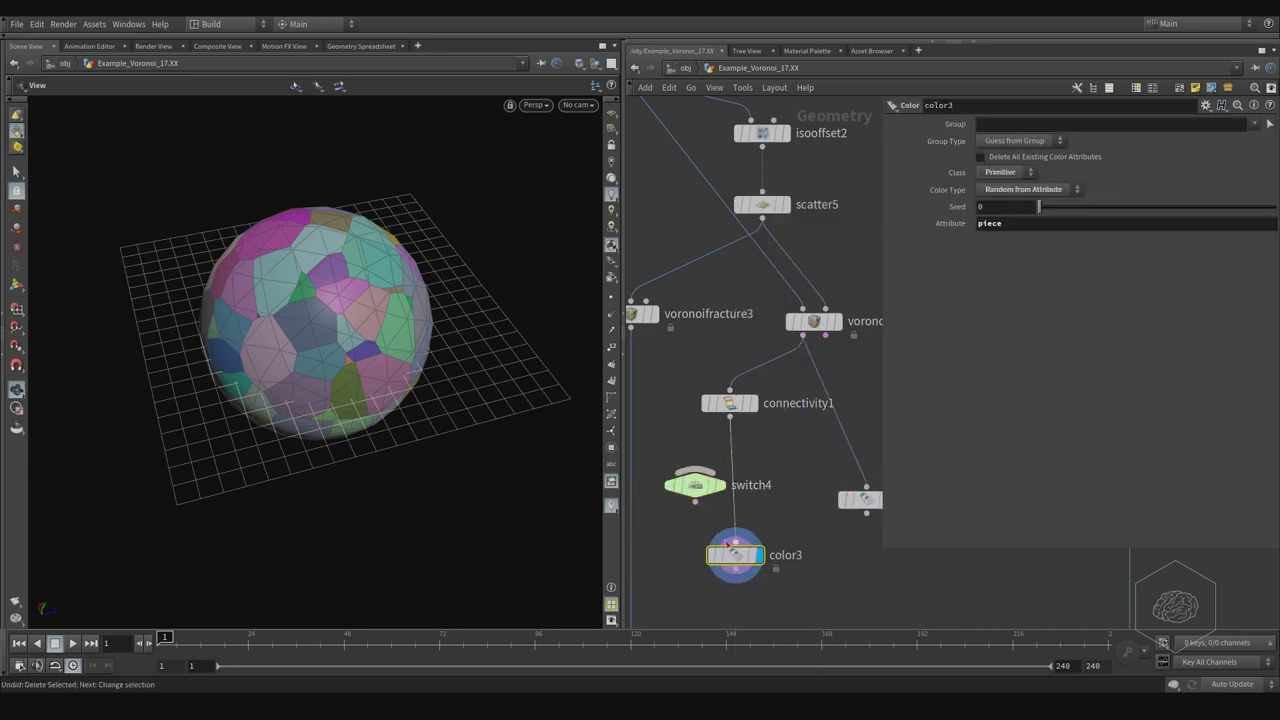
pyautogui.moveTo(745, 545)
pyautogui.mouseDown()
pyautogui.moveTo(753, 477)
pyautogui.moveTo(730, 470)
pyautogui.mouseUp()
pyautogui.click(737, 564)
pyautogui.press('Delete')
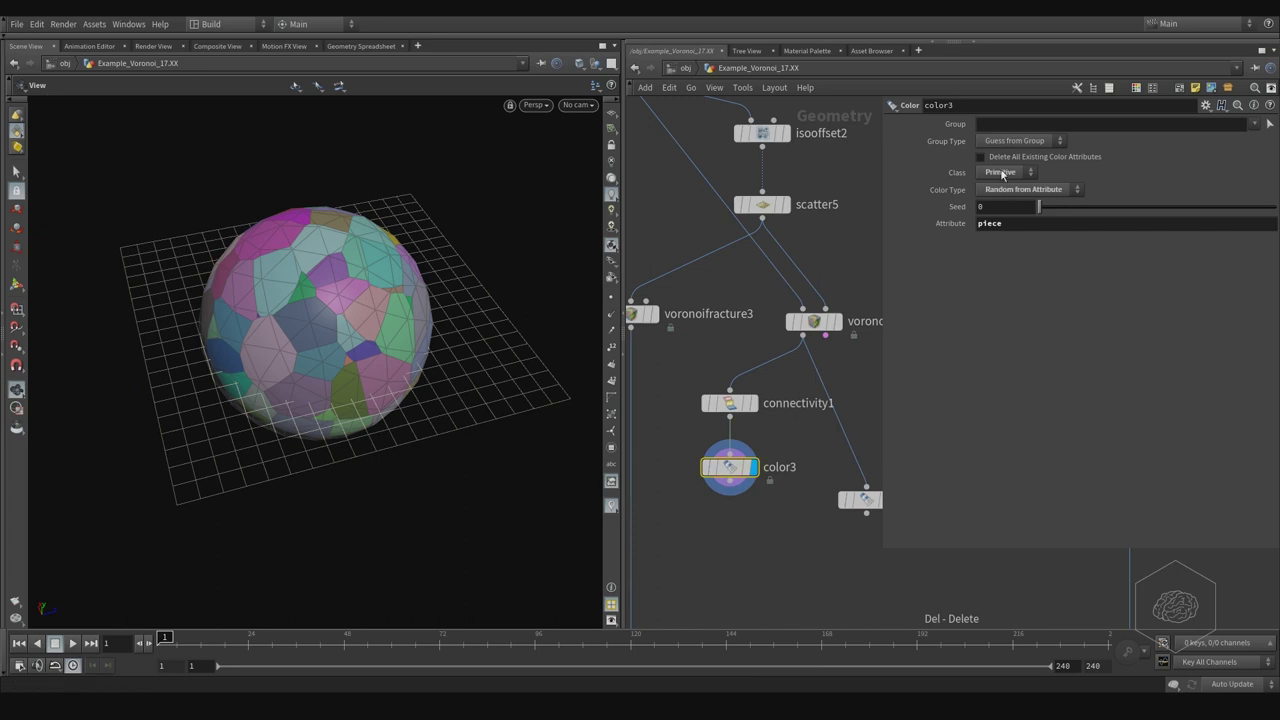
# Set color3's Class to Point and its attribute to class.
pyautogui.click(1002, 172)
pyautogui.click(1003, 211)
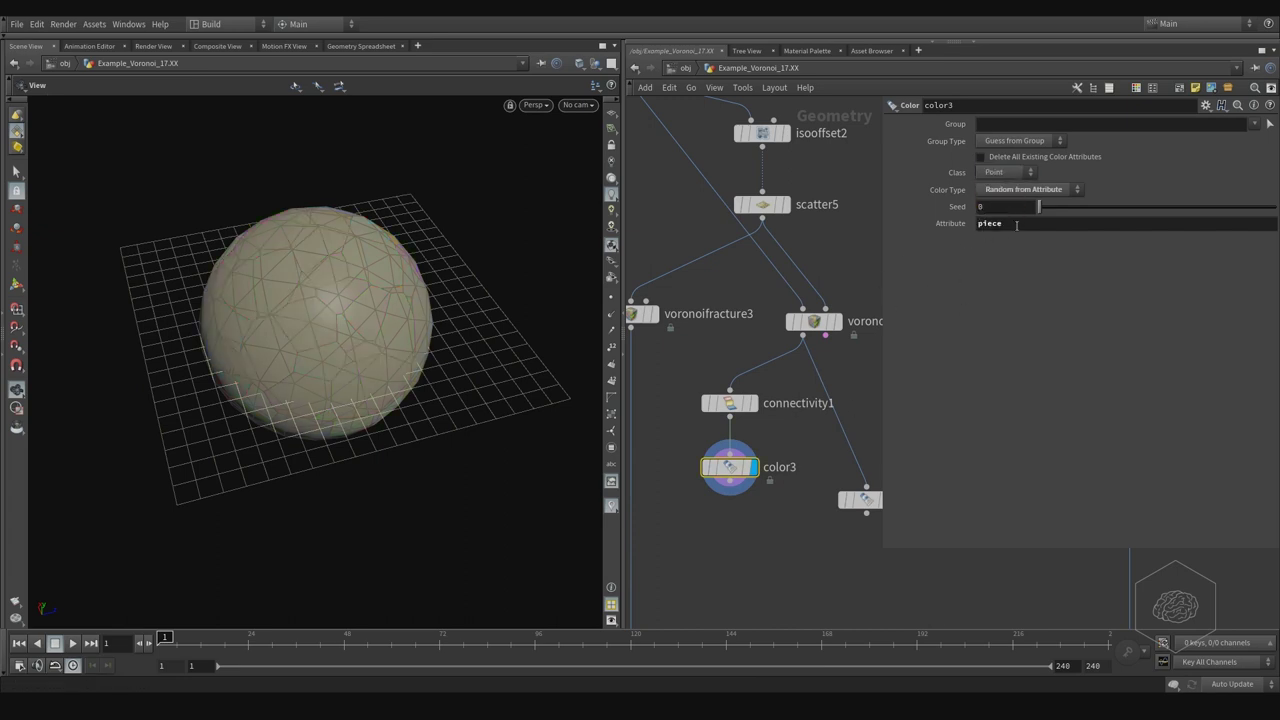
pyautogui.click(1001, 223)
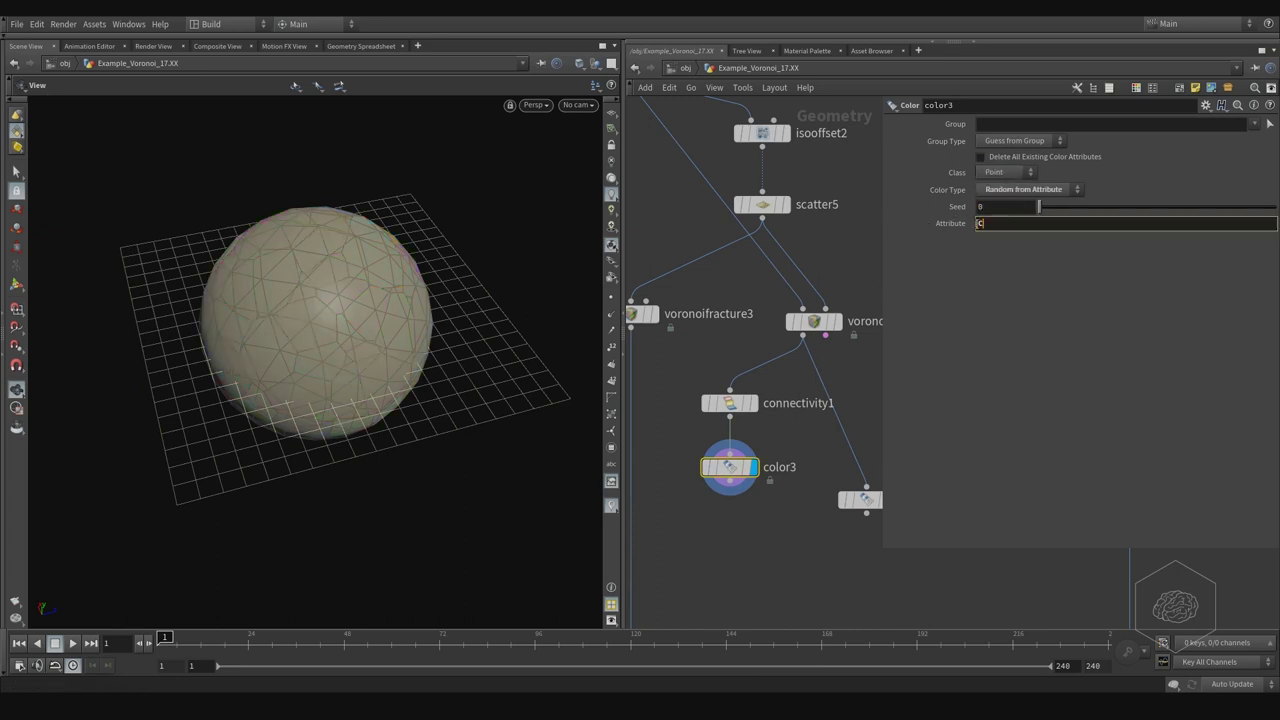
pyautogui.write('ss')
pyautogui.press('Return')
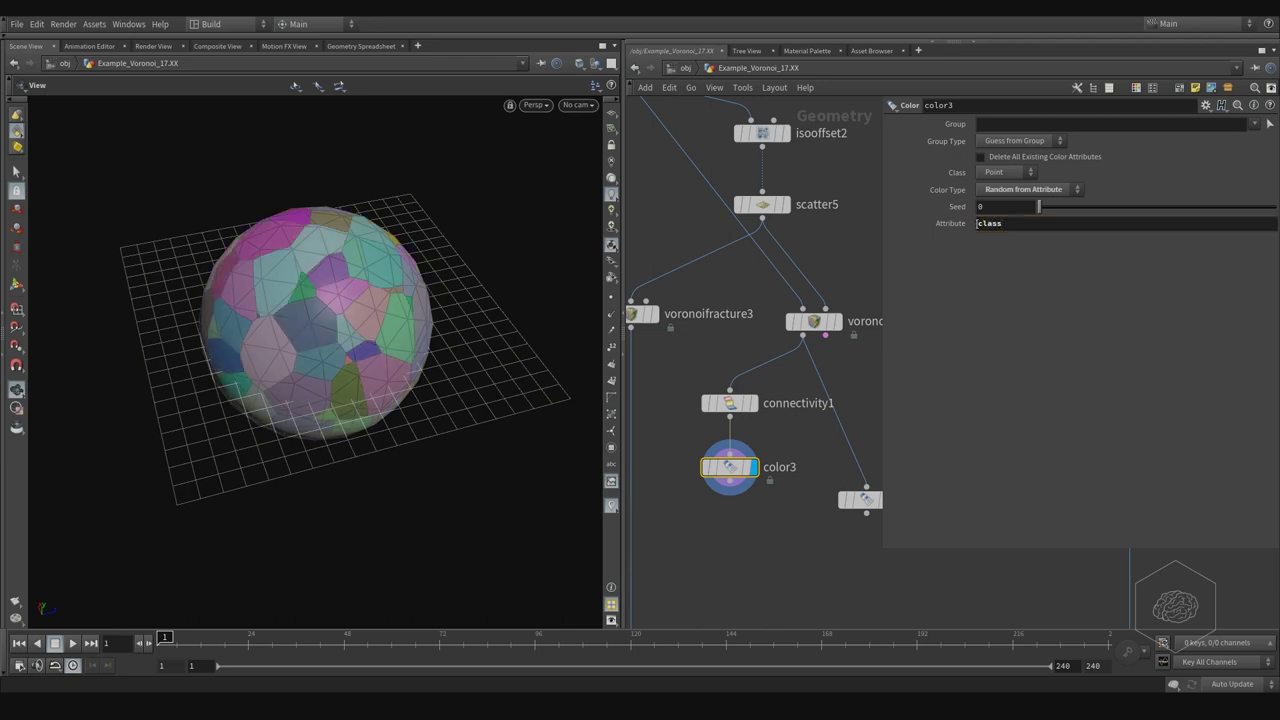
# Rearrange the colour branches and rename color2 to primitives_color_attribute.
pyautogui.moveTo(780, 376); pyautogui.dragTo(672, 536)
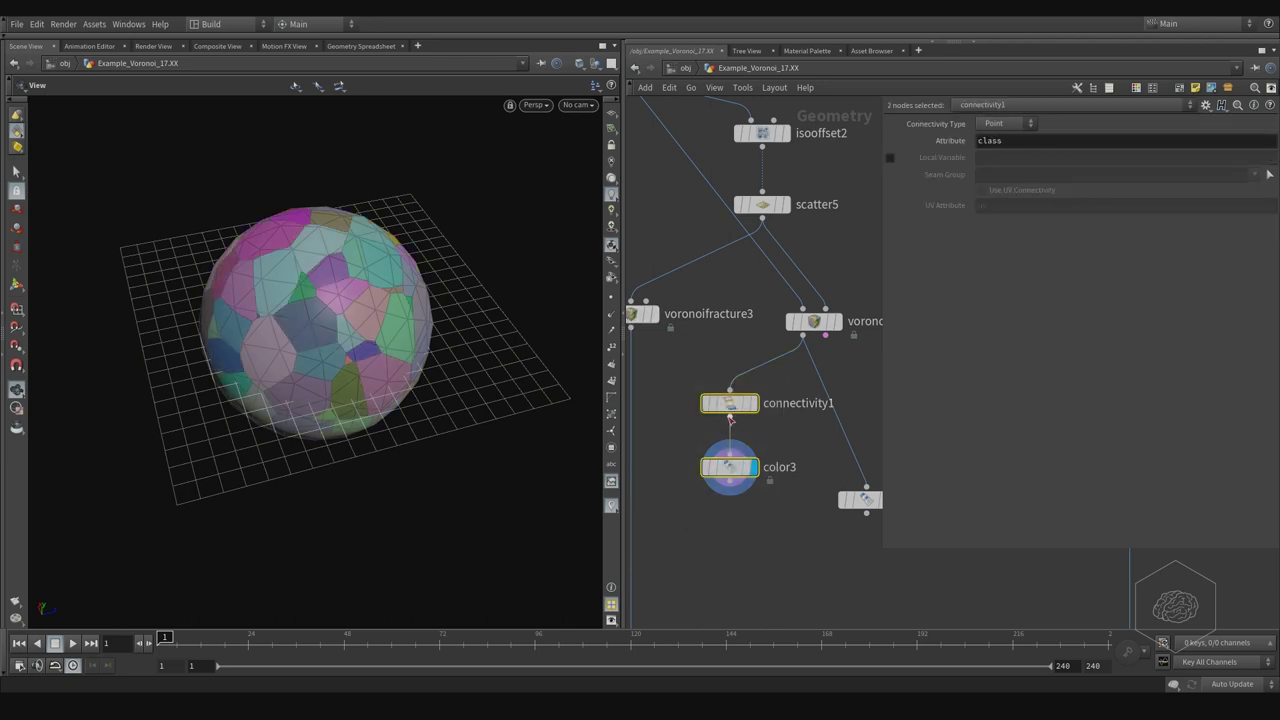
pyautogui.moveTo(730, 414); pyautogui.dragTo(695, 439)
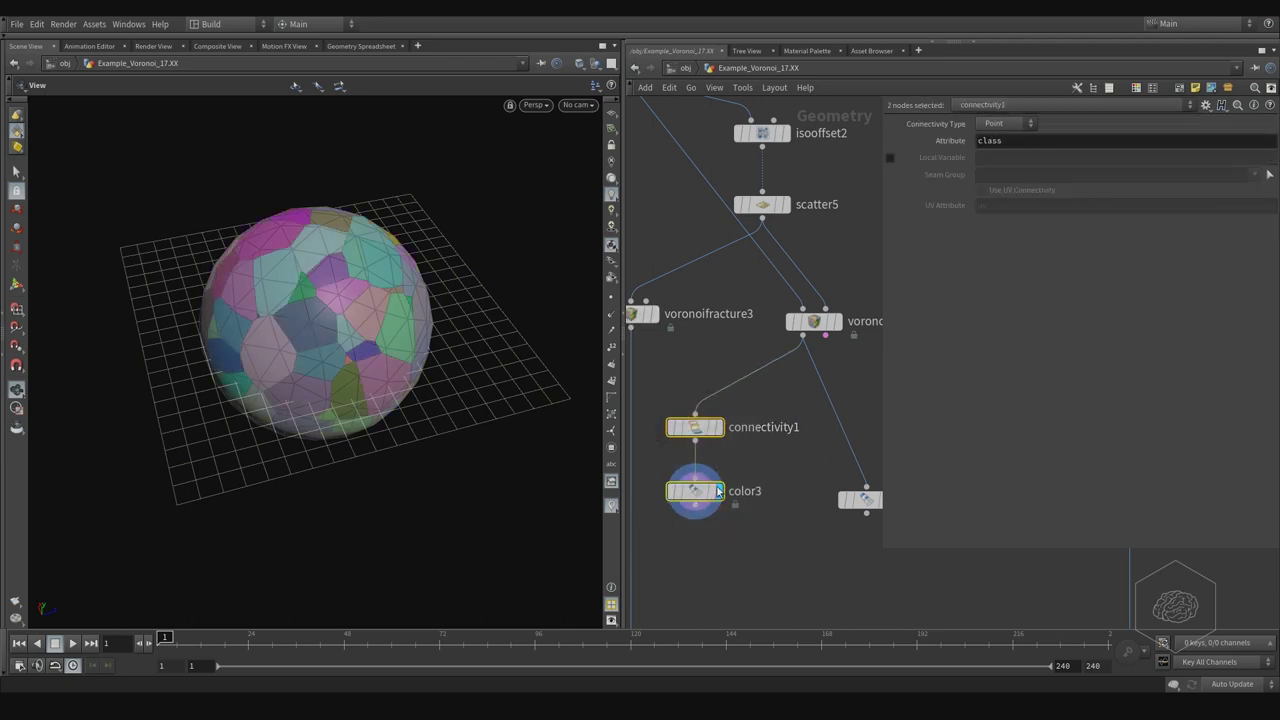
pyautogui.moveTo(802, 405); pyautogui.dragTo(719, 395, button='middle')
pyautogui.moveTo(777, 497)
pyautogui.mouseDown()
pyautogui.moveTo(799, 405)
pyautogui.moveTo(802, 425)
pyautogui.mouseUp()
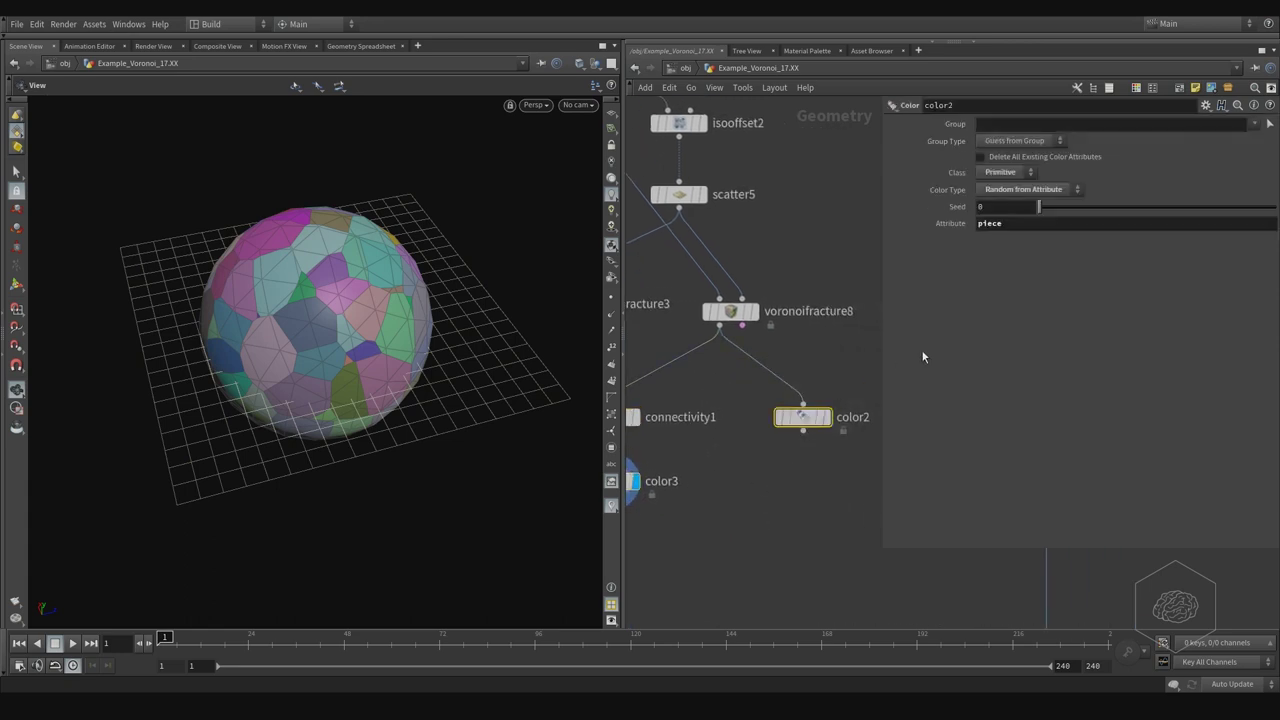
pyautogui.doubleClick(740, 459)
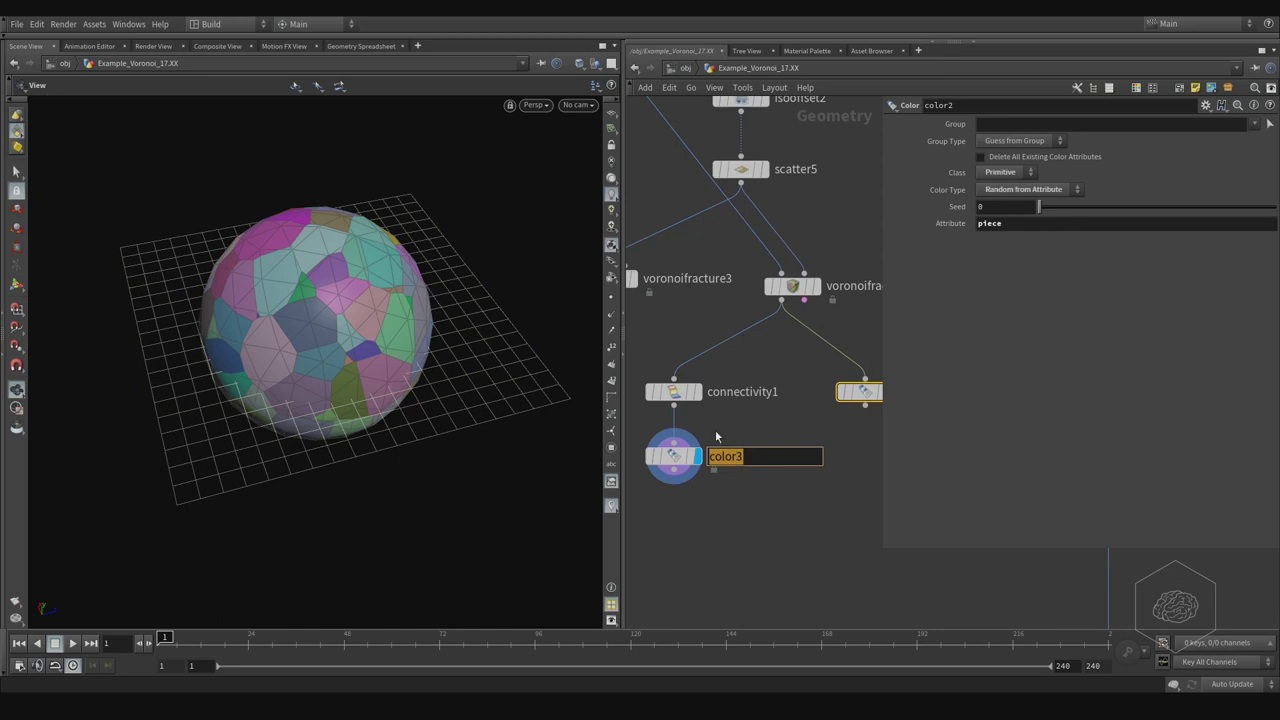
pyautogui.write('primitives_color_attribute')
pyautogui.press('Return')
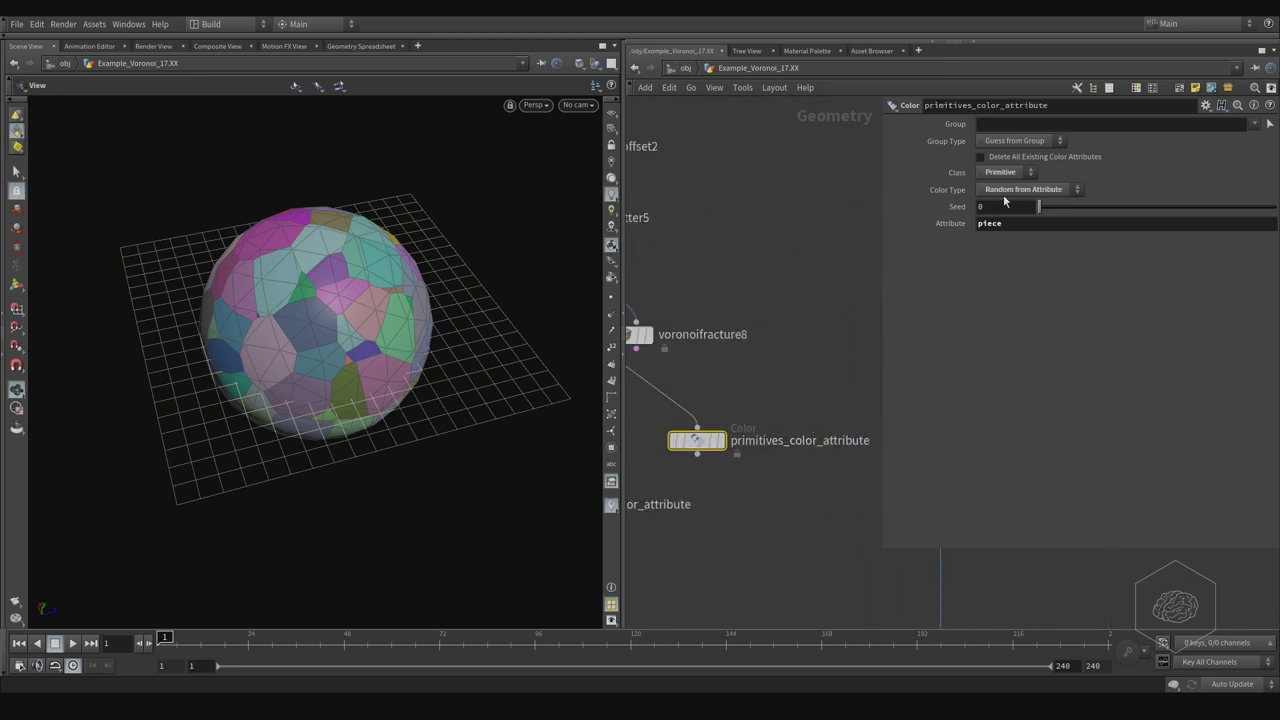
# Add a Switch node and insert it on the wire below voronoifracture3.
pyautogui.press('h')
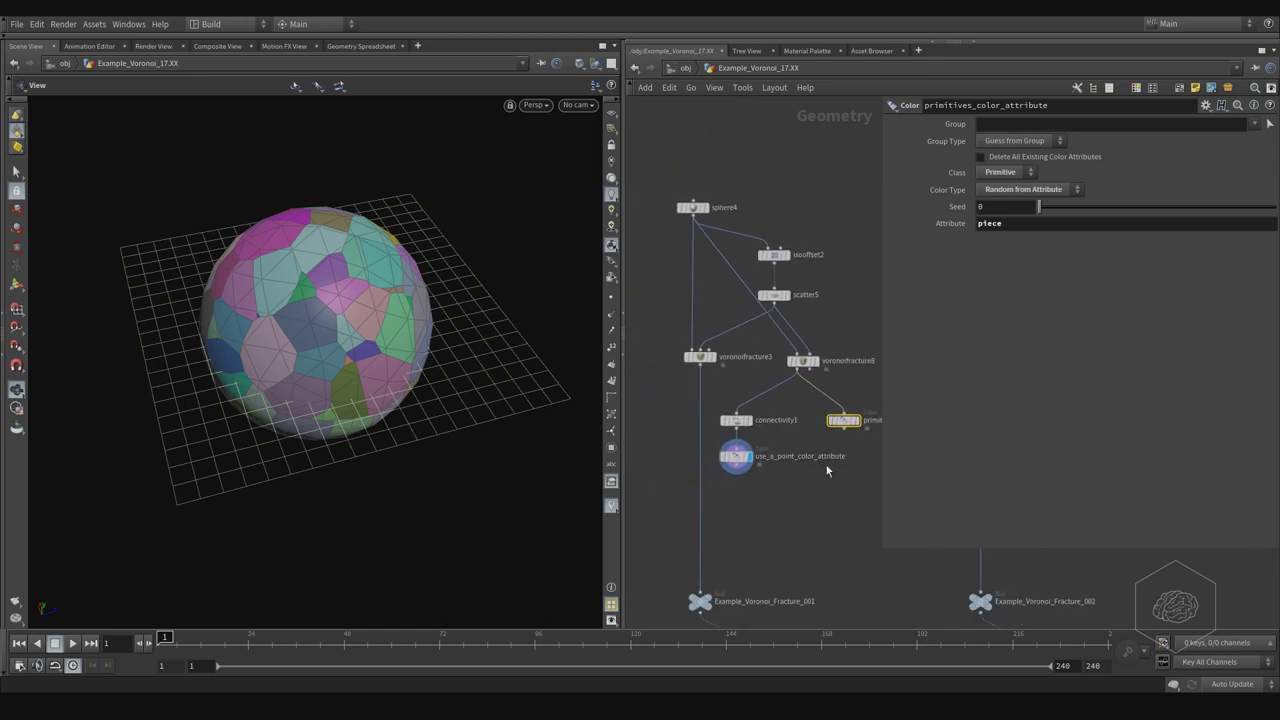
pyautogui.scroll(-3, 825, 469)
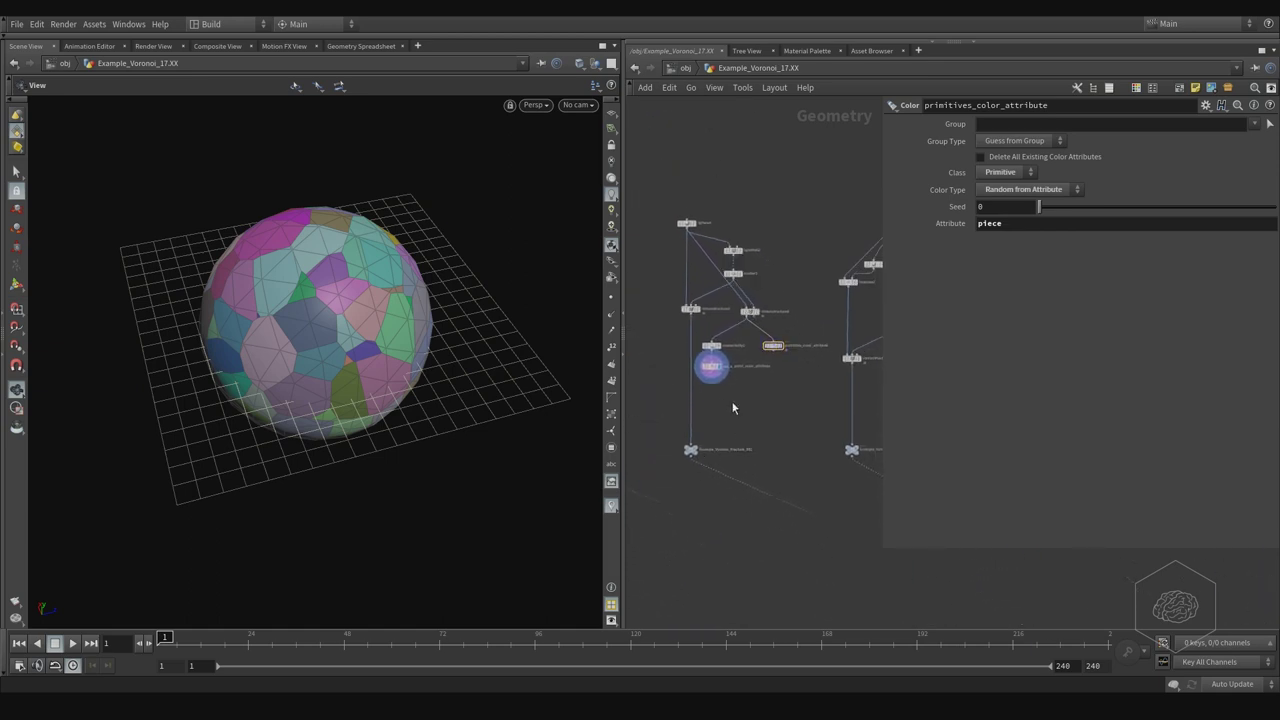
pyautogui.press('Tab')
pyautogui.write('s')
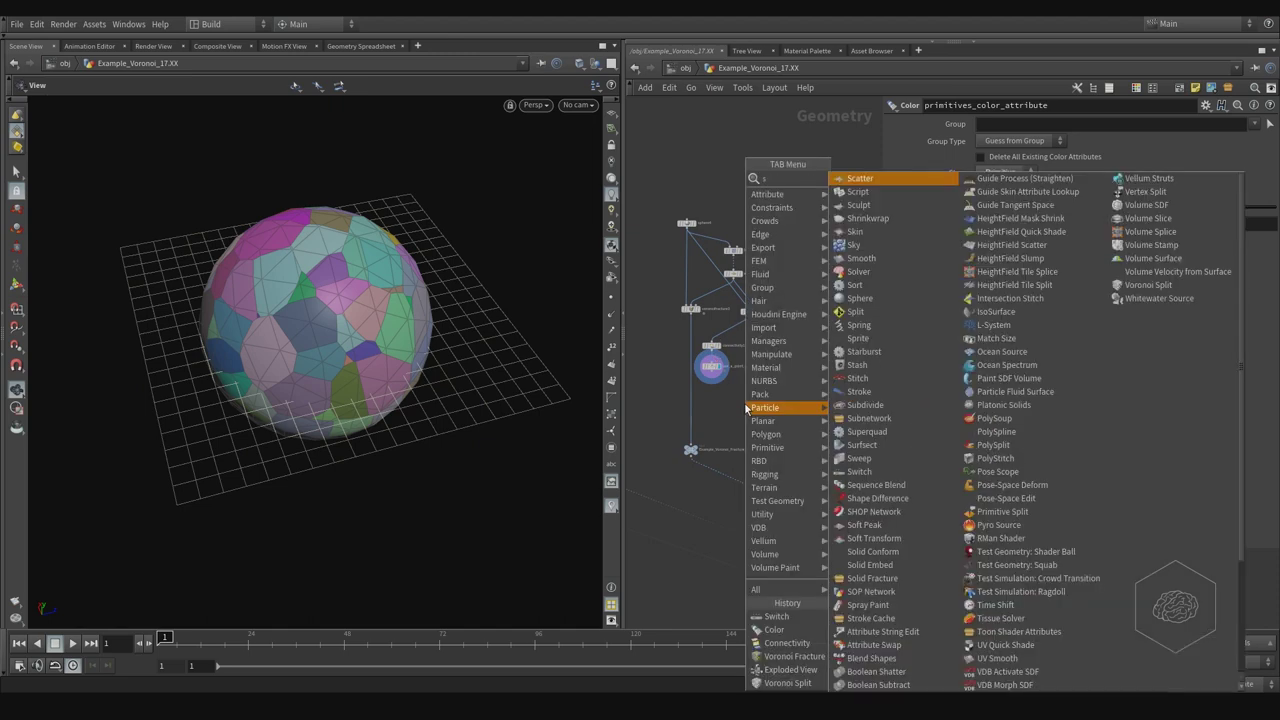
pyautogui.write('wi')
pyautogui.press('Return')
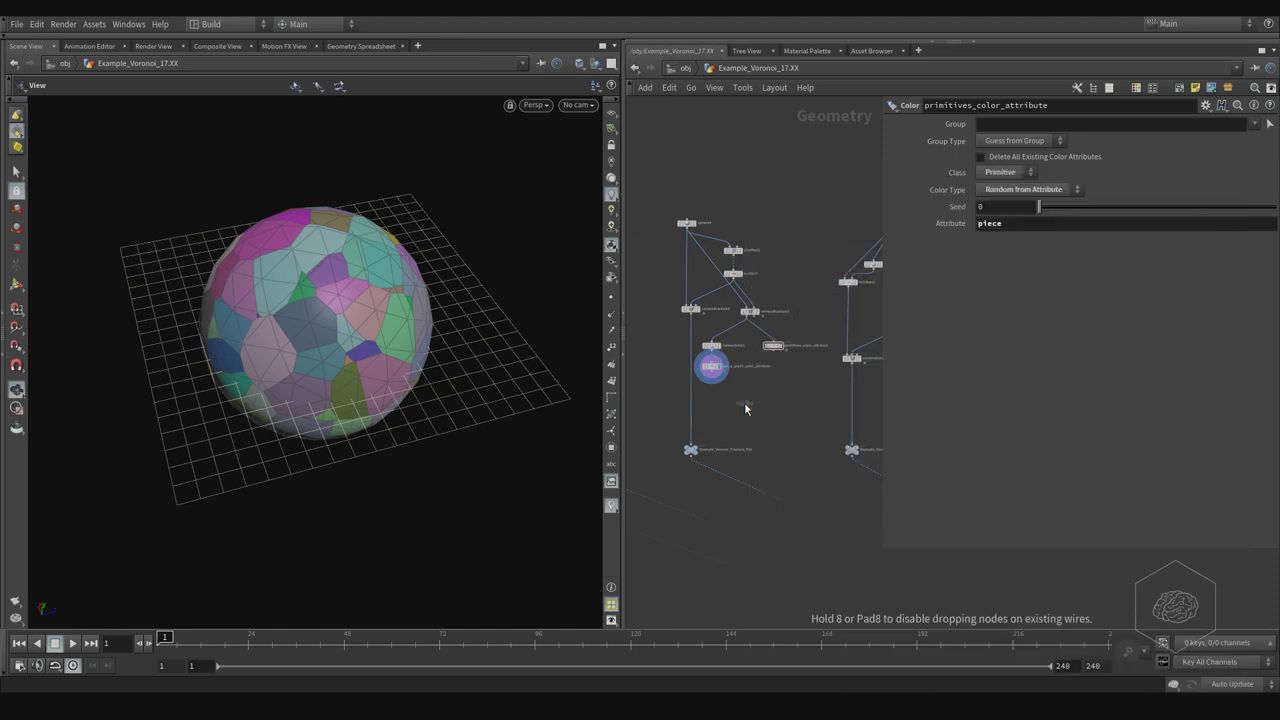
pyautogui.click(738, 438)
pyautogui.moveTo(734, 413); pyautogui.dragTo(690, 430)
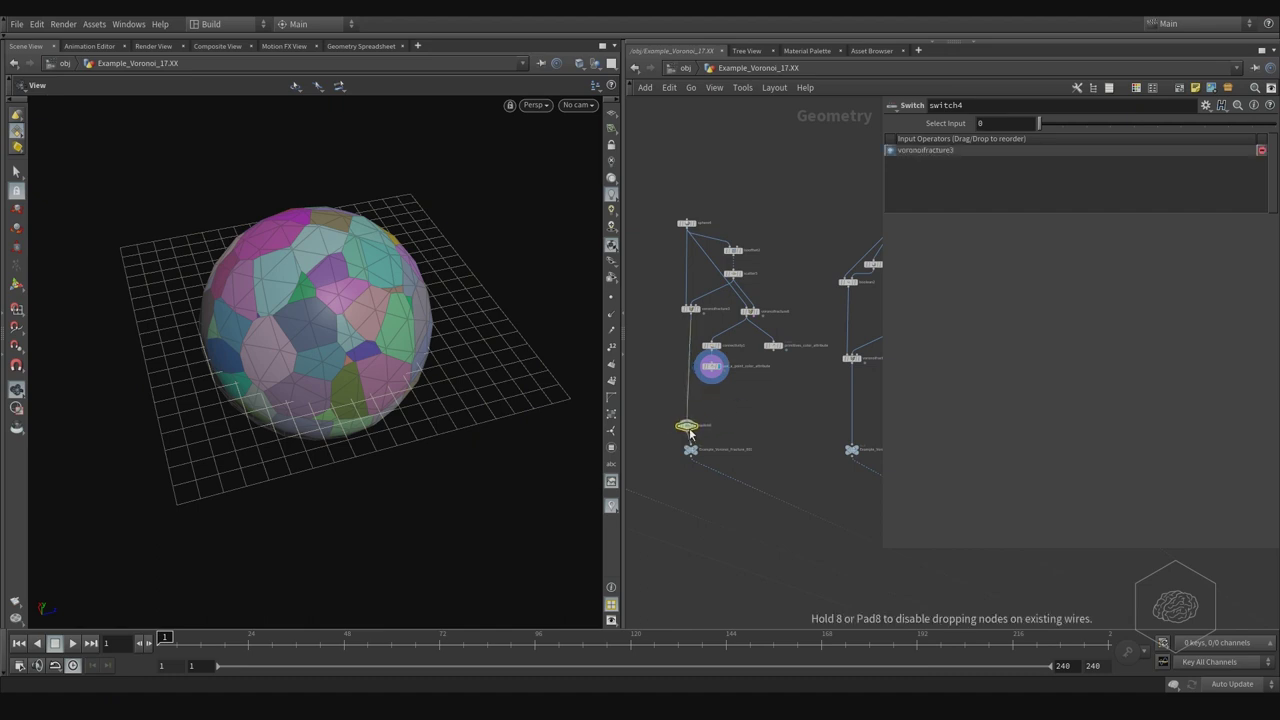
# Display the per-piece colour result and orbit around the multicoloured sphere.
pyautogui.moveTo(816, 318); pyautogui.dragTo(754, 370)
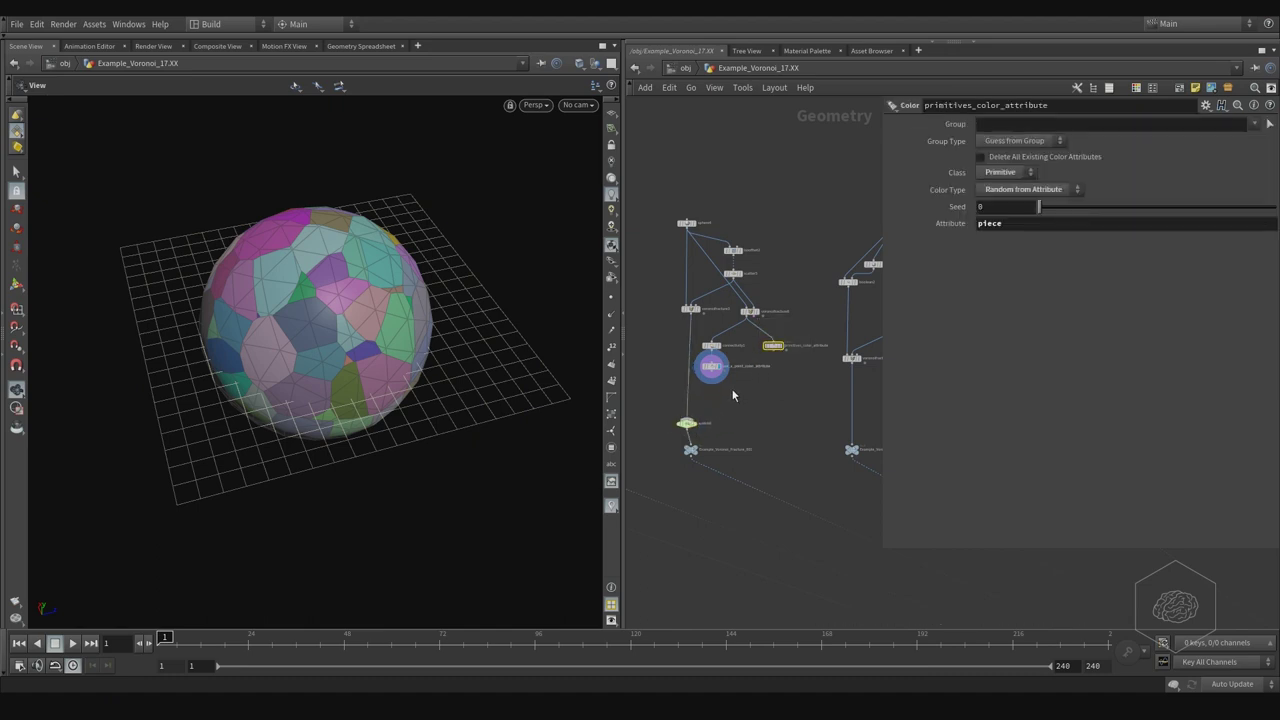
pyautogui.click(711, 367)
pyautogui.click(774, 345)
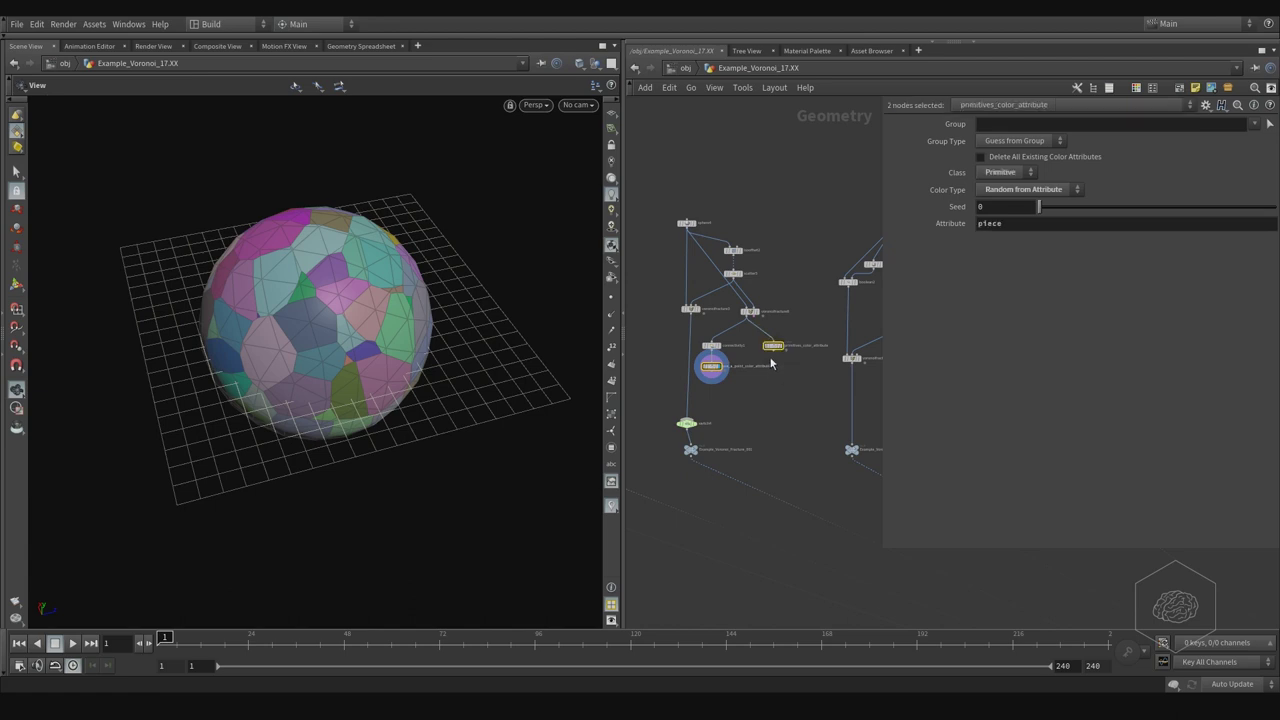
pyautogui.moveTo(345, 347); pyautogui.dragTo(376, 358)
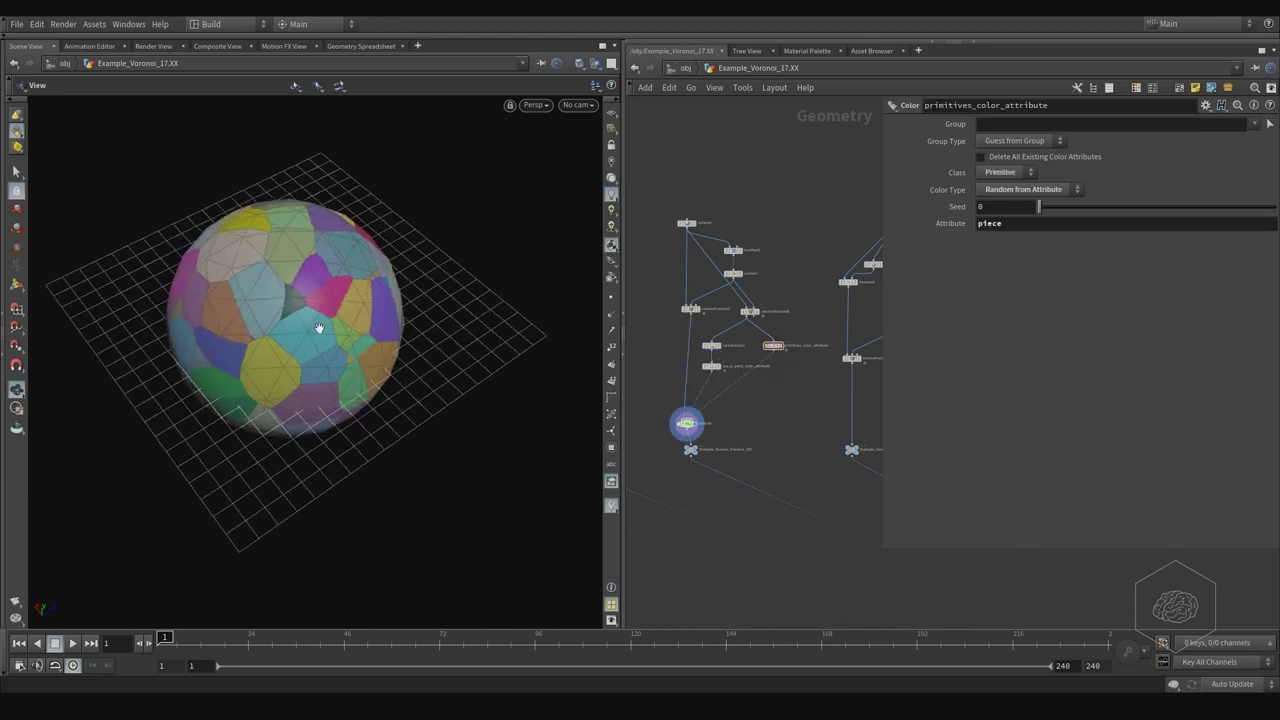
pyautogui.moveTo(318, 328); pyautogui.dragTo(461, 326, button='right')
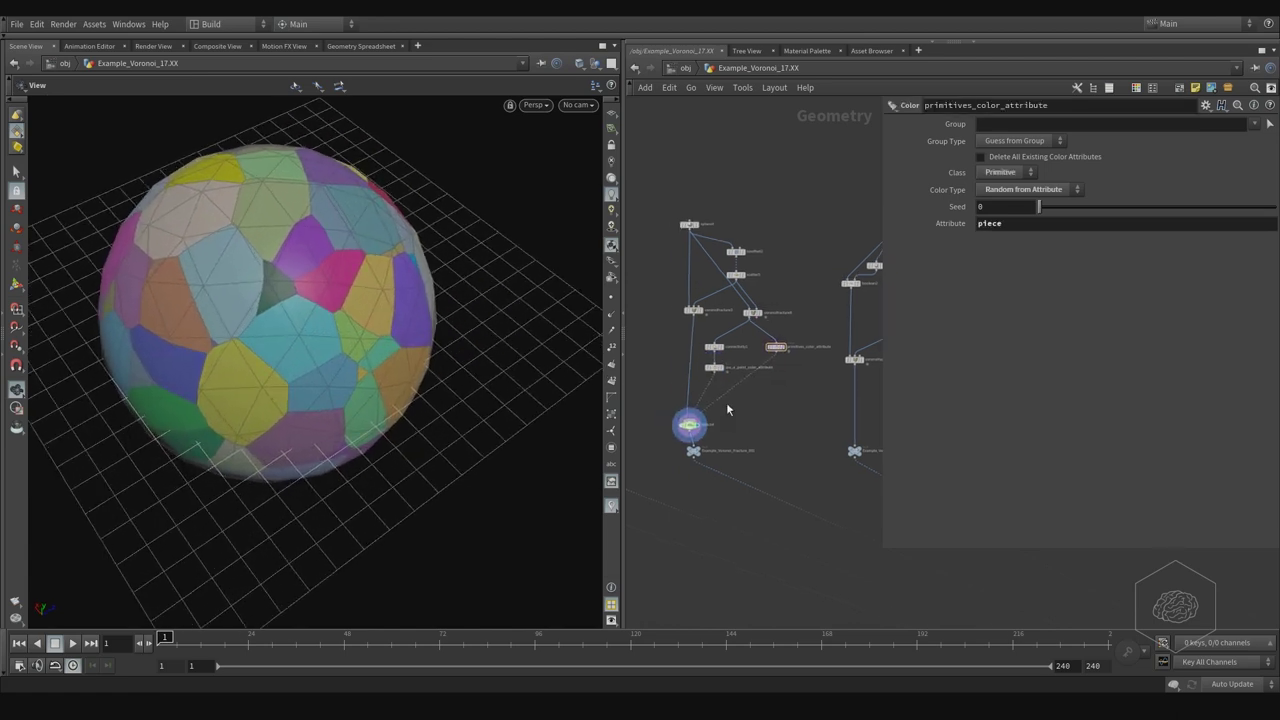
pyautogui.moveTo(780, 393); pyautogui.dragTo(687, 365, button='middle')
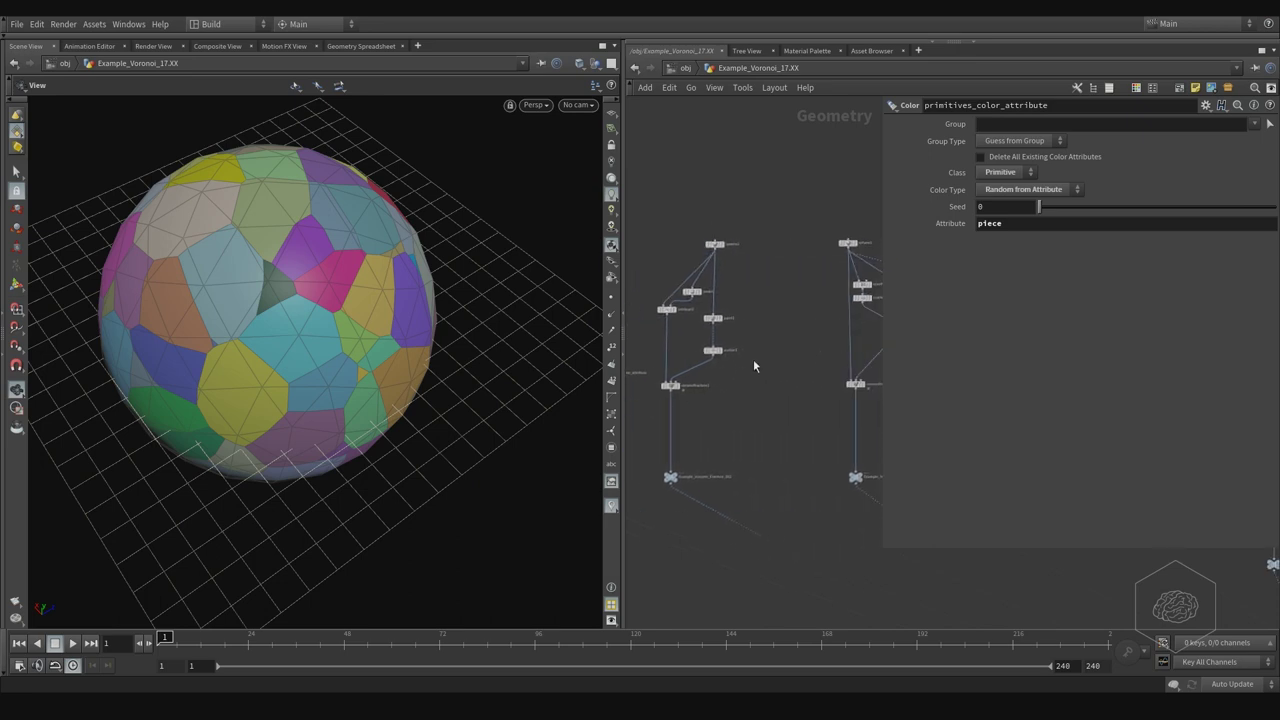
# Display sphere2 and then peak1's output in the viewport.
pyautogui.scroll(3, 787, 302)
pyautogui.moveTo(814, 172); pyautogui.dragTo(714, 236)
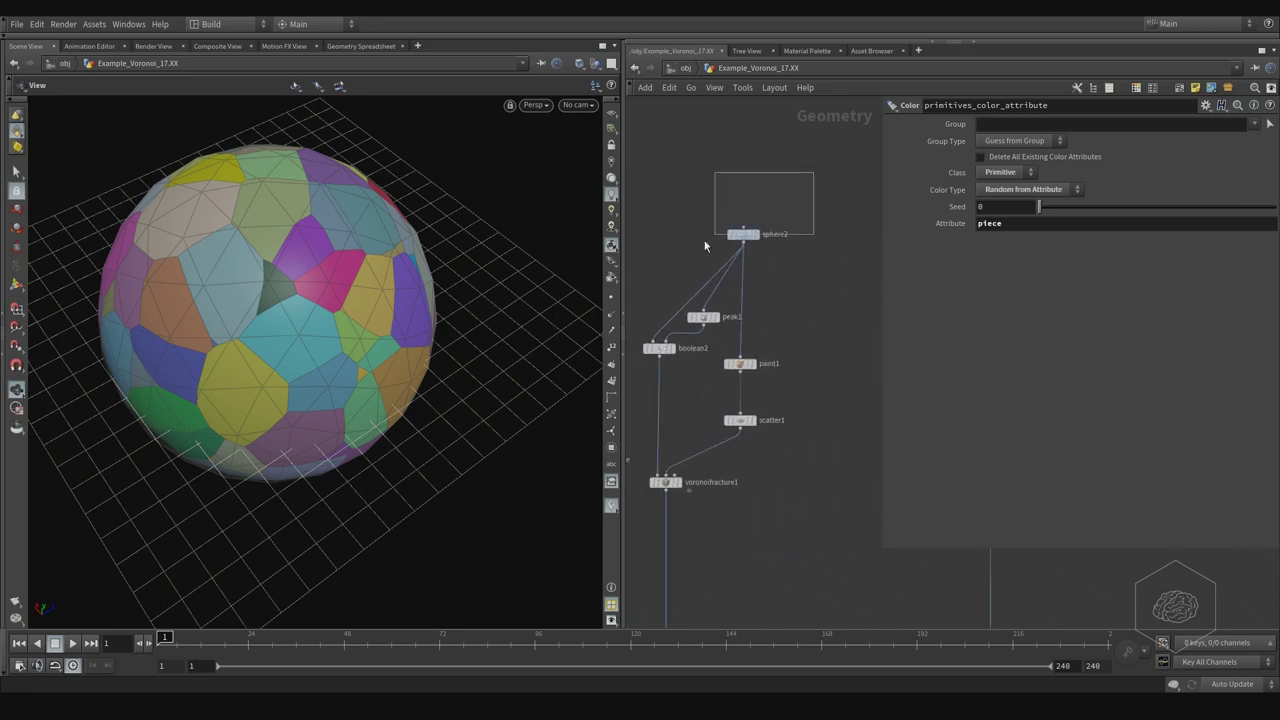
pyautogui.click(752, 236)
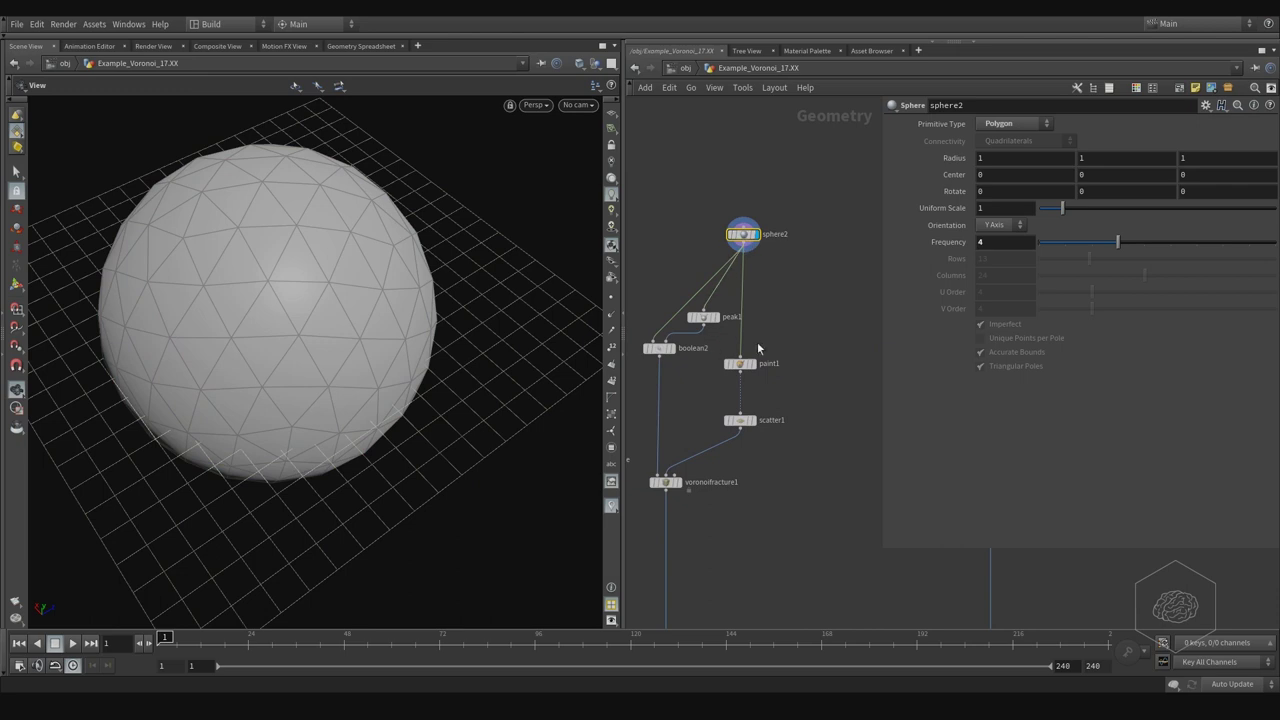
pyautogui.scroll(2, 757, 342)
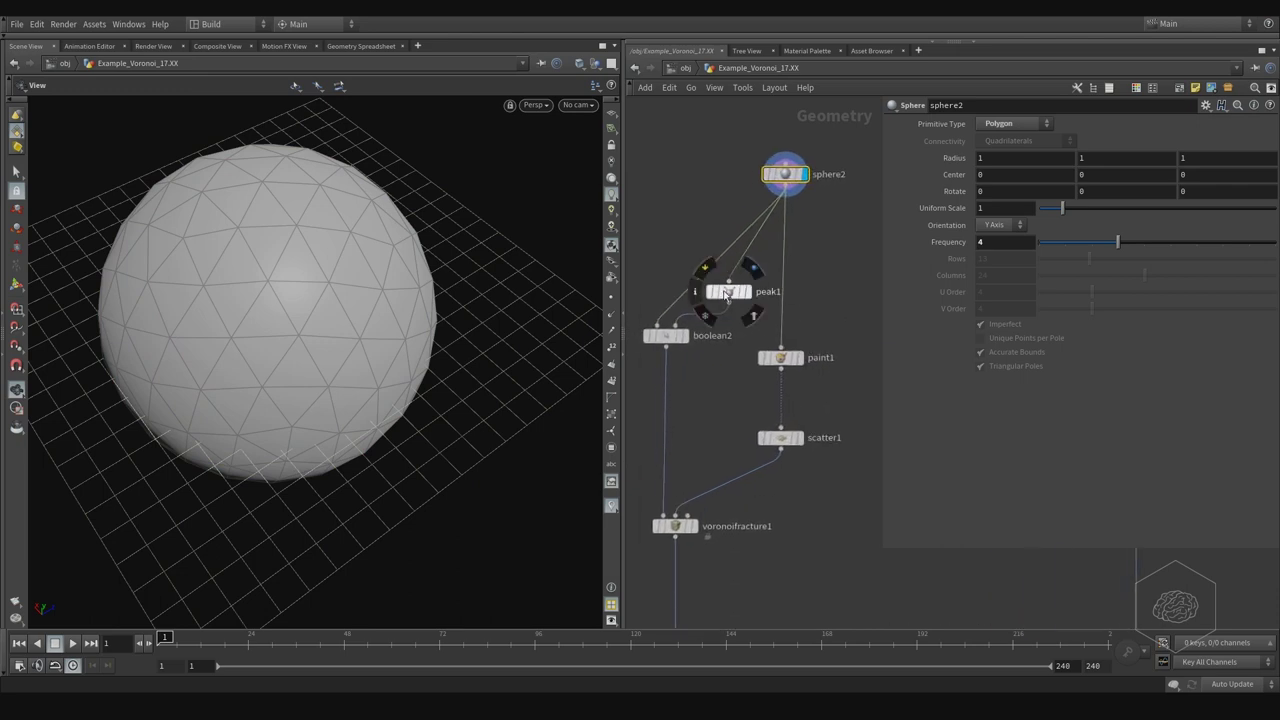
pyautogui.click(750, 294)
pyautogui.click(748, 296)
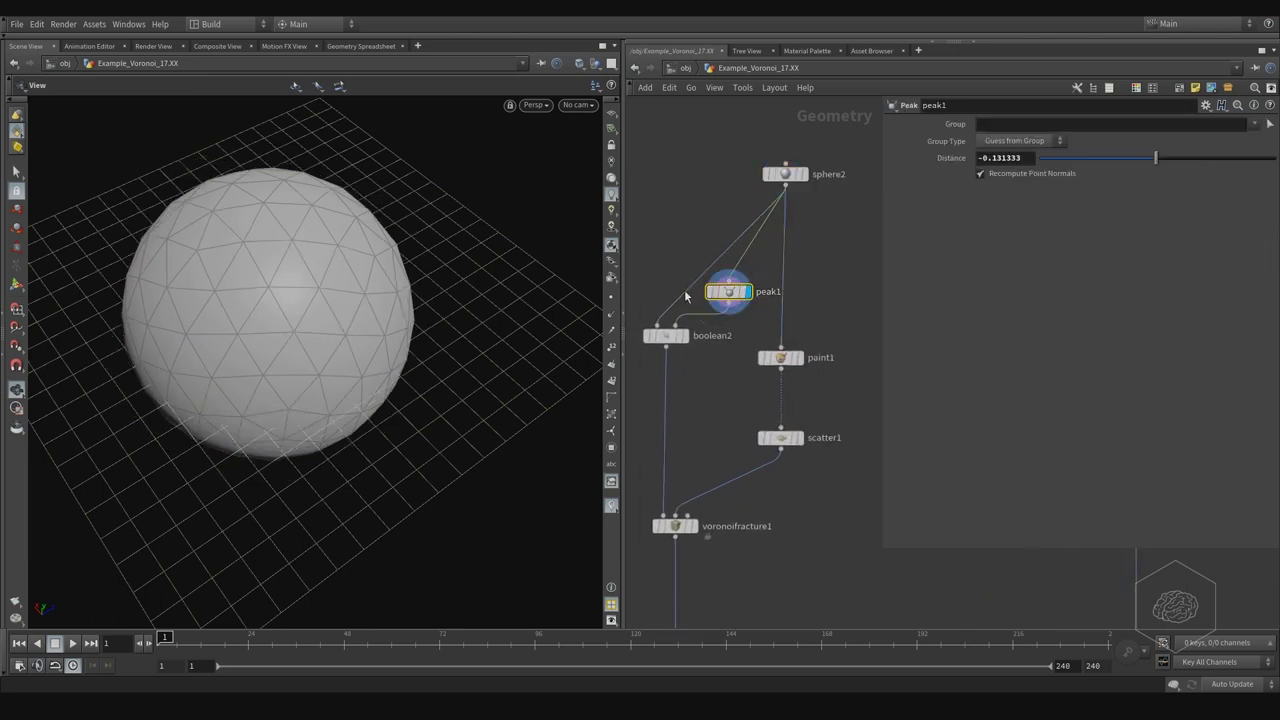
pyautogui.moveTo(440, 287)
pyautogui.mouseDown()
pyautogui.moveTo(480, 260)
pyautogui.moveTo(520, 270)
pyautogui.mouseUp()
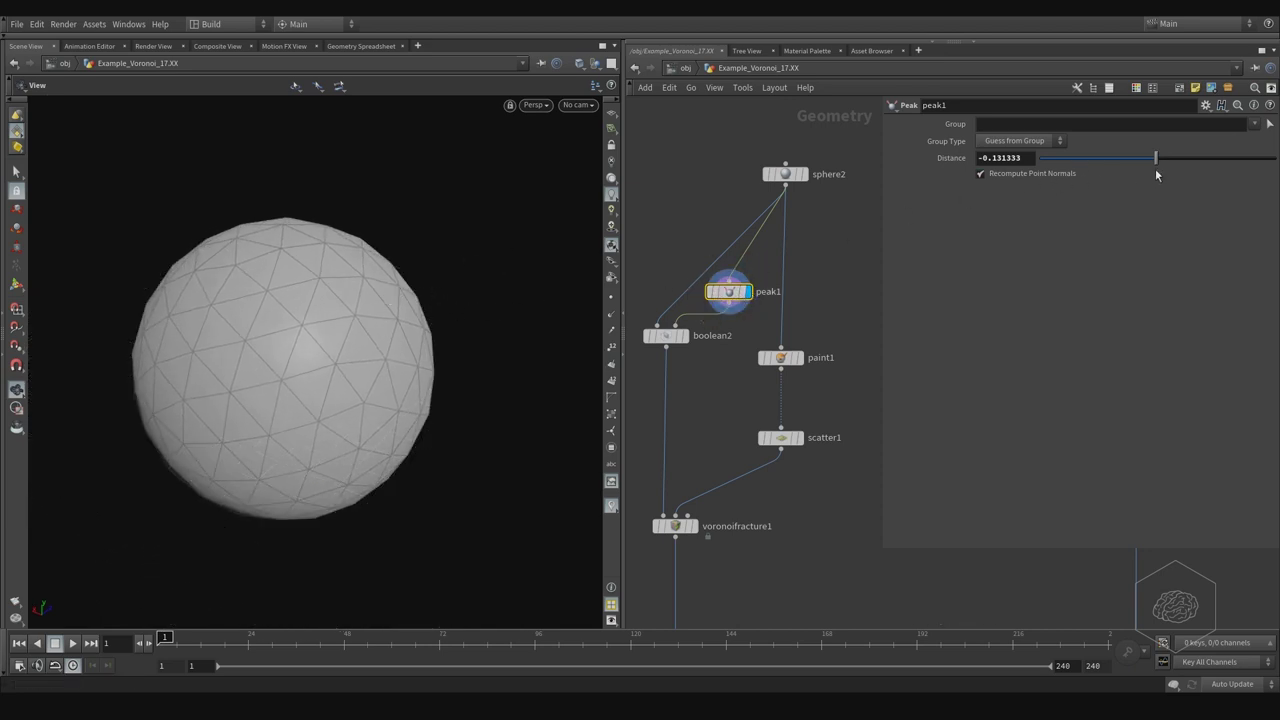
# Set peak1's Distance to -0.15.
pyautogui.moveTo(1156, 158)
pyautogui.mouseDown()
pyautogui.moveTo(1129, 160)
pyautogui.moveTo(1212, 178)
pyautogui.mouseUp()
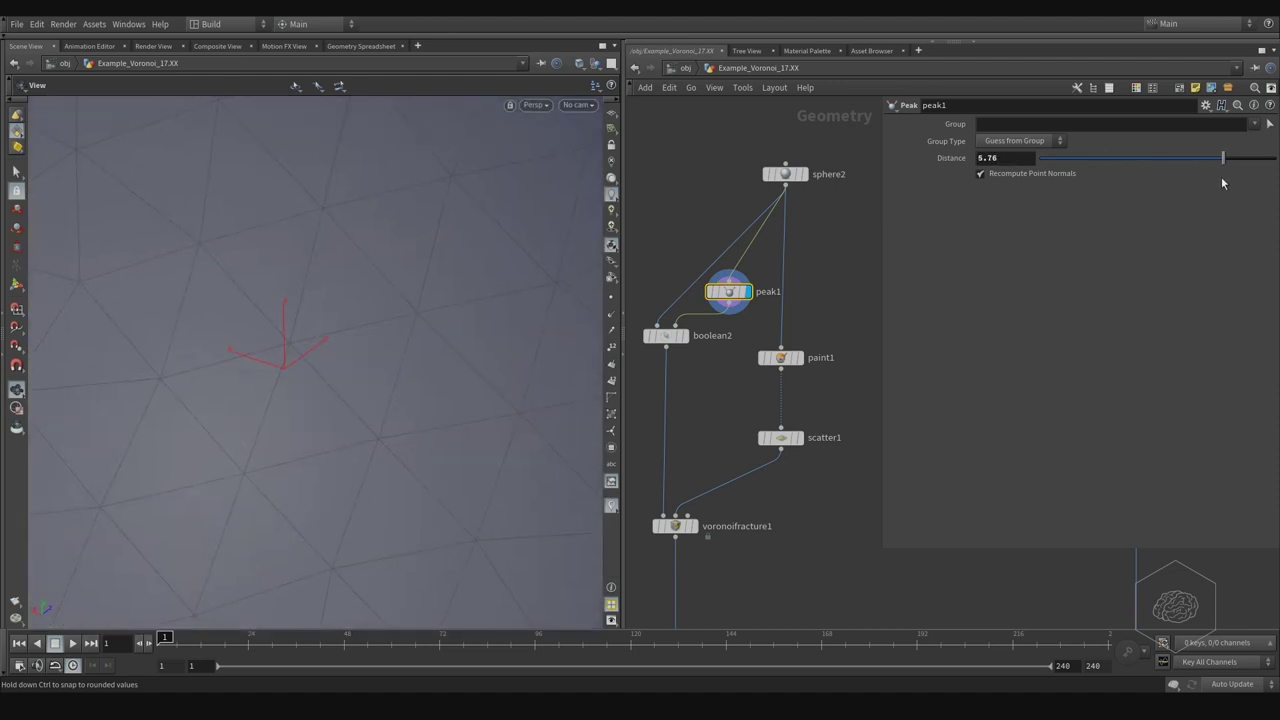
pyautogui.hotkey('ctrl', 'z')
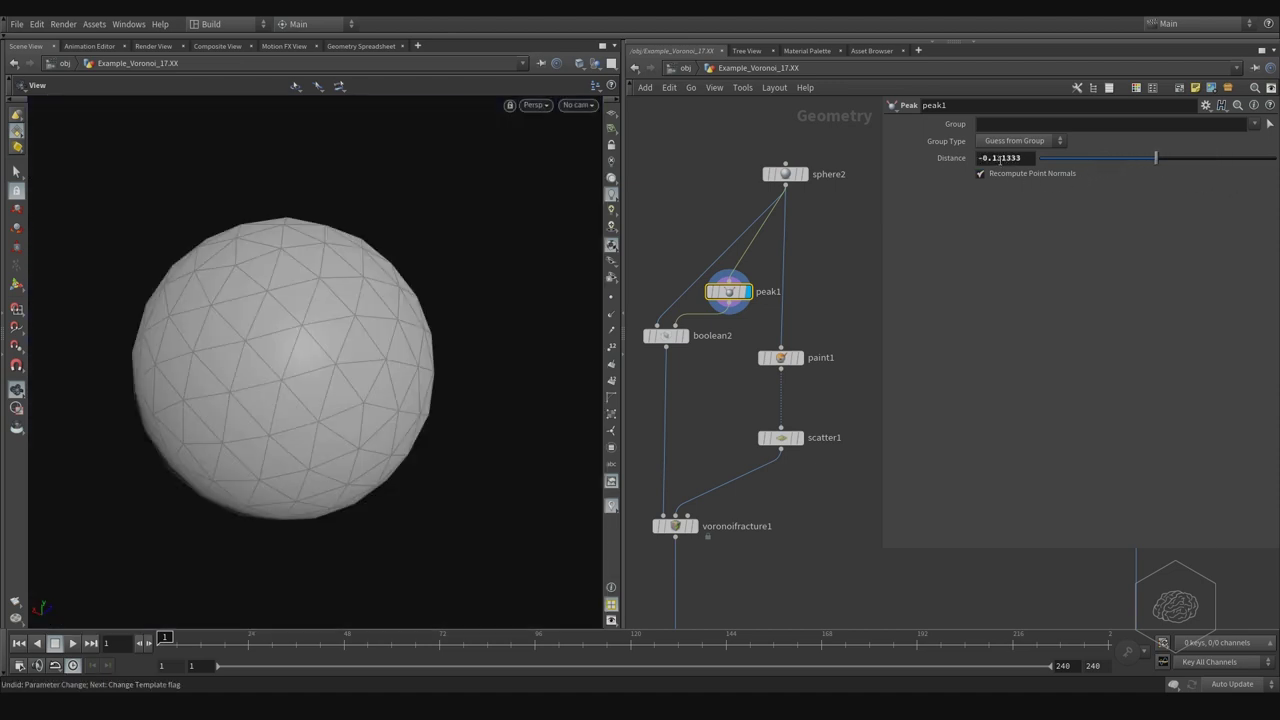
pyautogui.doubleClick(1000, 158)
pyautogui.write('-0.15')
pyautogui.press('Return')
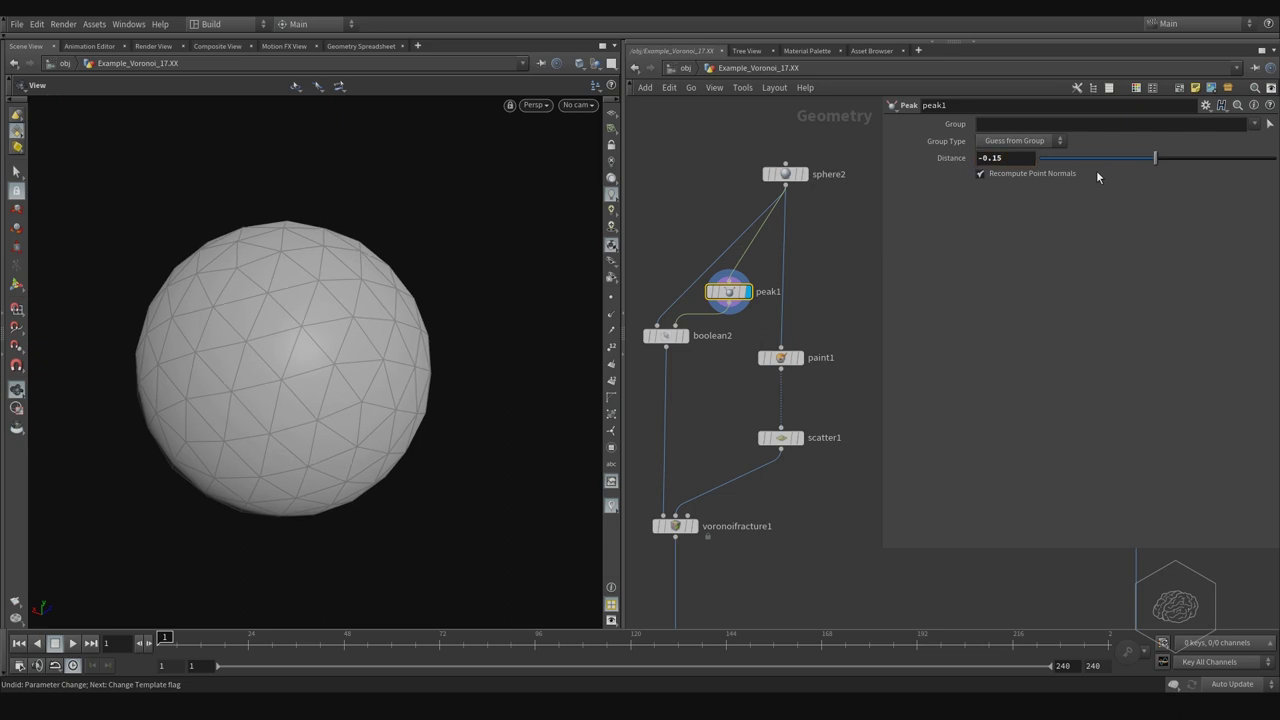
pyautogui.moveTo(345, 300)
pyautogui.mouseDown()
pyautogui.moveTo(317, 277)
pyautogui.moveTo(323, 301)
pyautogui.mouseUp()
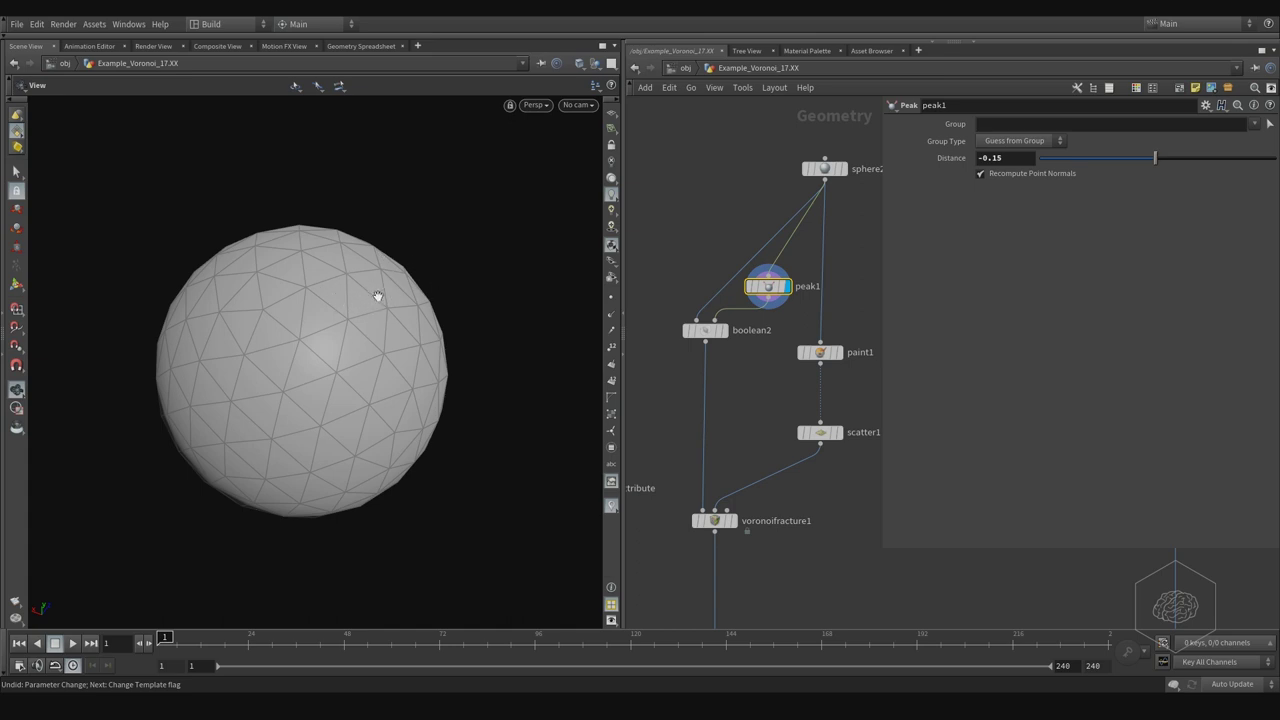
# Display boolean2 in wireframe and tumble to see the inner sphere inside the shell.
pyautogui.click(705, 330)
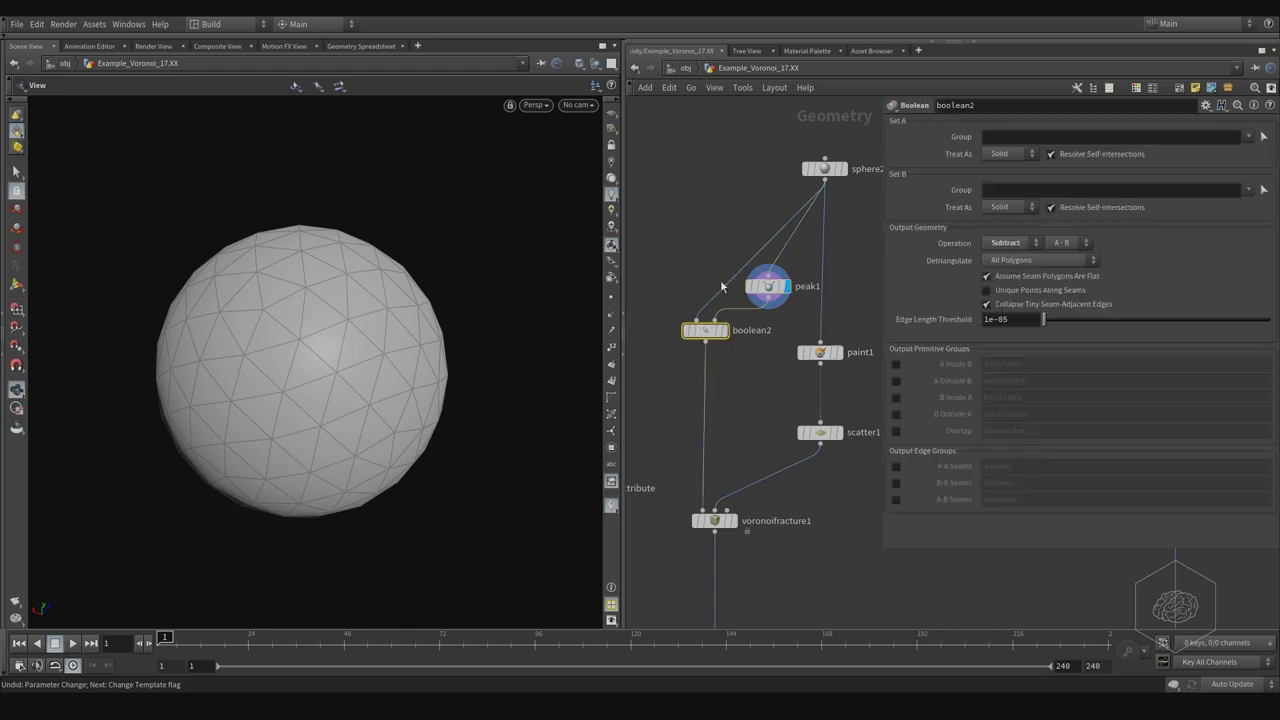
pyautogui.scroll(3, 703, 262)
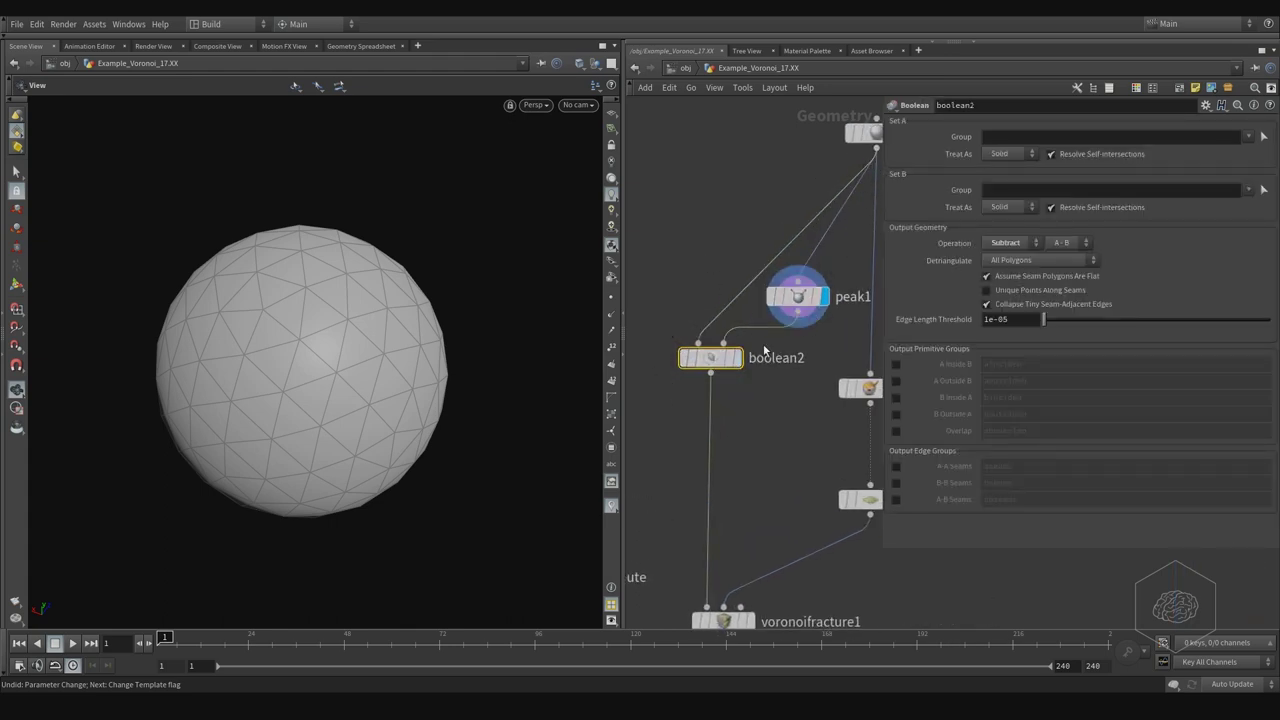
pyautogui.click(737, 357)
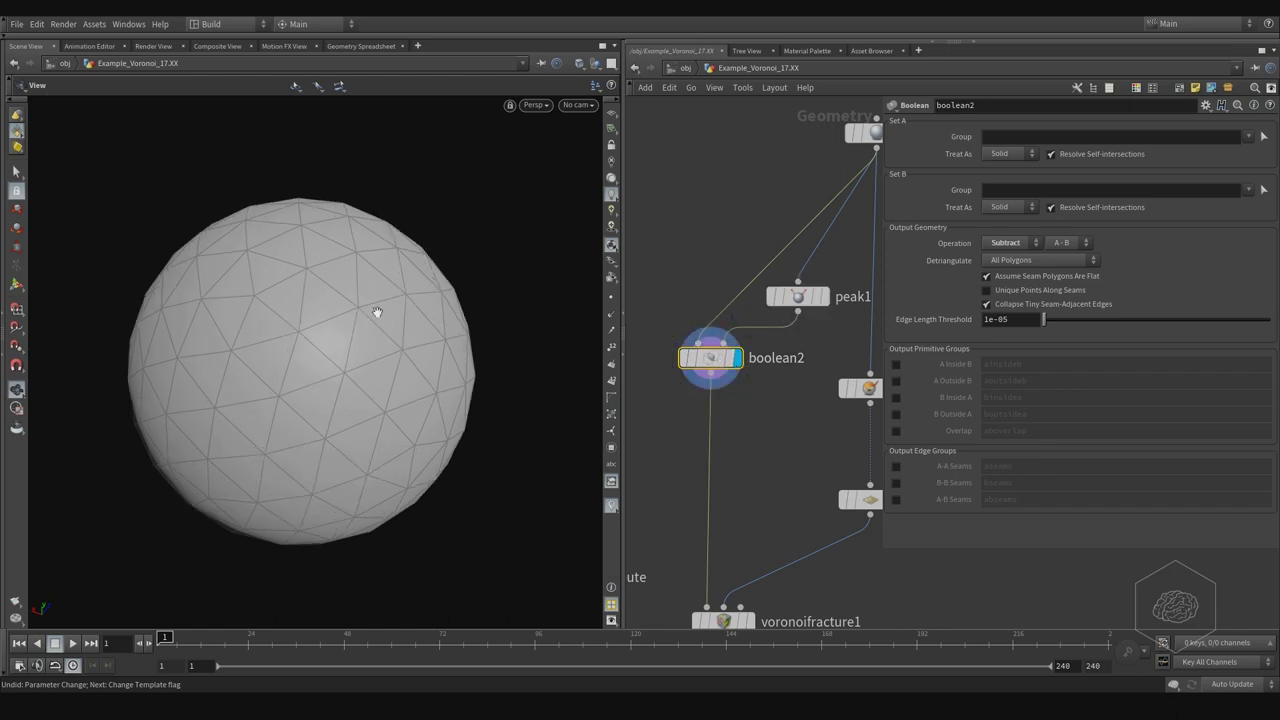
pyautogui.scroll(2, 414, 314)
pyautogui.press('w')
pyautogui.scroll(2, 406, 306)
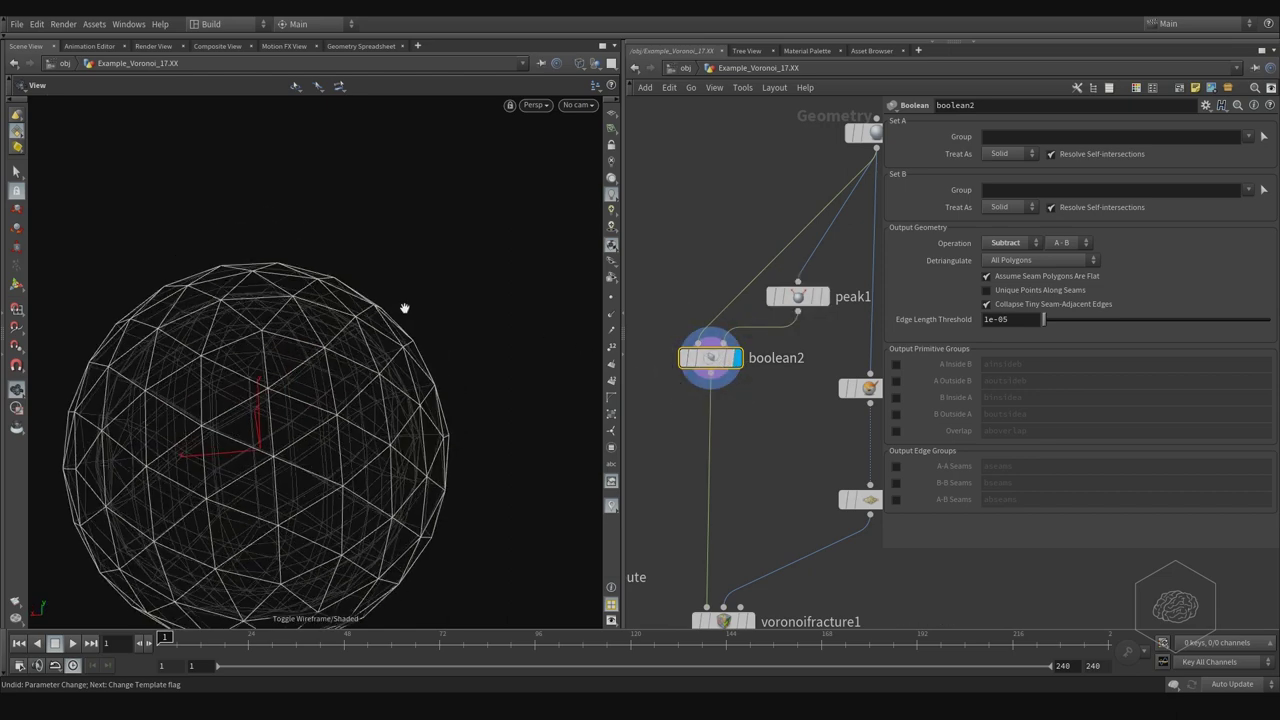
pyautogui.scroll(2, 514, 289)
pyautogui.scroll(1, 455, 249)
pyautogui.moveTo(455, 249)
pyautogui.mouseDown()
pyautogui.moveTo(417, 283)
pyautogui.moveTo(440, 280)
pyautogui.moveTo(466, 243)
pyautogui.moveTo(451, 303)
pyautogui.mouseUp()
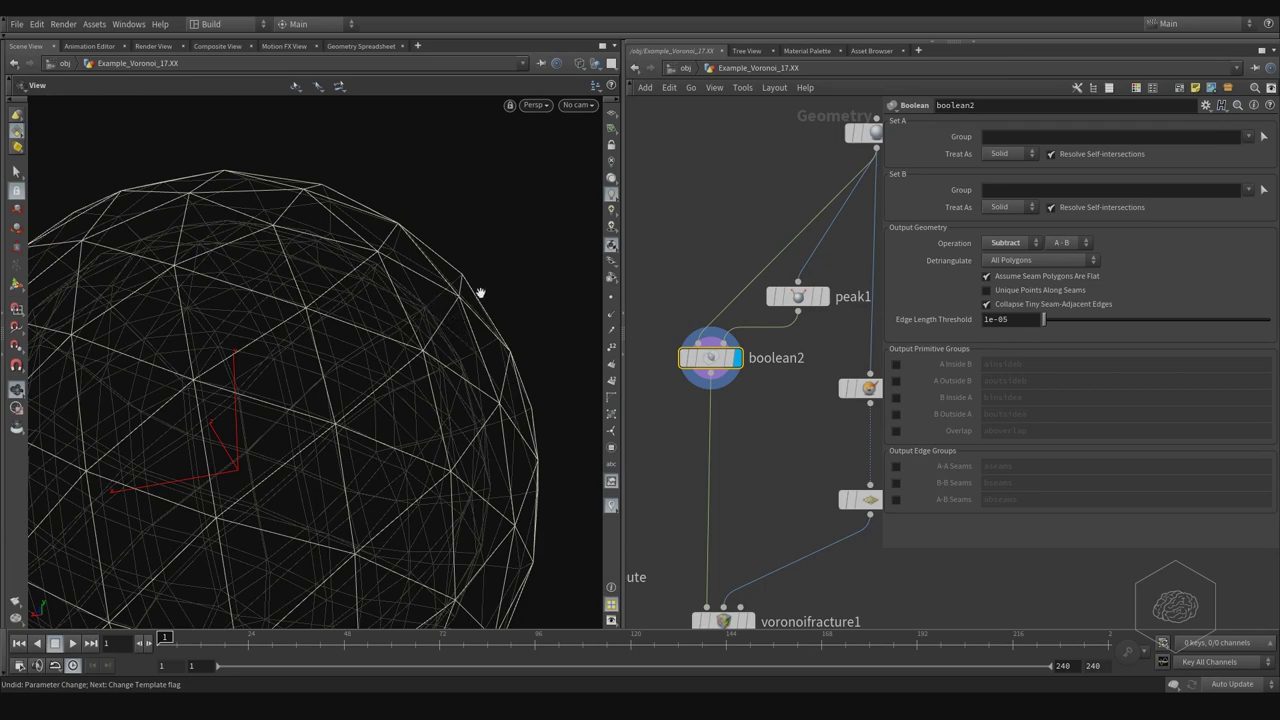
pyautogui.moveTo(462, 270)
pyautogui.mouseDown()
pyautogui.moveTo(449, 317)
pyautogui.moveTo(431, 300)
pyautogui.moveTo(469, 303)
pyautogui.moveTo(441, 280)
pyautogui.mouseUp()
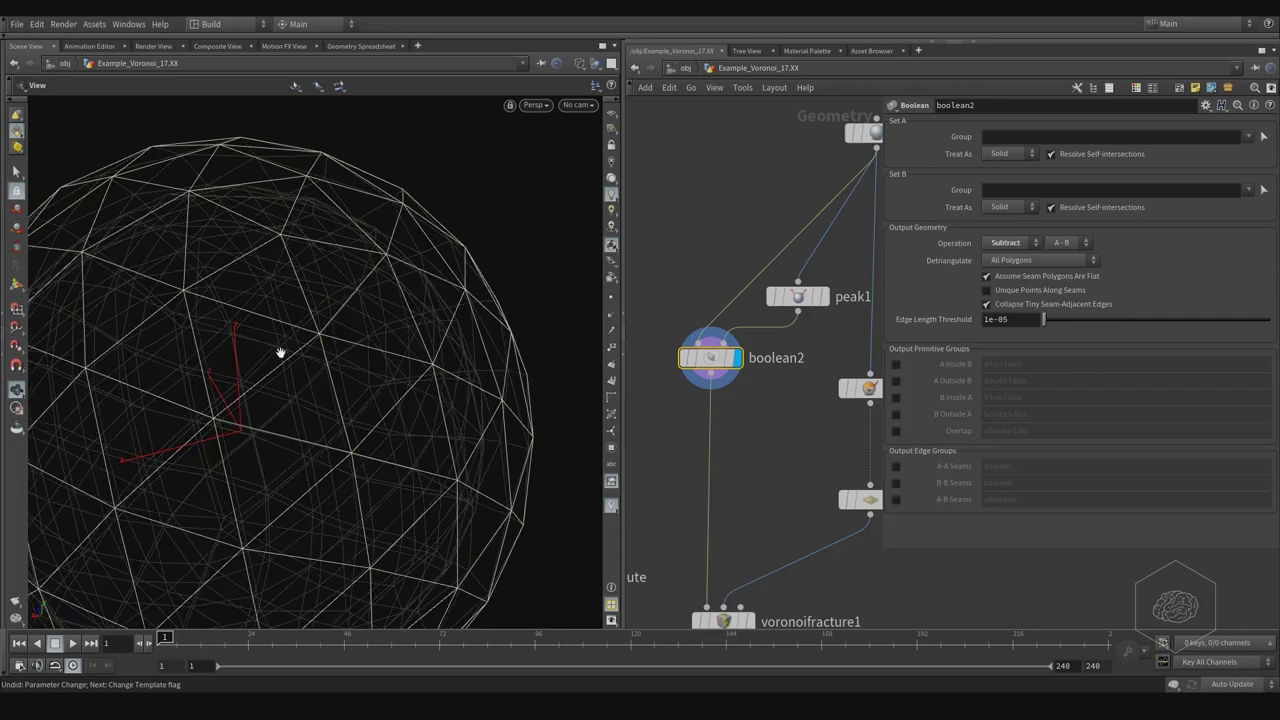
# Display paint1's output and tumble around to find the red-painted patches.
pyautogui.moveTo(777, 404); pyautogui.dragTo(723, 344, button='middle')
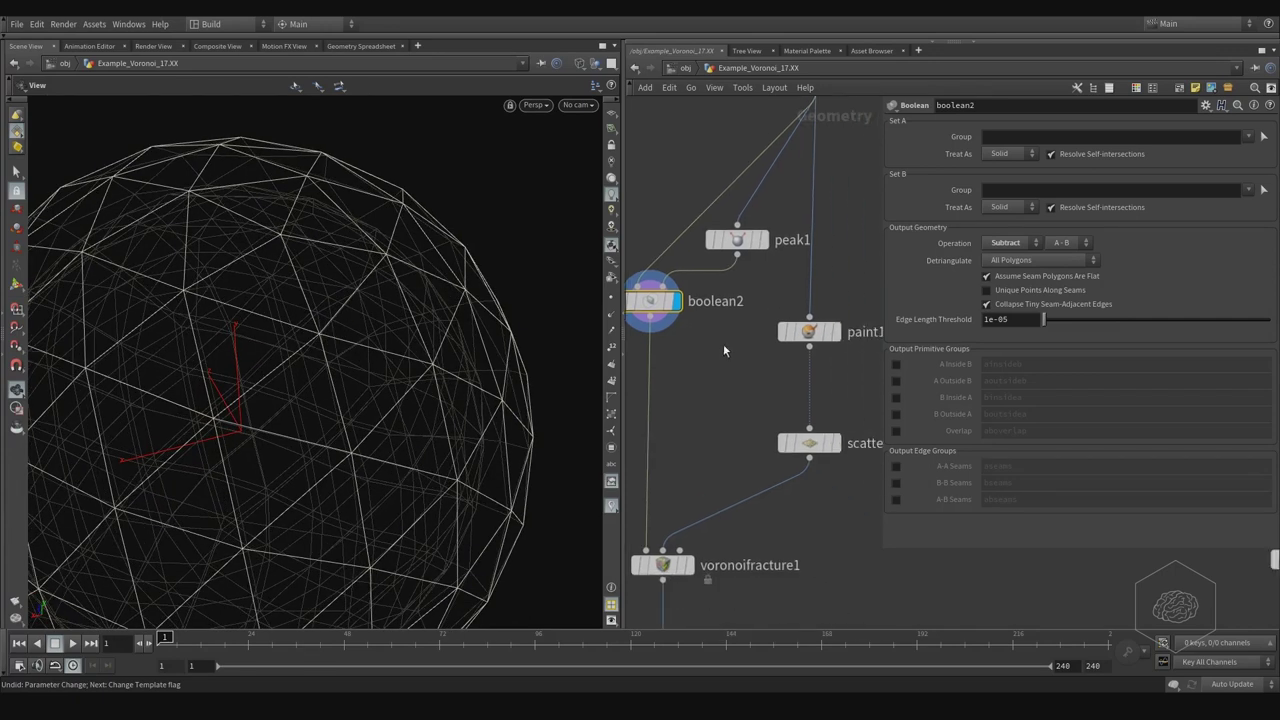
pyautogui.scroll(-2, 723, 344)
pyautogui.click(788, 334)
pyautogui.click(808, 334)
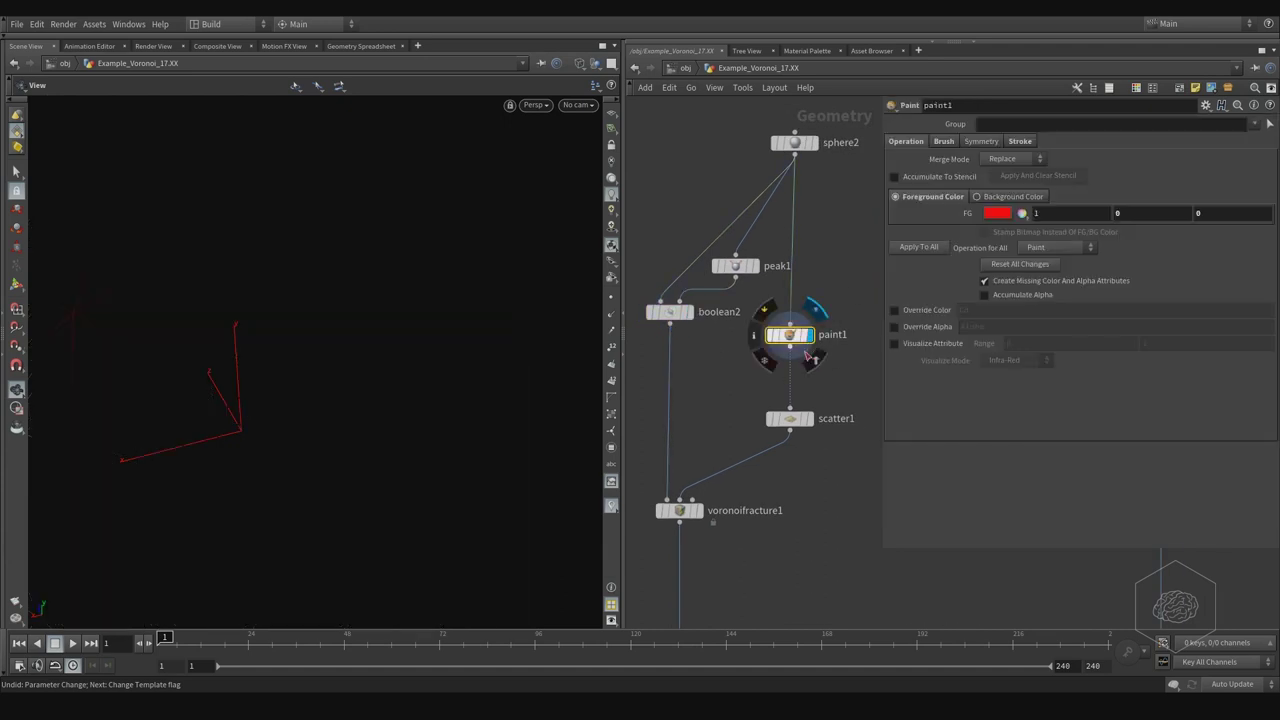
pyautogui.moveTo(430, 344)
pyautogui.mouseDown()
pyautogui.moveTo(428, 317)
pyautogui.moveTo(383, 320)
pyautogui.moveTo(383, 291)
pyautogui.moveTo(329, 283)
pyautogui.moveTo(320, 257)
pyautogui.moveTo(414, 457)
pyautogui.moveTo(380, 351)
pyautogui.moveTo(257, 360)
pyautogui.moveTo(363, 354)
pyautogui.moveTo(378, 326)
pyautogui.mouseUp()
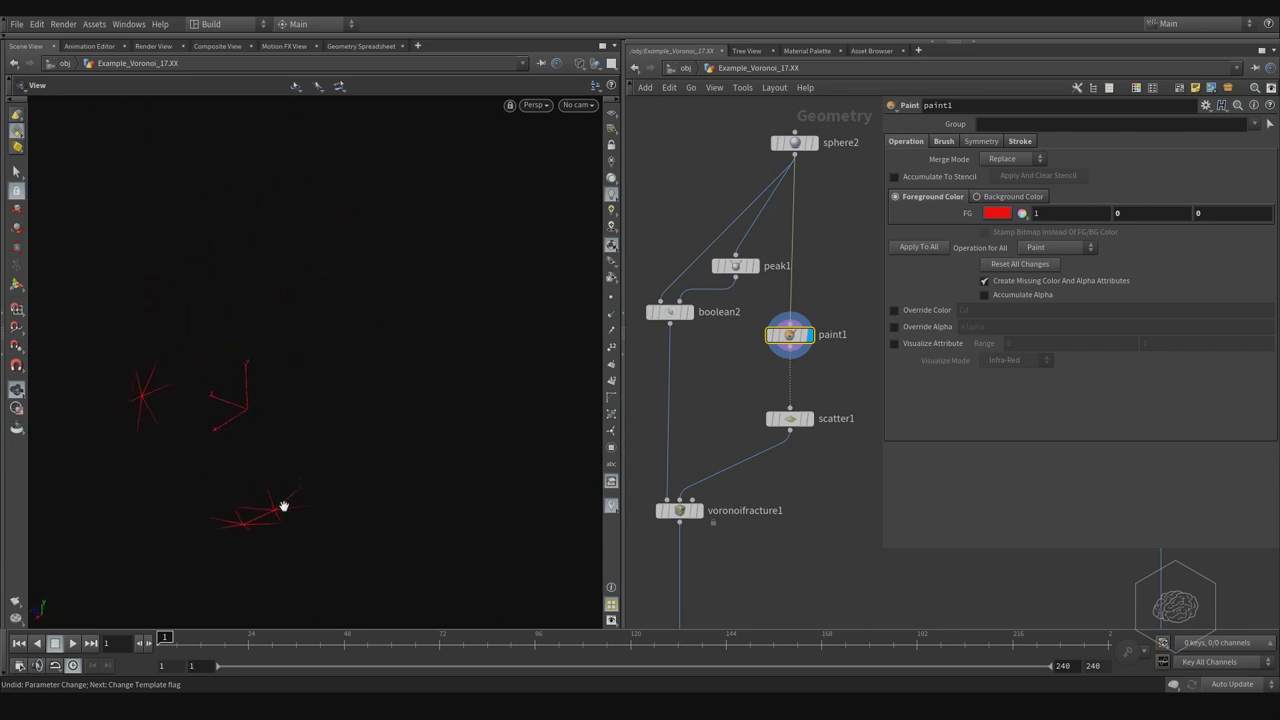
pyautogui.moveTo(284, 507)
pyautogui.mouseDown()
pyautogui.moveTo(223, 417)
pyautogui.moveTo(283, 403)
pyautogui.moveTo(333, 254)
pyautogui.mouseUp()
# Display scatter1's clustered points, then select voronoifracture1.
pyautogui.click(797, 420)
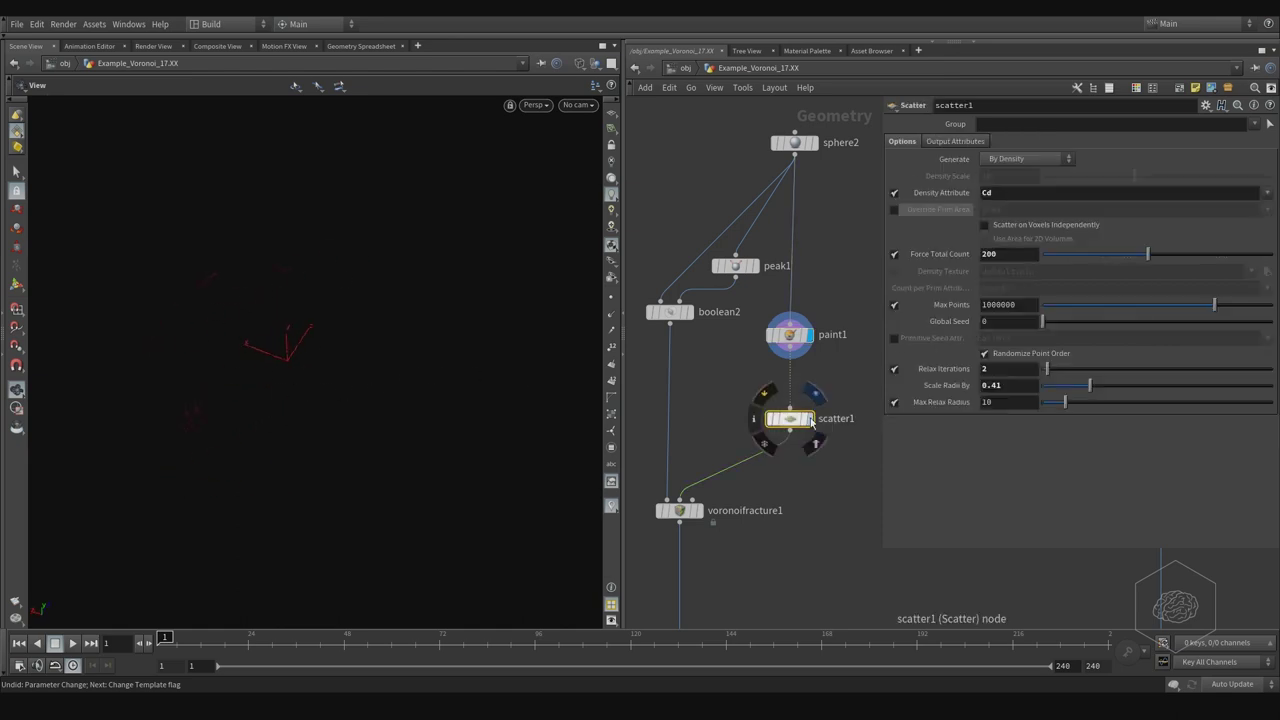
pyautogui.moveTo(345, 357); pyautogui.dragTo(394, 324, button='middle')
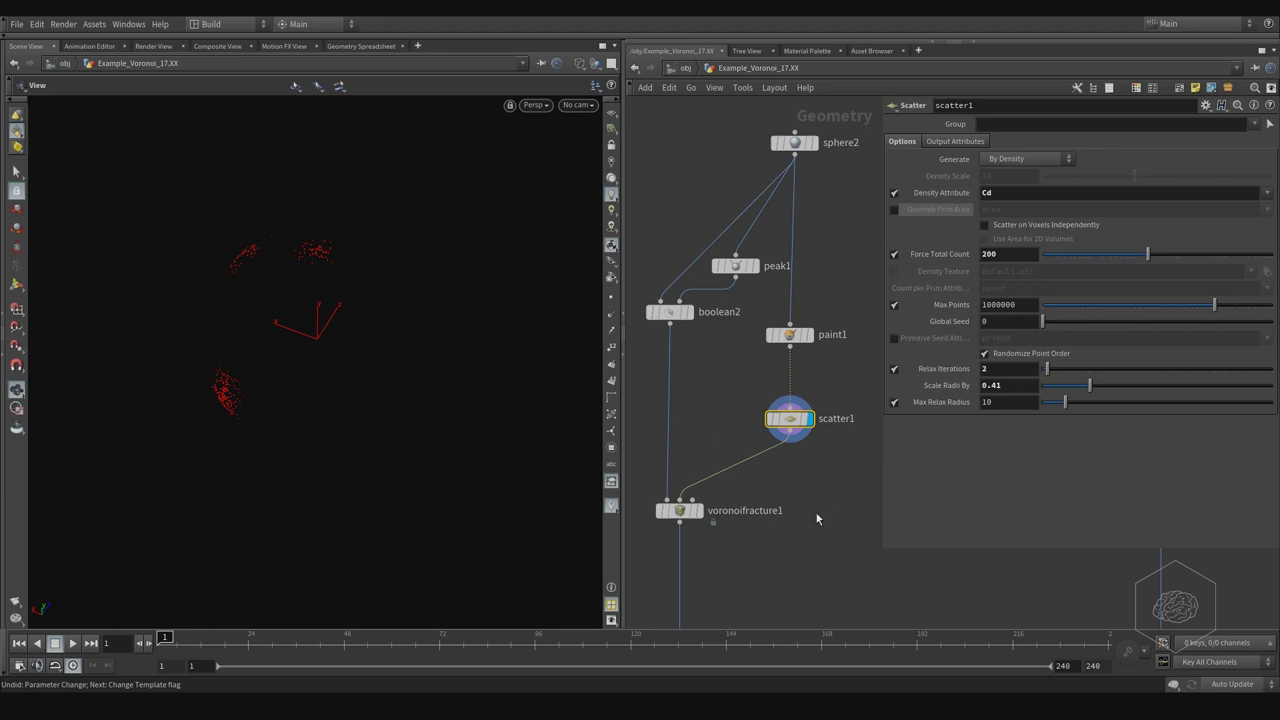
pyautogui.click(680, 511)
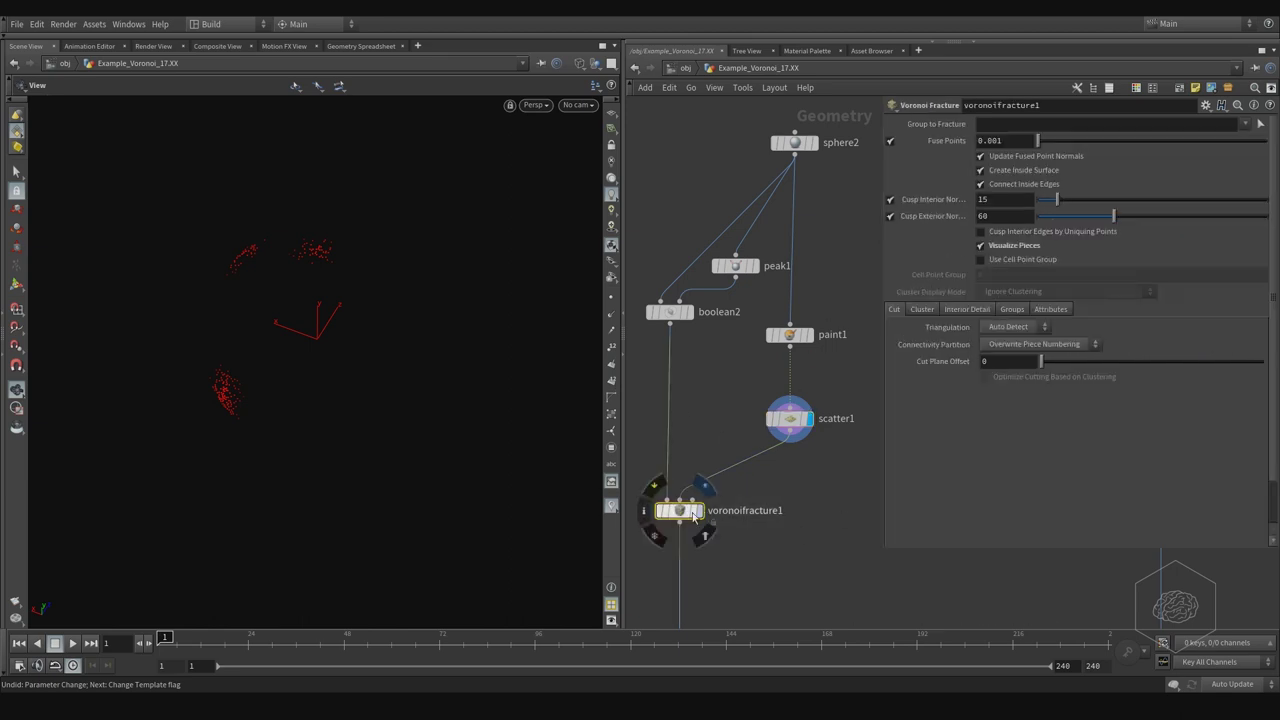
# Display voronoifracture1's fractured sphere and orbit around its wireframe.
pyautogui.click(700, 512)
pyautogui.moveTo(466, 380); pyautogui.dragTo(391, 300)
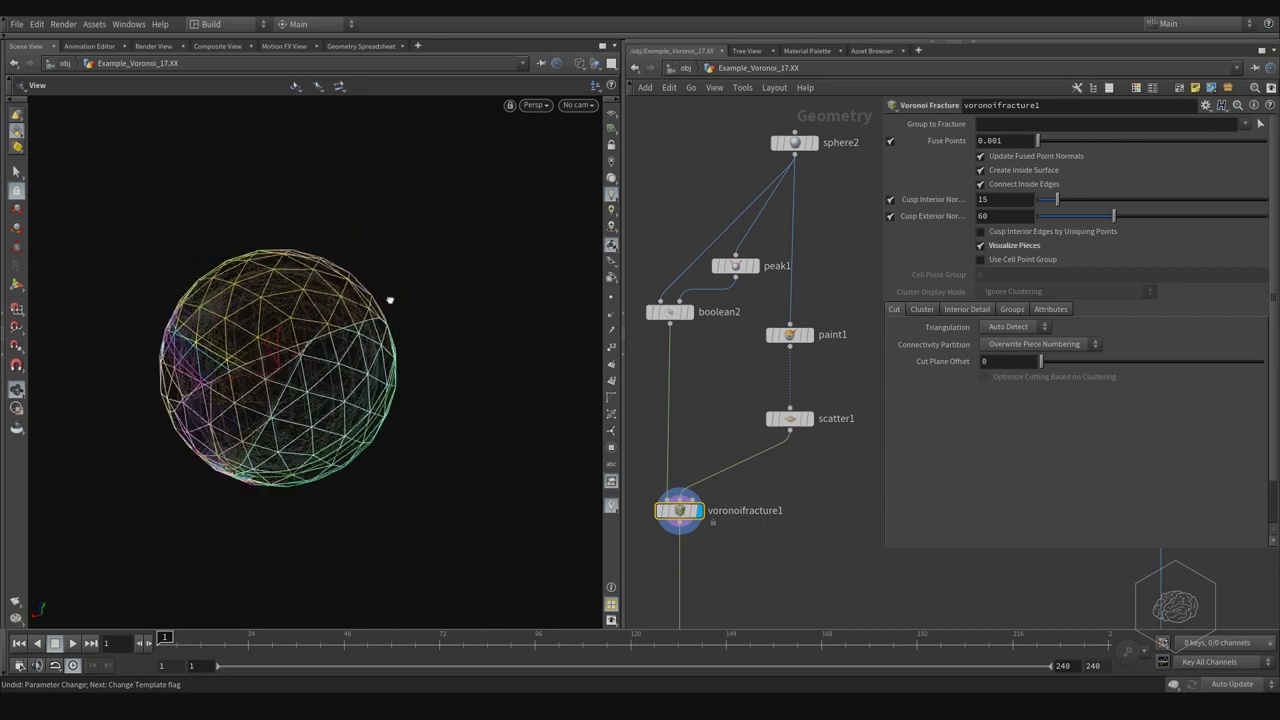
pyautogui.moveTo(650, 417); pyautogui.dragTo(628, 339, button='middle')
# Add an Exploded View node (explodedview4) wired under voronoifracture1 and display it.
pyautogui.press('Tab')
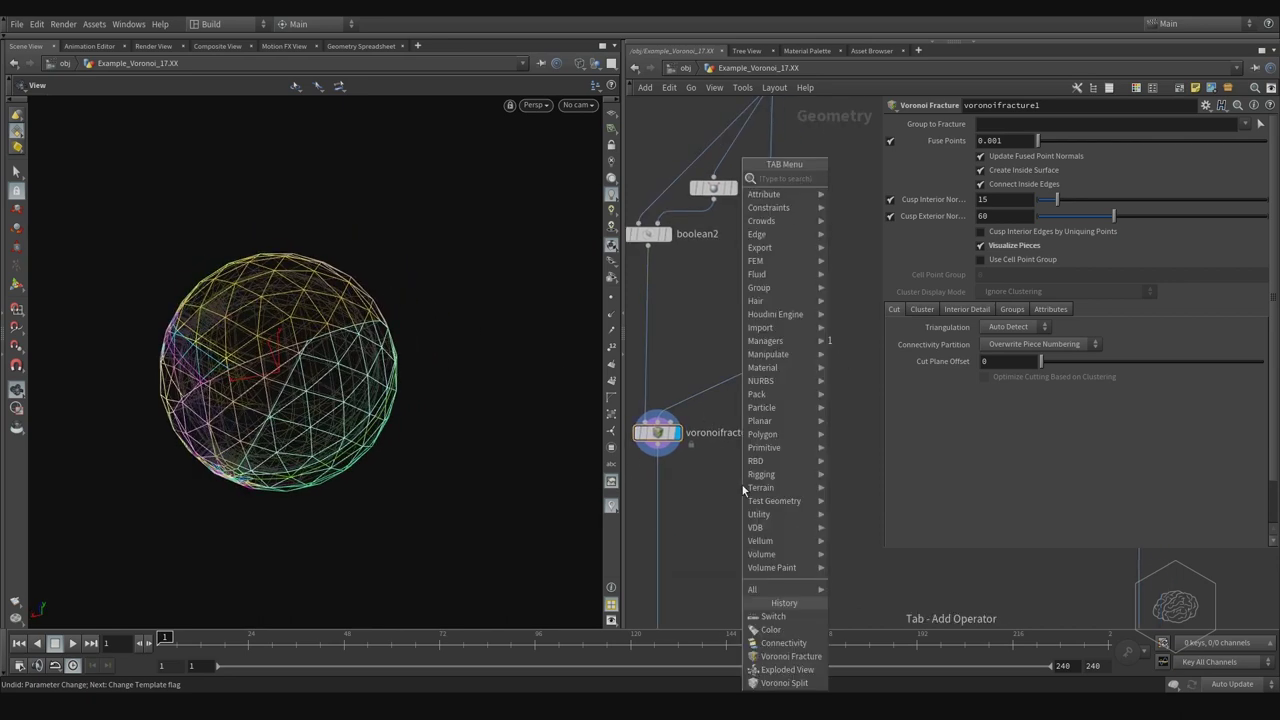
pyautogui.write('explode')
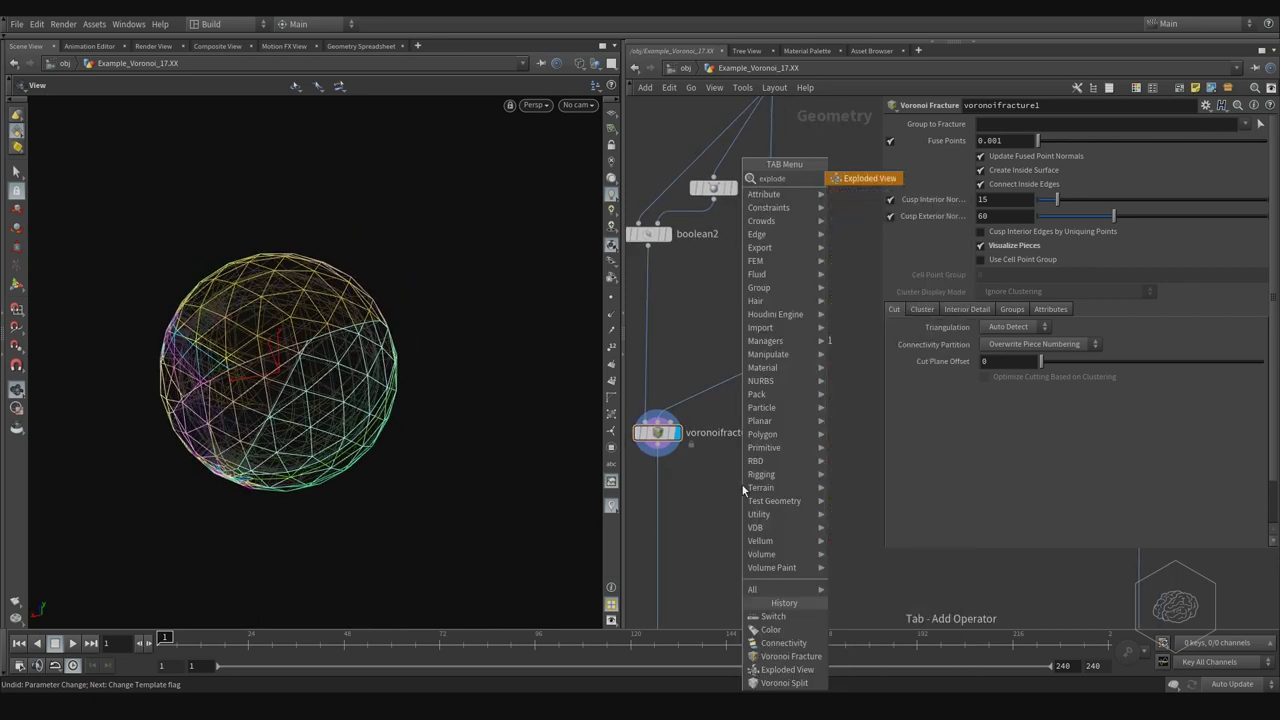
pyautogui.press('Return')
pyautogui.click(742, 485)
pyautogui.click(657, 432)
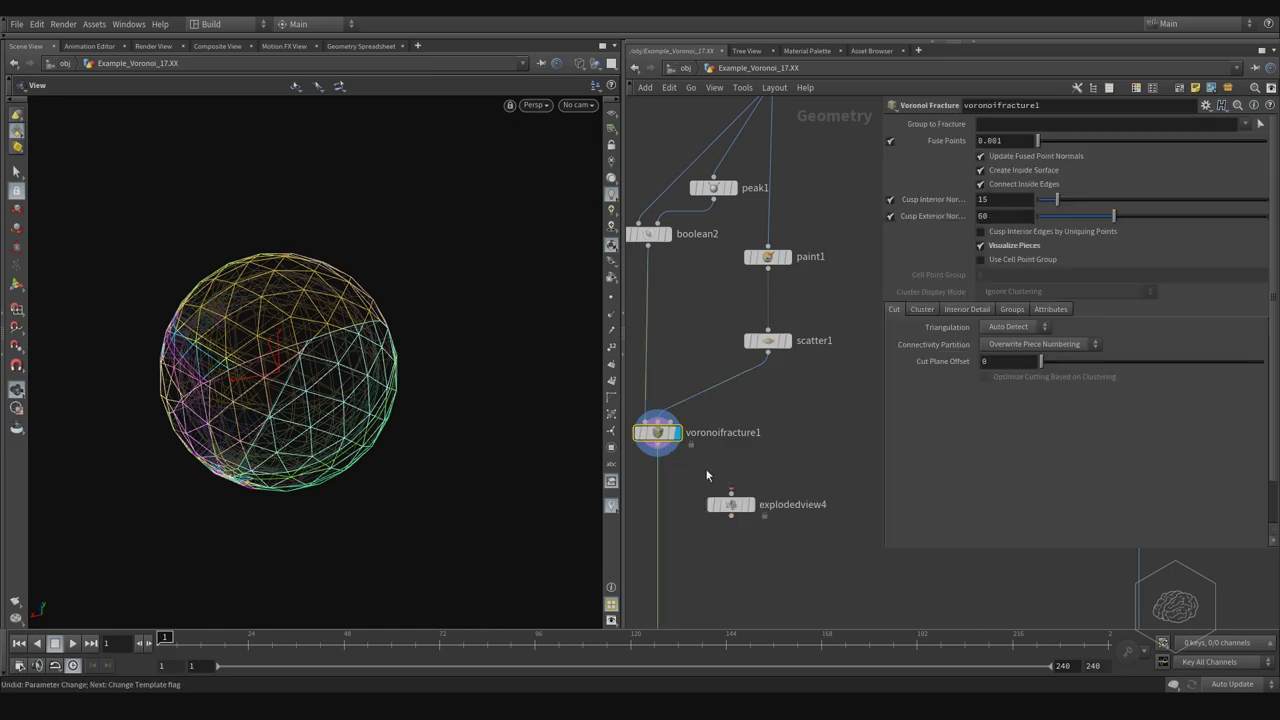
pyautogui.click(748, 504)
pyautogui.click(730, 504)
# Orbit and zoom around the exploded shell pieces to inspect them.
pyautogui.moveTo(358, 362); pyautogui.dragTo(397, 314)
pyautogui.scroll(5, 446, 329)
pyautogui.scroll(3, 414, 320)
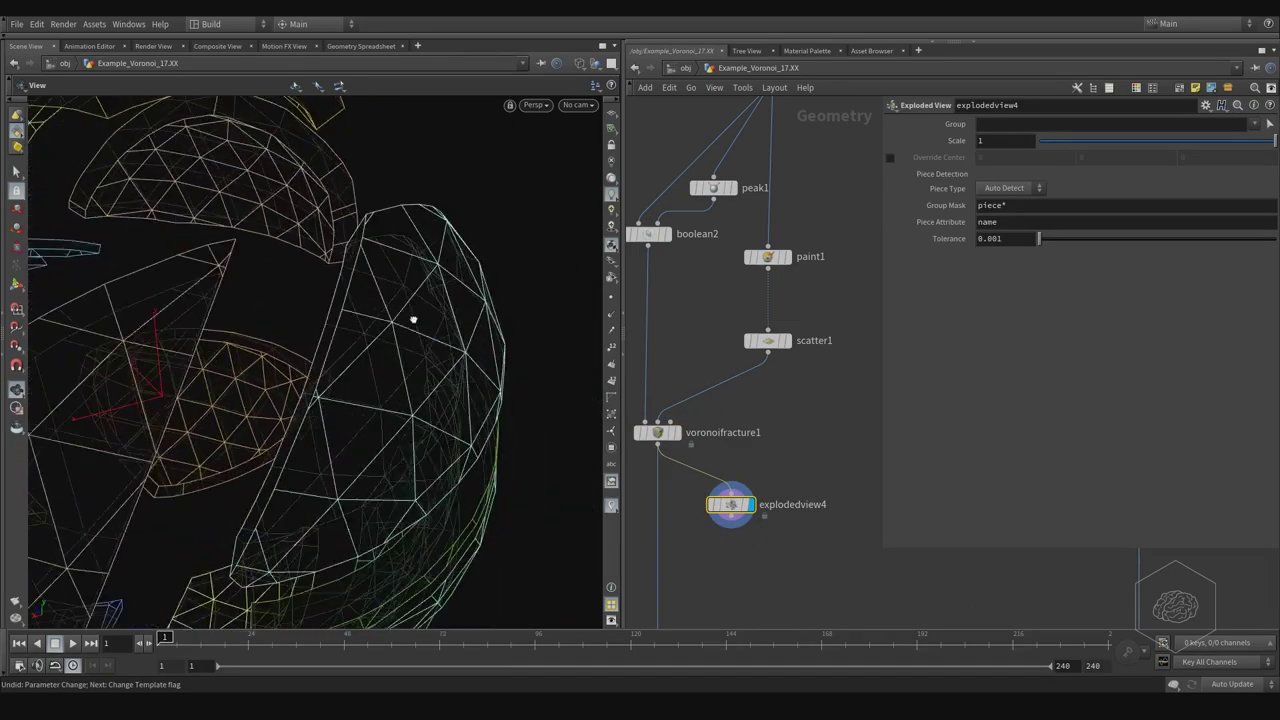
pyautogui.moveTo(382, 299)
pyautogui.mouseDown()
pyautogui.moveTo(366, 300)
pyautogui.moveTo(427, 240)
pyautogui.mouseUp()
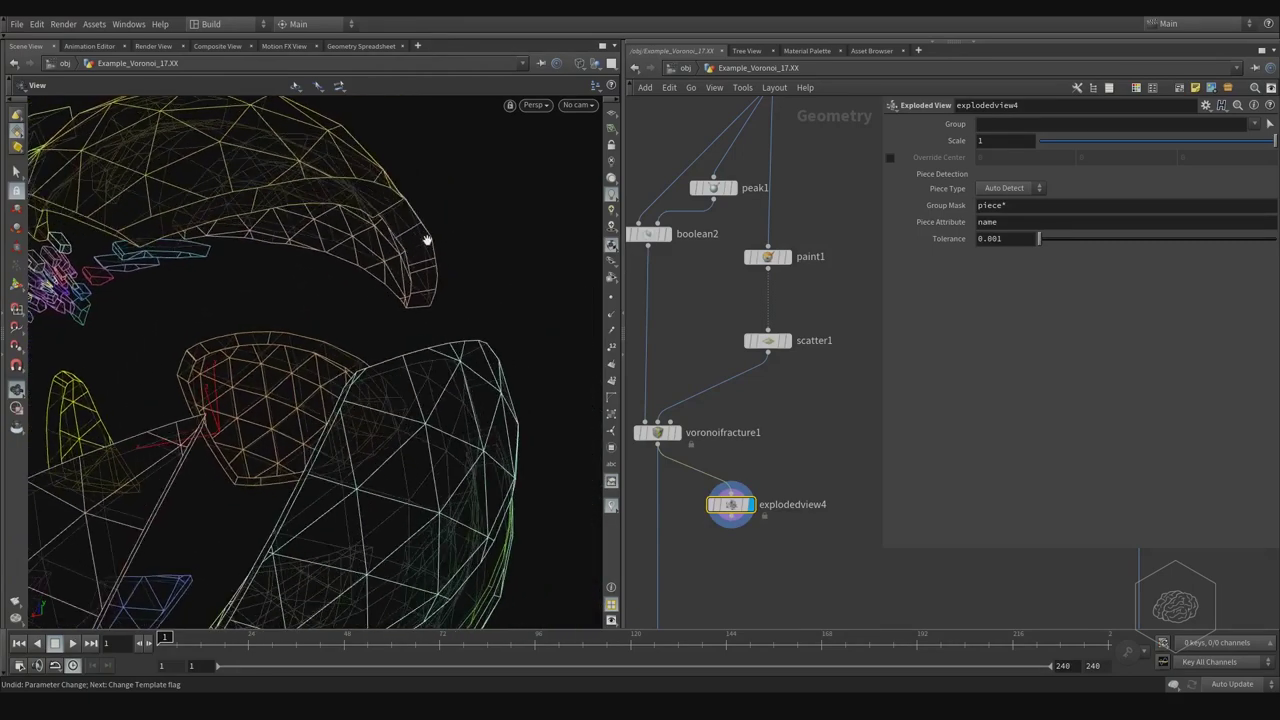
pyautogui.moveTo(316, 230)
pyautogui.mouseDown()
pyautogui.moveTo(366, 314)
pyautogui.moveTo(309, 323)
pyautogui.moveTo(297, 343)
pyautogui.moveTo(330, 350)
pyautogui.mouseUp()
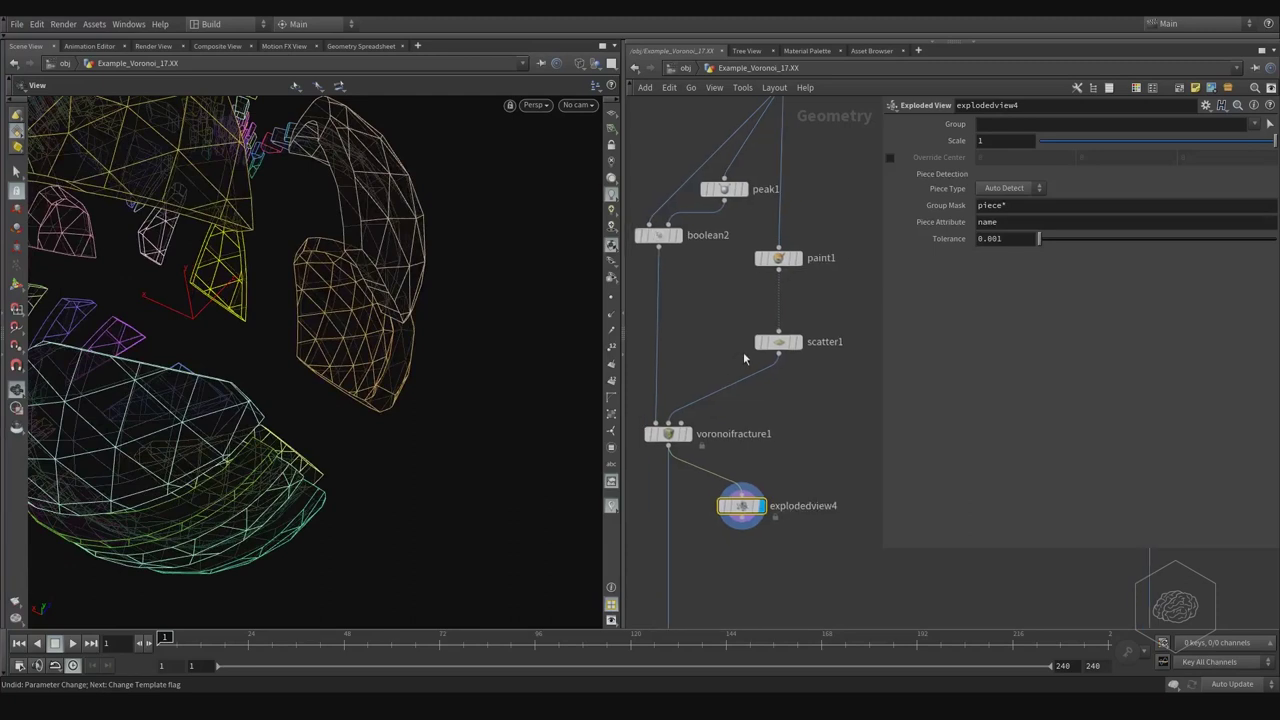
pyautogui.scroll(-2, 705, 333)
pyautogui.scroll(-2, 720, 338)
pyautogui.moveTo(733, 342)
pyautogui.mouseDown(button='middle')
pyautogui.moveTo(846, 343)
pyautogui.moveTo(757, 352)
pyautogui.mouseUp(button='middle')
# Add voronoifracture9 beside voronoifracture1, fed from scatter1.
pyautogui.press('Tab')
pyautogui.write('v')
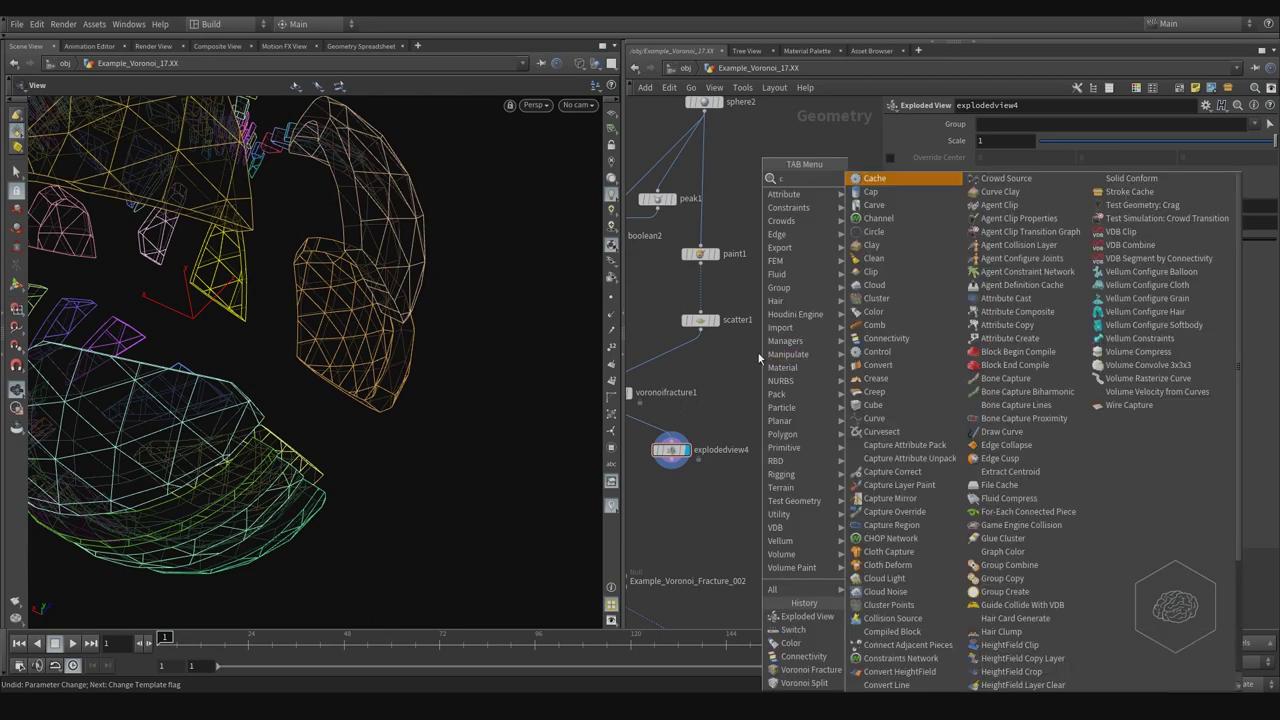
pyautogui.write('or')
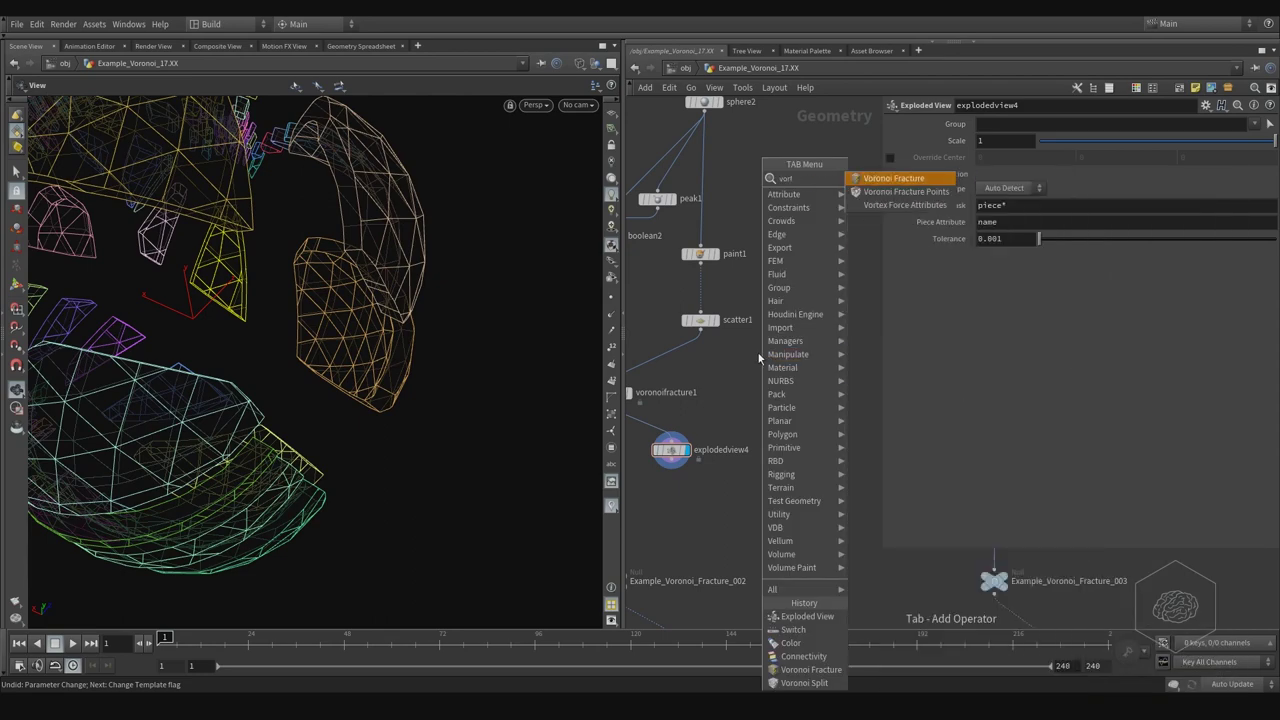
pyautogui.press('Return')
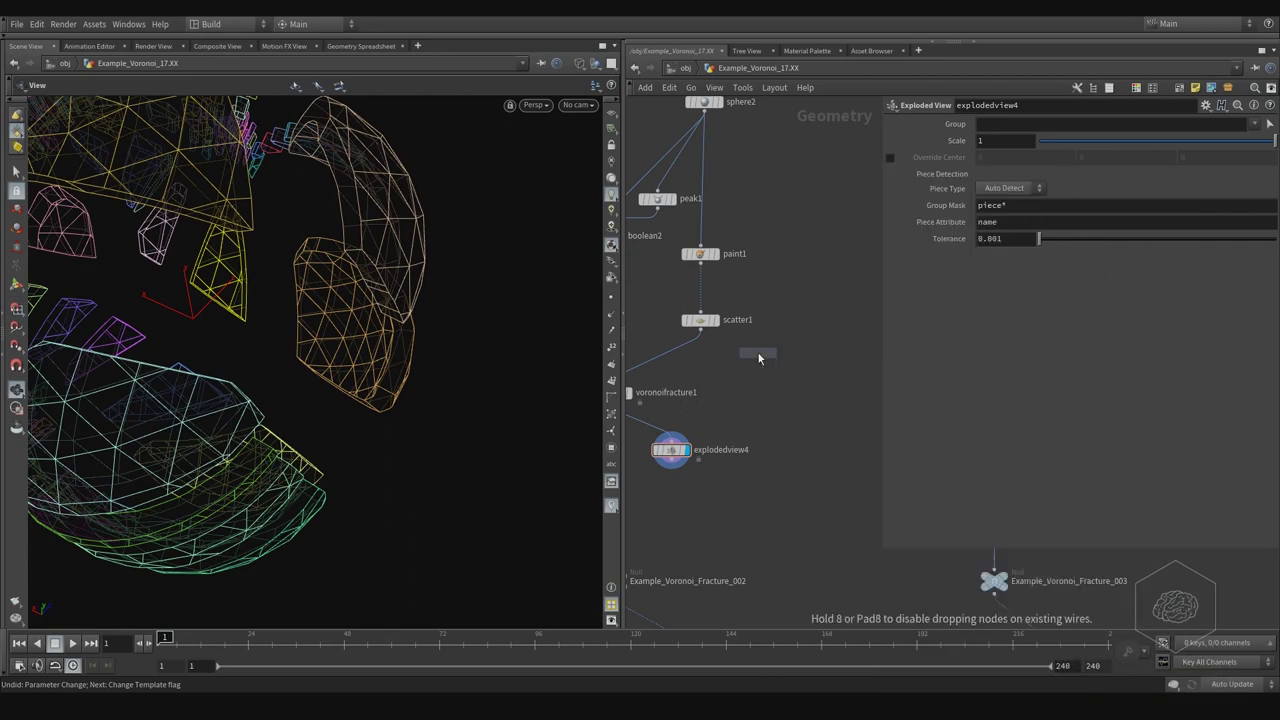
pyautogui.click(770, 408)
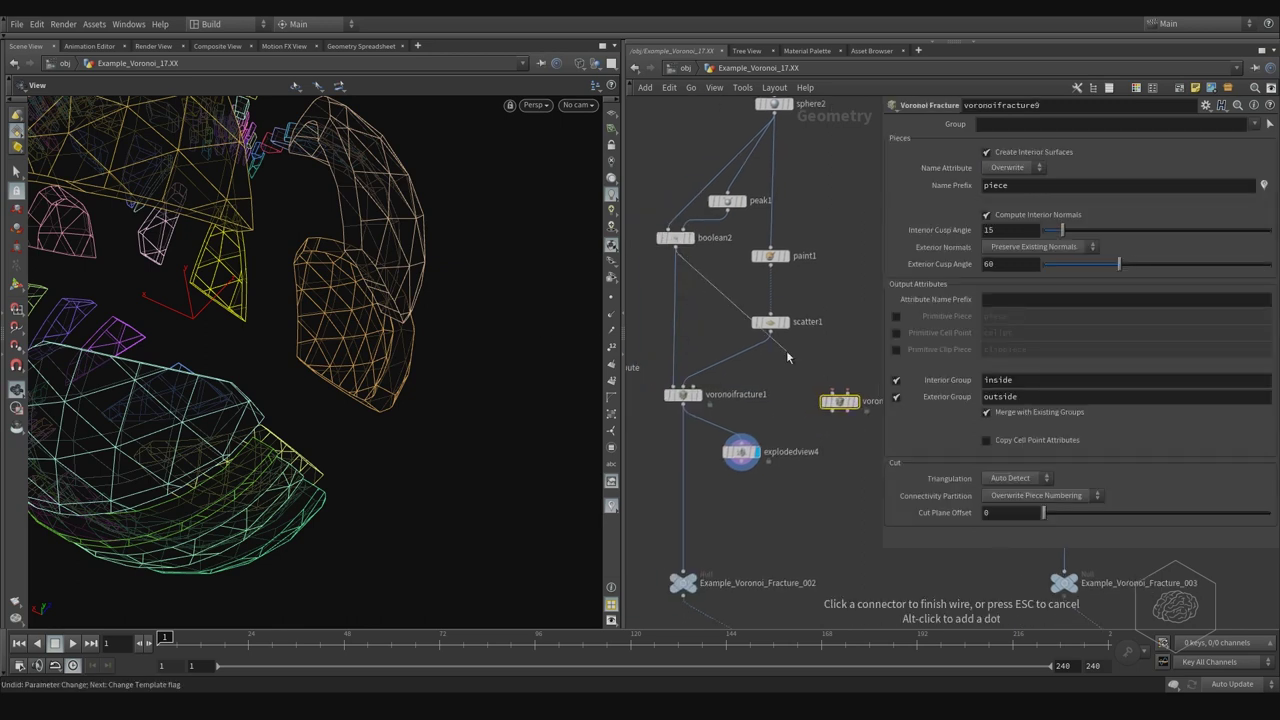
pyautogui.click(838, 394)
pyautogui.moveTo(831, 336); pyautogui.dragTo(784, 305, button='middle')
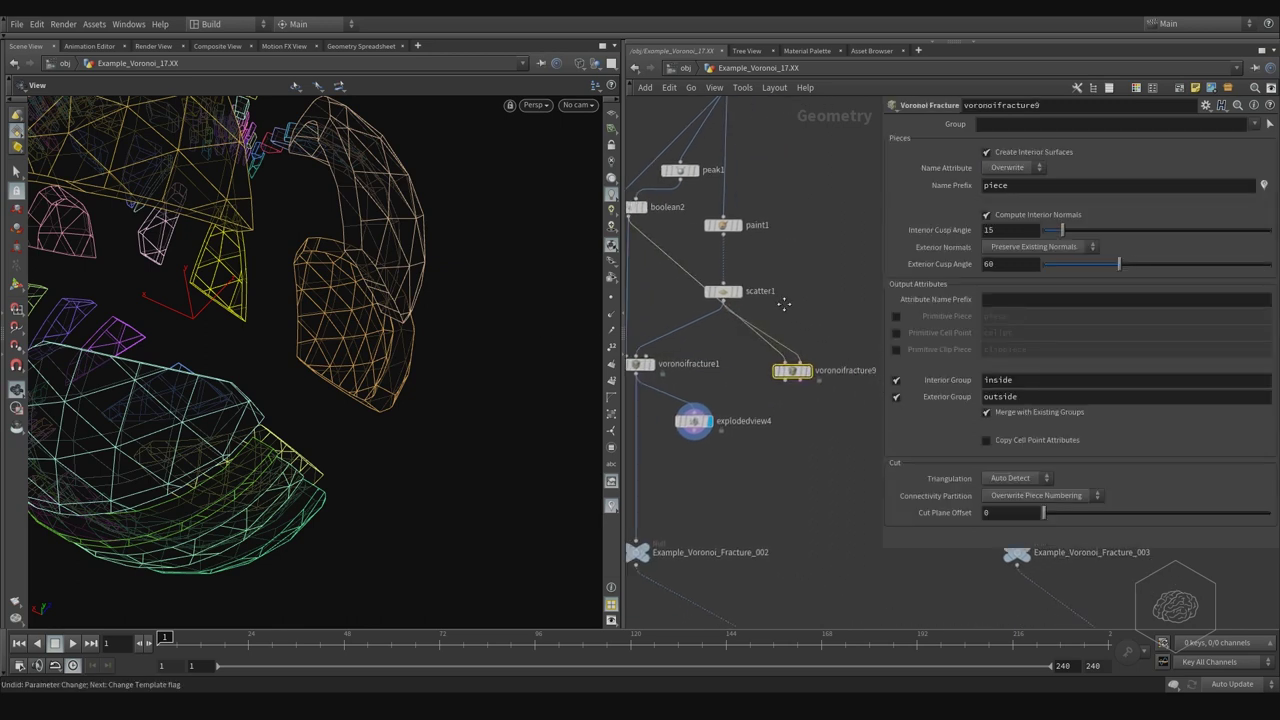
# Add a color2 node wired under voronoifracture9.
pyautogui.press('Tab')
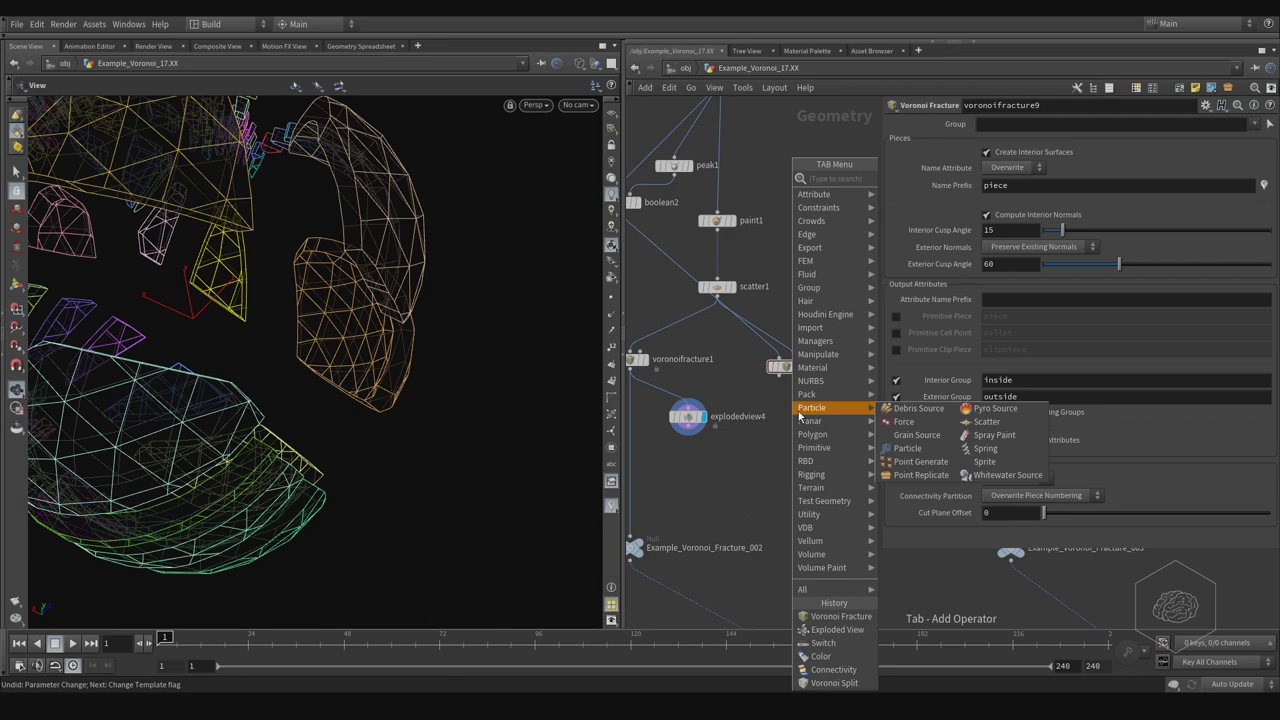
pyautogui.click(820, 656)
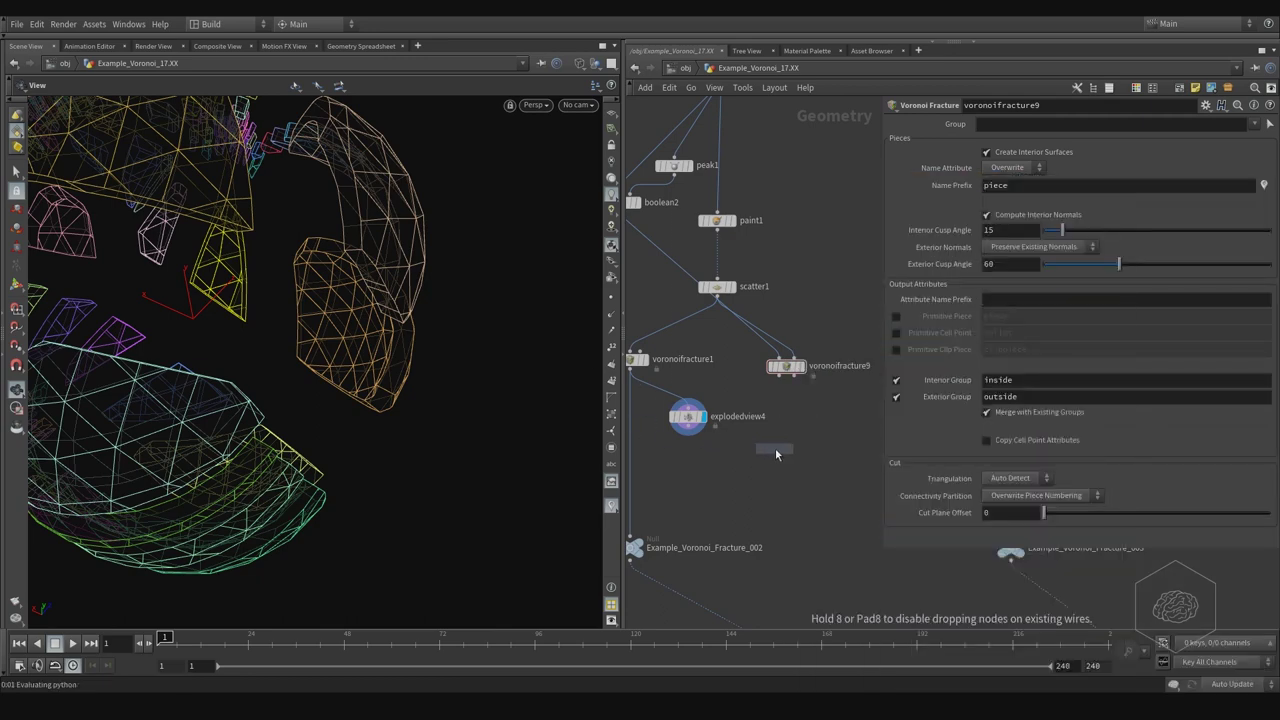
pyautogui.click(775, 448)
pyautogui.moveTo(775, 449); pyautogui.dragTo(786, 440)
# Display color2 and set it to Random from Attribute using the 'piece' attribute.
pyautogui.click(800, 441)
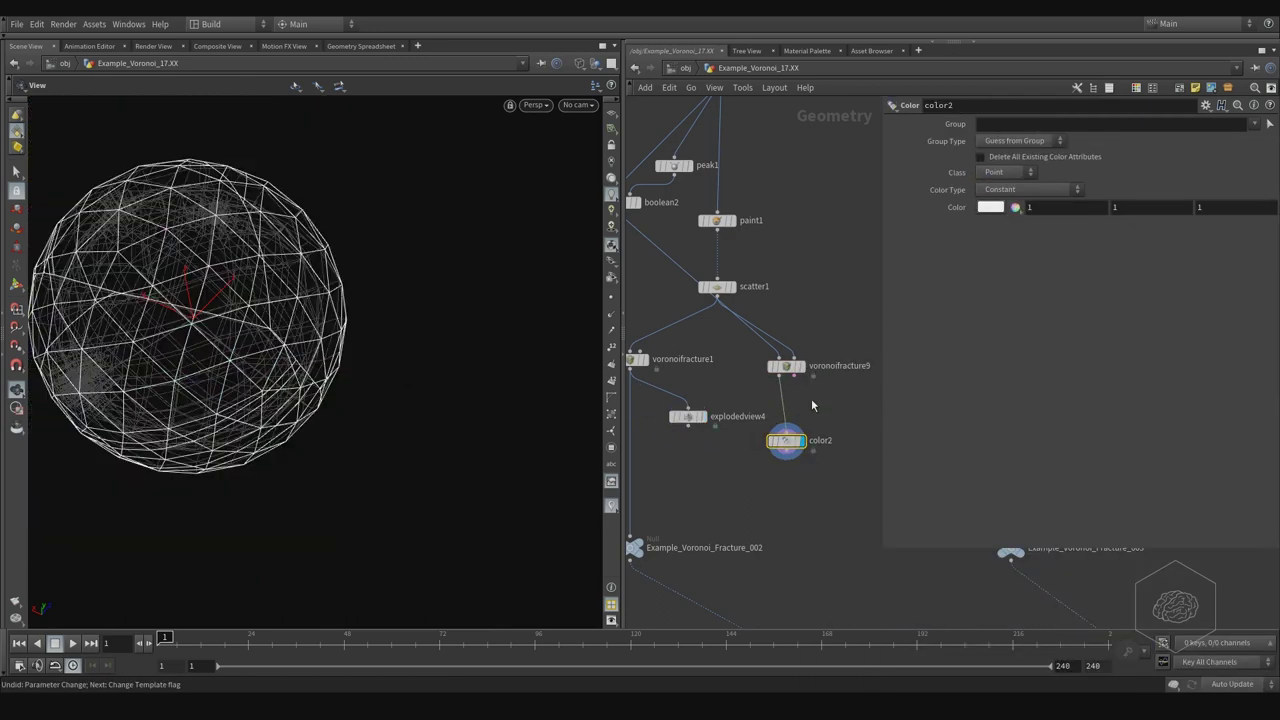
pyautogui.click(1028, 189)
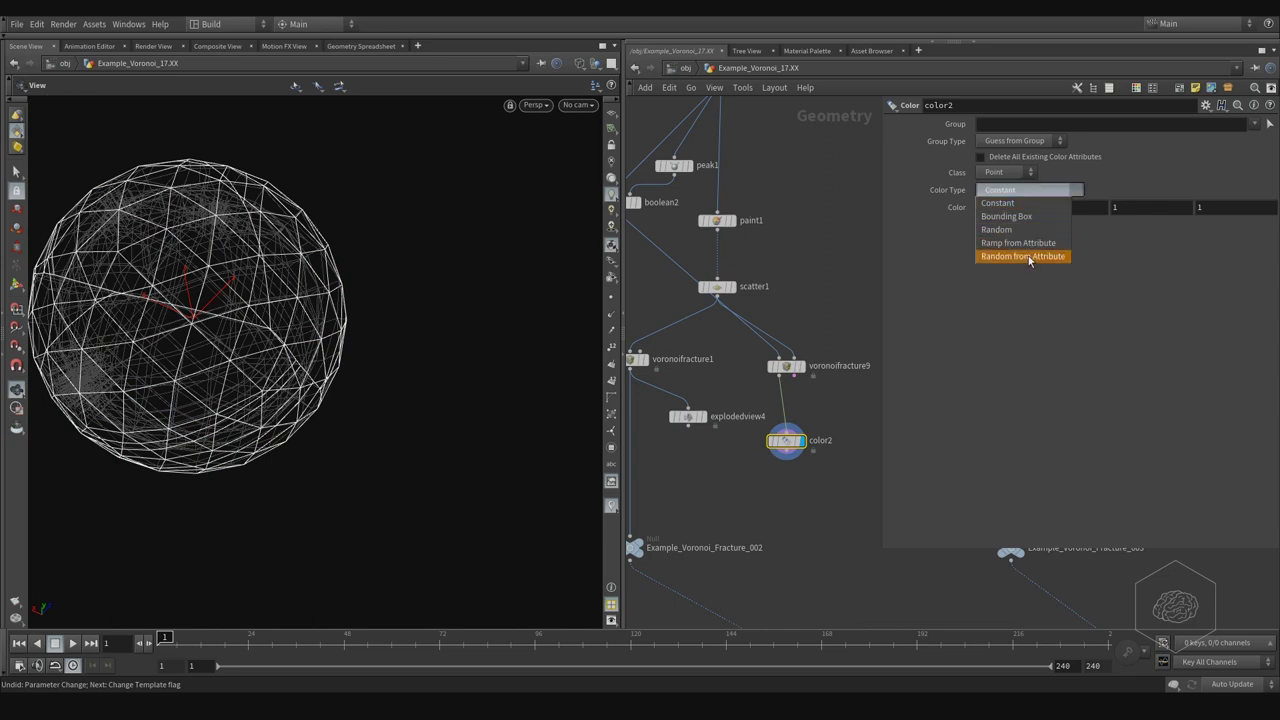
pyautogui.click(1028, 254)
pyautogui.click(1026, 223)
pyautogui.write('pi')
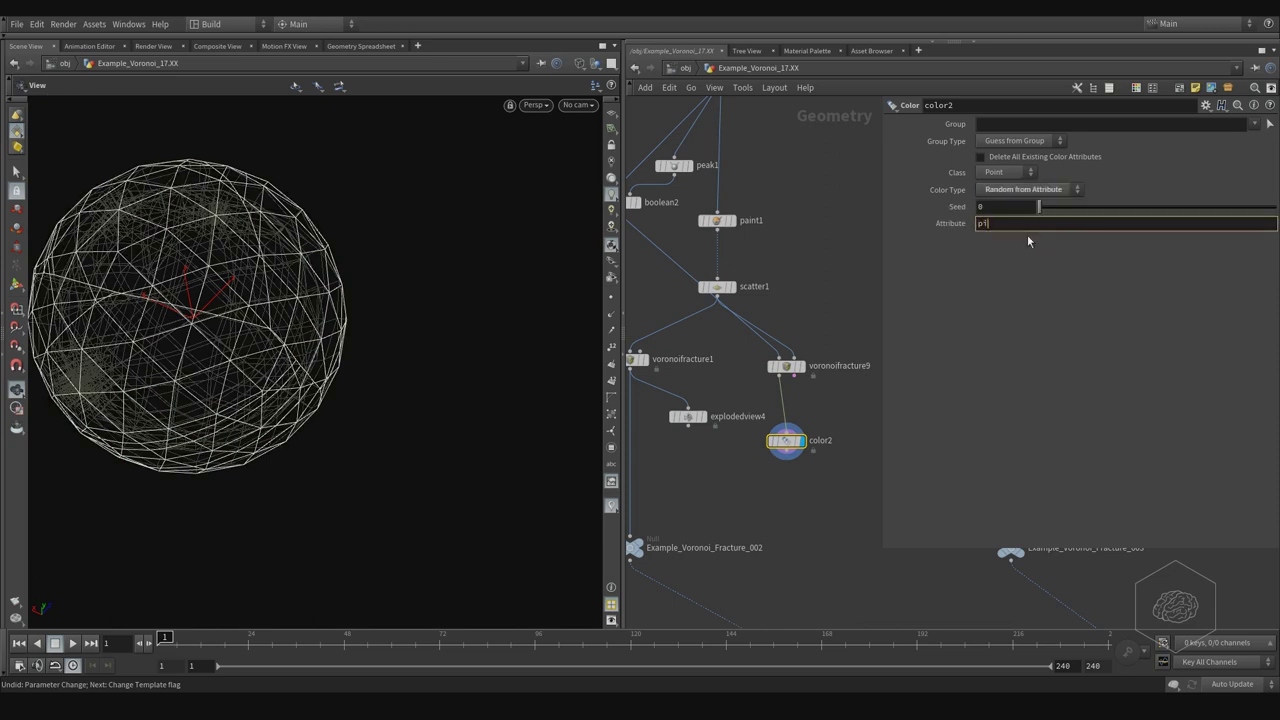
pyautogui.write('ece')
pyautogui.press('Return')
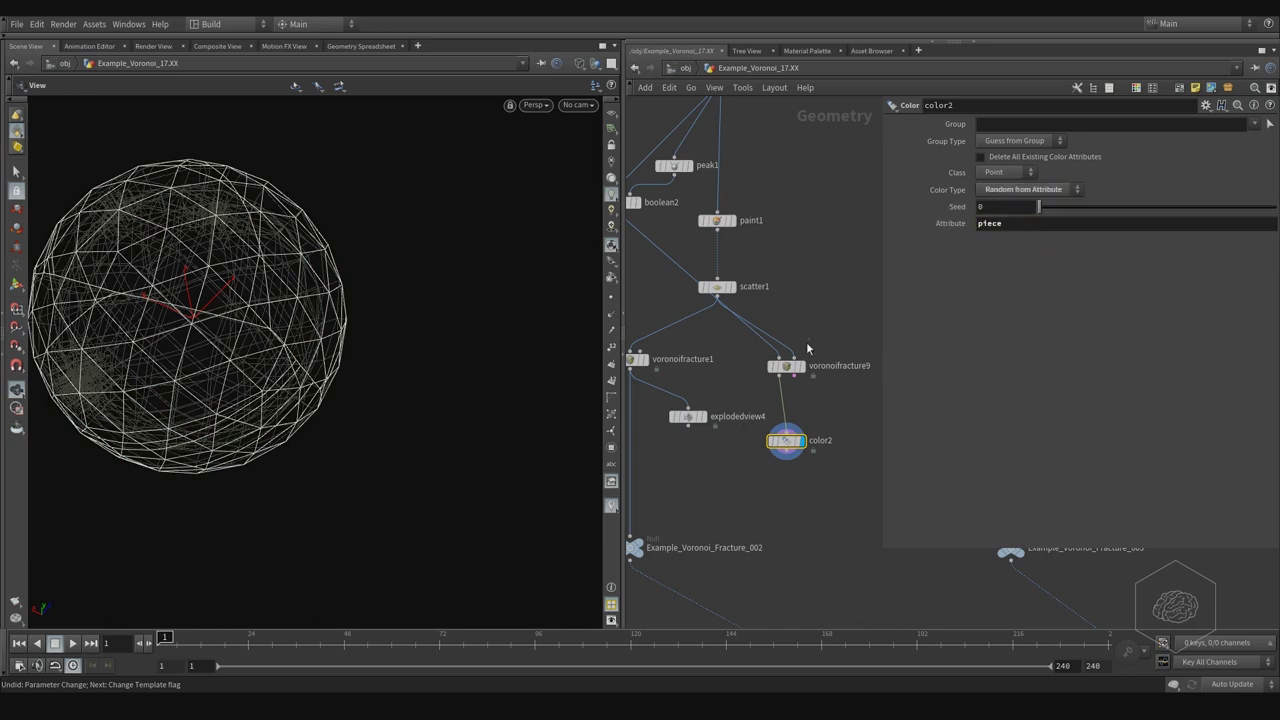
# Enable the primitive piece attribute on voronoifracture9 and set color2's class to Primitive.
pyautogui.click(798, 366)
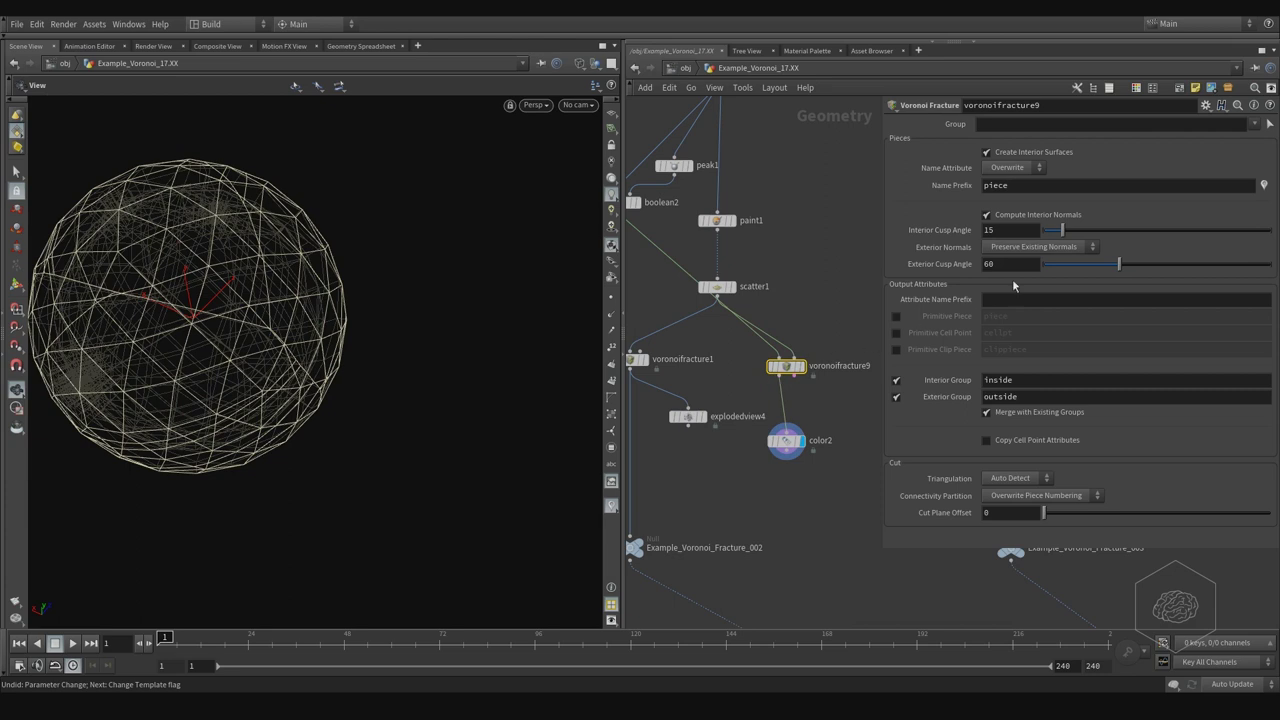
pyautogui.click(896, 316)
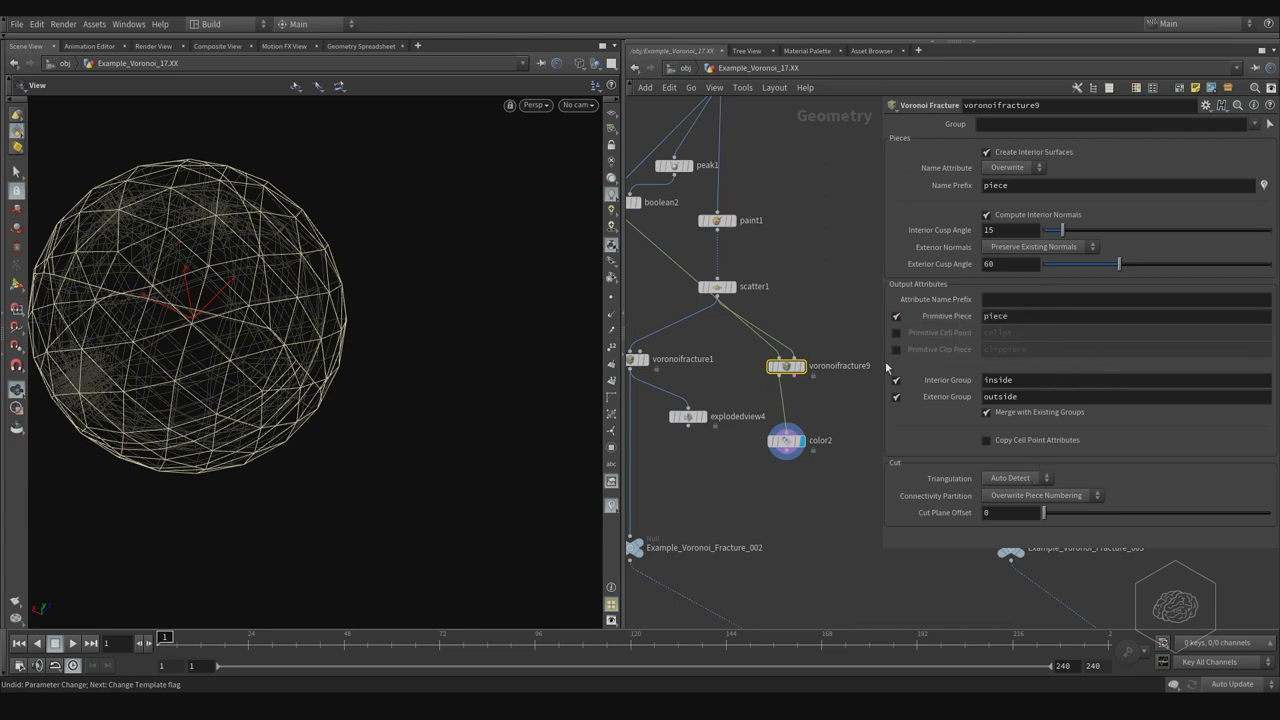
pyautogui.click(786, 440)
pyautogui.click(1008, 172)
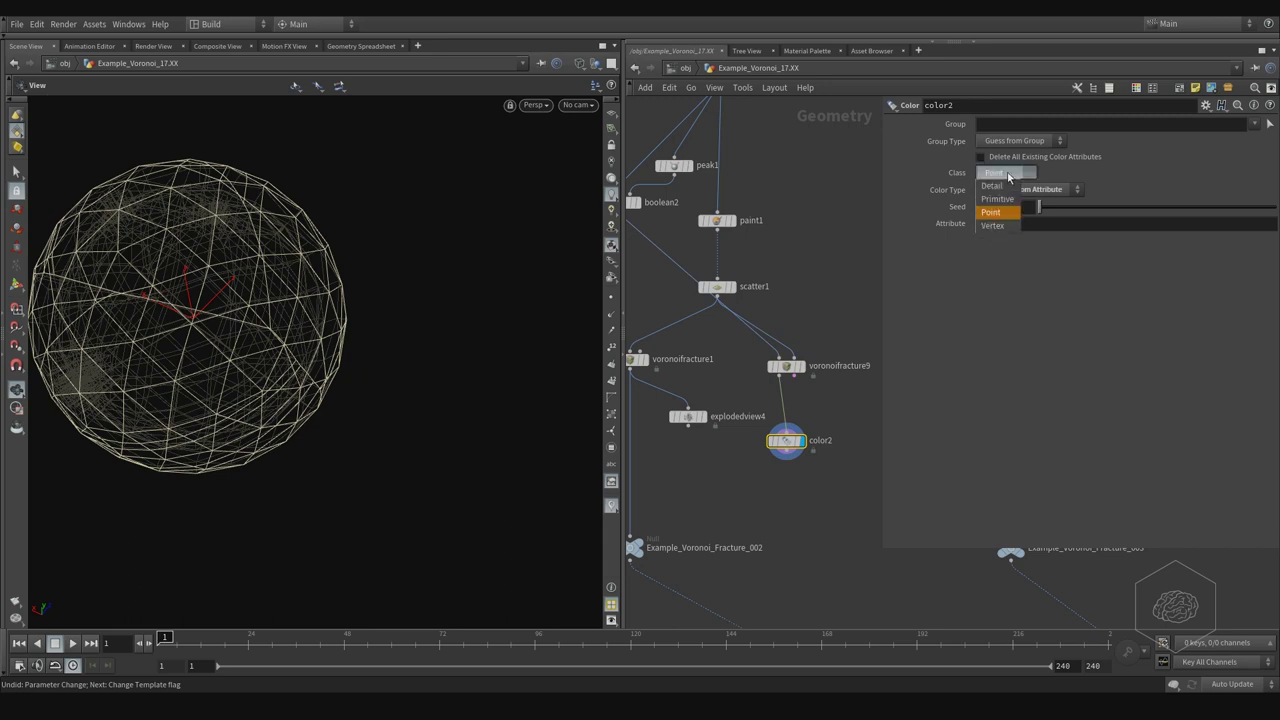
pyautogui.click(1000, 200)
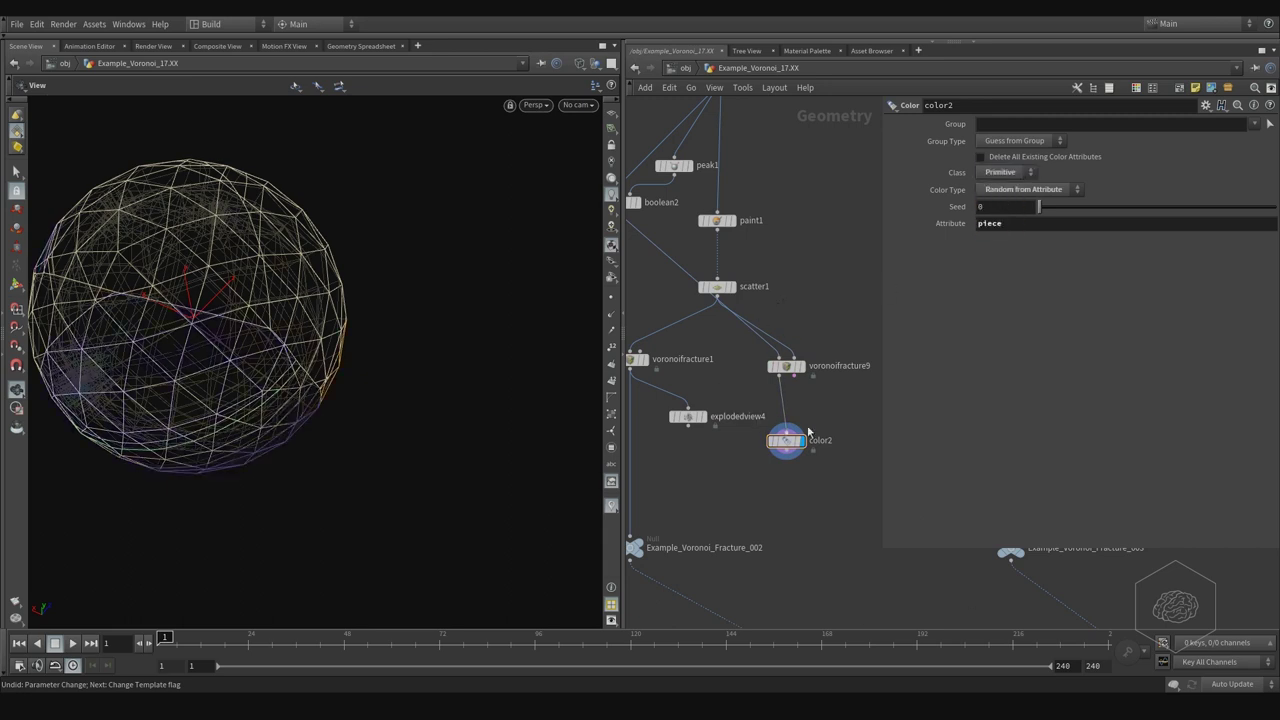
# Rewire explodedview4 below color2 and display the multicoloured exploded pieces.
pyautogui.moveTo(688, 416); pyautogui.dragTo(681, 478)
pyautogui.click(786, 453)
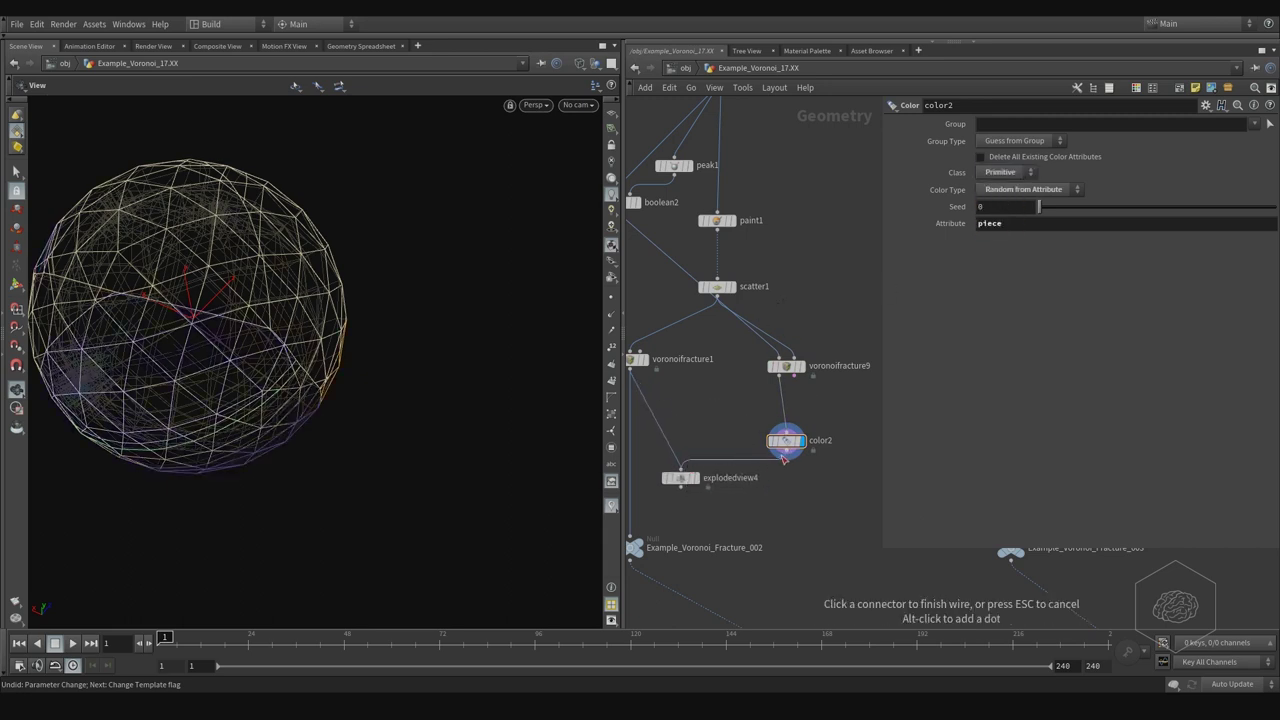
pyautogui.click(706, 481)
pyautogui.click(682, 478)
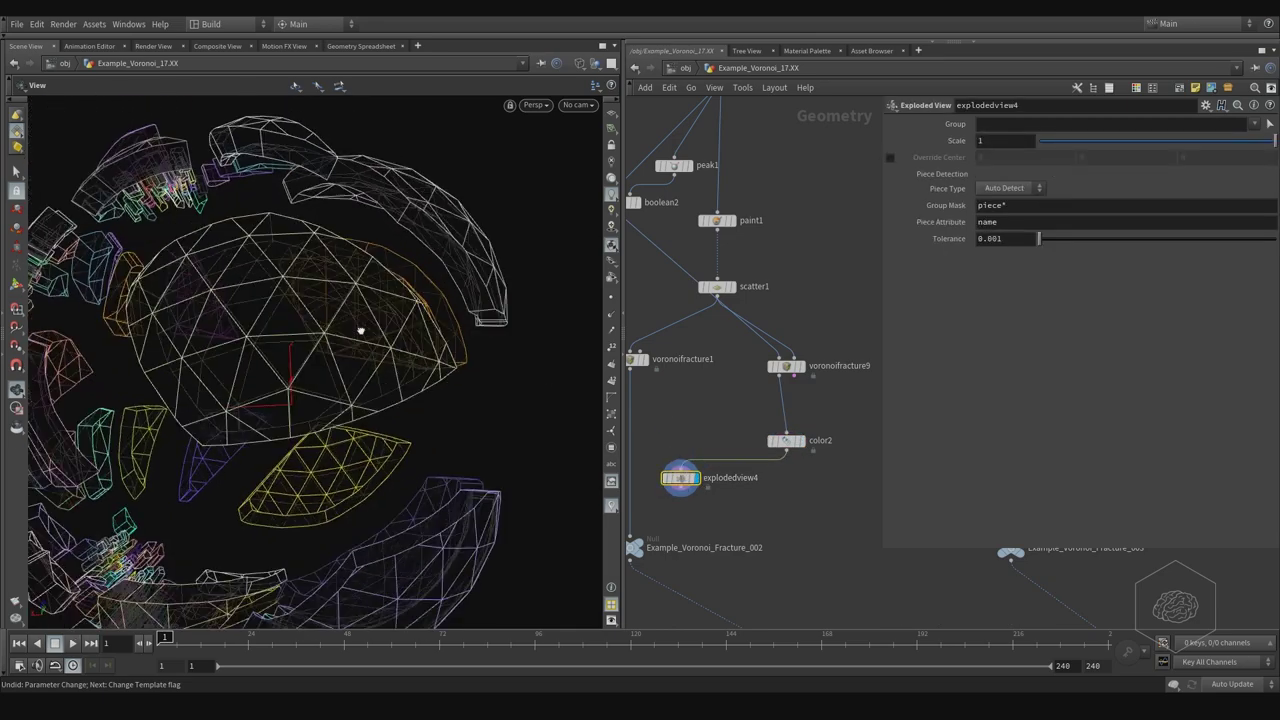
# Orbit the viewport around the coloured exploded pieces to inspect them.
pyautogui.moveTo(467, 267)
pyautogui.mouseDown()
pyautogui.moveTo(494, 283)
pyautogui.moveTo(417, 286)
pyautogui.mouseUp()
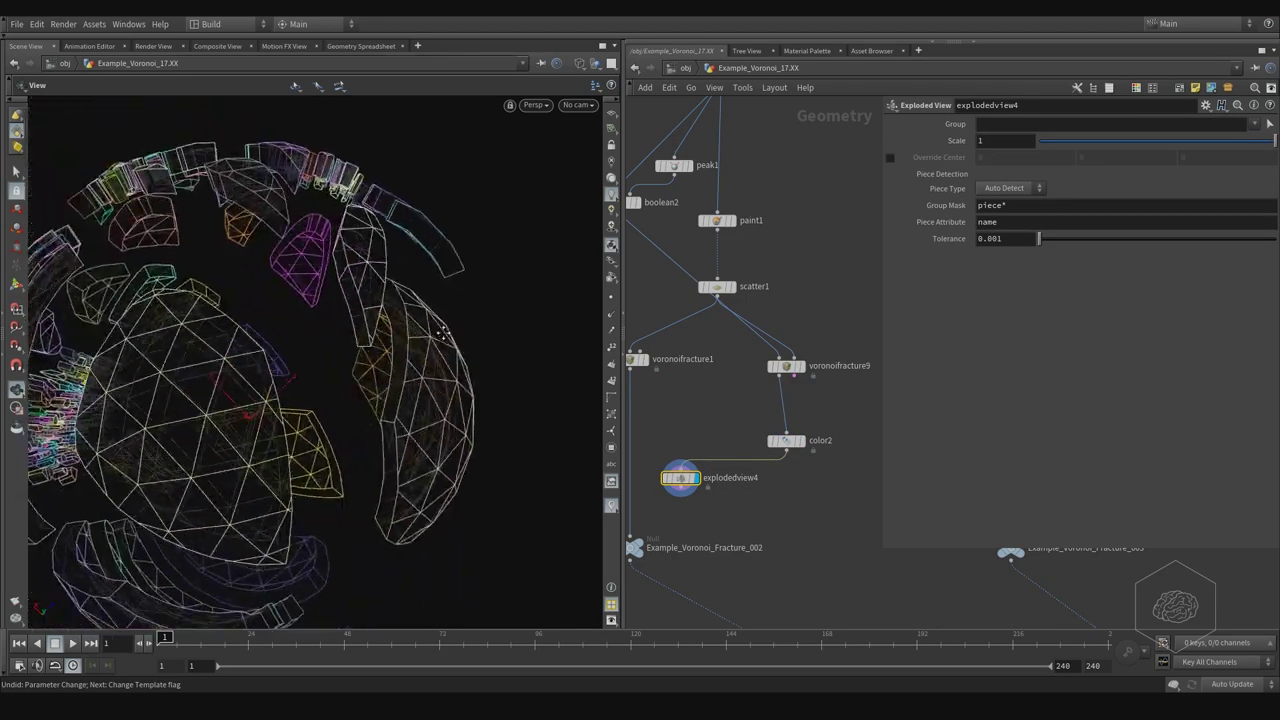
pyautogui.moveTo(290, 252)
pyautogui.mouseDown()
pyautogui.moveTo(356, 288)
pyautogui.moveTo(450, 302)
pyautogui.moveTo(374, 297)
pyautogui.moveTo(421, 262)
pyautogui.moveTo(334, 297)
pyautogui.moveTo(369, 254)
pyautogui.moveTo(337, 331)
pyautogui.mouseUp()
pyautogui.moveTo(304, 394)
pyautogui.mouseDown()
pyautogui.moveTo(251, 363)
pyautogui.moveTo(409, 366)
pyautogui.moveTo(349, 360)
pyautogui.moveTo(363, 371)
pyautogui.moveTo(386, 337)
pyautogui.moveTo(384, 308)
pyautogui.mouseUp()
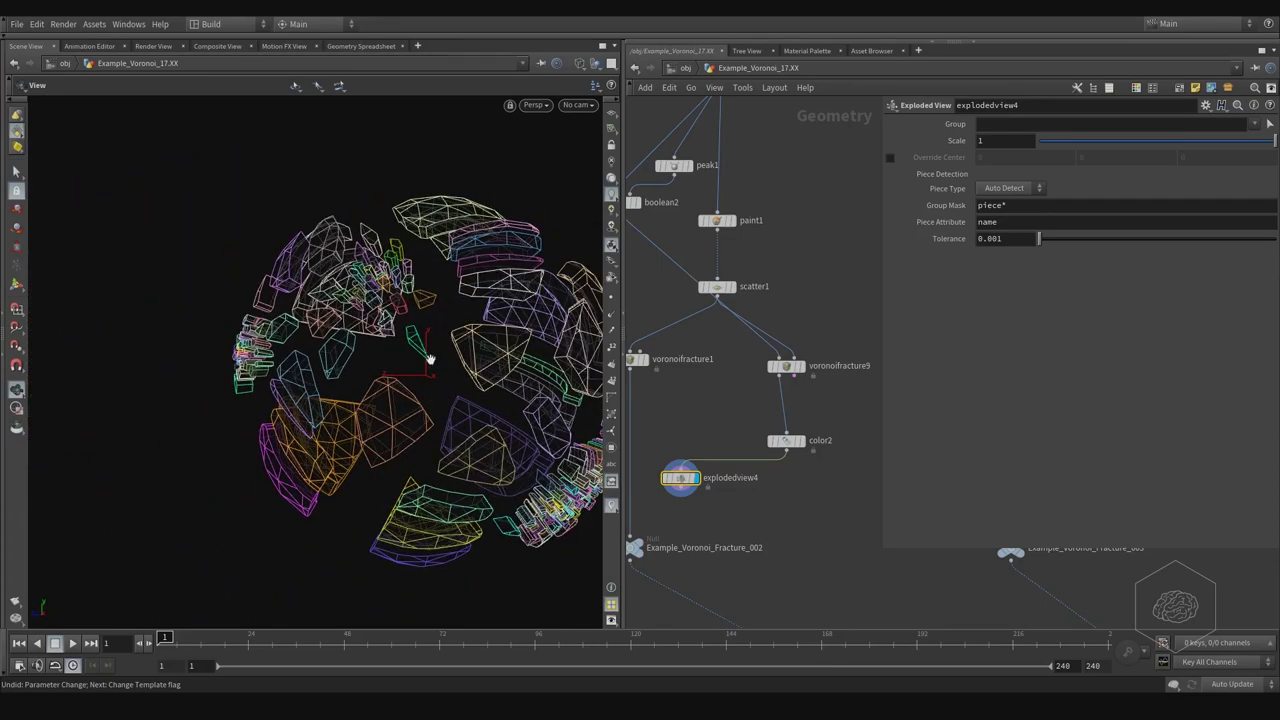
pyautogui.moveTo(429, 358)
pyautogui.mouseDown()
pyautogui.moveTo(449, 349)
pyautogui.moveTo(374, 309)
pyautogui.moveTo(357, 334)
pyautogui.moveTo(508, 340)
pyautogui.moveTo(414, 371)
pyautogui.moveTo(491, 320)
pyautogui.moveTo(417, 337)
pyautogui.moveTo(506, 343)
pyautogui.mouseUp()
pyautogui.moveTo(706, 399); pyautogui.dragTo(802, 367, button='middle')
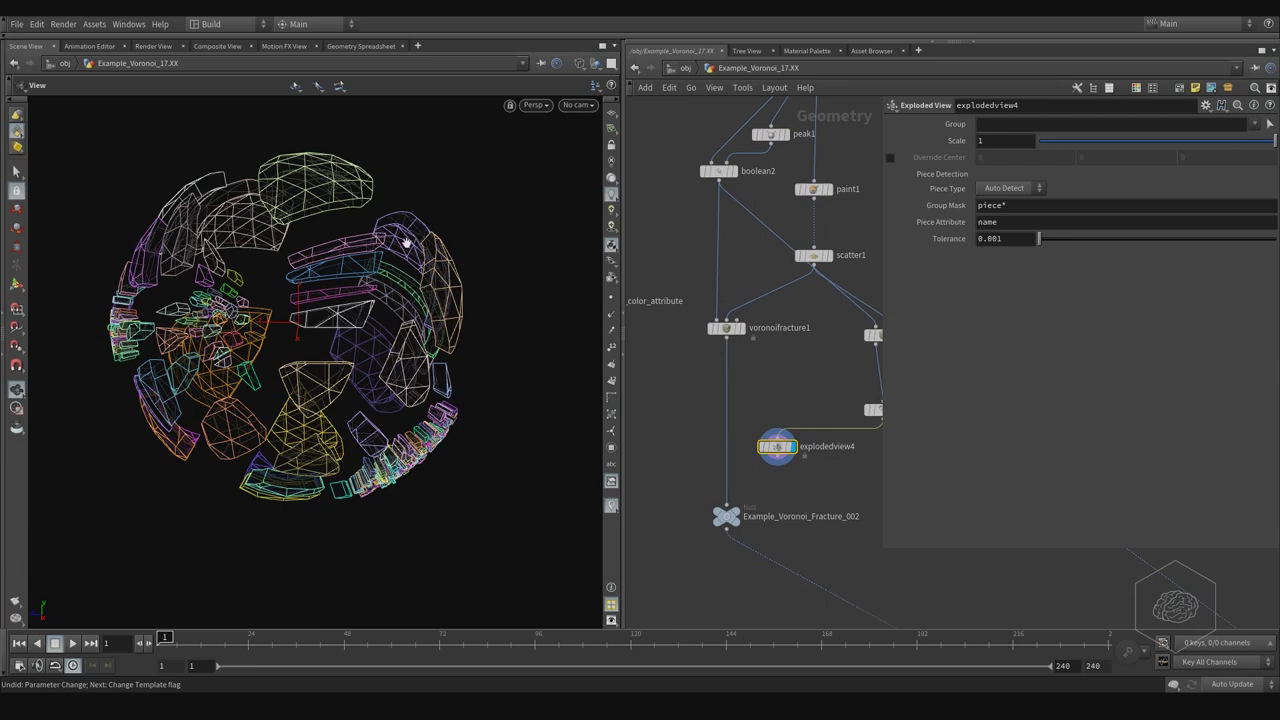
pyautogui.moveTo(563, 289)
pyautogui.mouseDown()
pyautogui.moveTo(409, 346)
pyautogui.moveTo(420, 351)
pyautogui.mouseUp()
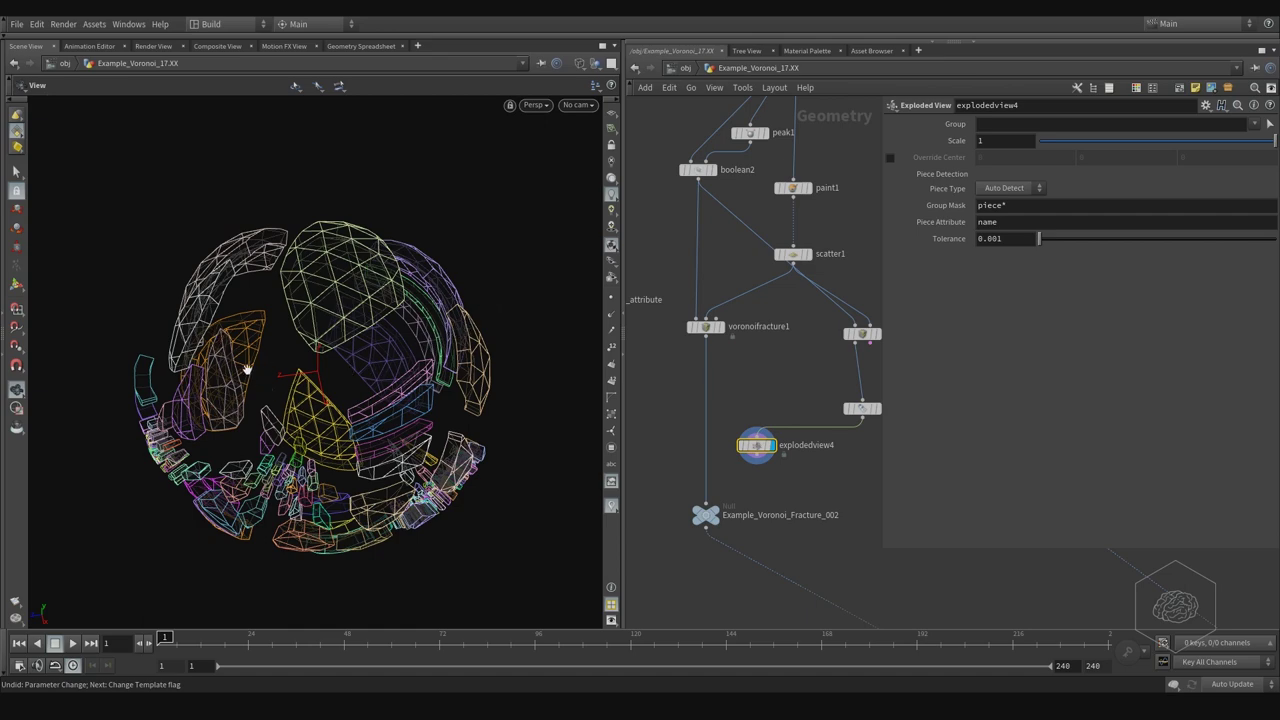
pyautogui.moveTo(272, 368)
pyautogui.mouseDown()
pyautogui.moveTo(372, 352)
pyautogui.moveTo(309, 323)
pyautogui.mouseUp()
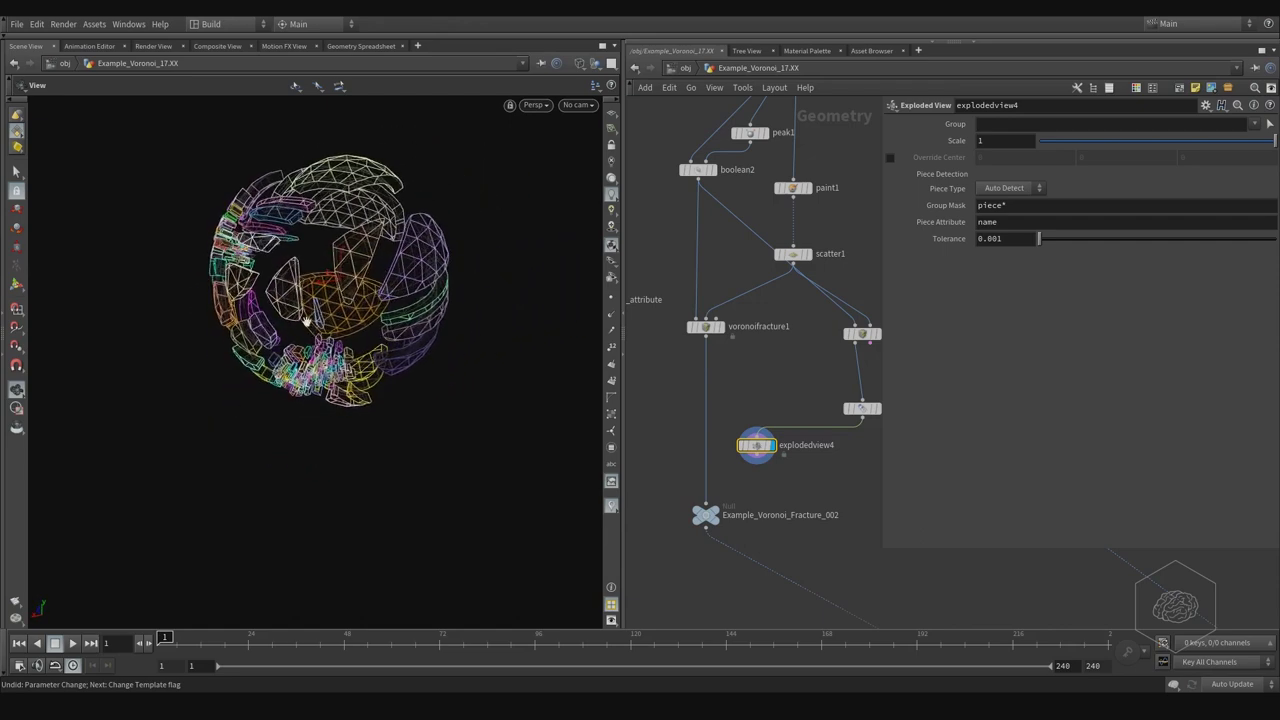
# Line up voronoifracture9, color2 and explodedview4, then insert a Switch node on the fracture wire.
pyautogui.moveTo(858, 371); pyautogui.dragTo(803, 303, button='middle')
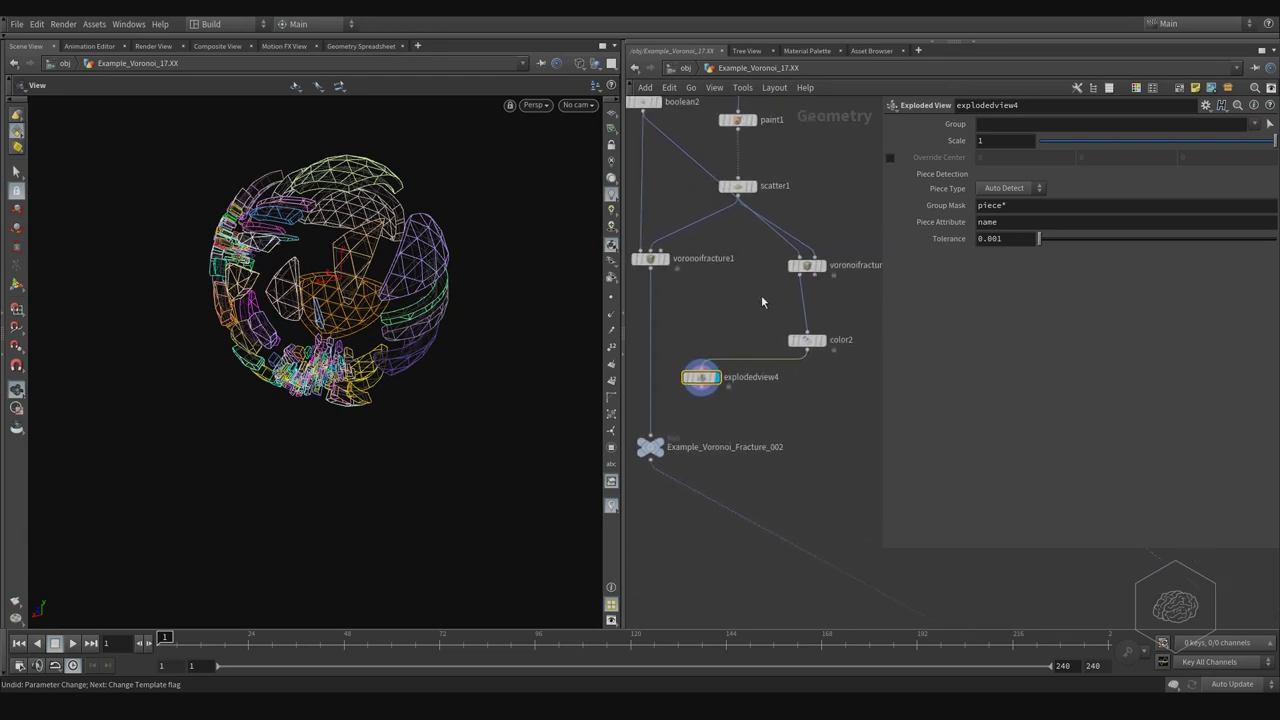
pyautogui.moveTo(805, 273)
pyautogui.mouseDown()
pyautogui.moveTo(764, 284)
pyautogui.moveTo(762, 266)
pyautogui.mouseUp()
pyautogui.moveTo(807, 341); pyautogui.dragTo(756, 306)
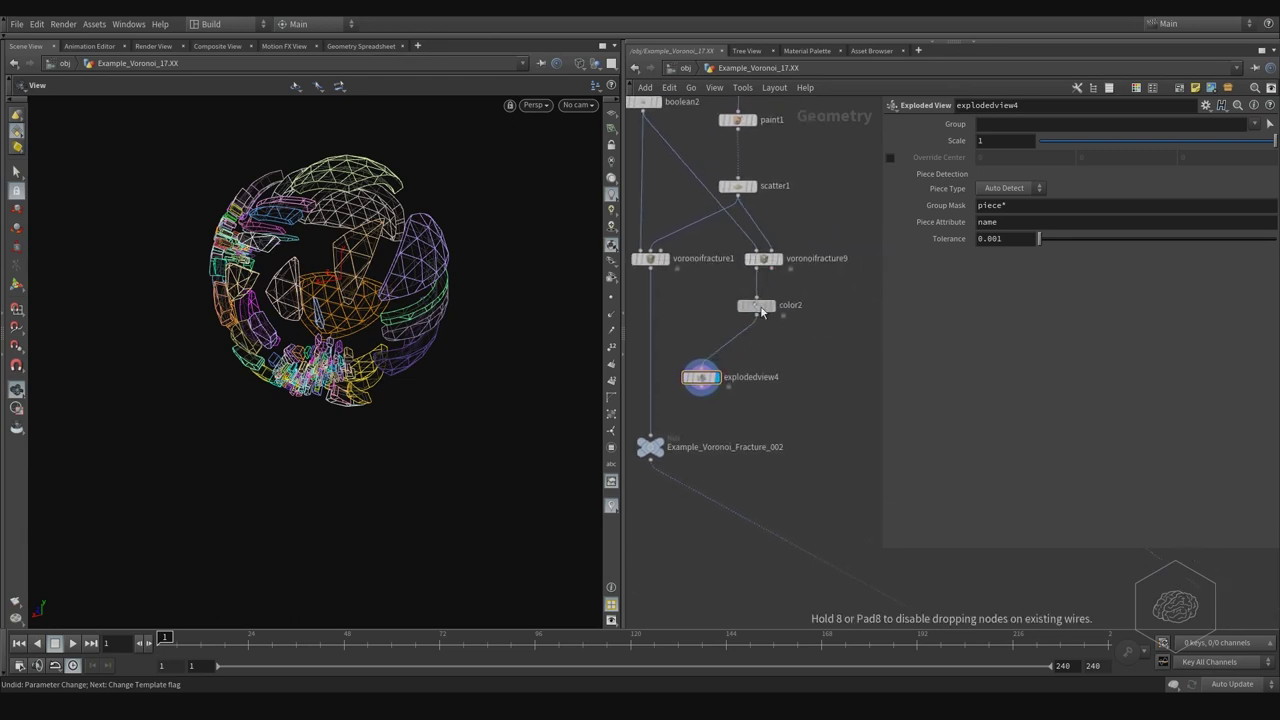
pyautogui.moveTo(702, 378); pyautogui.dragTo(765, 381)
pyautogui.press('Tab')
pyautogui.write('sw')
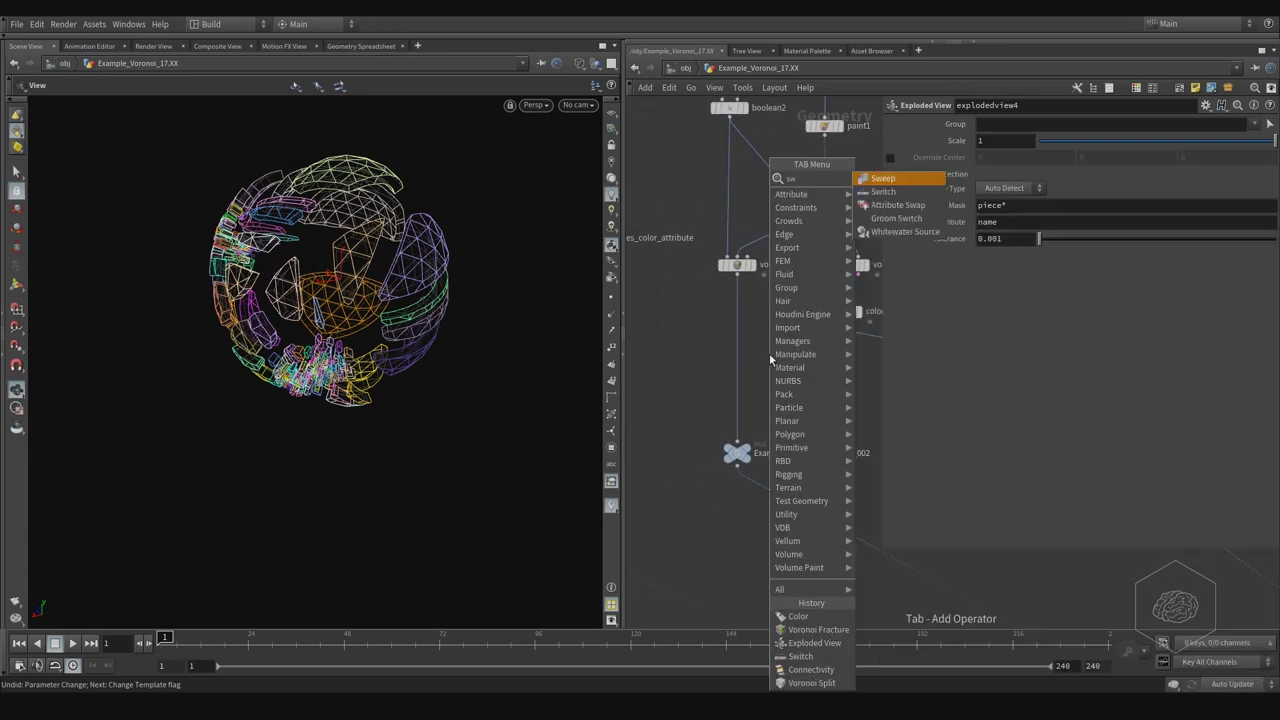
pyautogui.write('itch')
pyautogui.press('Down')
pyautogui.press('Return')
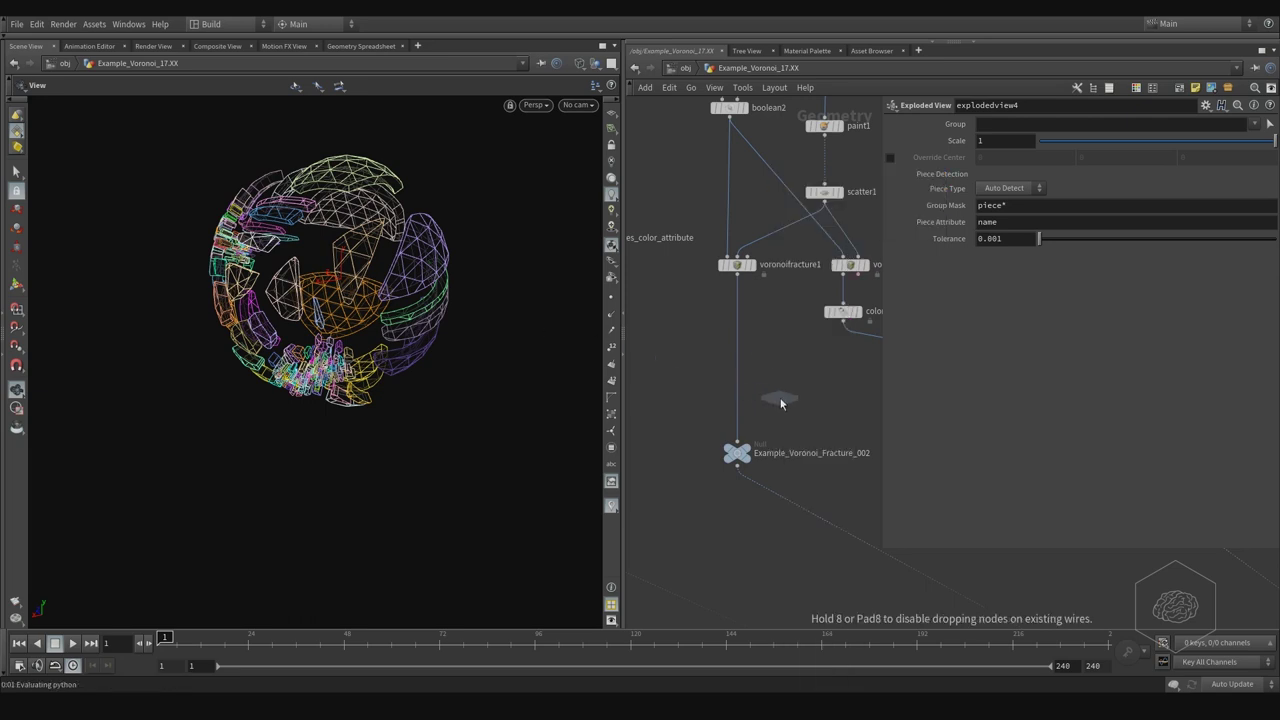
pyautogui.click(797, 383)
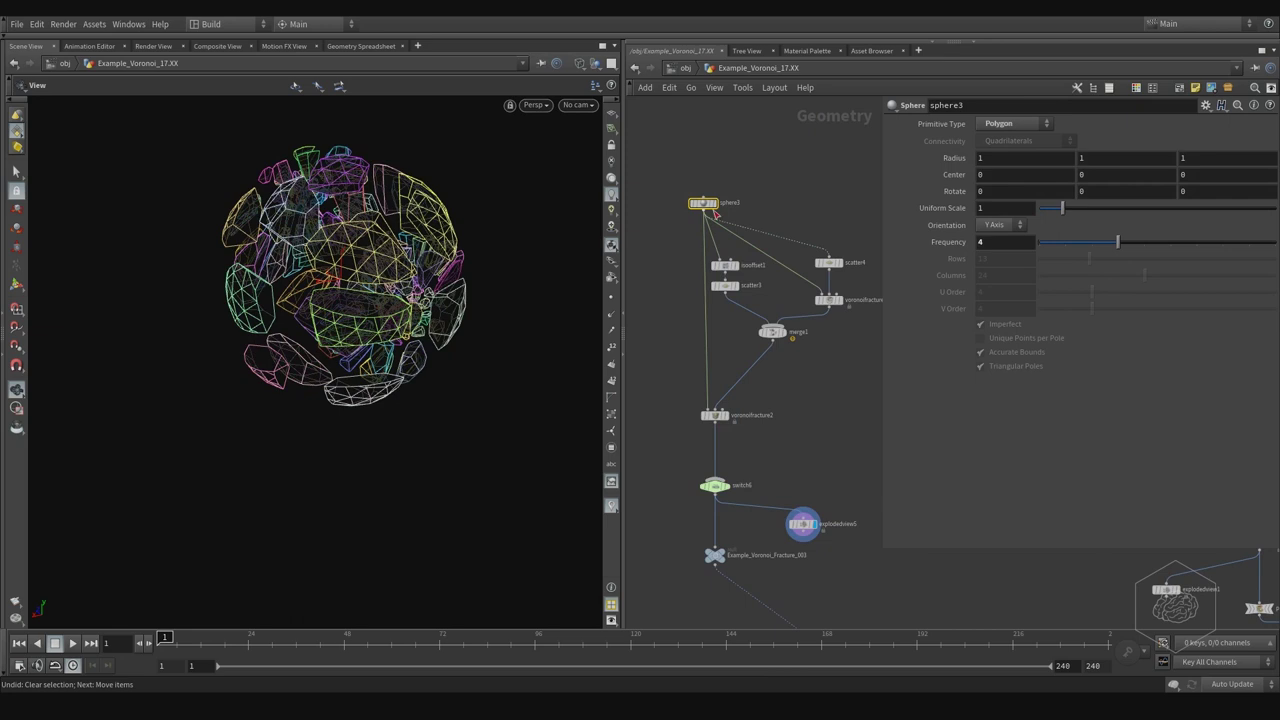
# Display sphere3, then isooffset1, then scatter3's scattered points in turn.
pyautogui.click(713, 204)
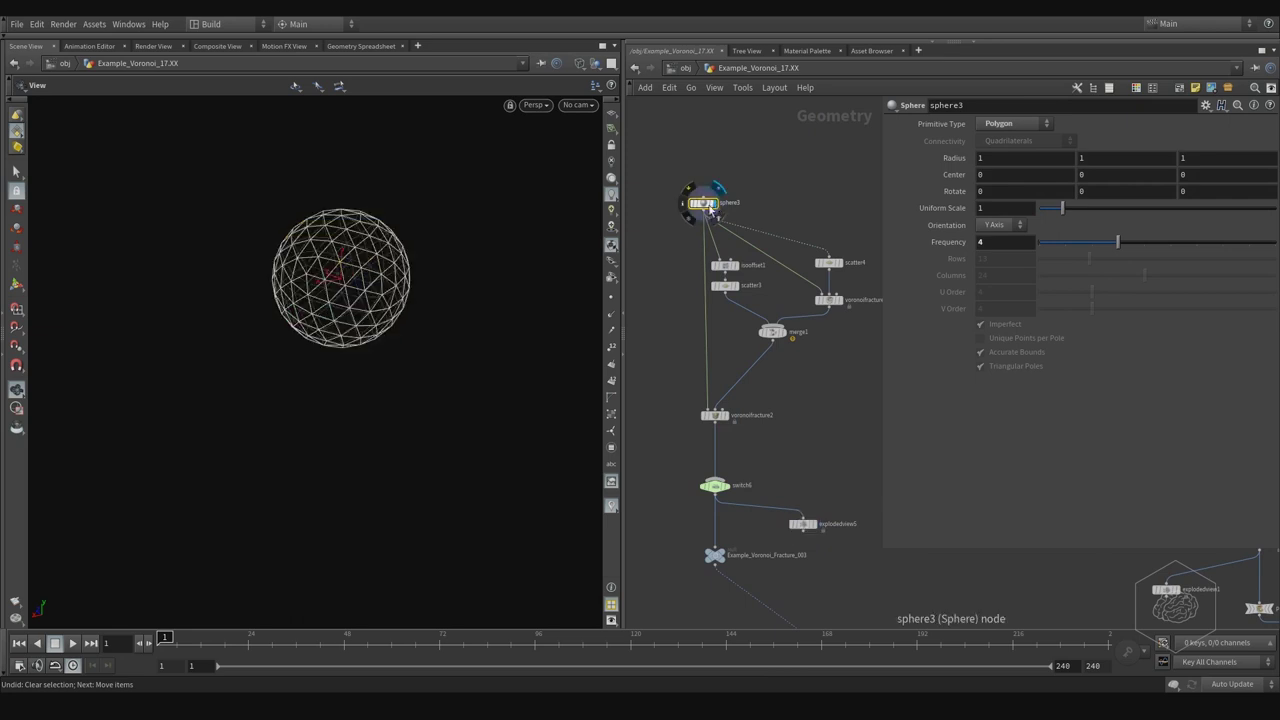
pyautogui.moveTo(404, 280); pyautogui.dragTo(406, 311)
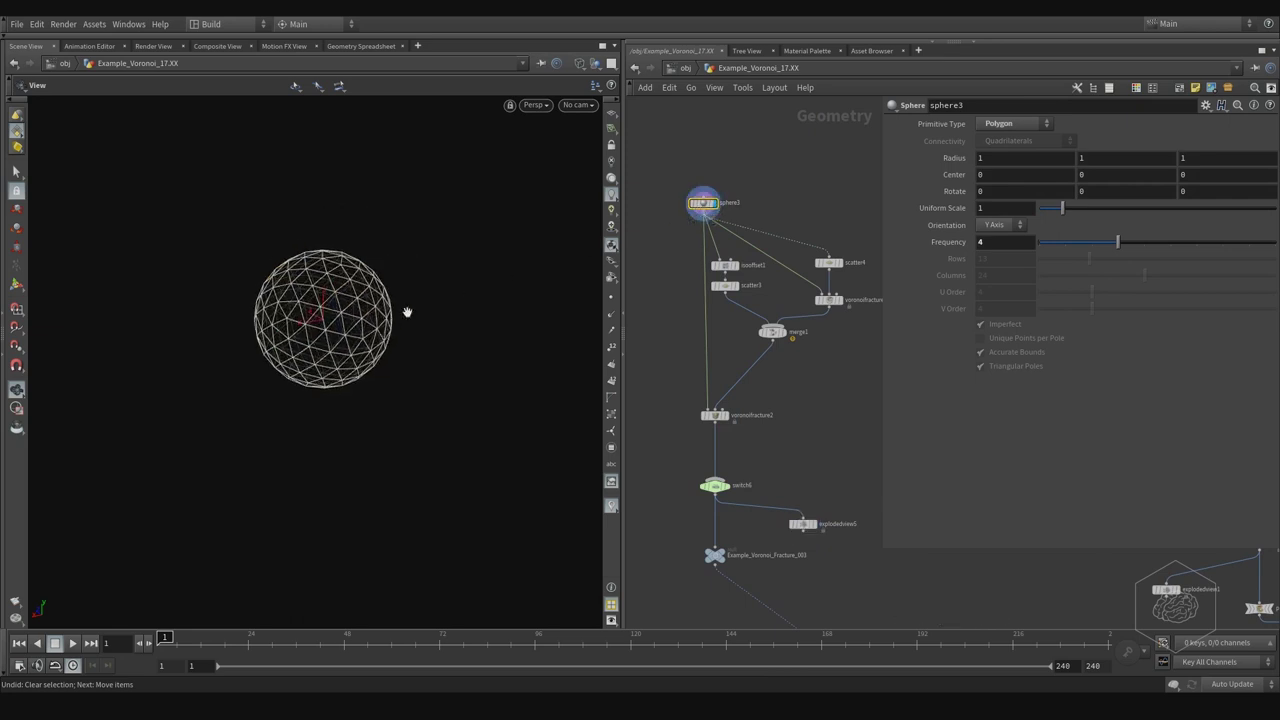
pyautogui.rightClick(747, 270)
pyautogui.click(816, 211)
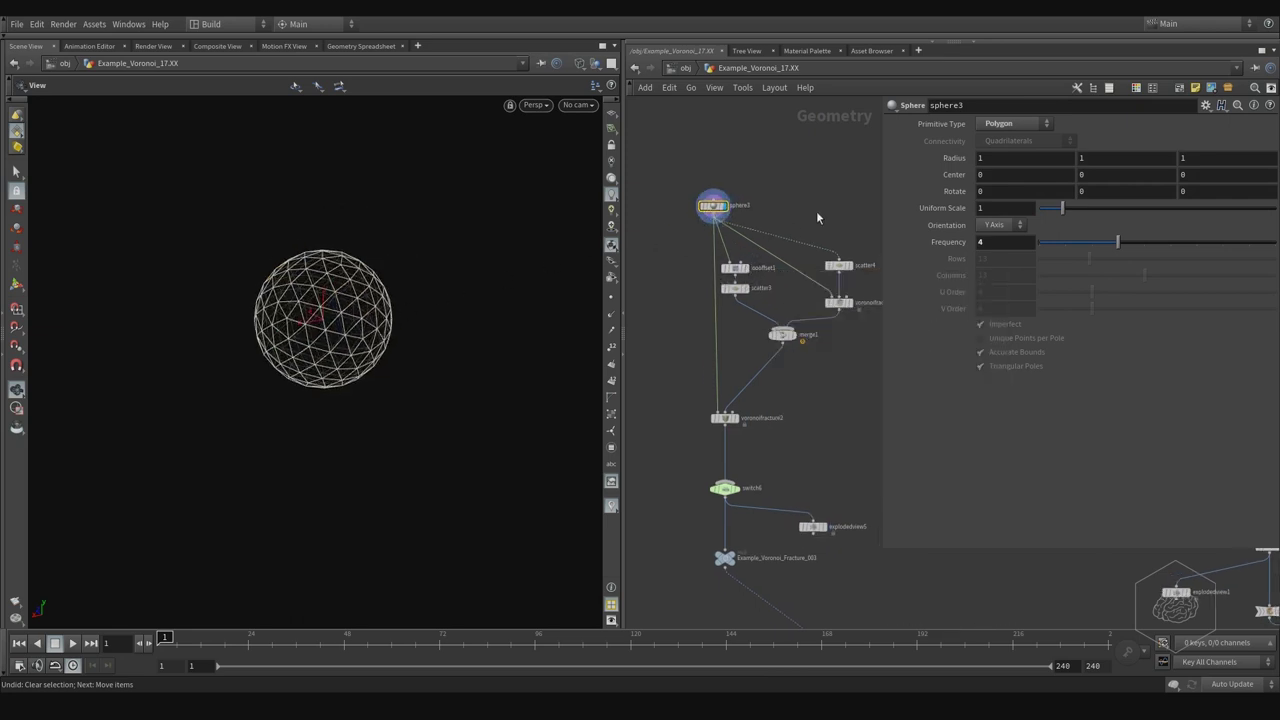
pyautogui.click(746, 270)
pyautogui.click(748, 296)
# Inspect scatter3, merge1 and voronoifracturepoints1, and display scatter4's two points.
pyautogui.click(740, 292)
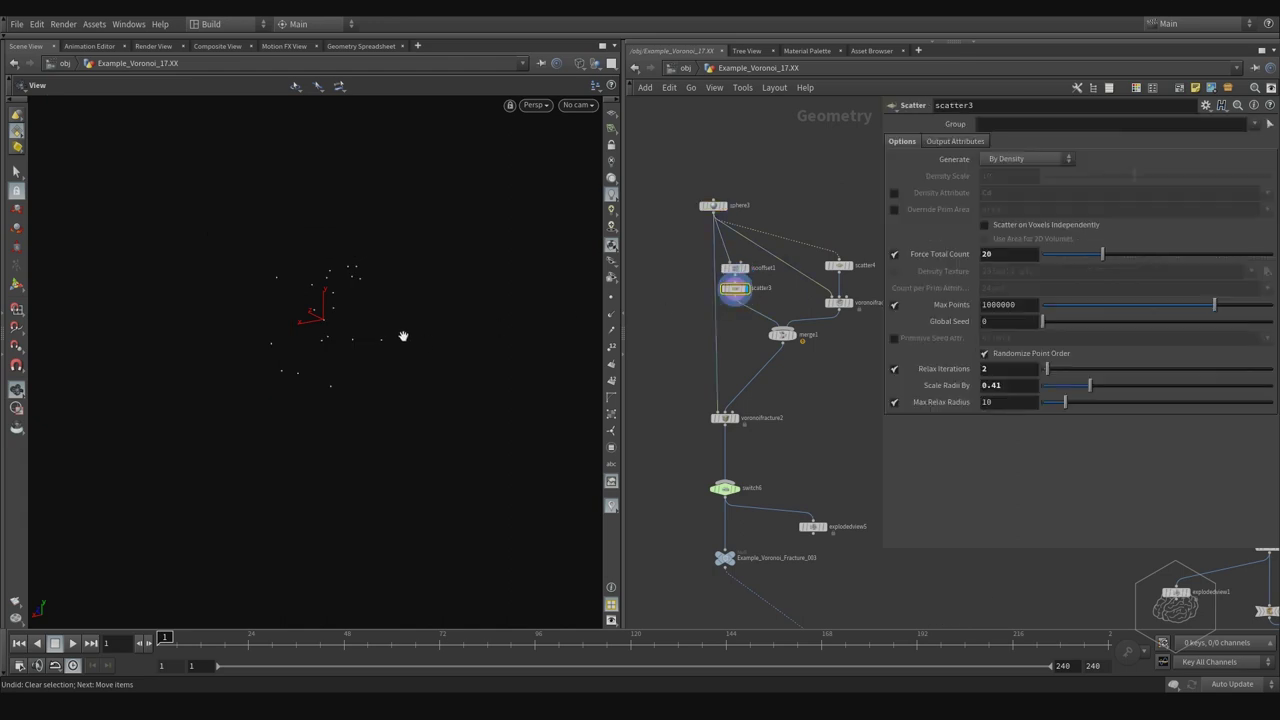
pyautogui.moveTo(774, 314); pyautogui.dragTo(717, 311, button='middle')
pyautogui.click(730, 332)
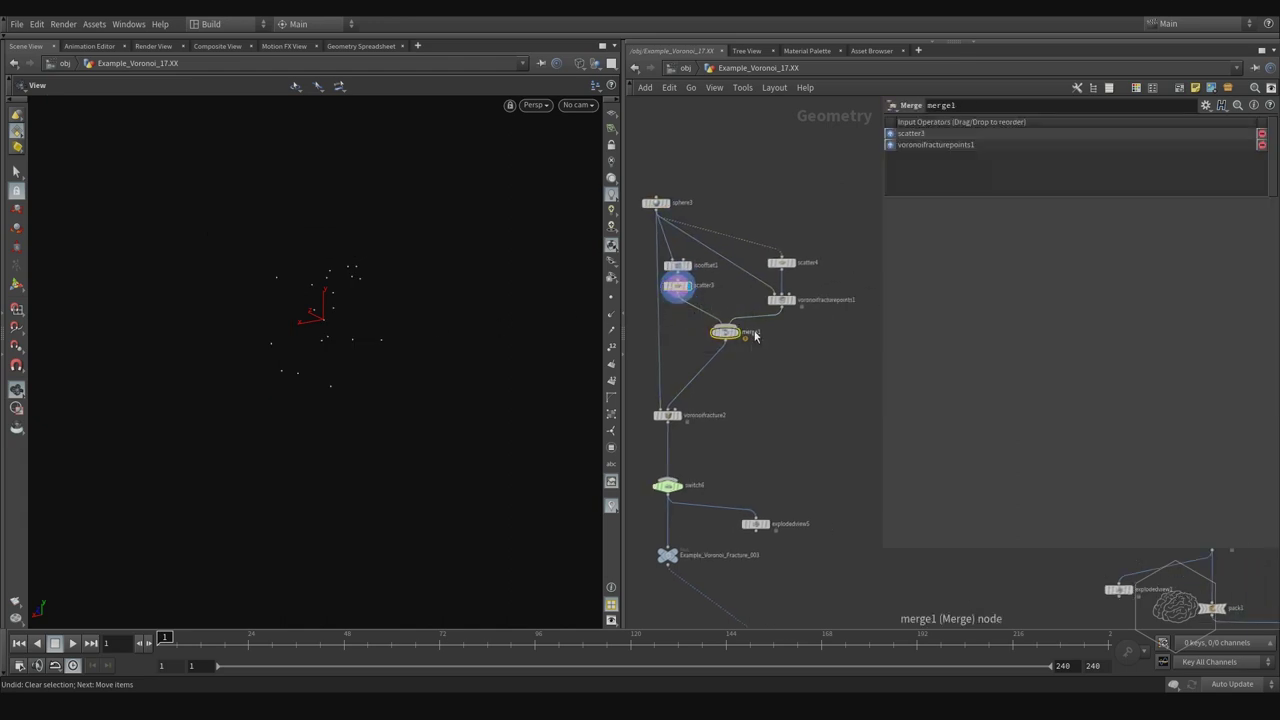
pyautogui.moveTo(846, 279); pyautogui.dragTo(738, 313)
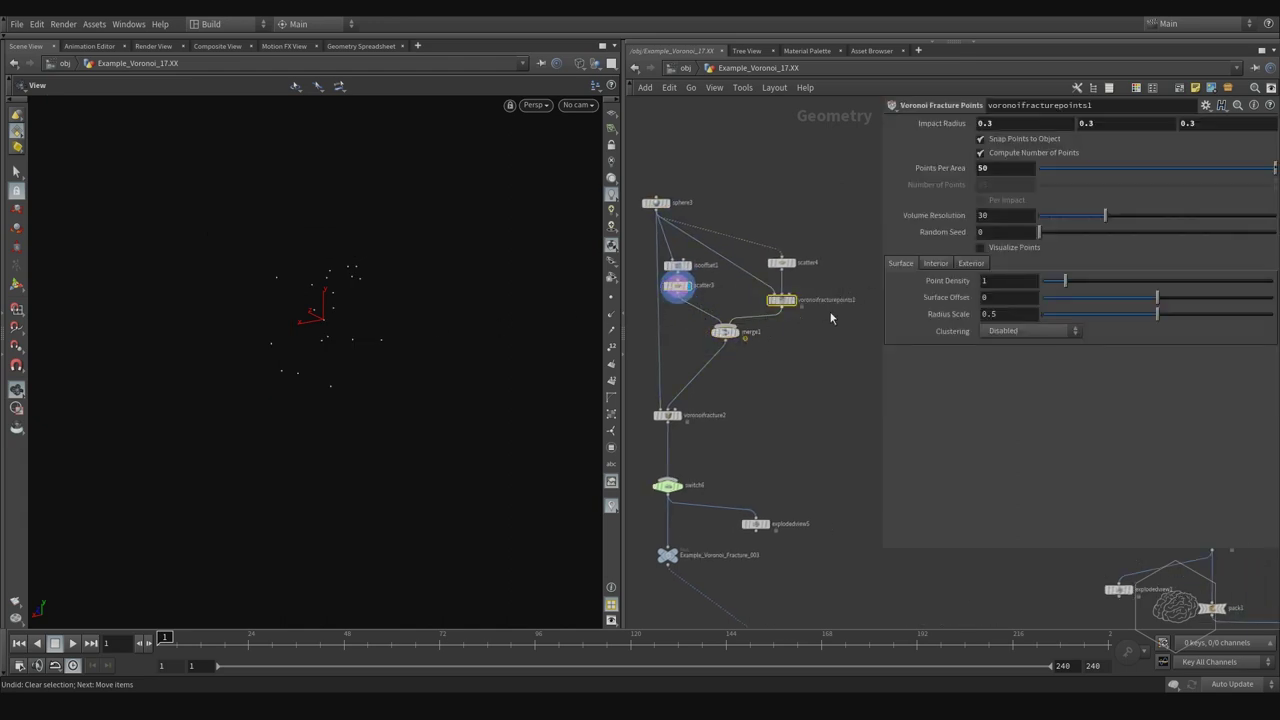
pyautogui.moveTo(840, 230); pyautogui.dragTo(778, 283)
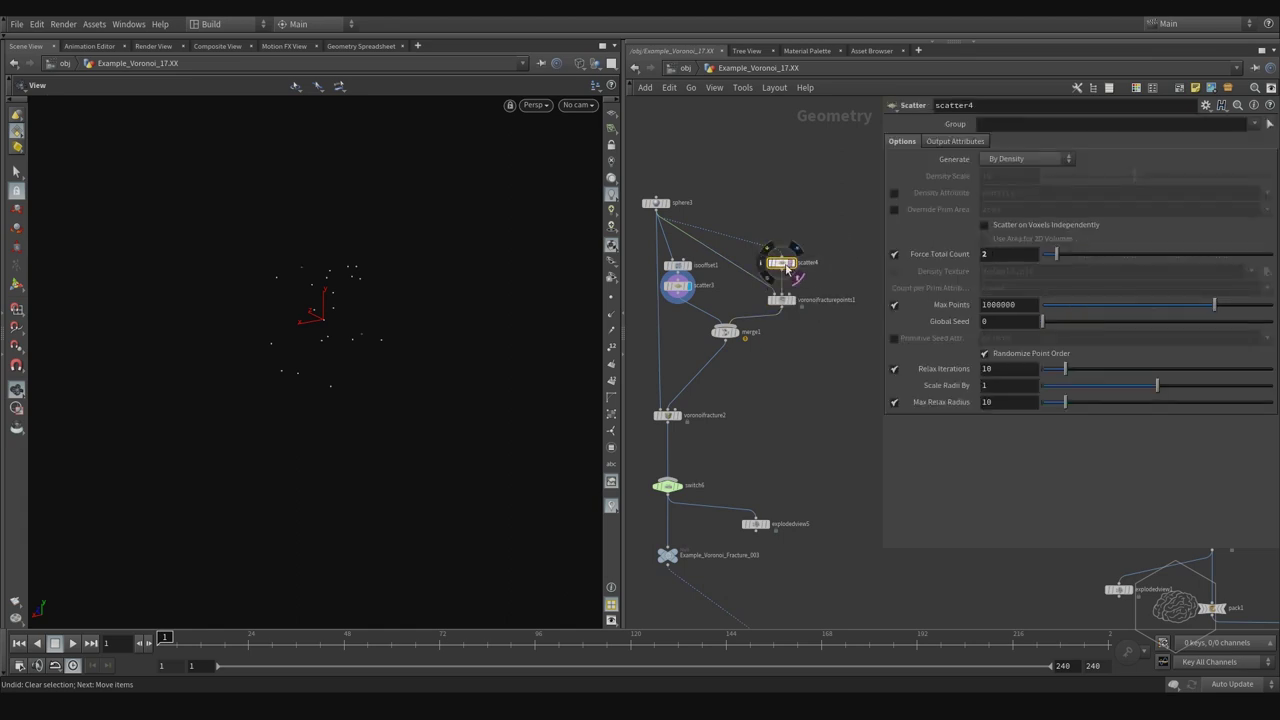
pyautogui.click(795, 250)
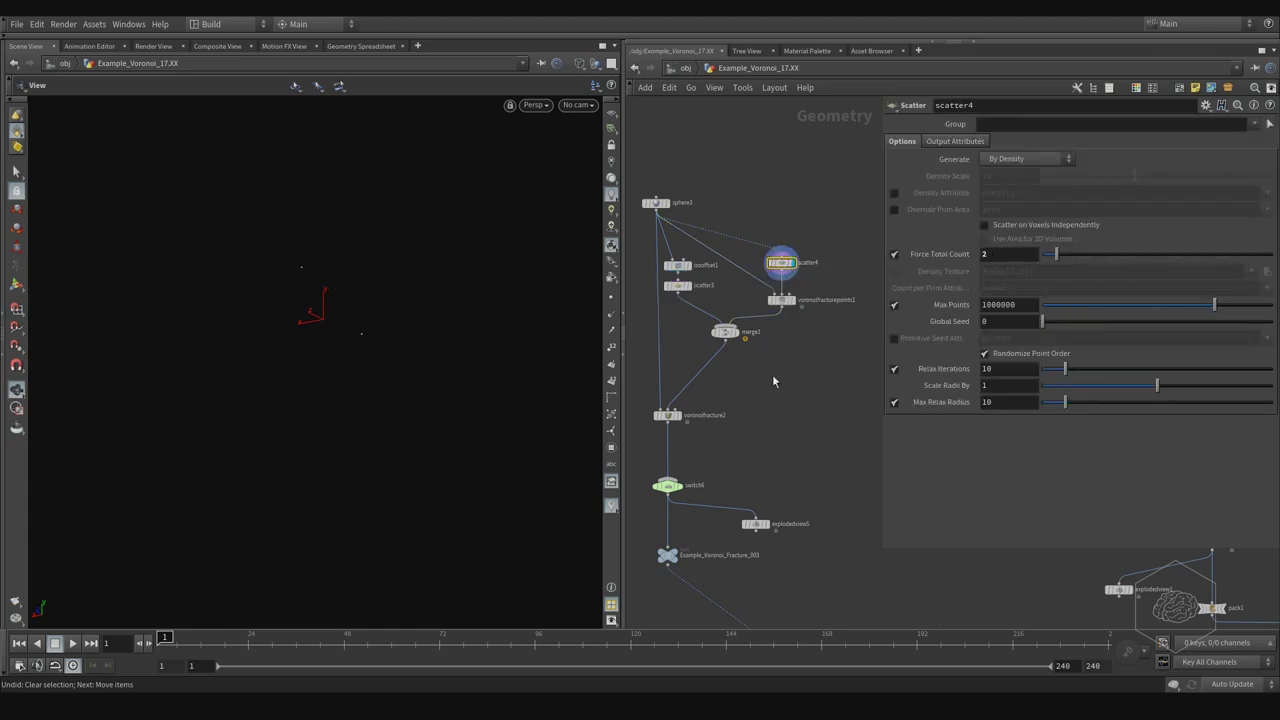
pyautogui.moveTo(772, 374); pyautogui.dragTo(757, 337, button='middle')
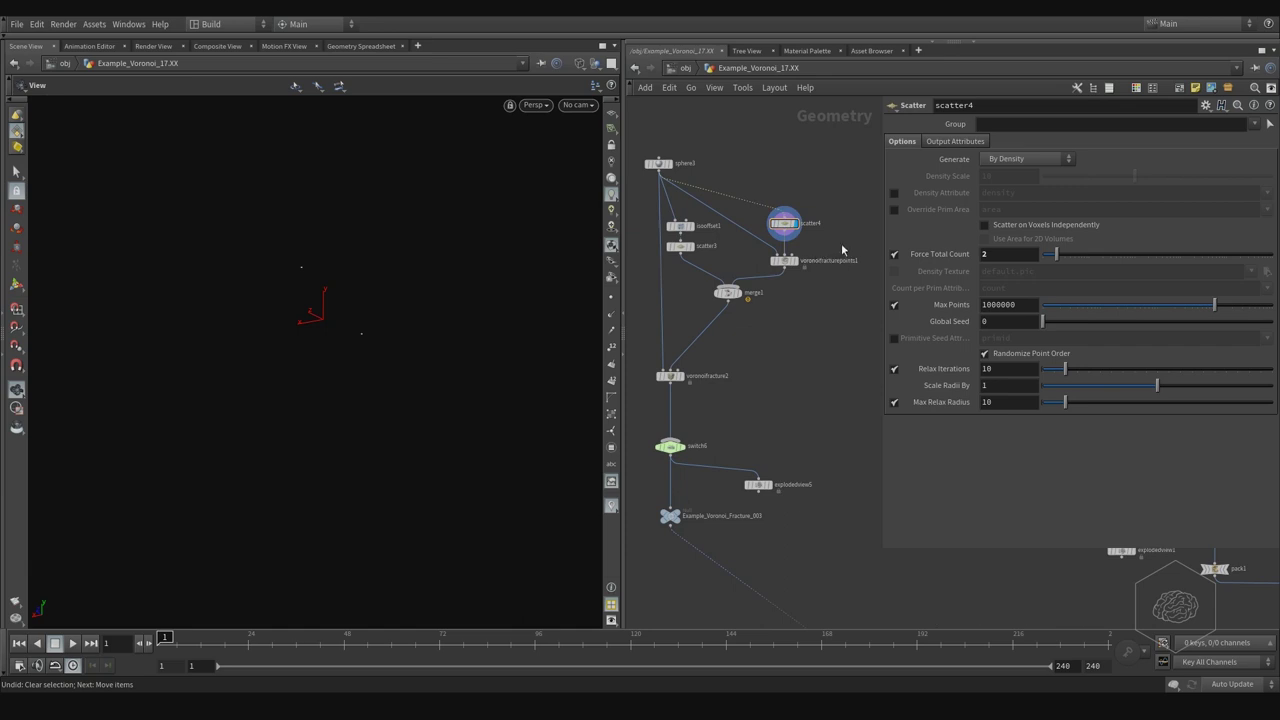
pyautogui.moveTo(846, 251); pyautogui.dragTo(760, 278)
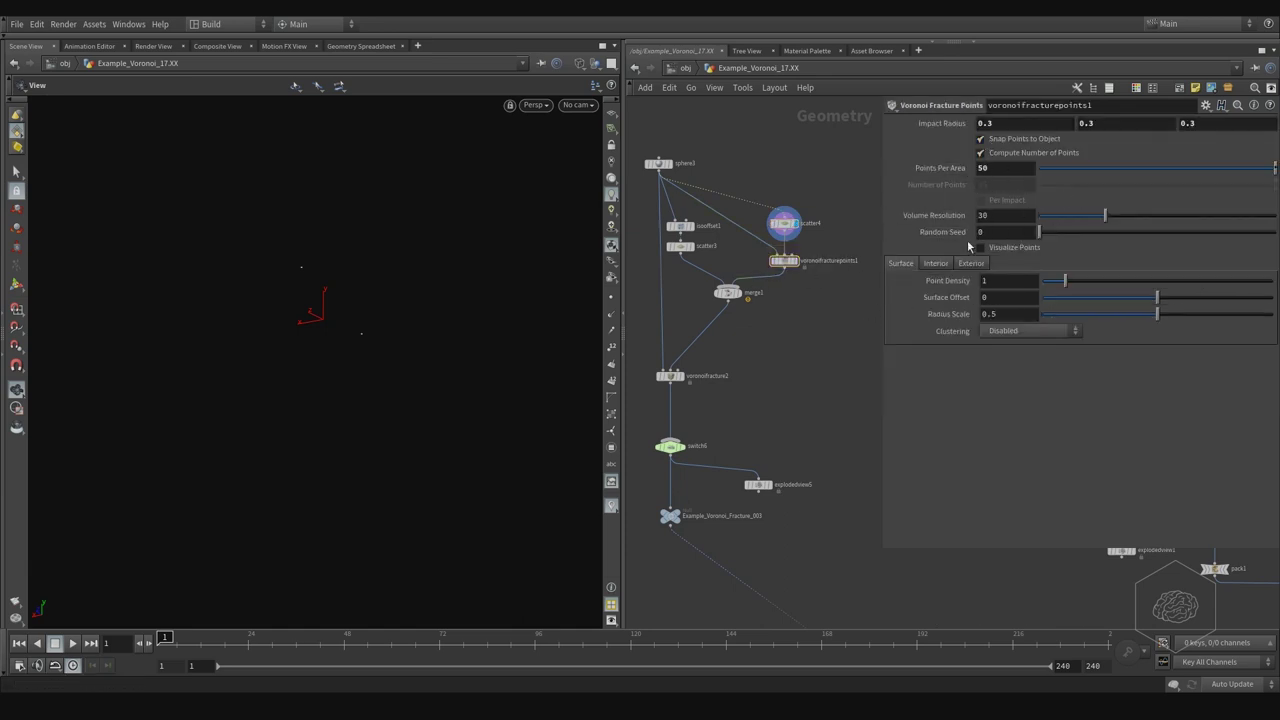
pyautogui.press('Tab')
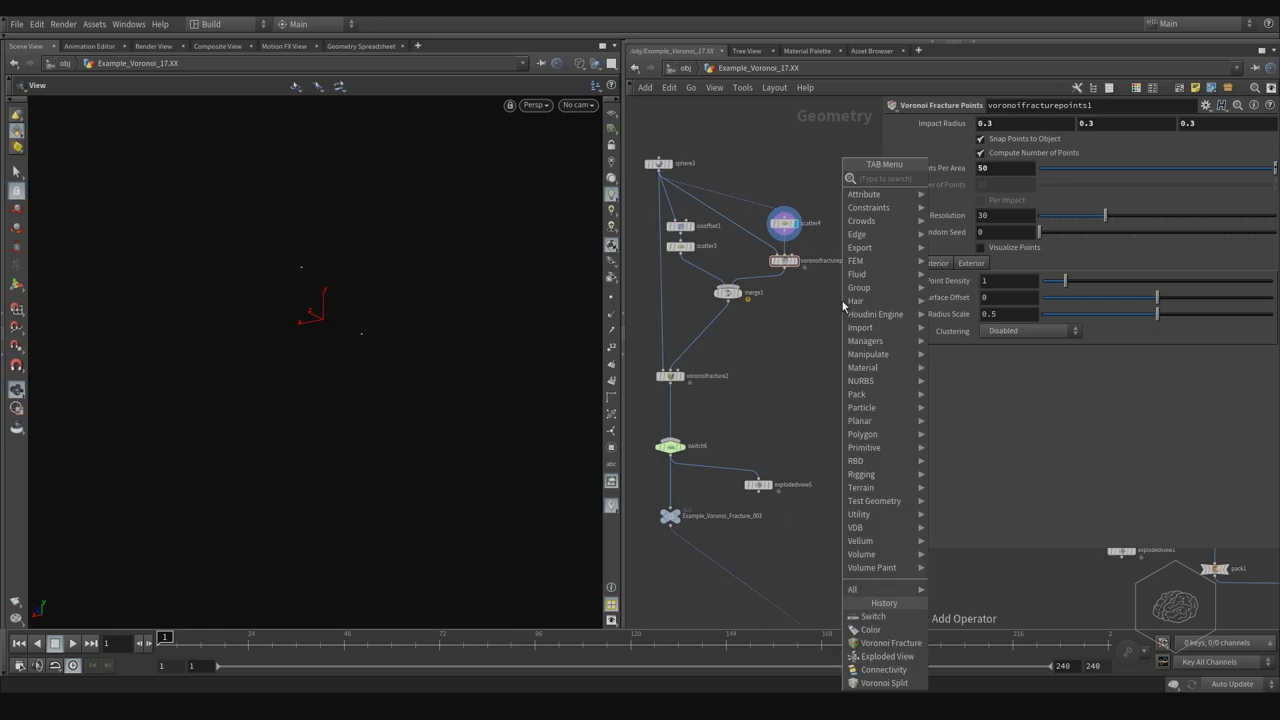
pyautogui.write('frav')
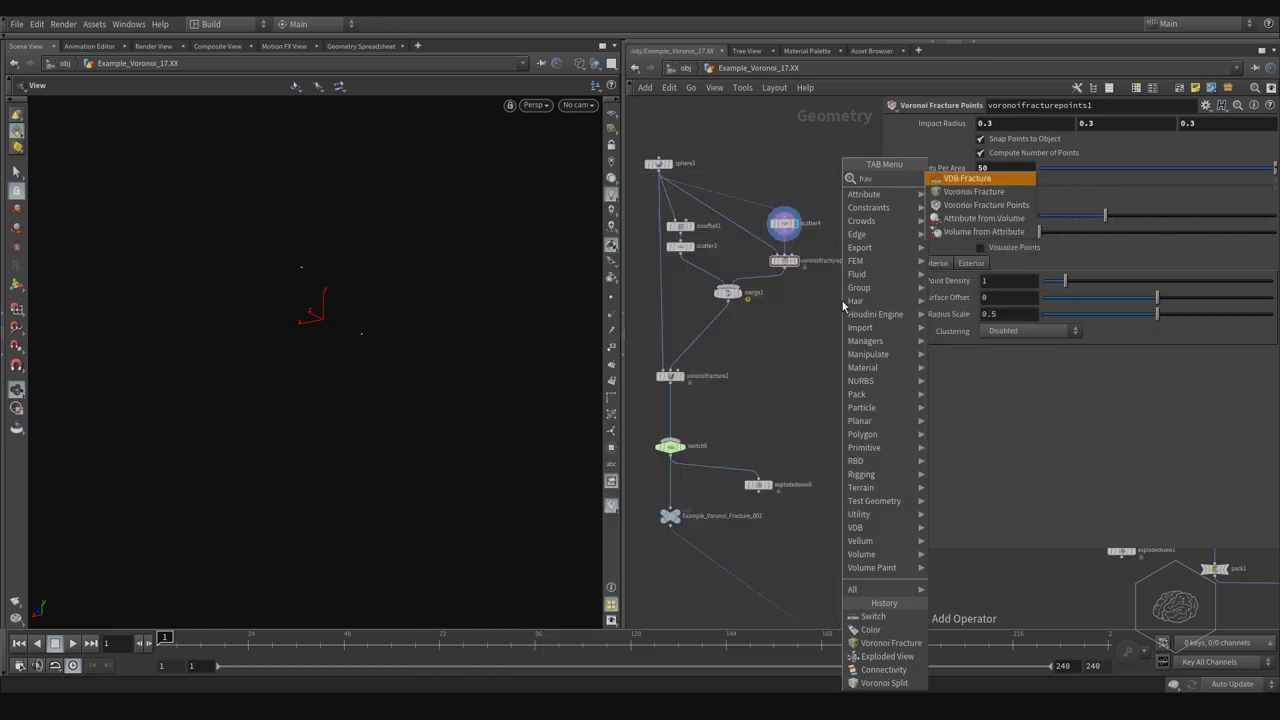
pyautogui.press('Down')
pyautogui.press('Down')
pyautogui.press('Return')
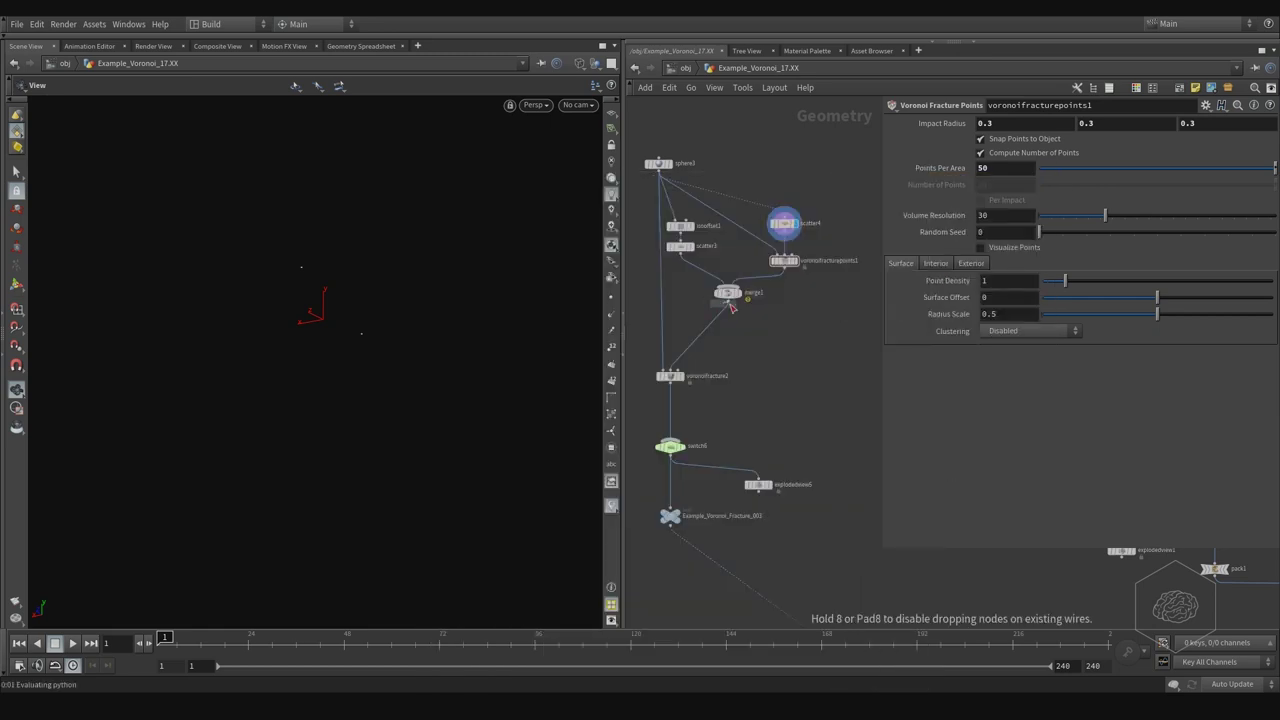
pyautogui.click(810, 298)
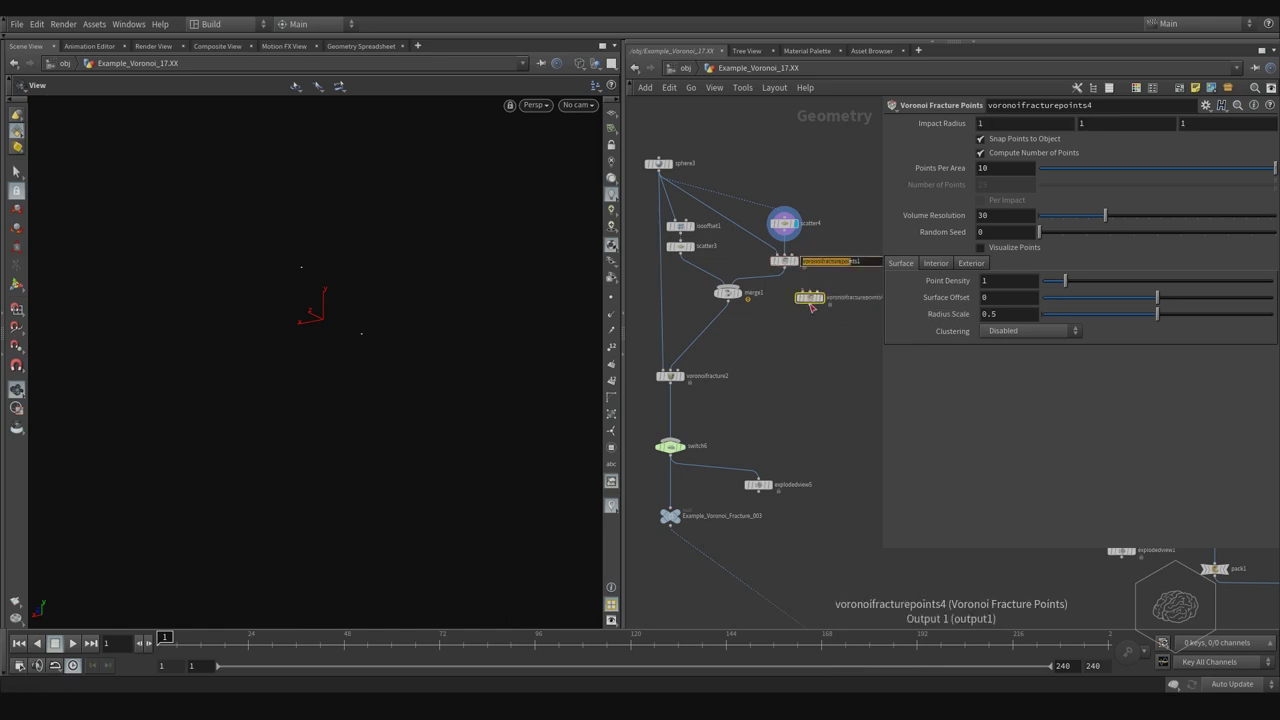
pyautogui.click(786, 261)
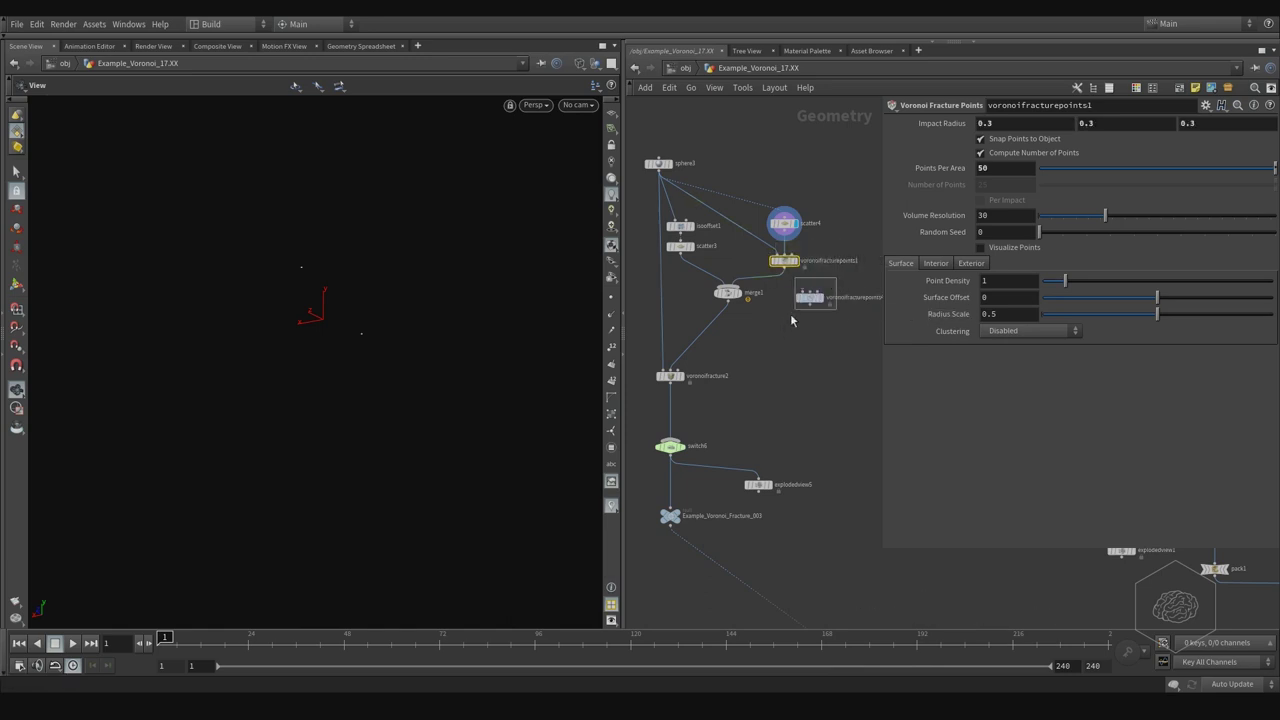
pyautogui.click(810, 297)
pyautogui.click(784, 261)
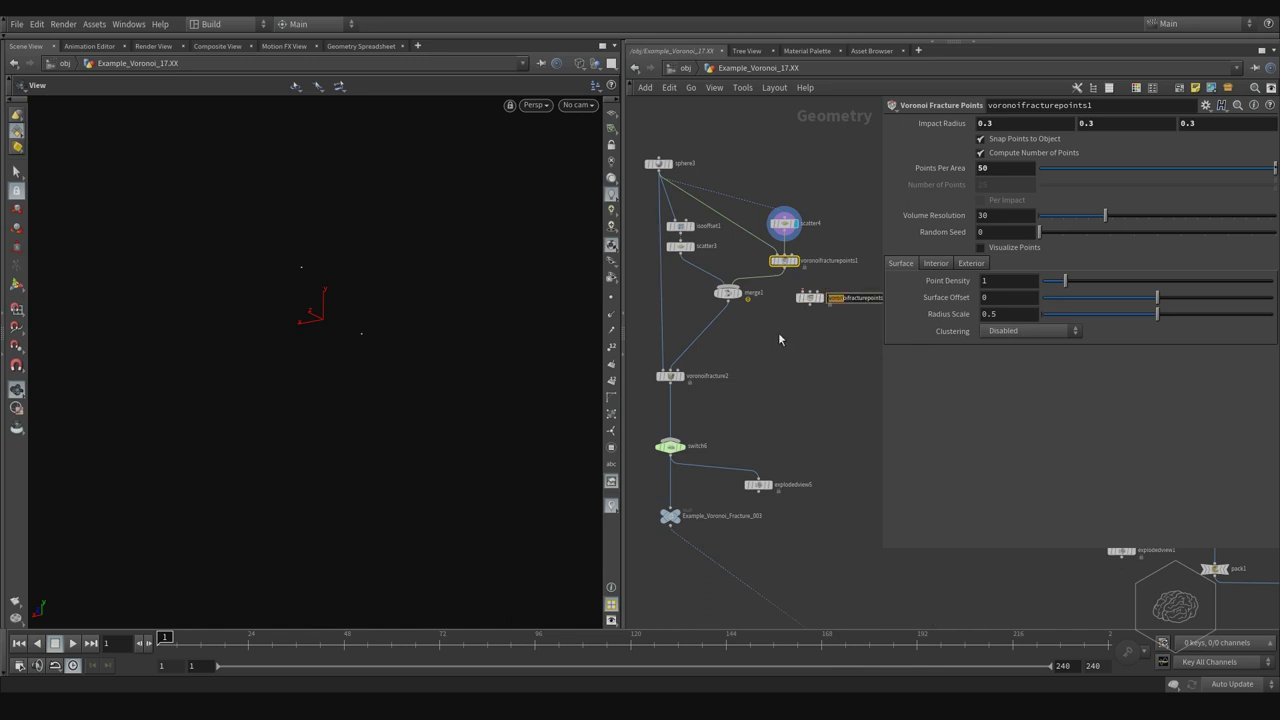
pyautogui.click(810, 304)
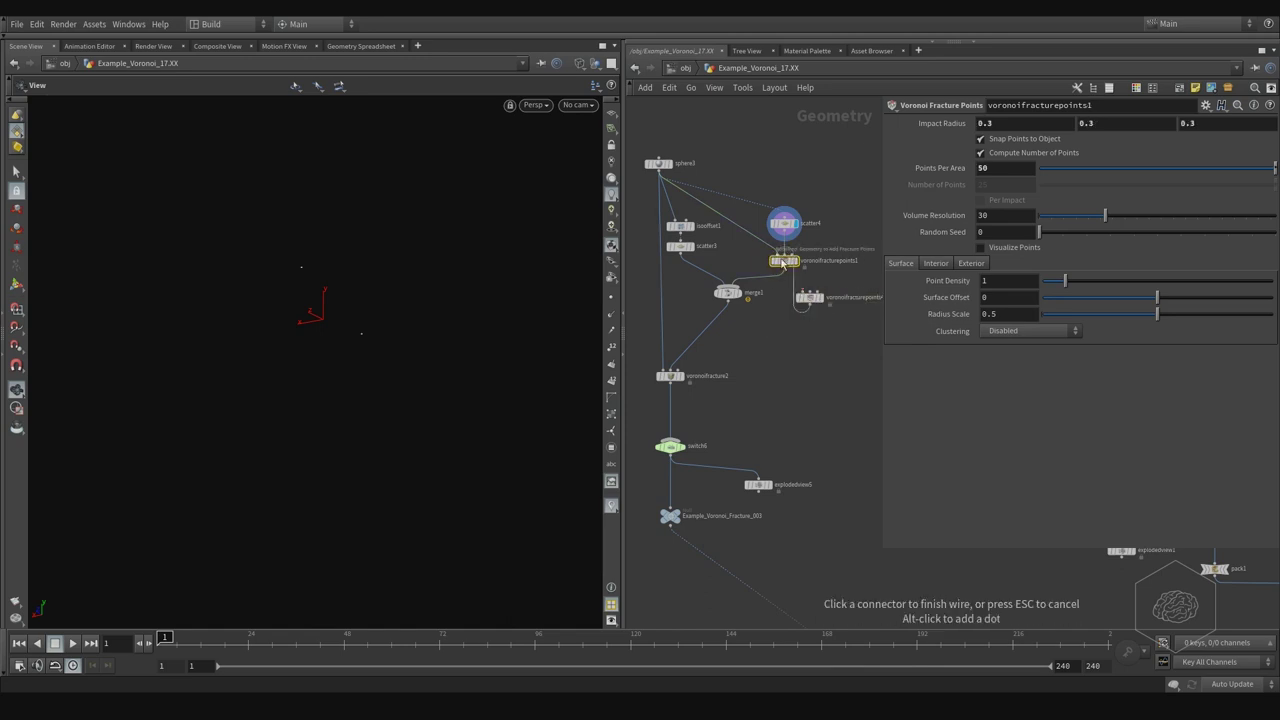
pyautogui.press('Escape')
pyautogui.click(810, 297)
# Delete the unneeded fracture points node and inspect voronoifracture2's settings.
pyautogui.press('Delete')
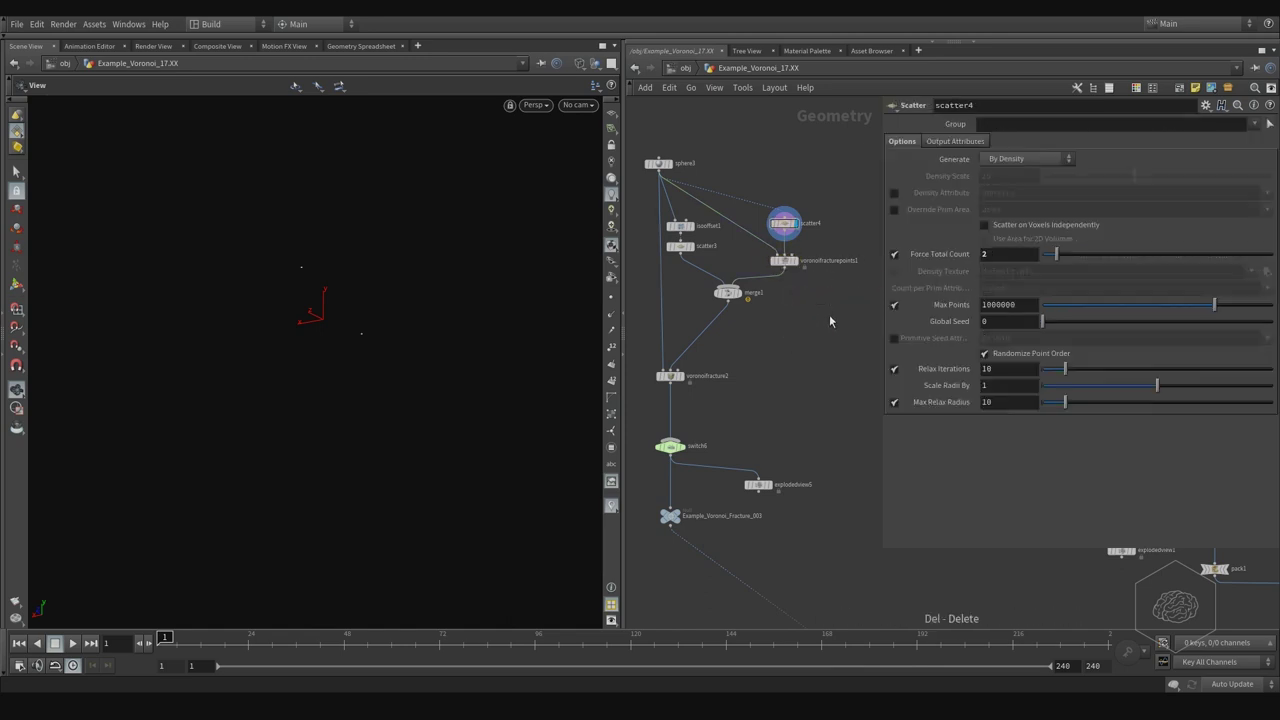
pyautogui.scroll(3, 806, 355)
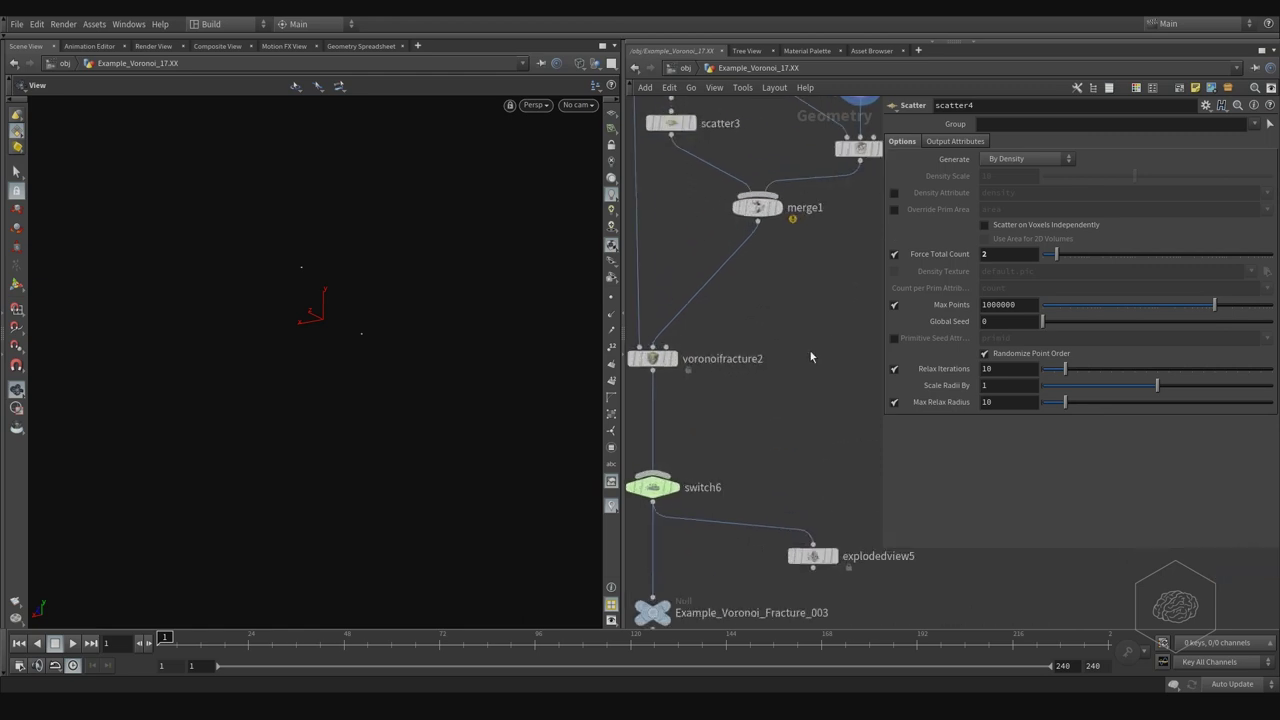
pyautogui.scroll(1, 803, 357)
pyautogui.click(735, 358)
pyautogui.scroll(-2, 777, 345)
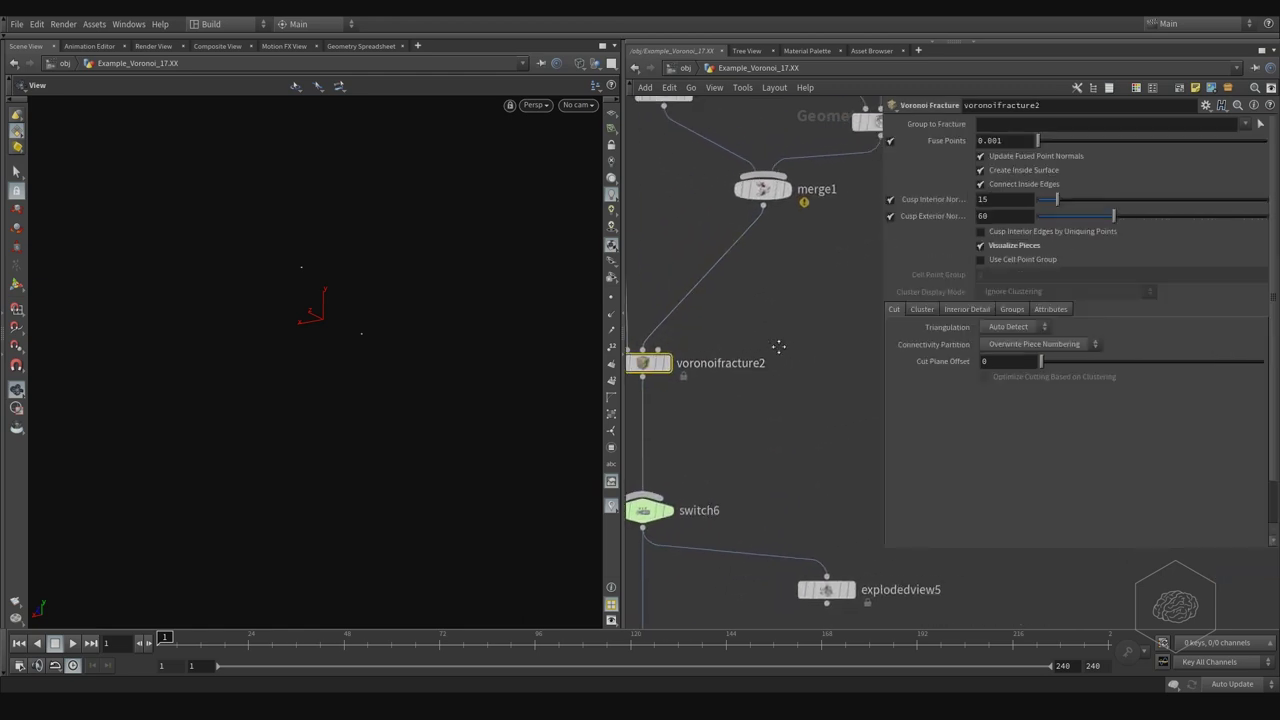
pyautogui.scroll(-2, 739, 336)
pyautogui.scroll(1, 788, 329)
pyautogui.hscroll(-3, 759, 312)
pyautogui.hscroll(-3, 811, 296)
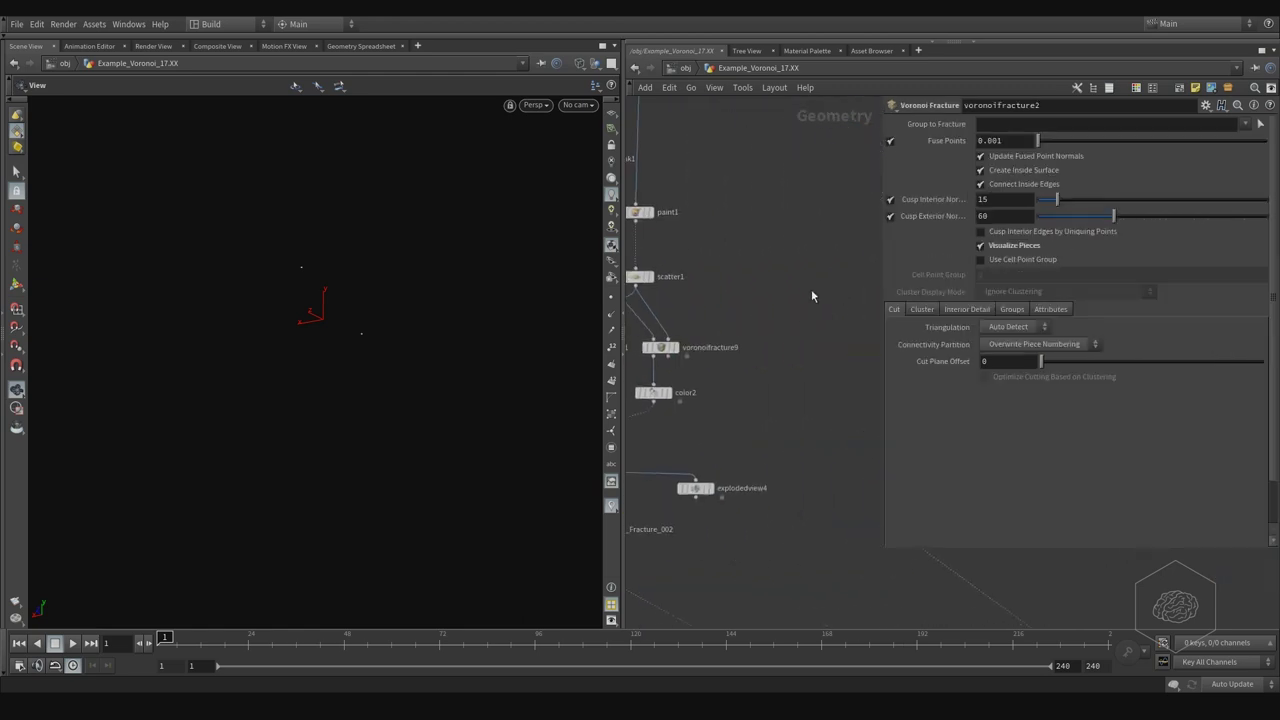
# Copy voronoifracture9 and color2 into new voronoifracture10 and color3 beside the sphere network.
pyautogui.keyDown('alt'); pyautogui.moveTo(658, 347); pyautogui.dragTo(775, 347); pyautogui.keyUp('alt')
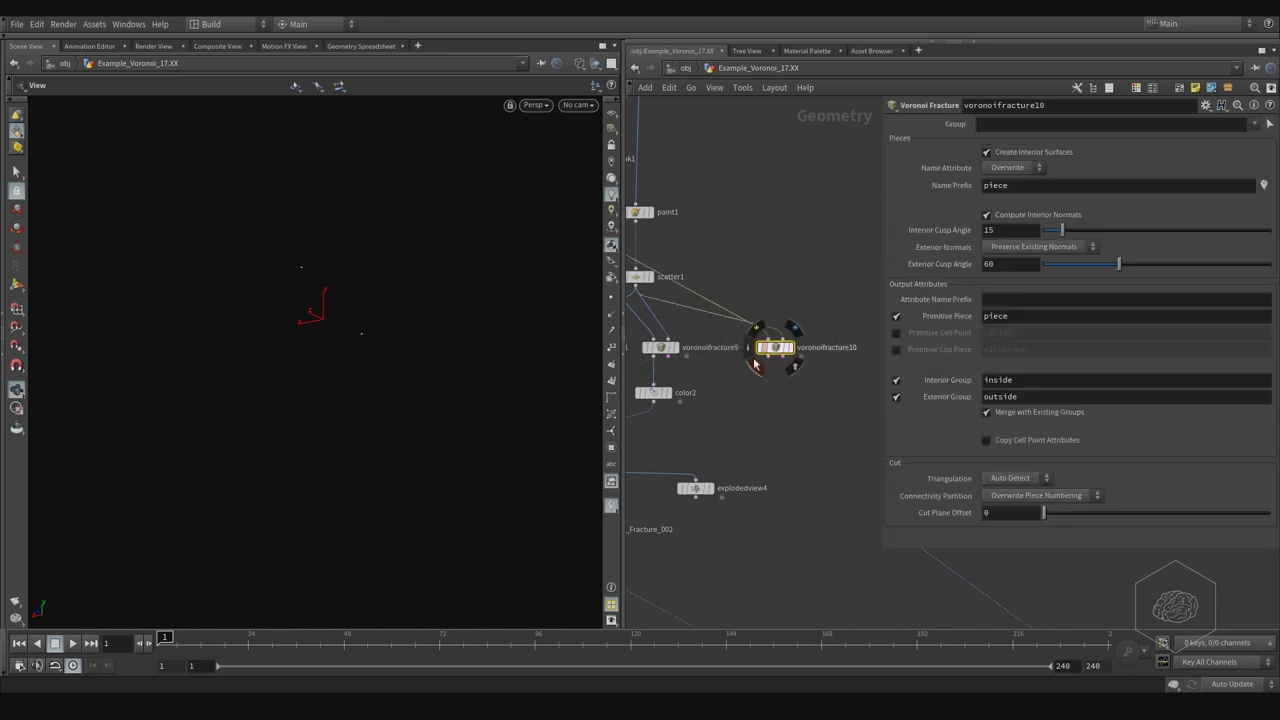
pyautogui.keyDown('alt'); pyautogui.moveTo(658, 393); pyautogui.dragTo(849, 391); pyautogui.keyUp('alt')
pyautogui.scroll(-2, 730, 375)
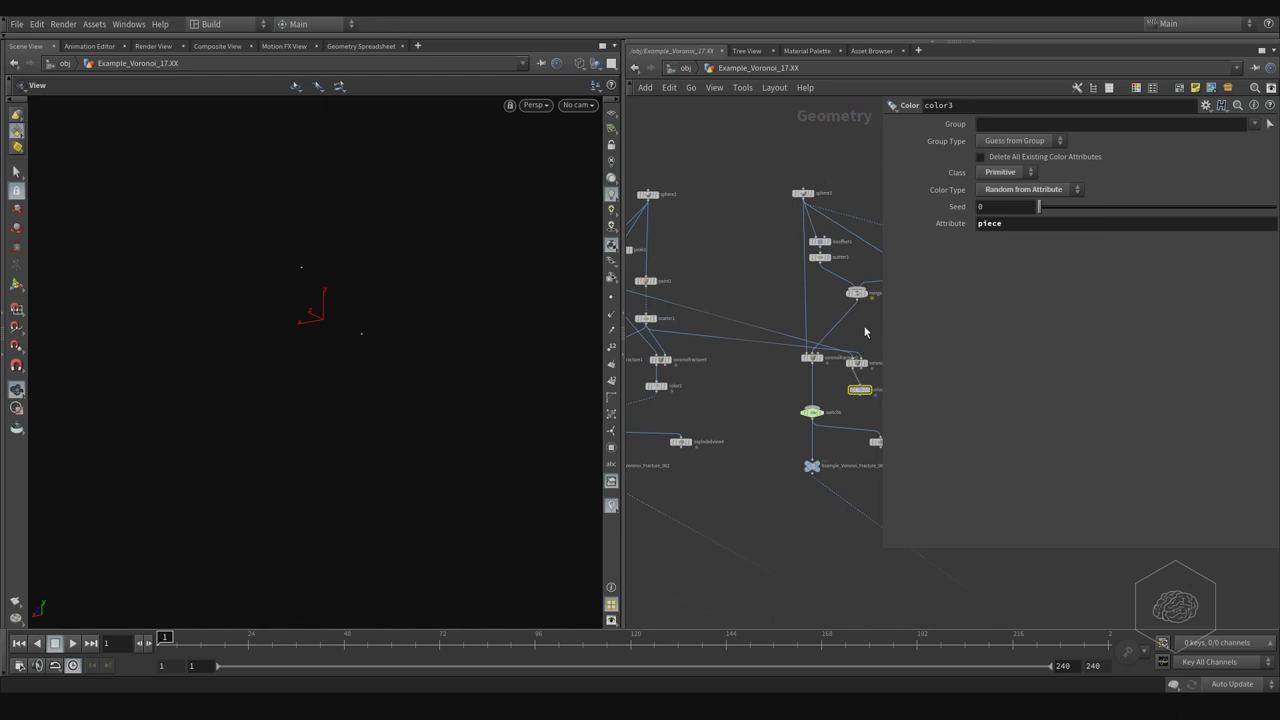
pyautogui.scroll(-2, 779, 343)
pyautogui.moveTo(779, 343); pyautogui.dragTo(666, 363, button='middle')
pyautogui.rightClick(730, 318)
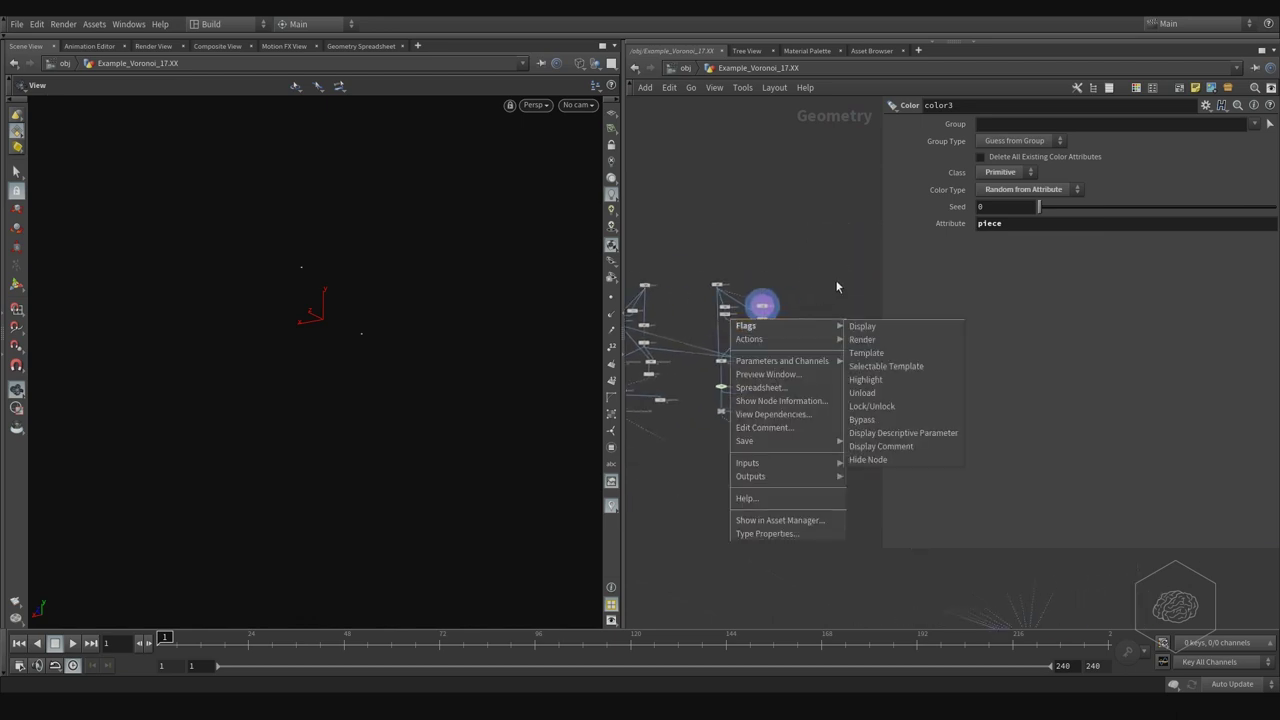
pyautogui.press('Escape')
pyautogui.scroll(2, 800, 340)
pyautogui.scroll(2, 830, 338)
pyautogui.moveTo(752, 390)
pyautogui.mouseDown()
pyautogui.moveTo(737, 394)
pyautogui.moveTo(780, 392)
pyautogui.mouseUp()
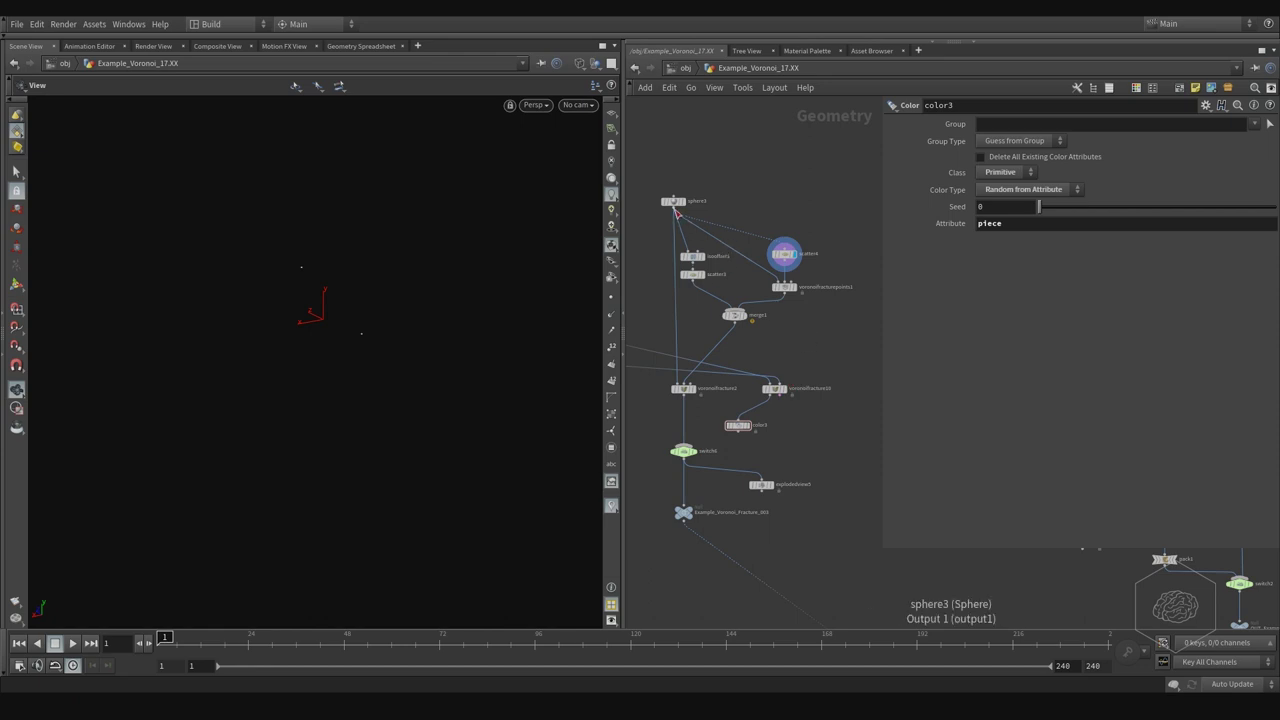
# Wire merge1 into voronoifracture10's inputs and connect color3 into switch6.
pyautogui.click(735, 321)
pyautogui.click(766, 381)
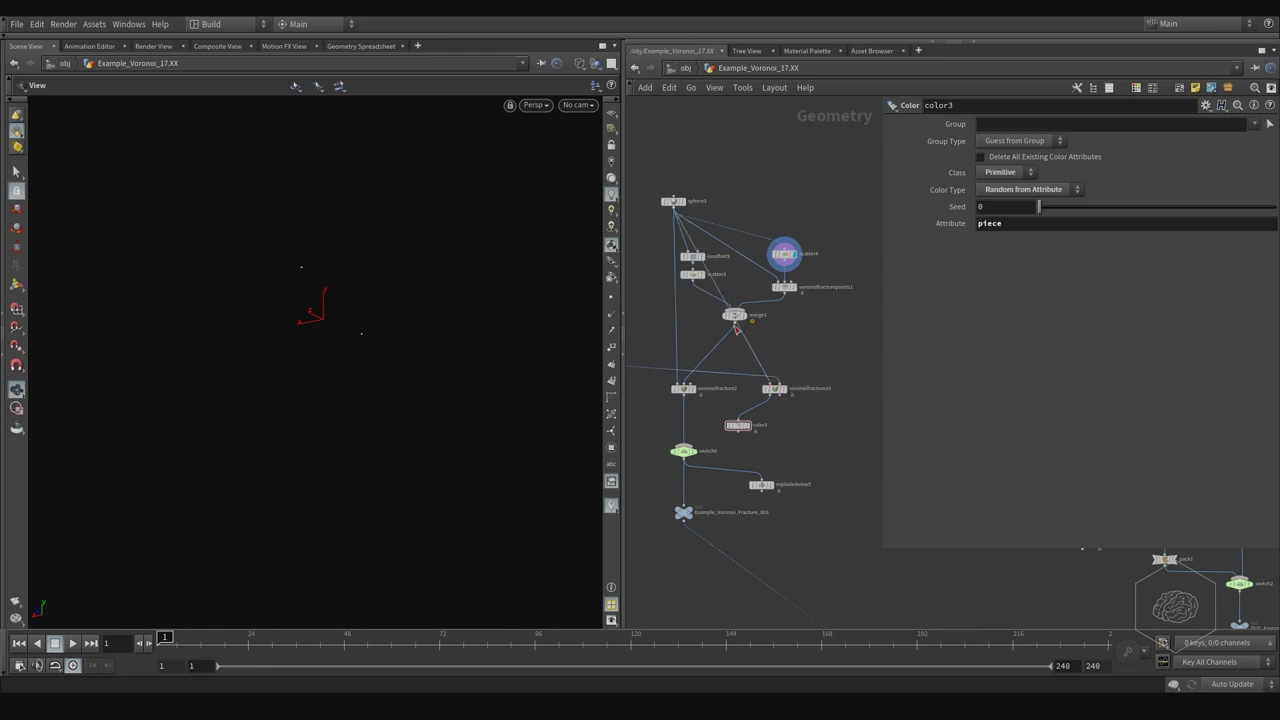
pyautogui.click(736, 326)
pyautogui.click(782, 385)
pyautogui.moveTo(767, 430); pyautogui.dragTo(775, 421)
pyautogui.click(774, 419)
pyautogui.click(683, 444)
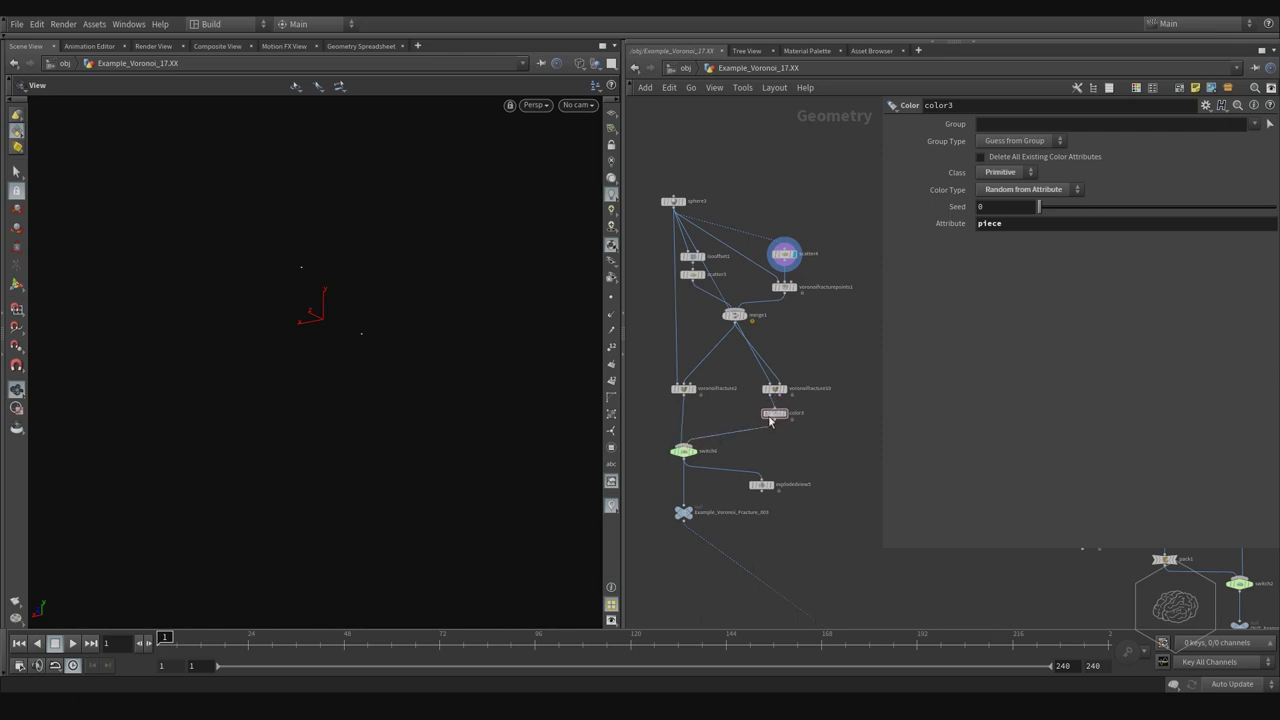
# Select switch6 and display explodedview5's exploded coloured pieces.
pyautogui.scroll(3, 660, 445)
pyautogui.click(701, 454)
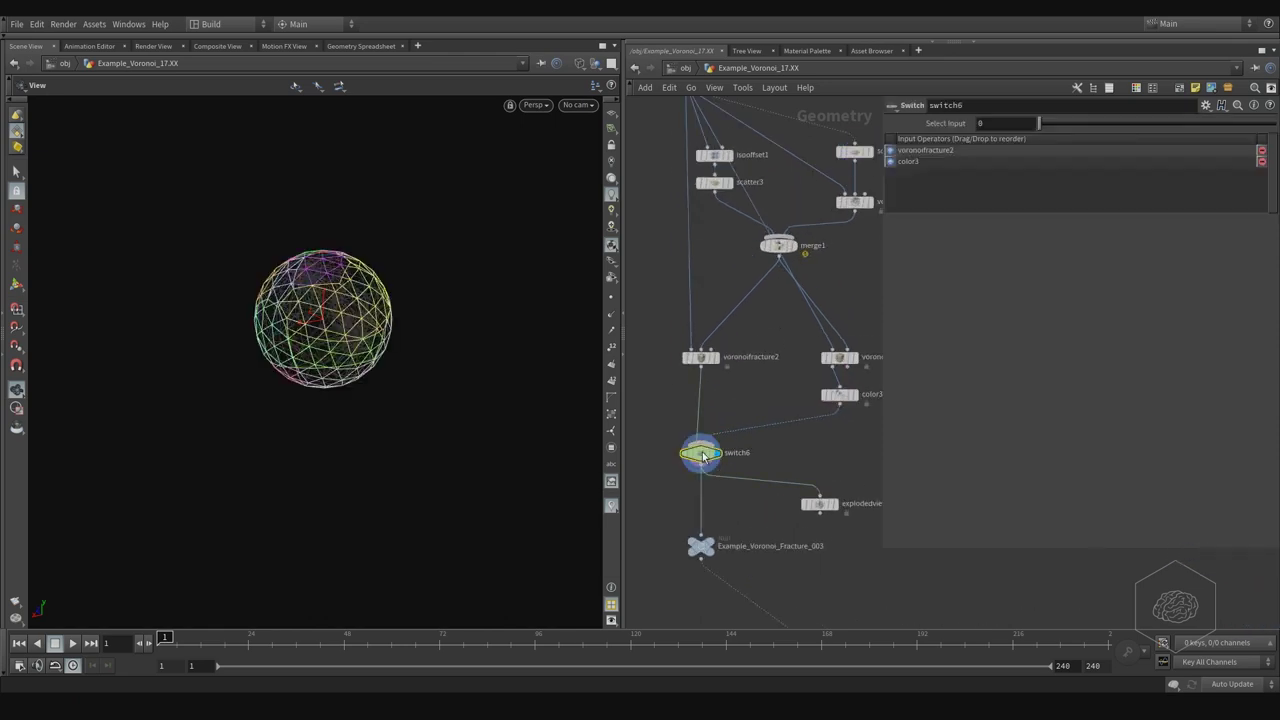
pyautogui.moveTo(762, 370); pyautogui.dragTo(731, 369, button='middle')
pyautogui.click(802, 502)
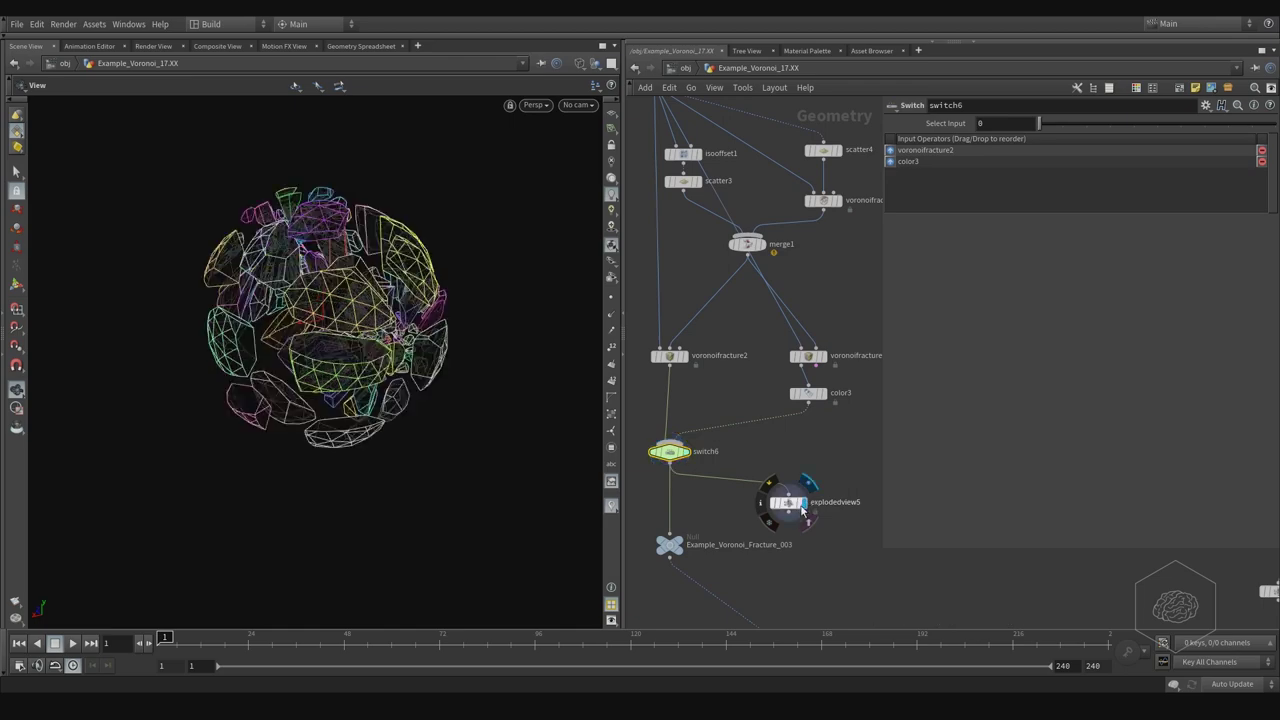
pyautogui.click(660, 449)
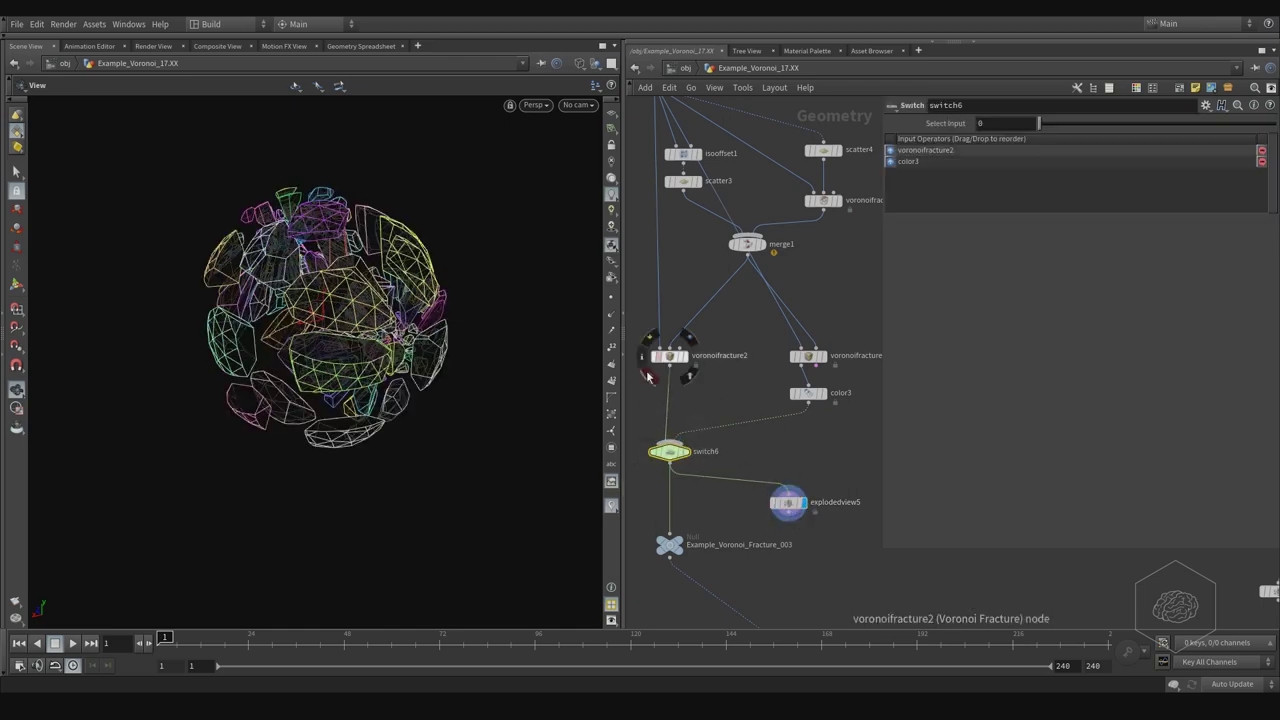
# Switch the viewport to shaded with W and tumble the shattered sphere.
pyautogui.moveTo(388, 308); pyautogui.dragTo(357, 363)
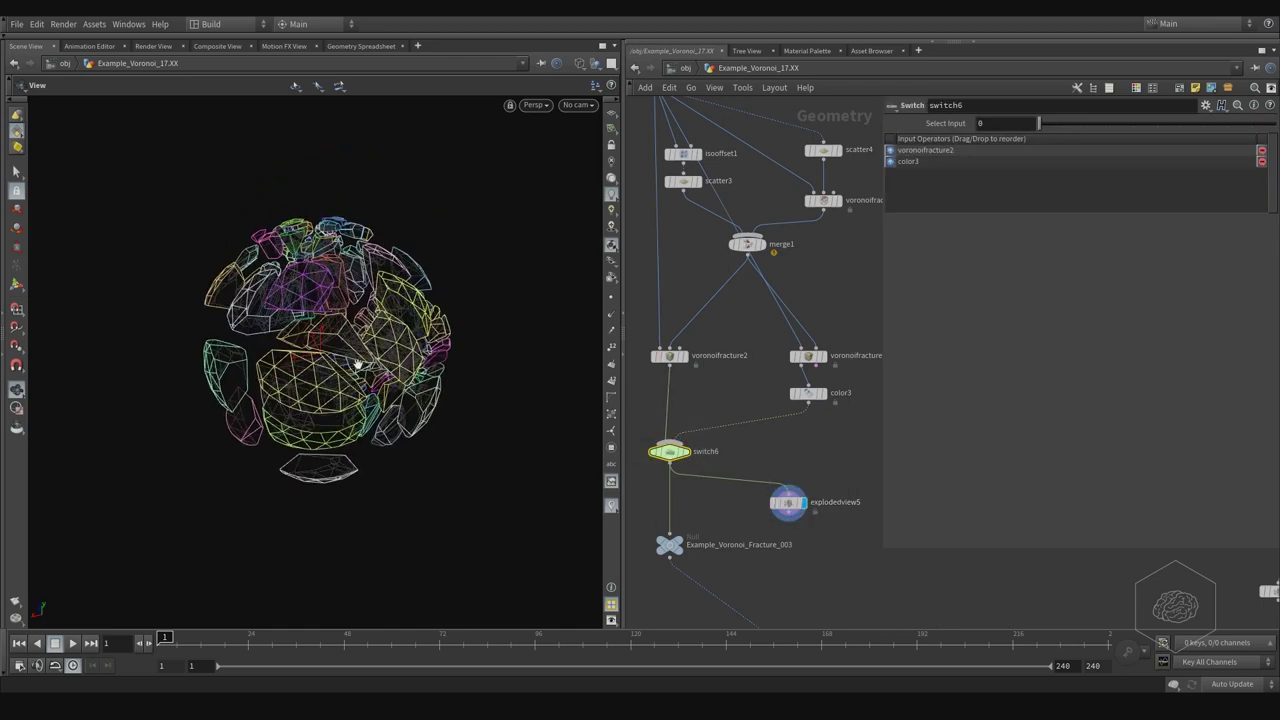
pyautogui.press('w')
pyautogui.moveTo(362, 360)
pyautogui.mouseDown()
pyautogui.moveTo(440, 335)
pyautogui.moveTo(357, 263)
pyautogui.moveTo(341, 323)
pyautogui.moveTo(406, 418)
pyautogui.mouseUp()
pyautogui.scroll(3, 440, 335)
pyautogui.moveTo(405, 470); pyautogui.dragTo(410, 435)
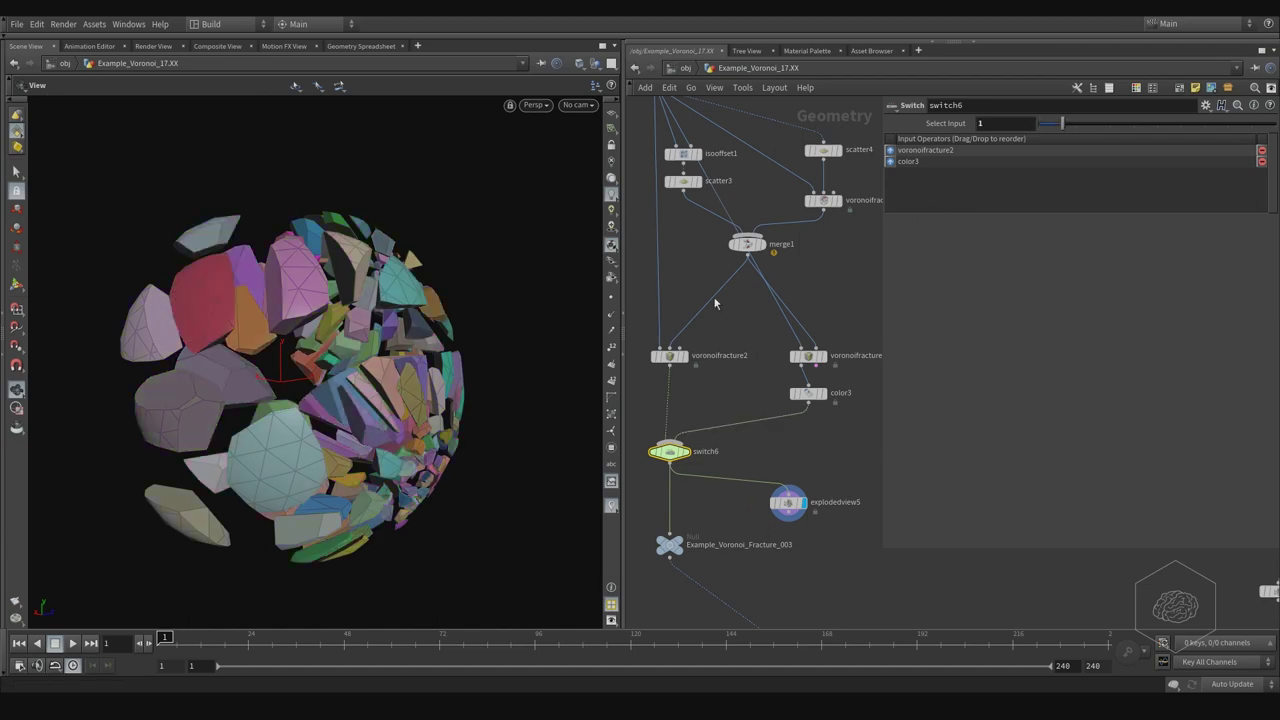
pyautogui.moveTo(440, 360)
pyautogui.mouseDown()
pyautogui.moveTo(457, 405)
pyautogui.moveTo(483, 337)
pyautogui.moveTo(546, 300)
pyautogui.moveTo(460, 426)
pyautogui.moveTo(481, 385)
pyautogui.moveTo(456, 416)
pyautogui.moveTo(460, 405)
pyautogui.mouseUp()
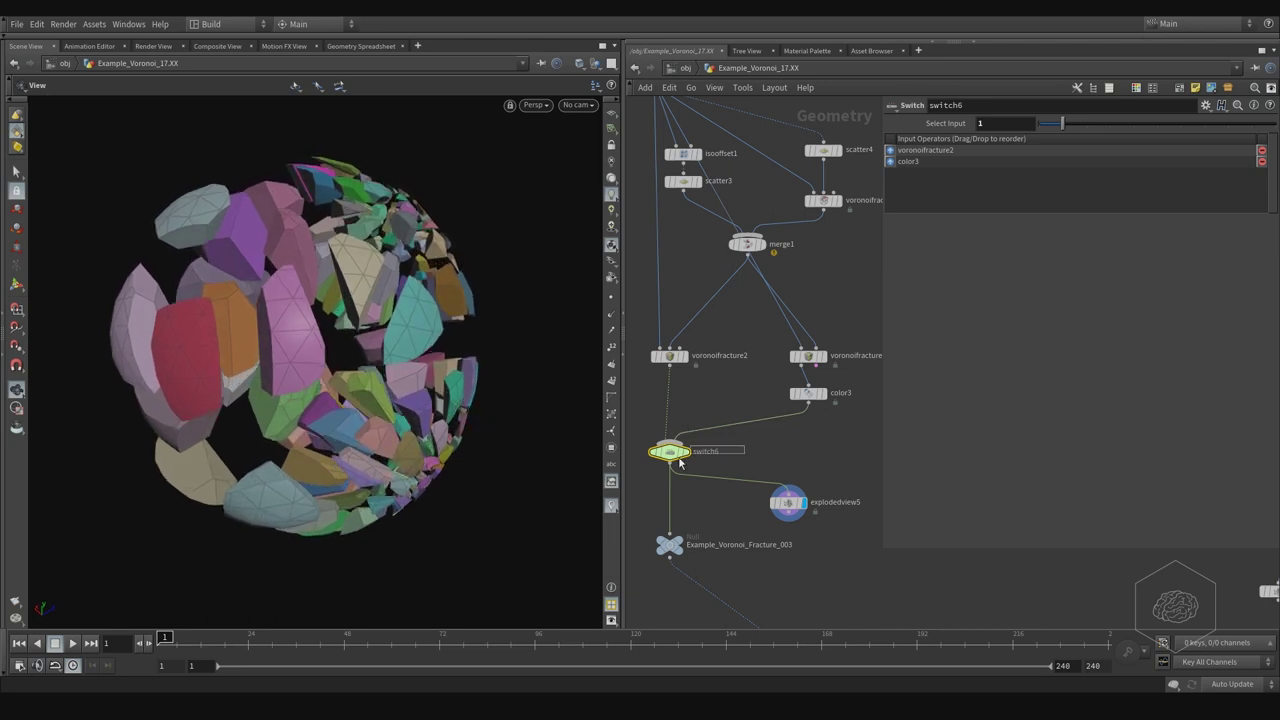
# Compare switch6's inputs by setting Select Input to 1, then back to 0.
pyautogui.moveTo(1062, 125); pyautogui.dragTo(1053, 137)
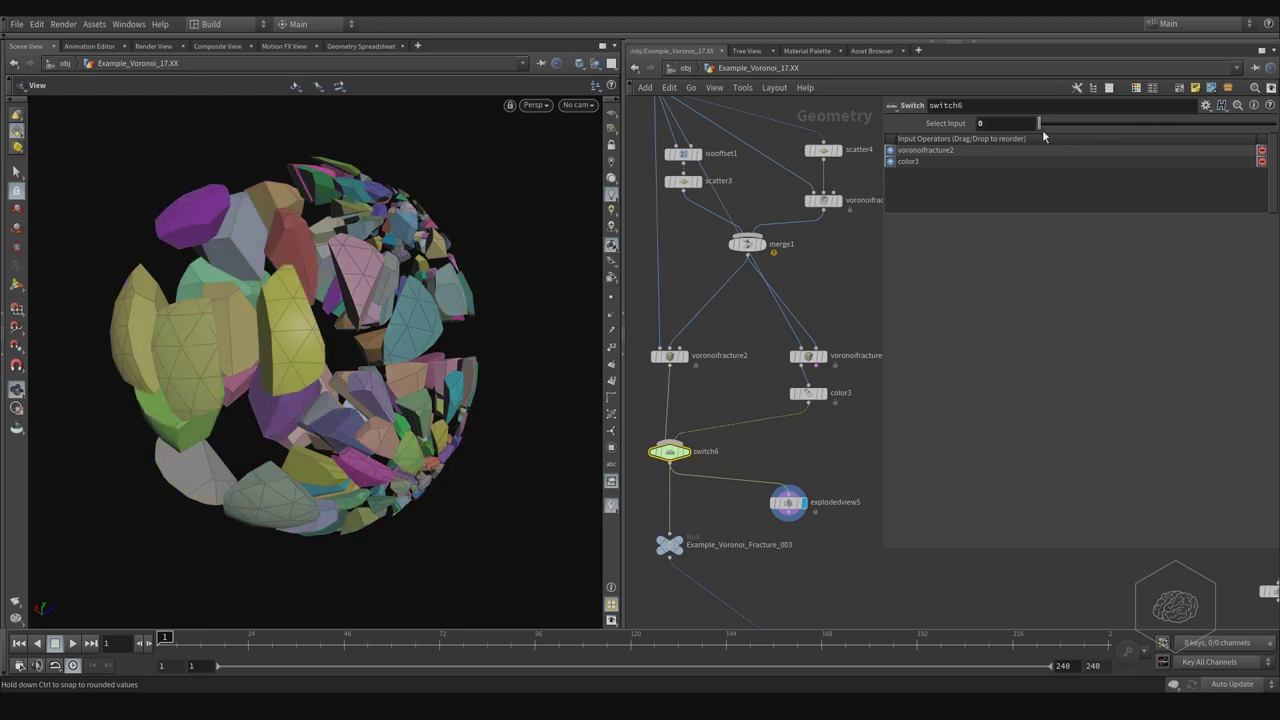
pyautogui.moveTo(1053, 137); pyautogui.dragTo(1020, 142)
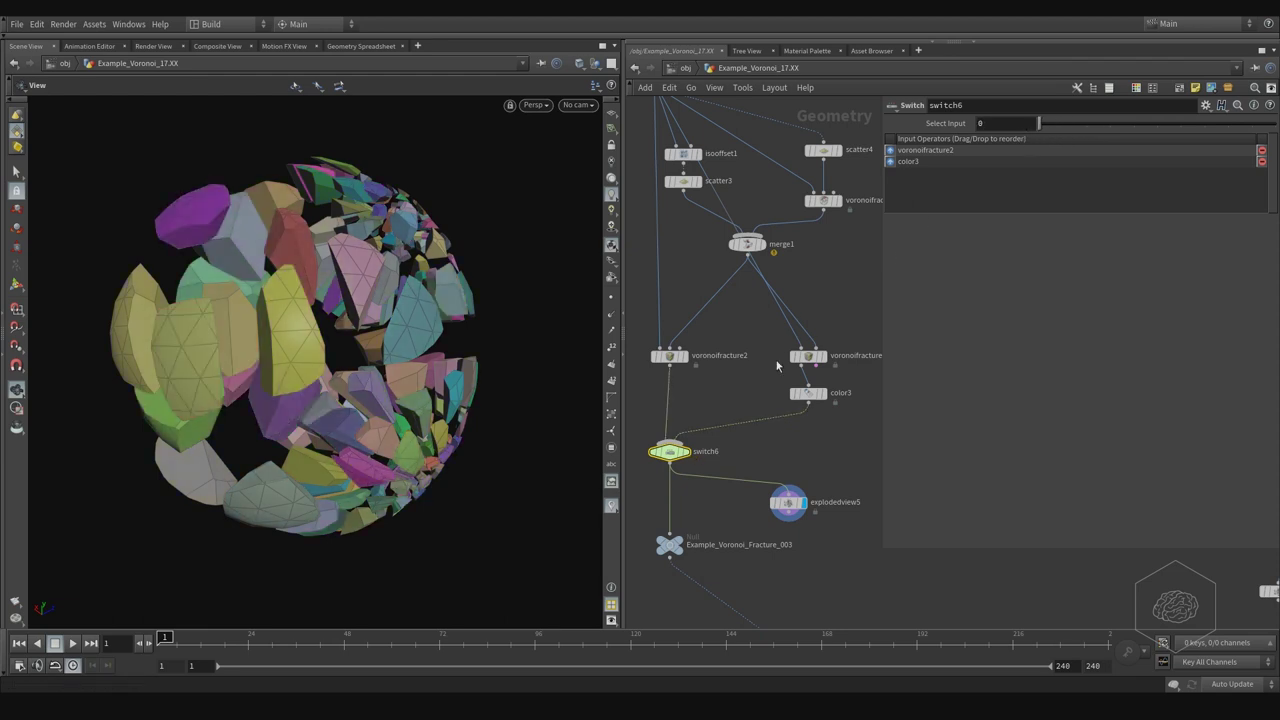
pyautogui.moveTo(768, 367); pyautogui.dragTo(755, 337, button='middle')
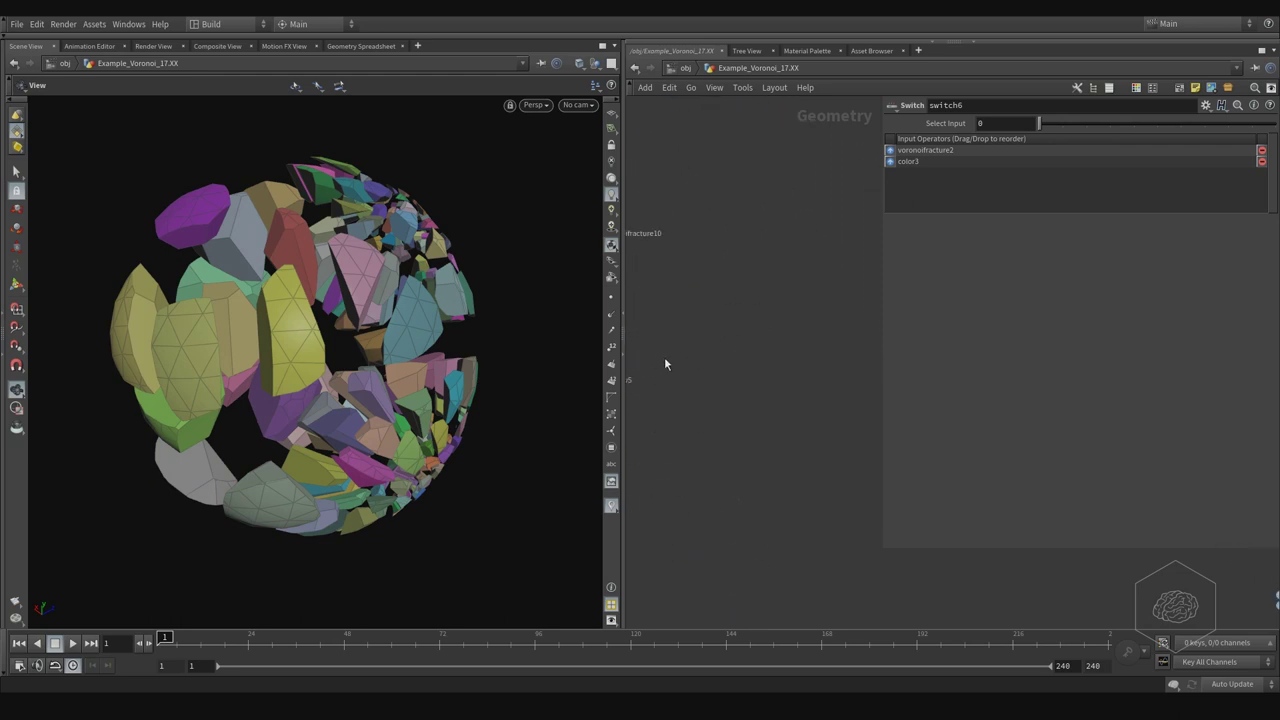
# Frame the network and display box1, then transform6's stretched box.
pyautogui.press('h')
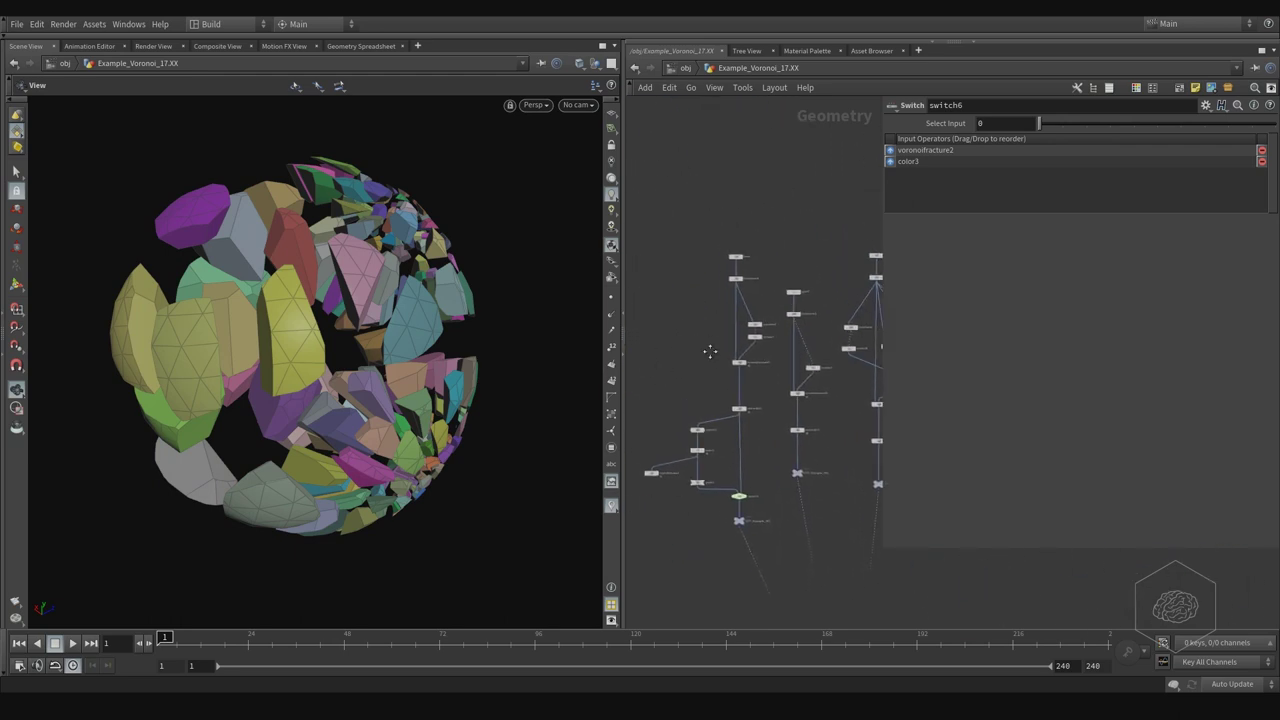
pyautogui.scroll(3, 740, 290)
pyautogui.scroll(3, 740, 290)
pyautogui.click(800, 308)
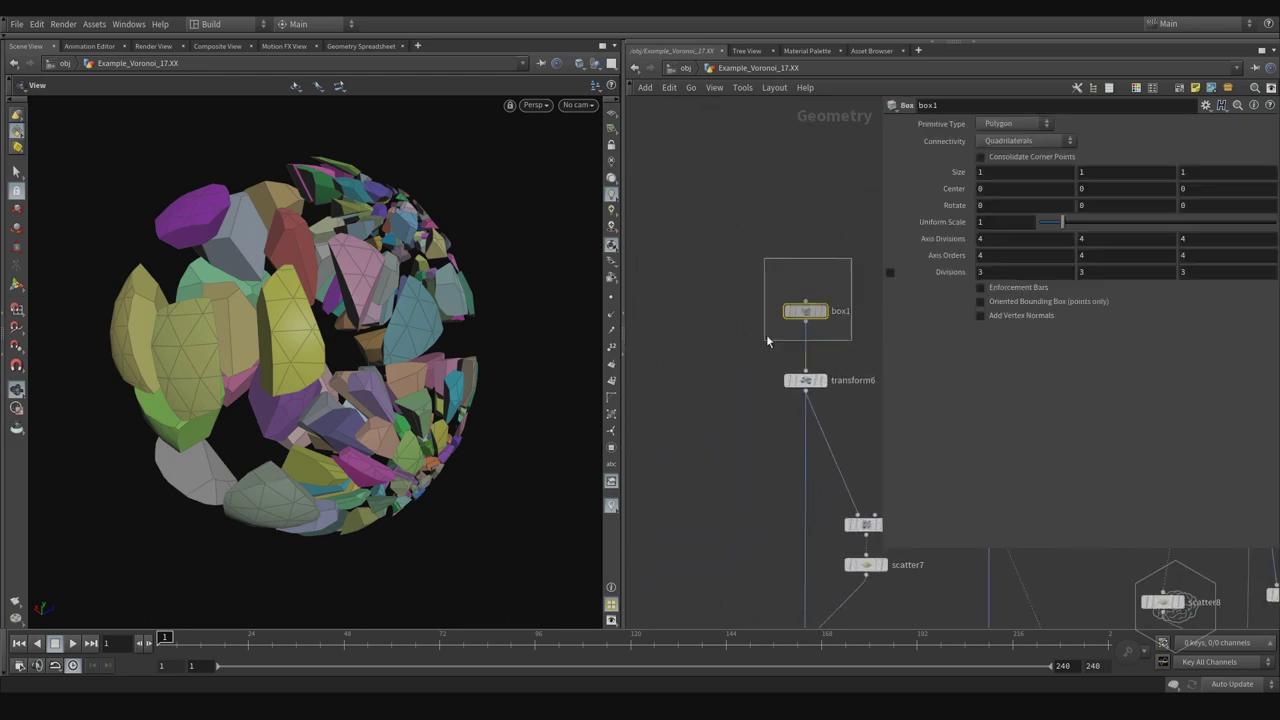
pyautogui.moveTo(766, 334); pyautogui.dragTo(691, 311, button='middle')
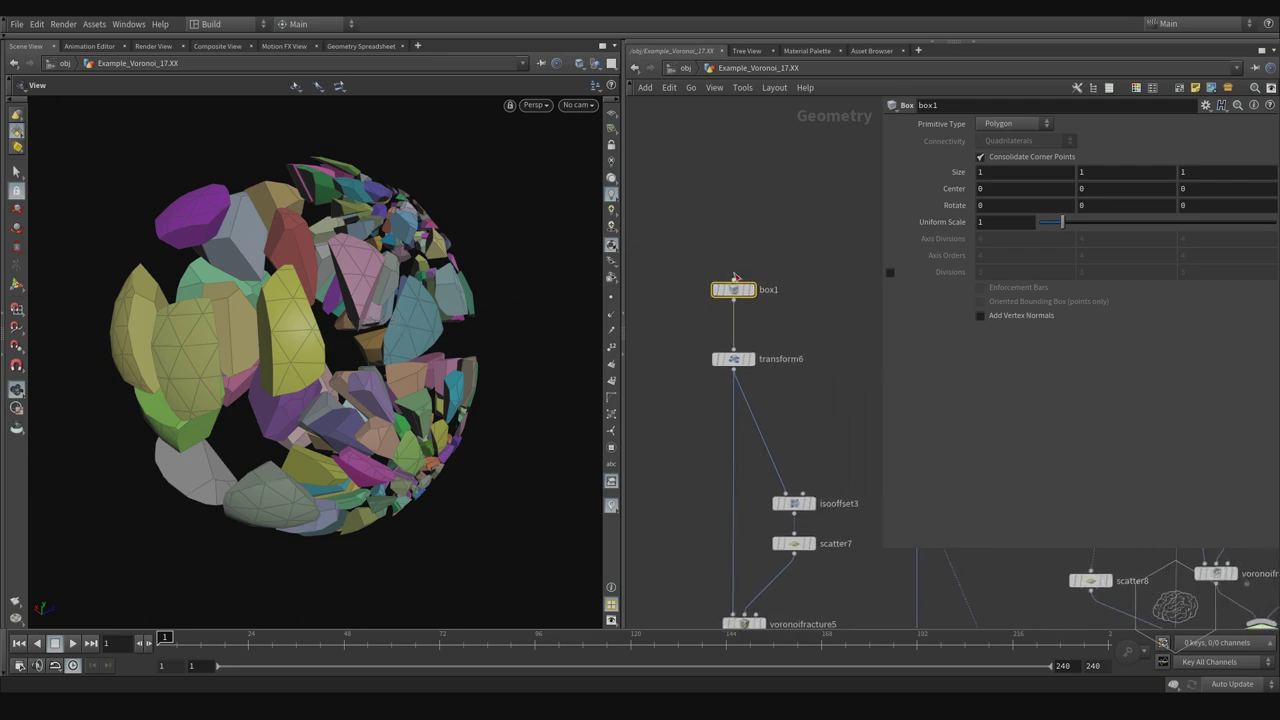
pyautogui.click(752, 291)
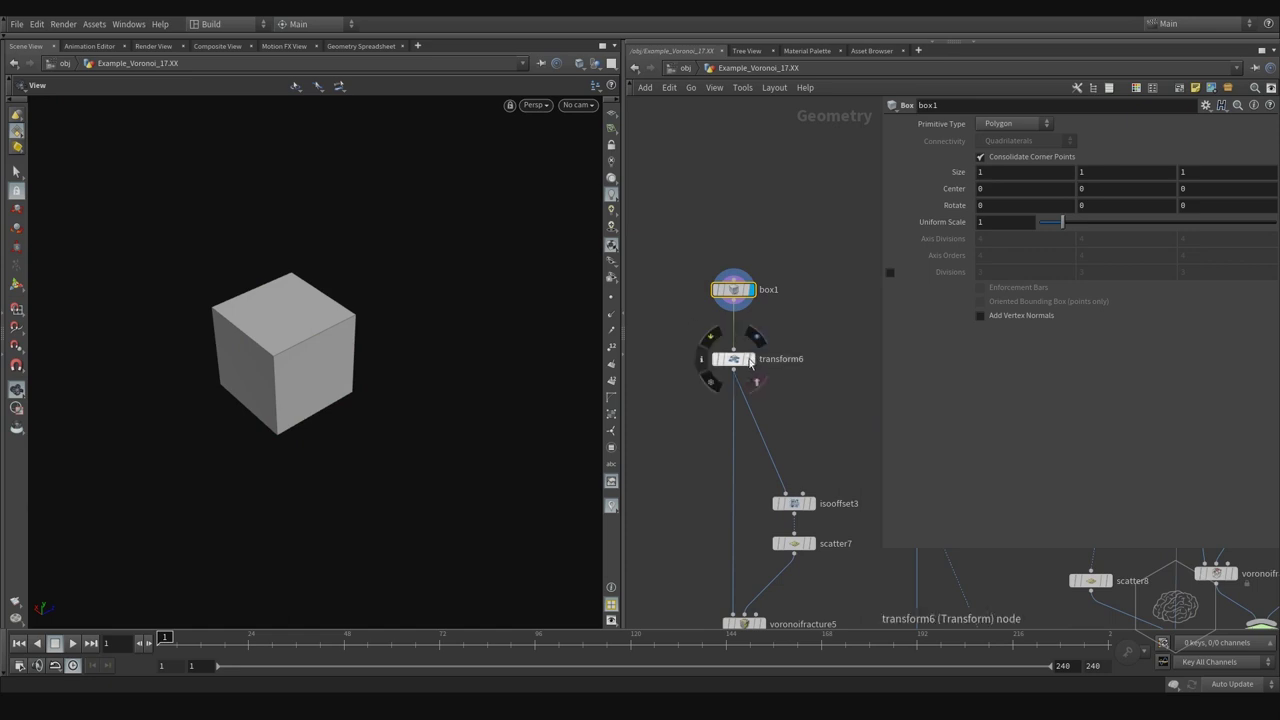
pyautogui.click(740, 360)
pyautogui.click(752, 359)
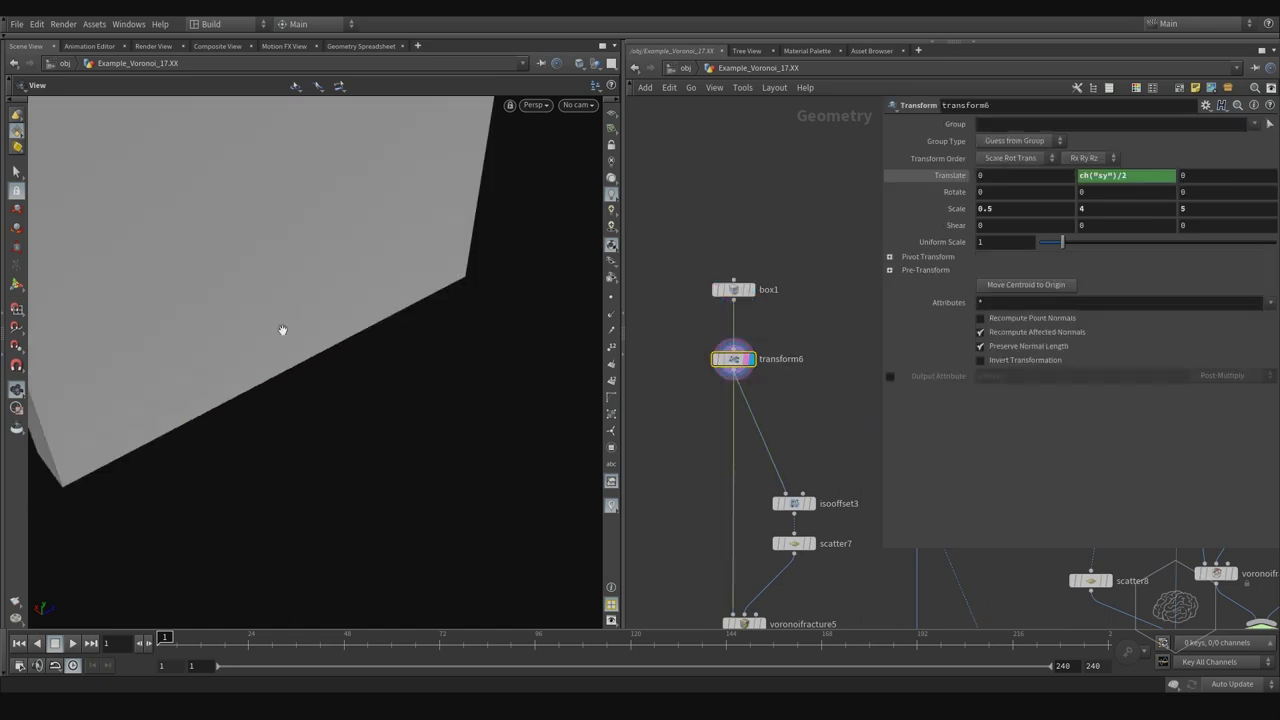
# Display isooffset3's volume, scatter7's points, then voronoifracture5's fractured box.
pyautogui.moveTo(836, 400); pyautogui.dragTo(805, 270, button='middle')
pyautogui.click(762, 371)
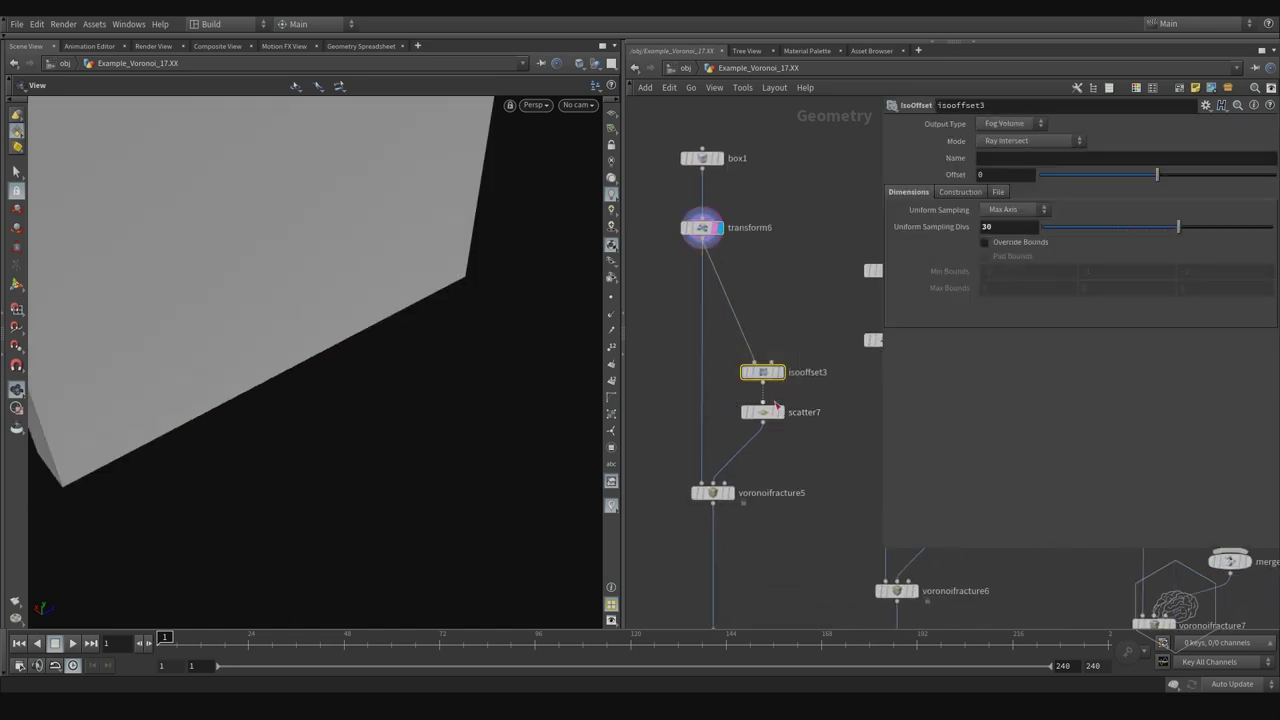
pyautogui.click(785, 372)
pyautogui.click(762, 412)
pyautogui.click(783, 412)
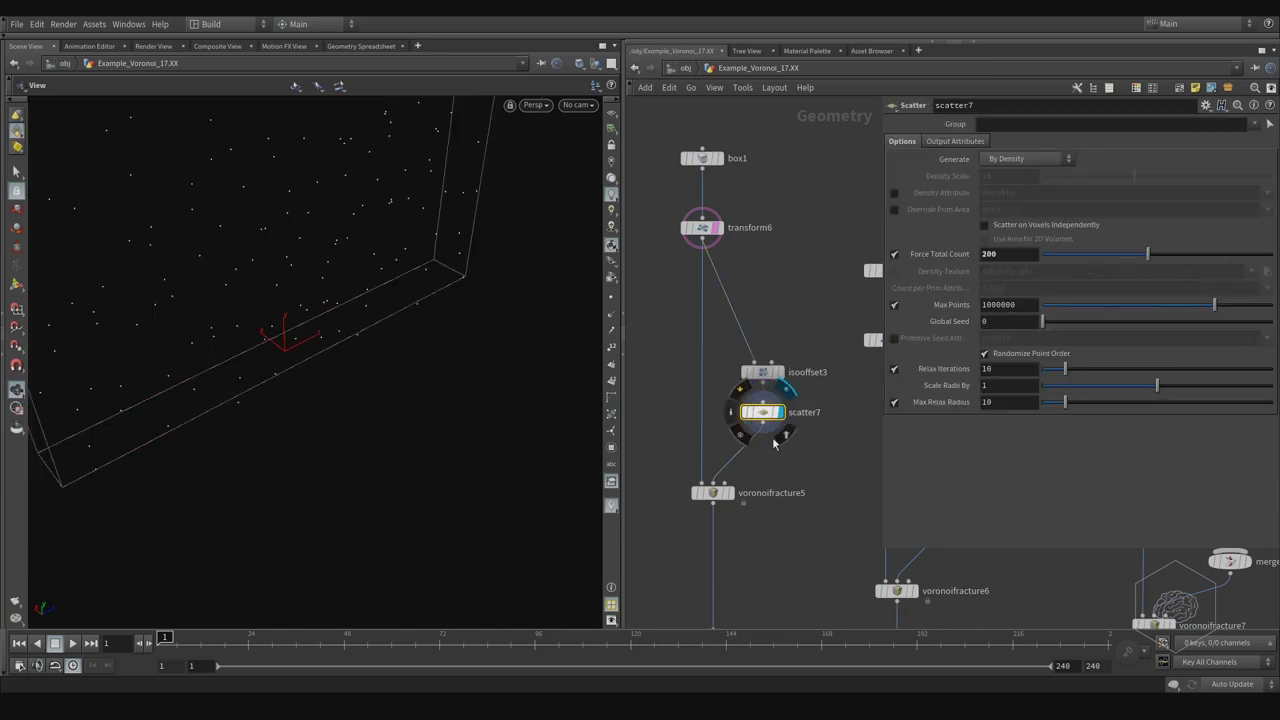
pyautogui.moveTo(782, 449); pyautogui.dragTo(820, 362, button='middle')
pyautogui.moveTo(836, 374); pyautogui.dragTo(704, 438)
pyautogui.click(768, 406)
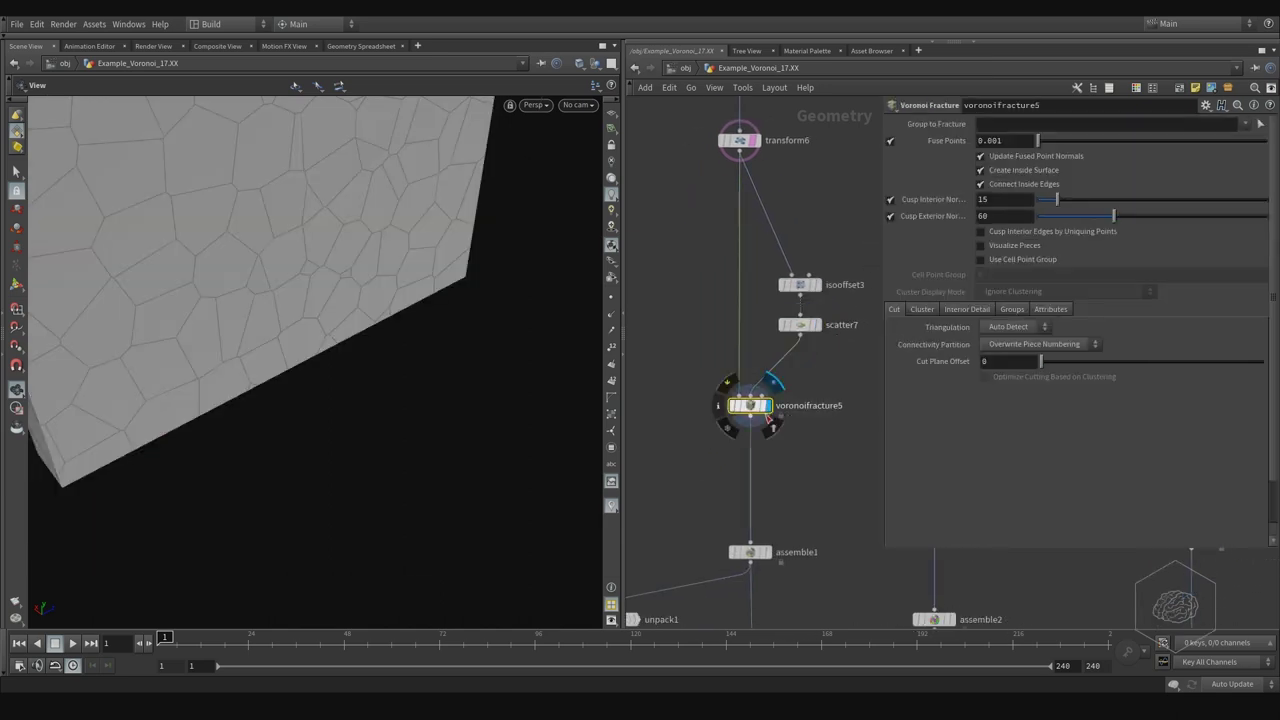
# Recentre the box fracture chain and select assemble1 to view its settings.
pyautogui.moveTo(758, 414); pyautogui.dragTo(811, 446, button='middle')
pyautogui.scroll(-3, 817, 423)
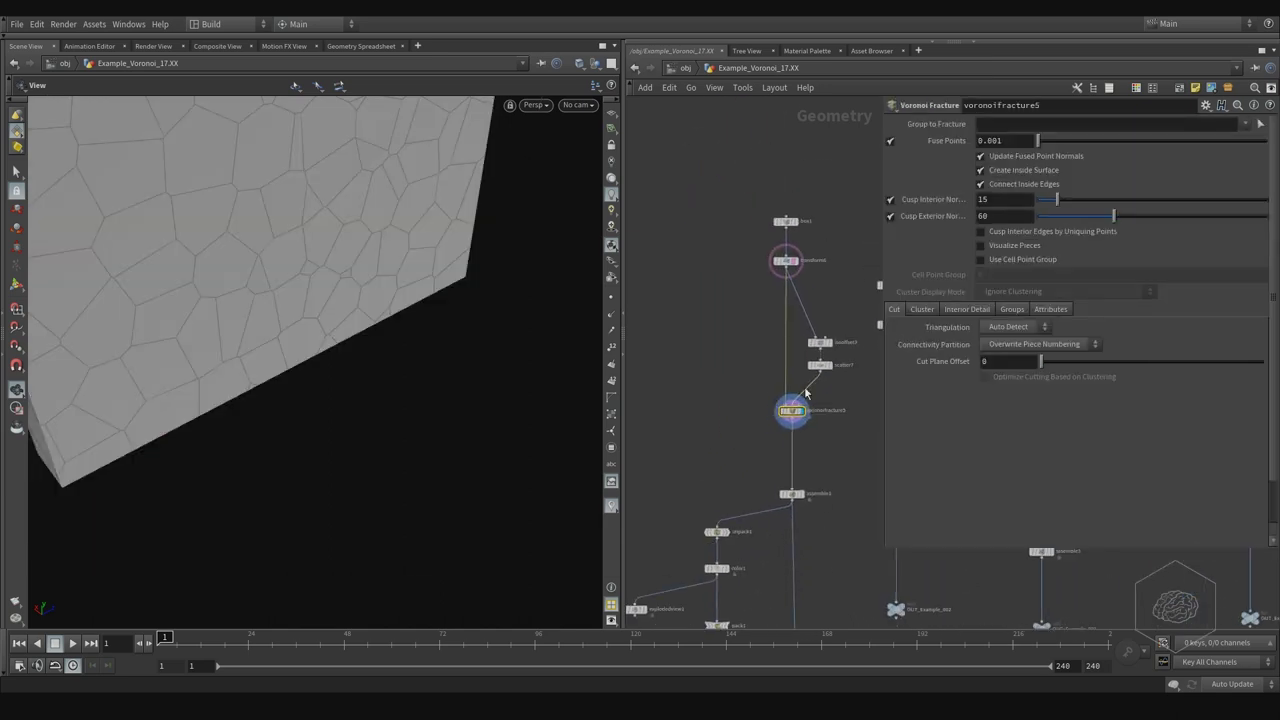
pyautogui.scroll(-3, 843, 345)
pyautogui.moveTo(843, 345); pyautogui.dragTo(694, 369, button='middle')
pyautogui.scroll(2, 751, 354)
pyautogui.scroll(2, 809, 354)
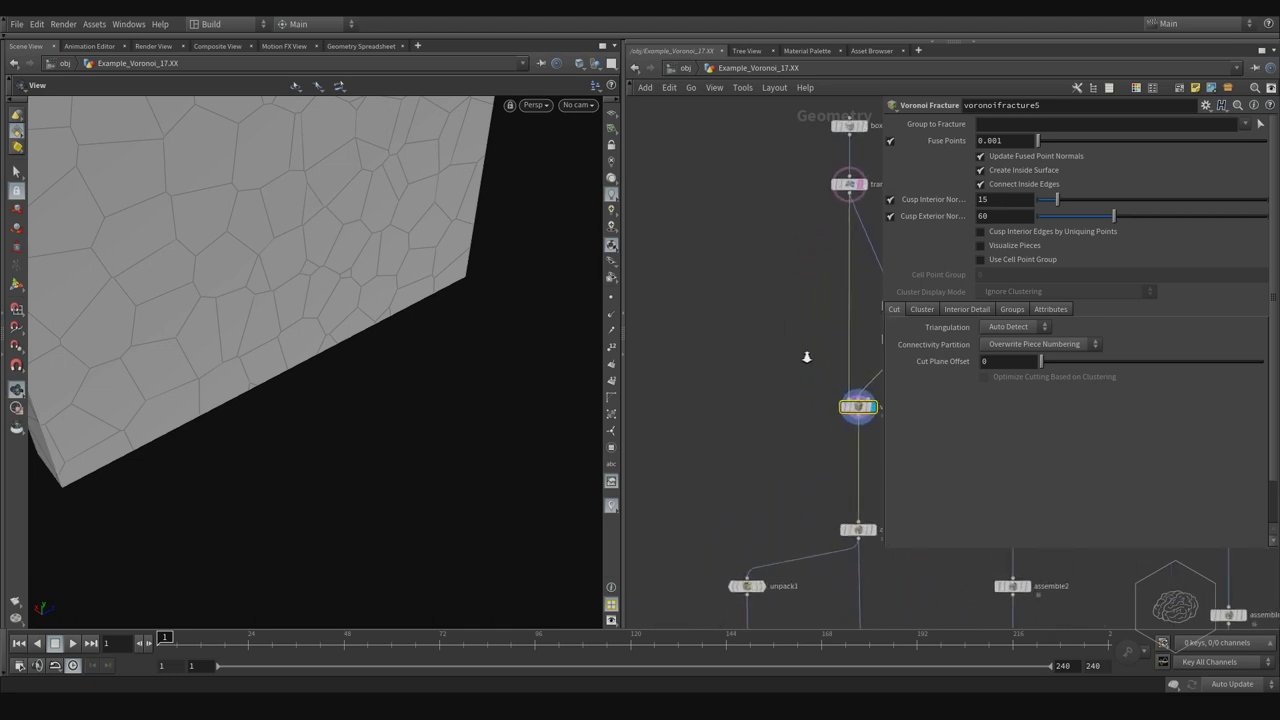
pyautogui.moveTo(809, 354); pyautogui.dragTo(681, 323, button='middle')
pyautogui.moveTo(825, 434); pyautogui.dragTo(745, 510)
pyautogui.moveTo(819, 510); pyautogui.dragTo(797, 387, button='middle')
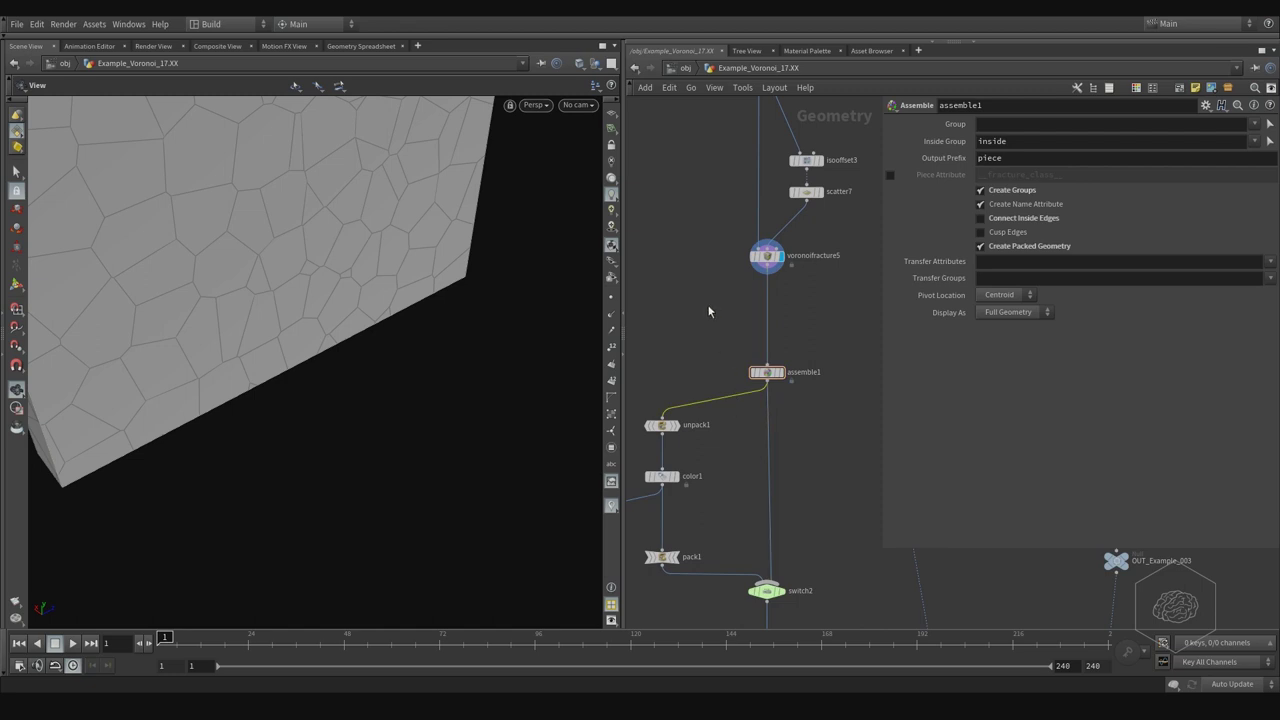
# Add a Voronoi Fracture node (voronoifracture11) to the box network.
pyautogui.press('Tab')
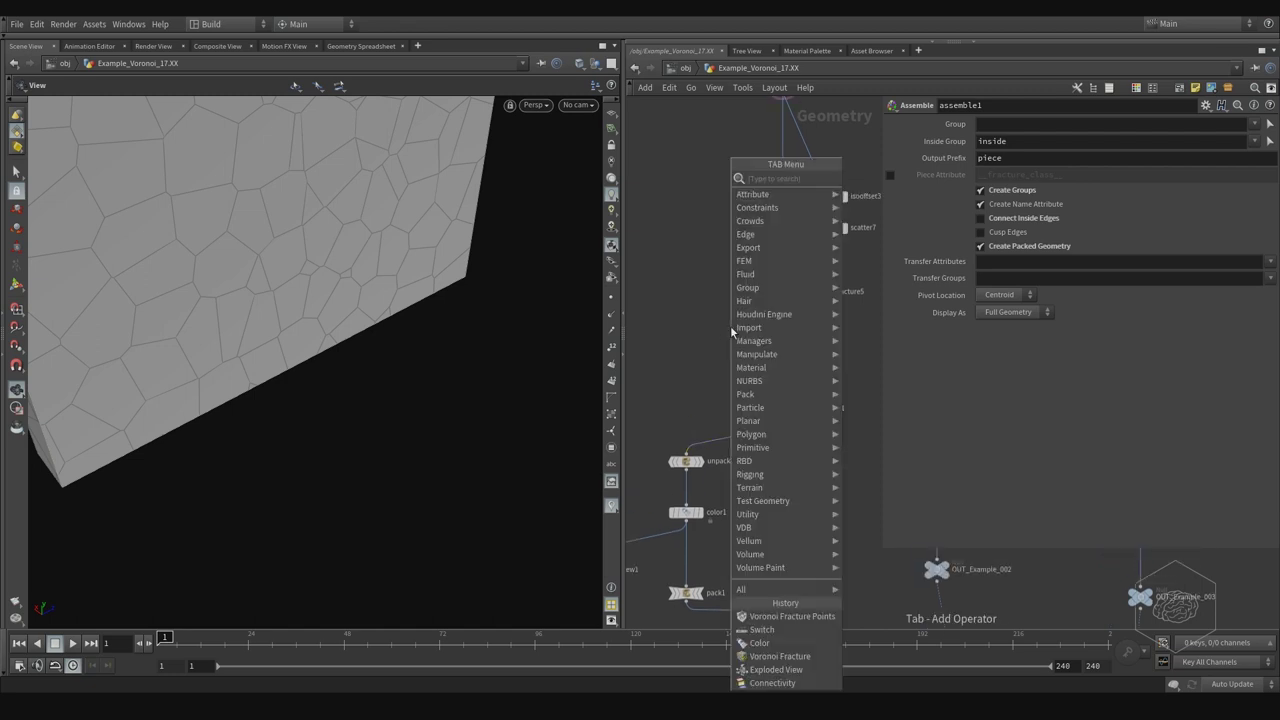
pyautogui.write('voronoi frac')
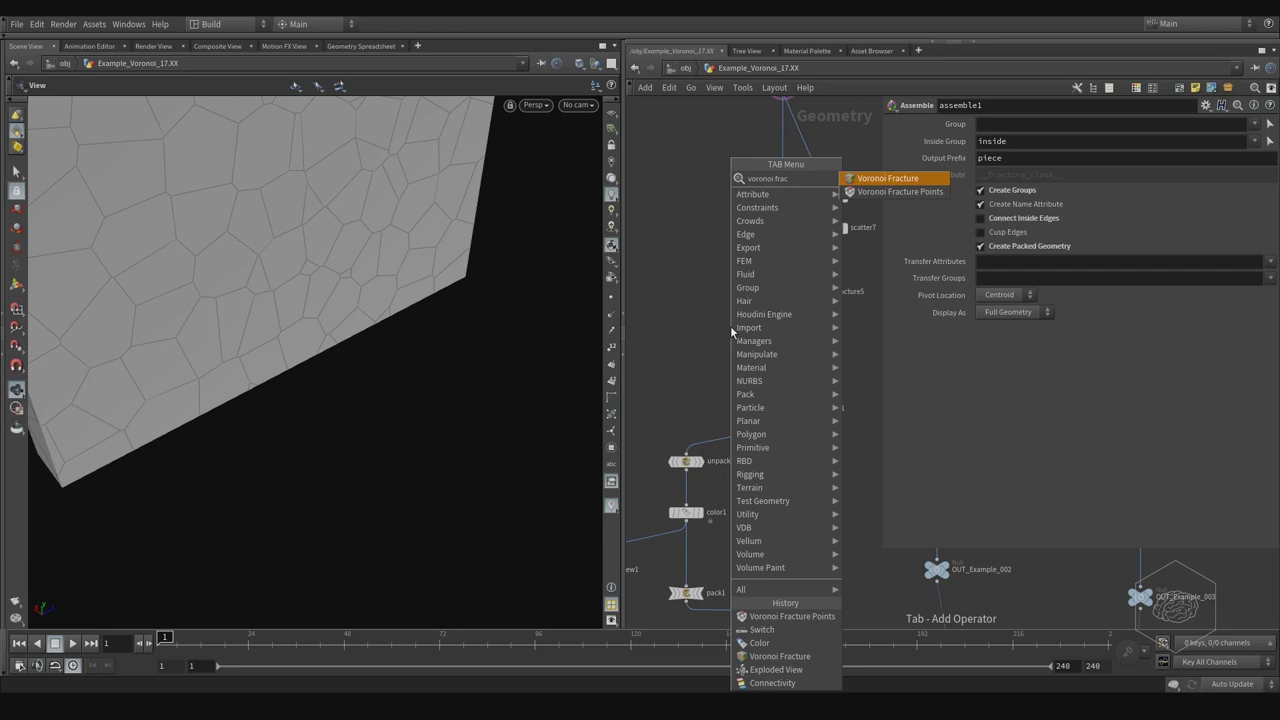
pyautogui.press('Return')
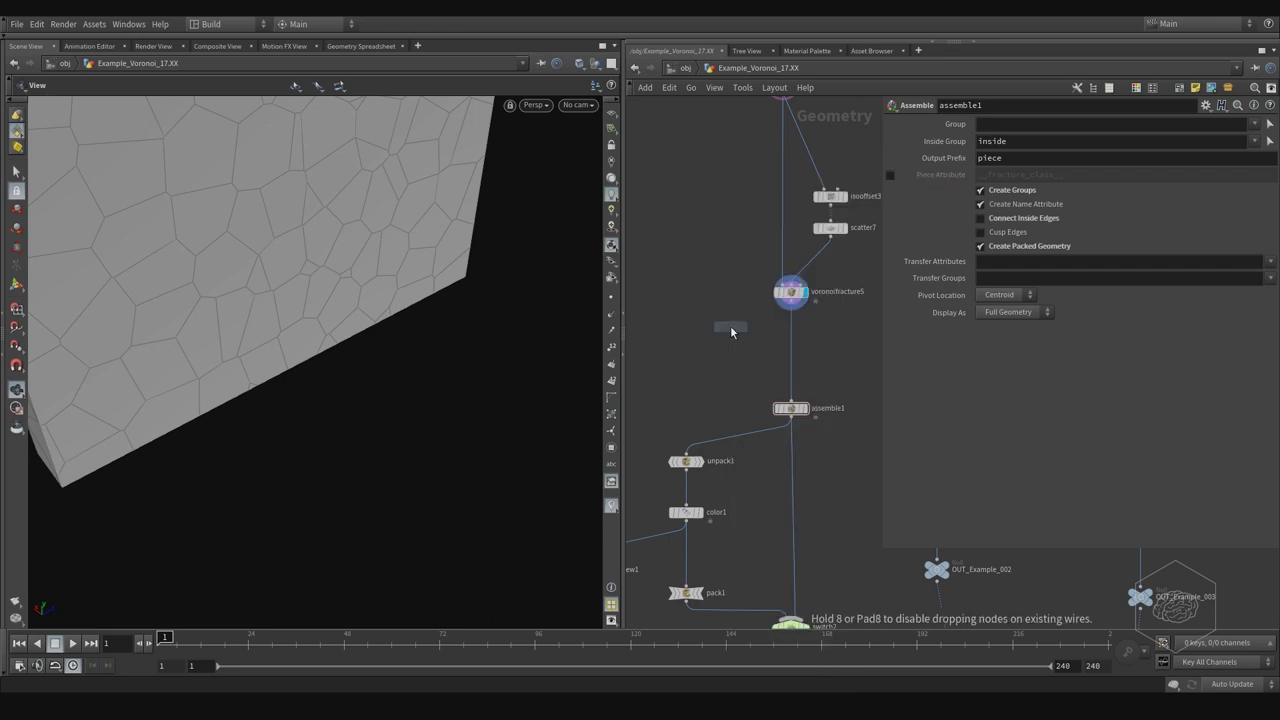
pyautogui.click(688, 318)
pyautogui.scroll(-2, 790, 340)
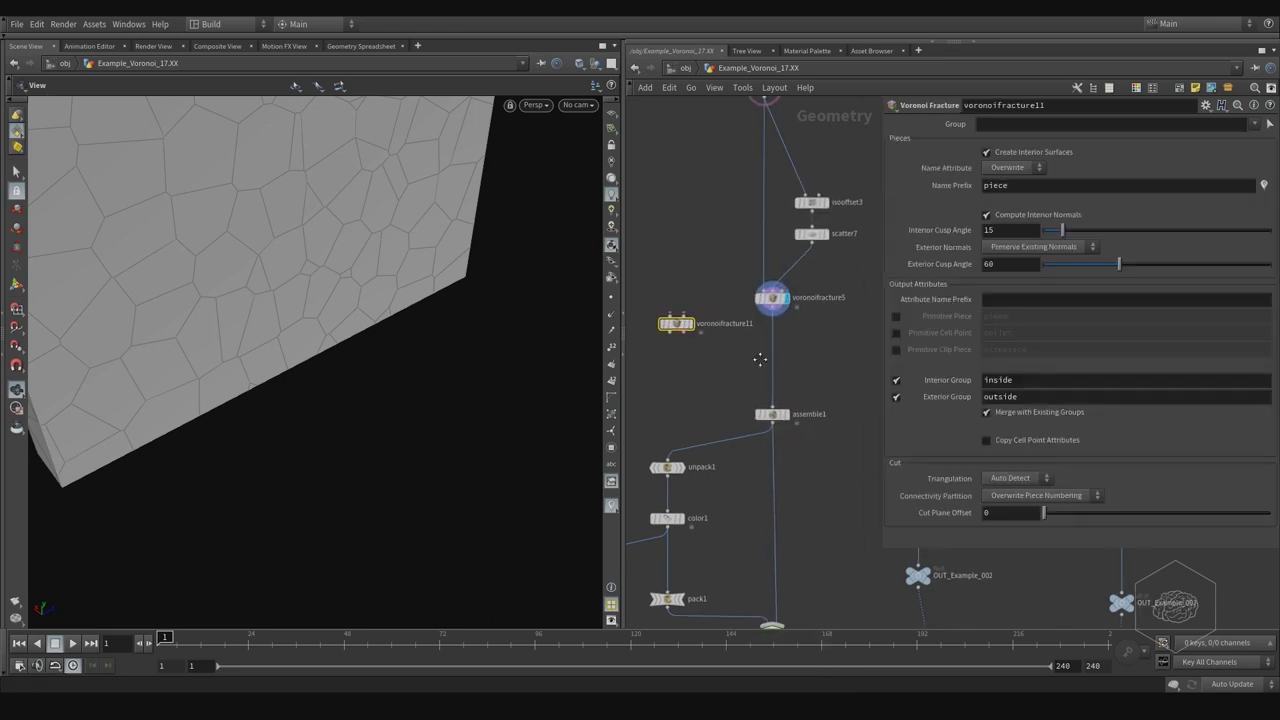
pyautogui.scroll(-2, 792, 342)
# Add a Color node (color4) below it and wire voronoifracture11 into color4.
pyautogui.press('Tab')
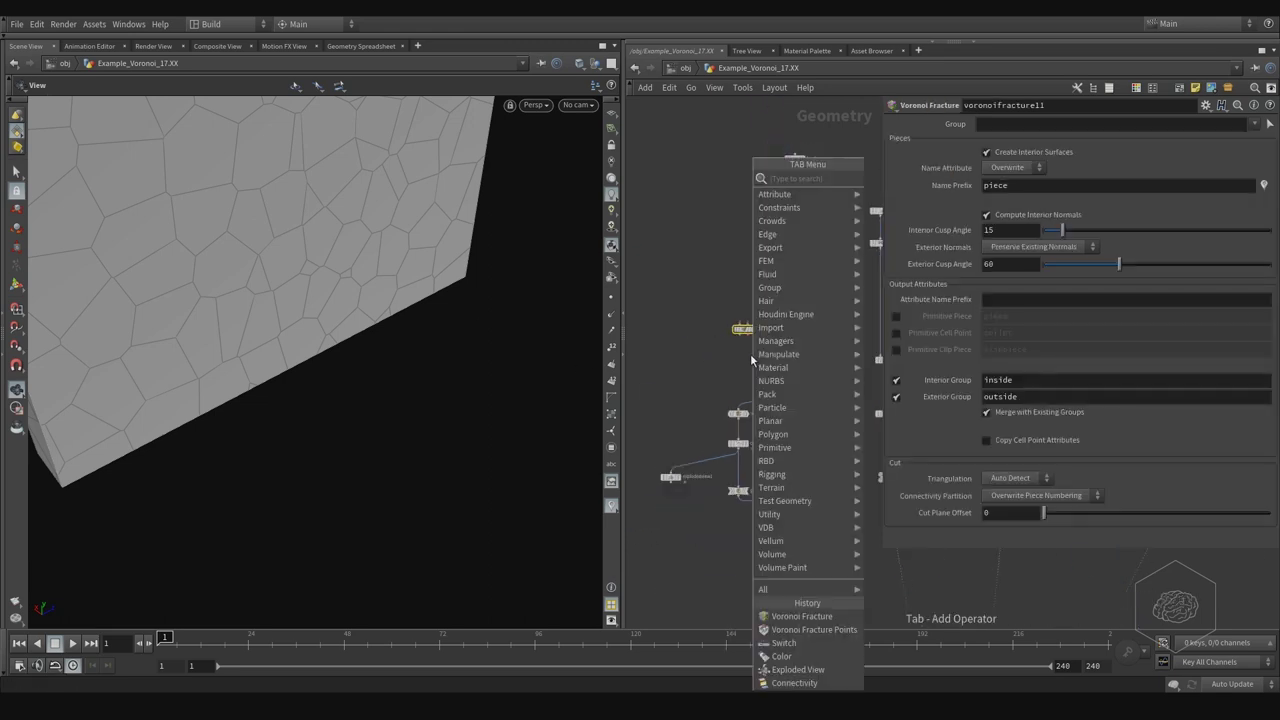
pyautogui.write('voronoi')
pyautogui.press('Return')
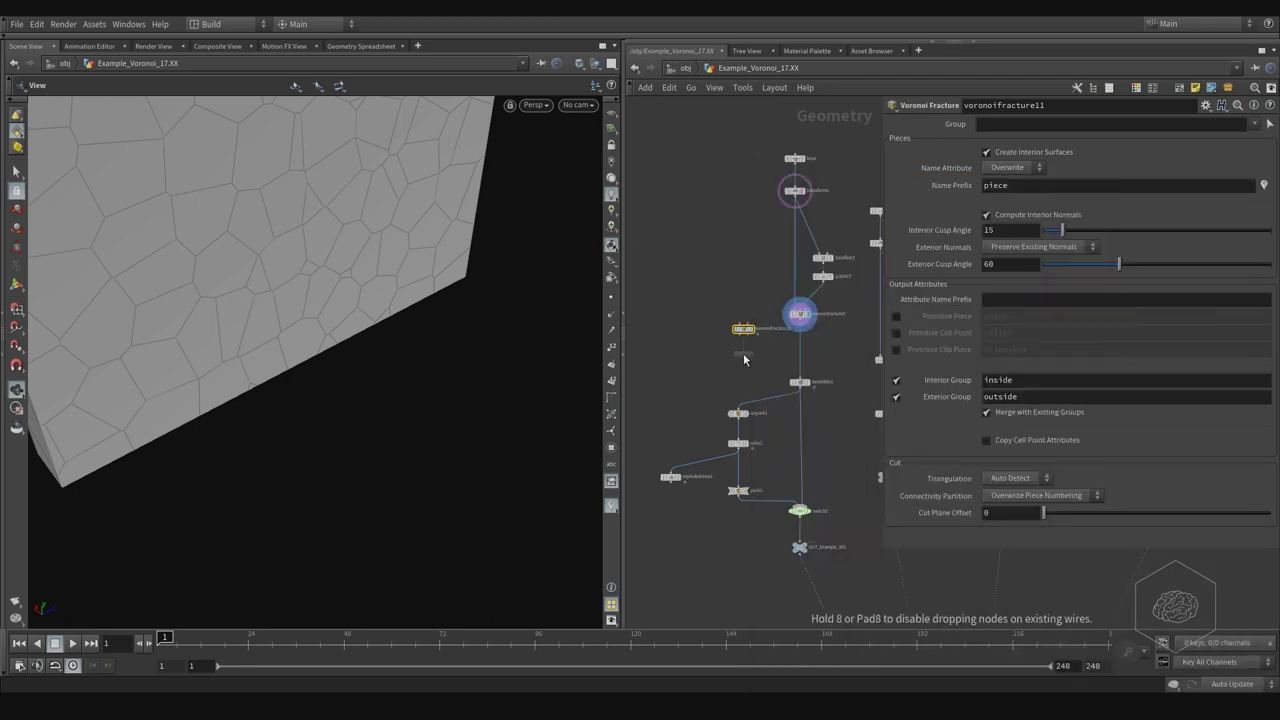
pyautogui.click(748, 378)
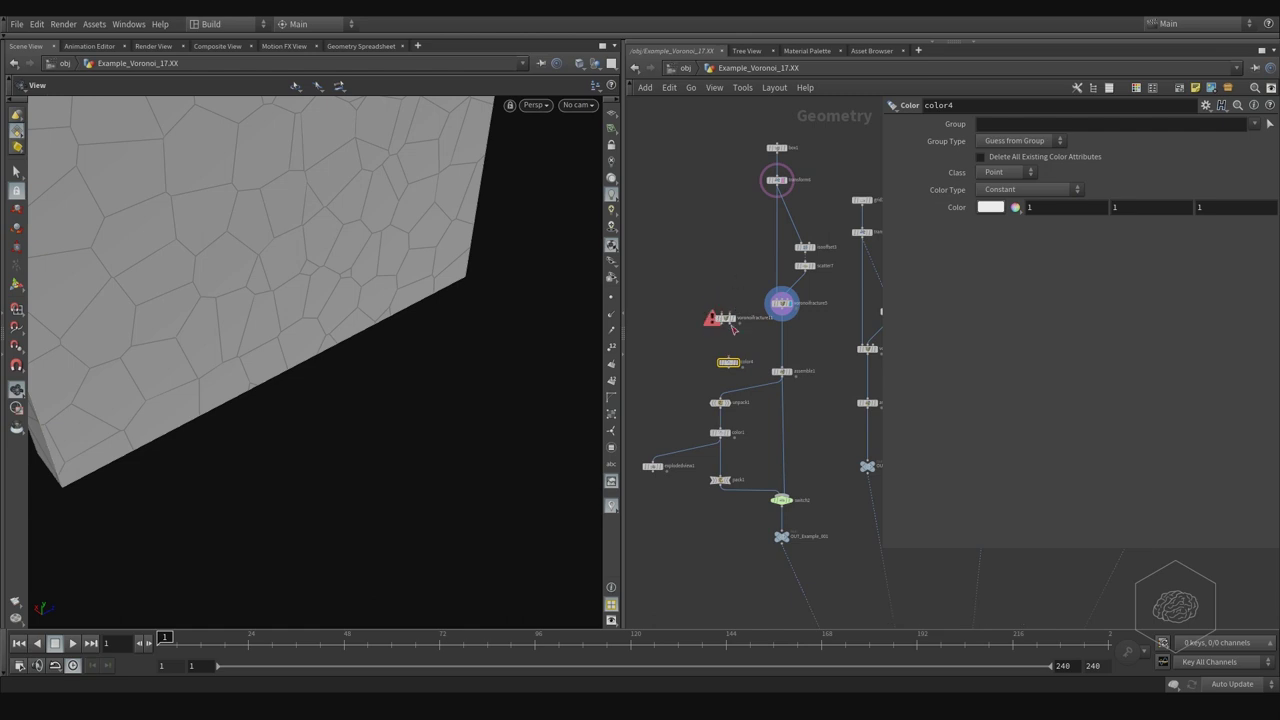
pyautogui.scroll(3, 722, 316)
pyautogui.moveTo(724, 403)
pyautogui.mouseDown()
pyautogui.moveTo(709, 395)
pyautogui.moveTo(724, 389)
pyautogui.mouseUp()
pyautogui.click(719, 322)
pyautogui.click(714, 397)
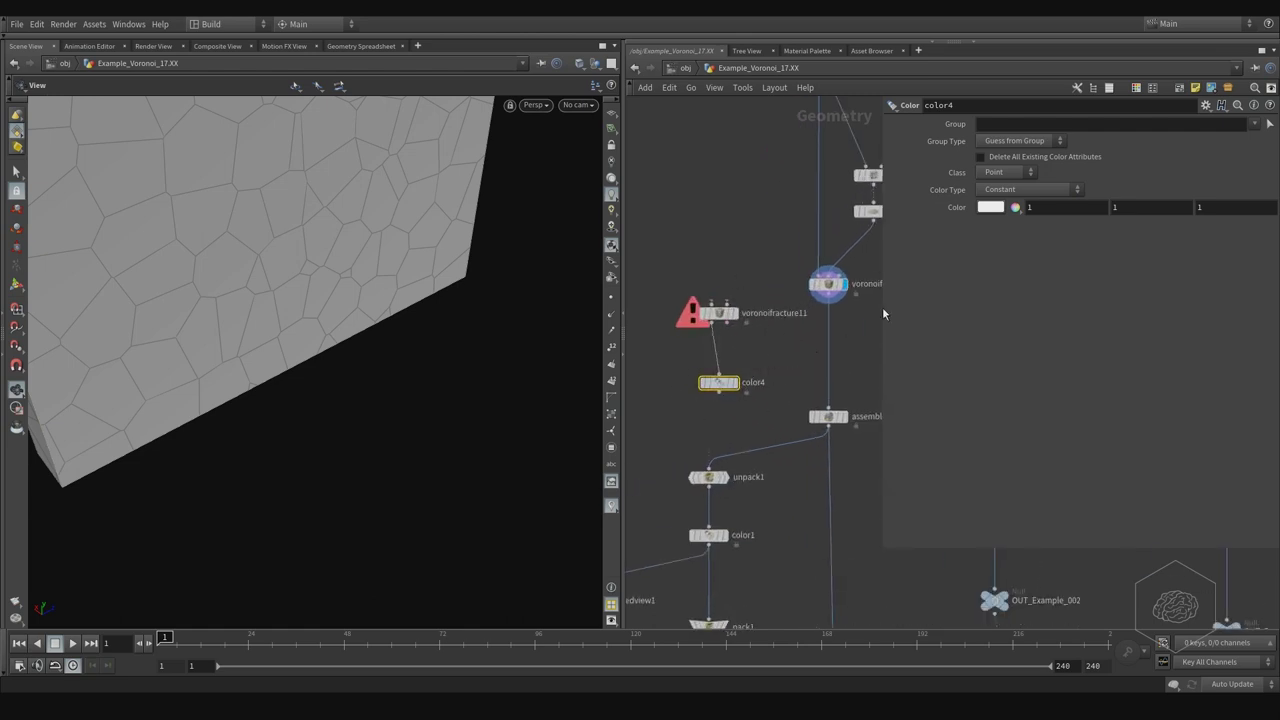
# Set color4's Color Type to Random from Attribute and begin entering the attribute.
pyautogui.click(1038, 191)
pyautogui.click(1030, 255)
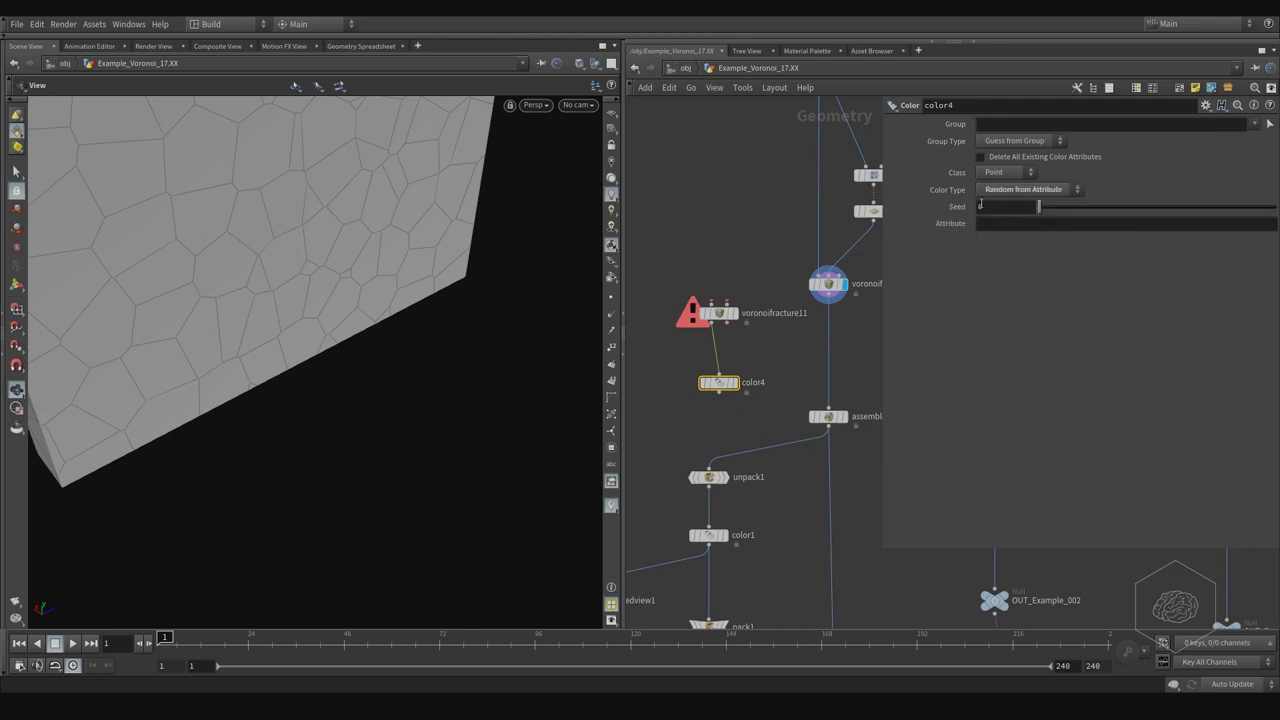
pyautogui.click(1009, 224)
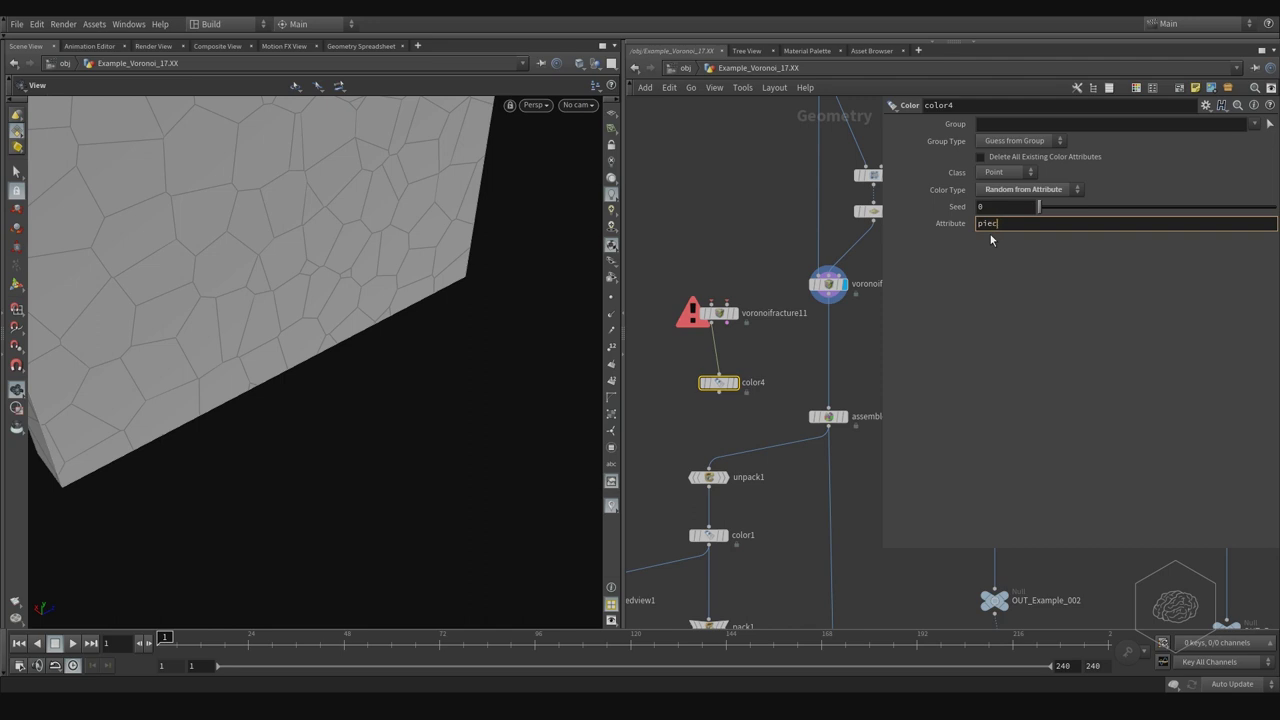
# Confirm 'piece' as the colour attribute and enable Primitive Piece output on voronoifracture11.
pyautogui.press('Return')
pyautogui.click(712, 316)
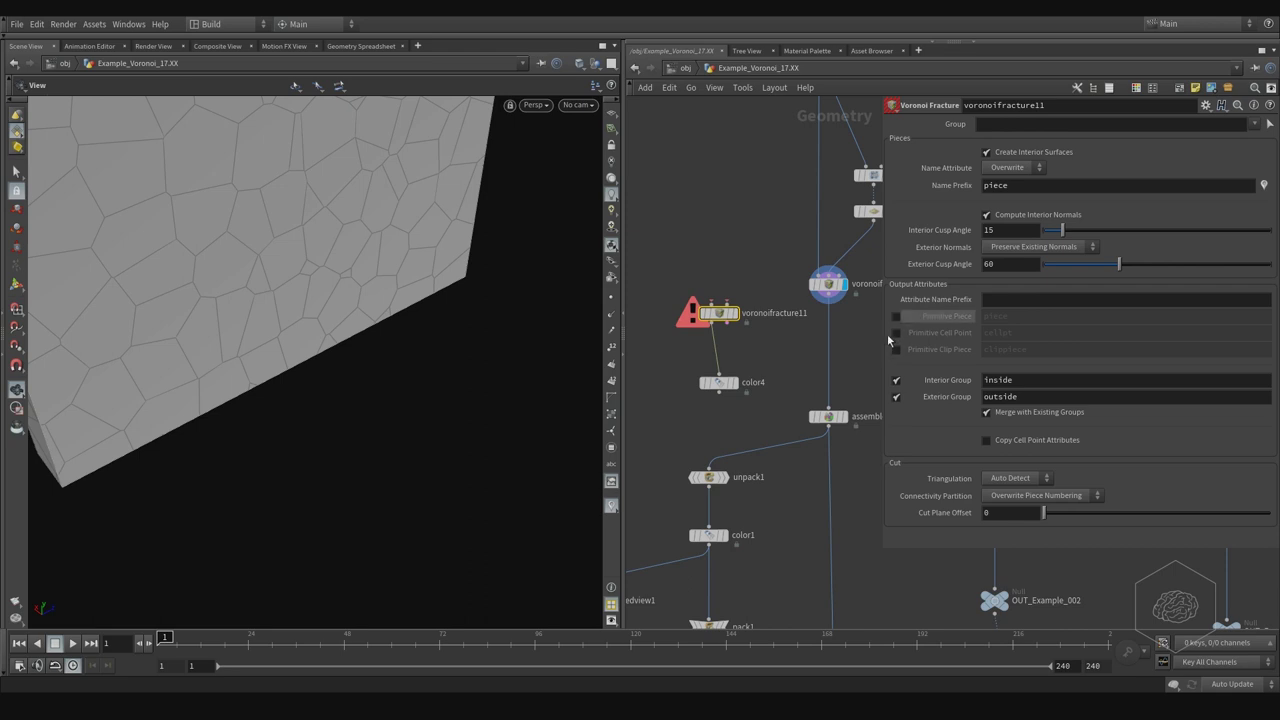
pyautogui.click(895, 317)
# Move voronoifracture11 and color4 together beside the main fracture branch.
pyautogui.moveTo(717, 260); pyautogui.dragTo(645, 400)
pyautogui.scroll(-3, 648, 228)
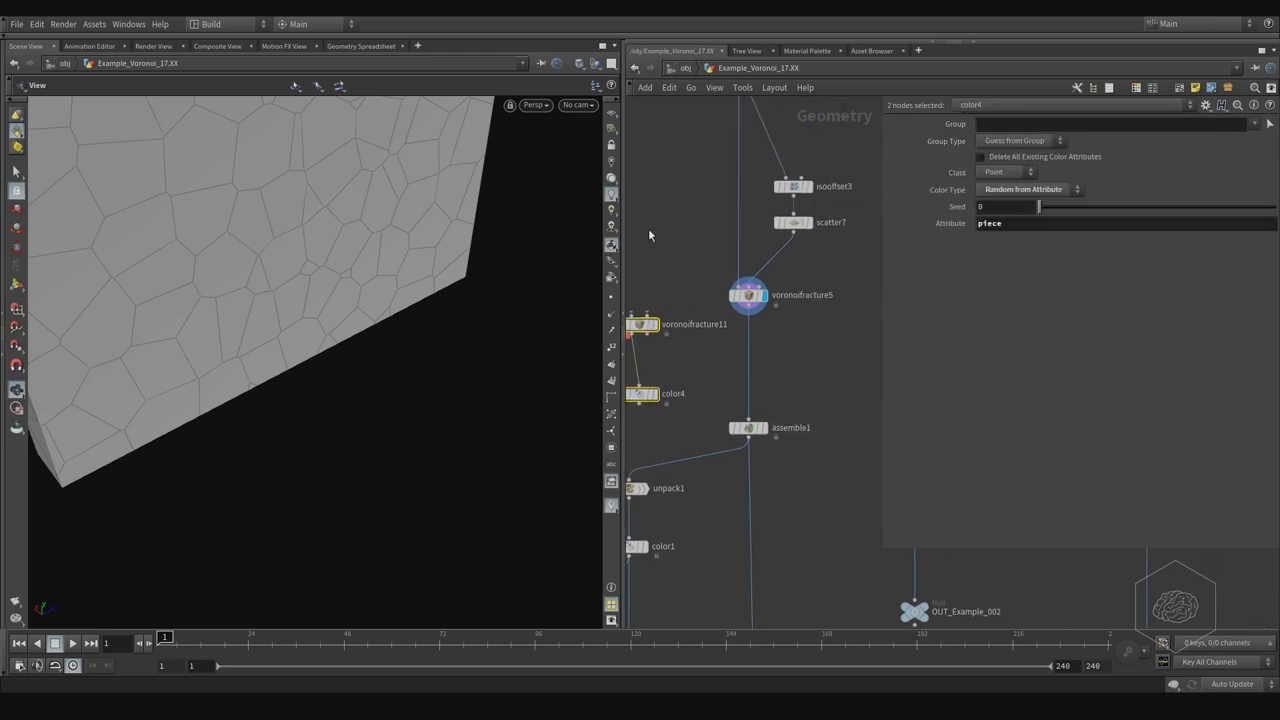
pyautogui.scroll(-3, 630, 245)
pyautogui.moveTo(670, 274); pyautogui.dragTo(767, 279)
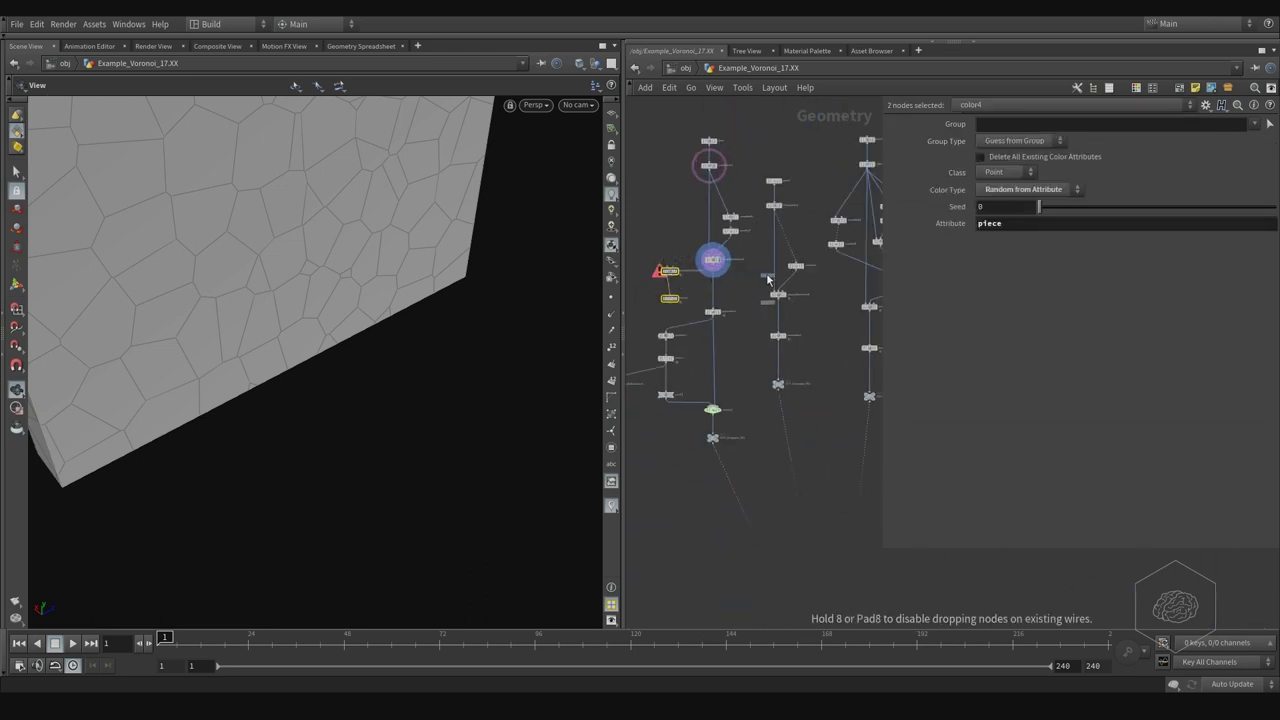
pyautogui.moveTo(815, 281); pyautogui.dragTo(686, 277, button='middle')
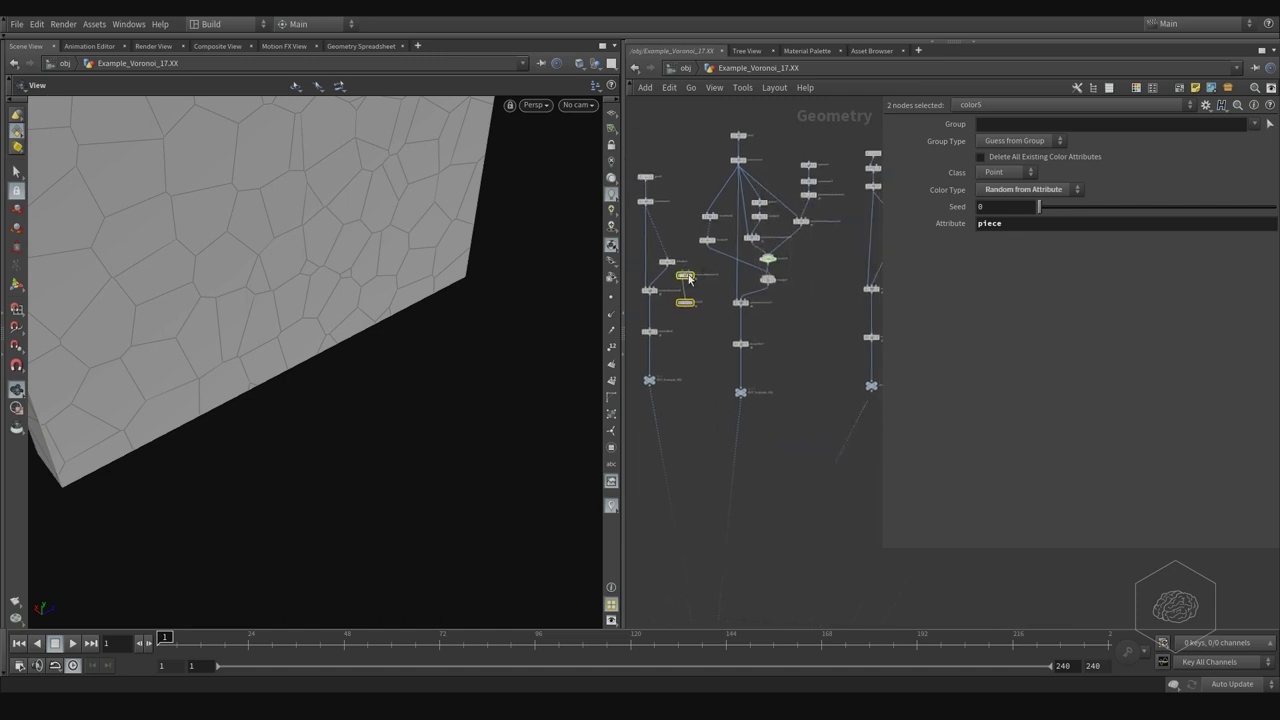
pyautogui.moveTo(688, 275); pyautogui.dragTo(808, 281)
pyautogui.scroll(5, 808, 281)
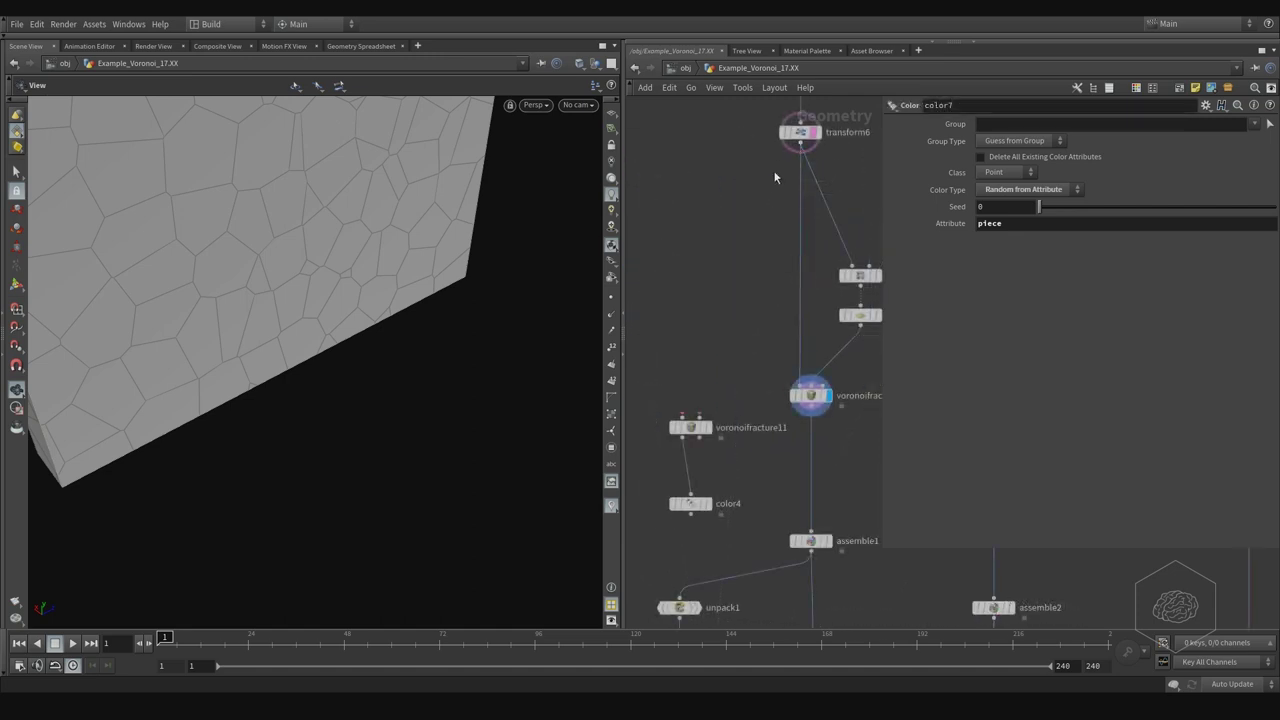
# Wire transform6 into voronoifracture11's first input and the scatter points into its second.
pyautogui.click(800, 145)
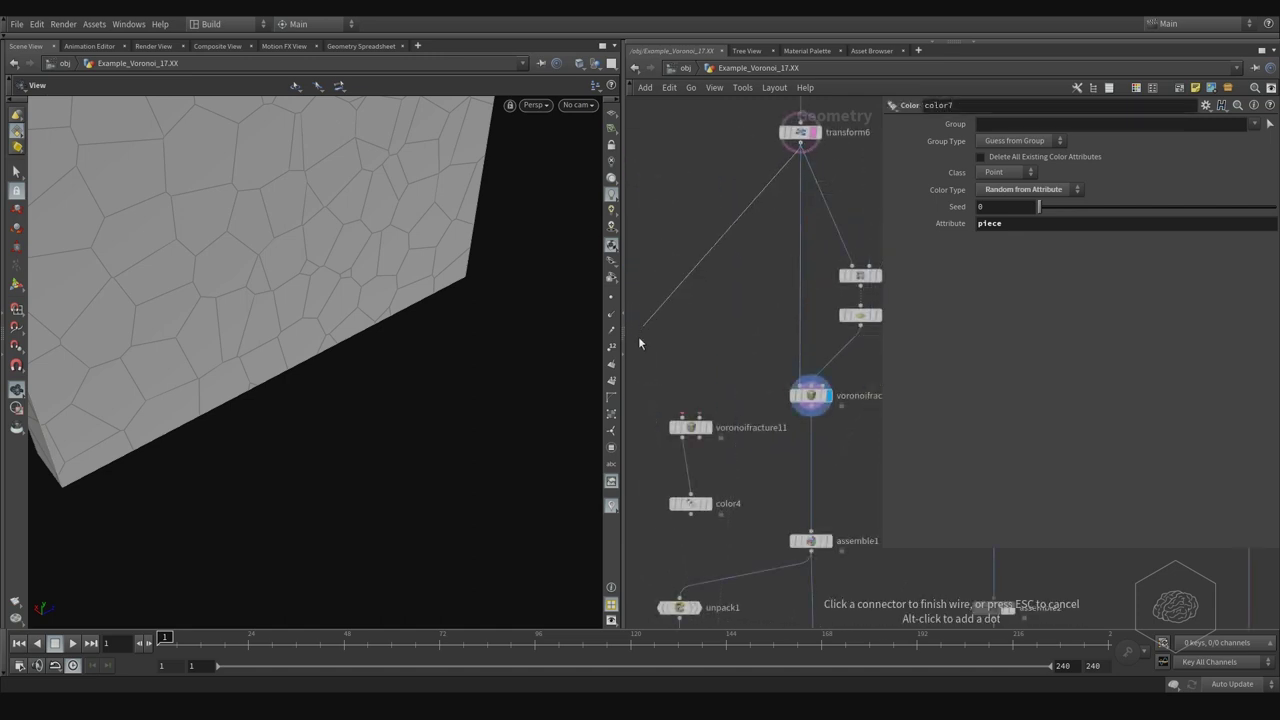
pyautogui.click(684, 418)
pyautogui.click(700, 416)
pyautogui.click(860, 326)
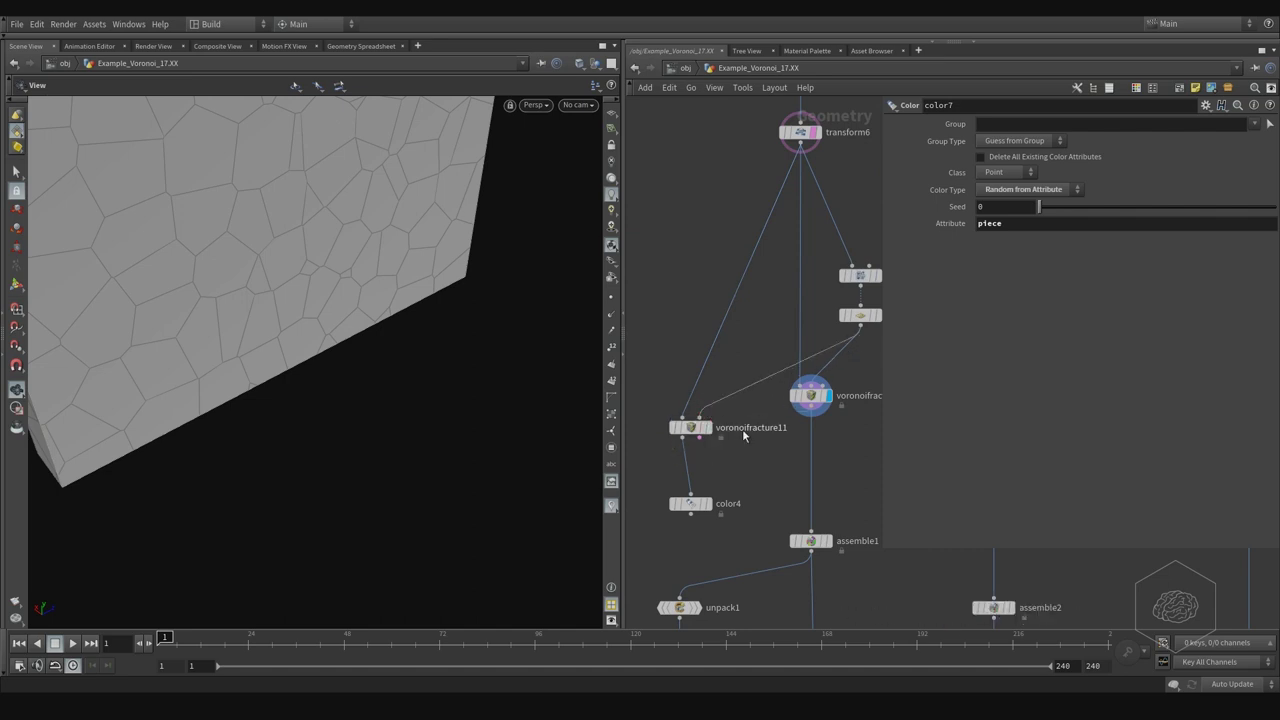
pyautogui.moveTo(742, 429); pyautogui.dragTo(709, 340, button='middle')
# Switch color4's Class from Point to Primitive, then display voronoifracture5 again.
pyautogui.click(661, 420)
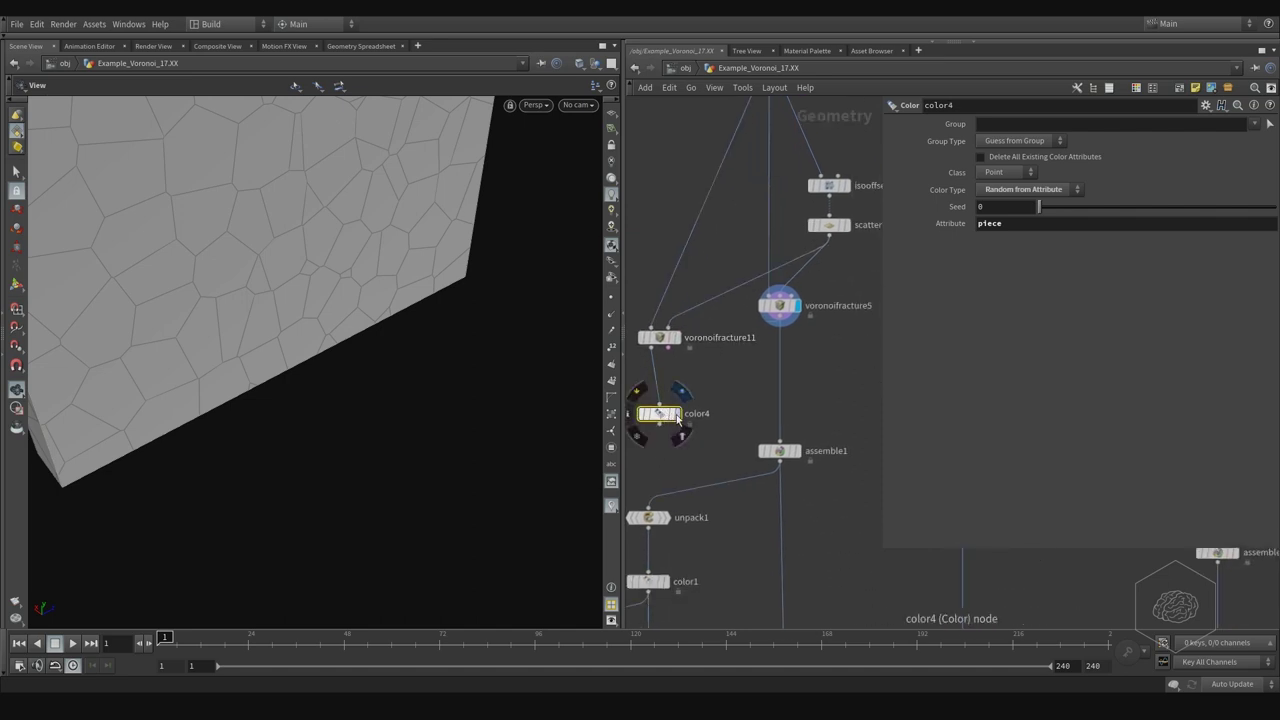
pyautogui.click(675, 419)
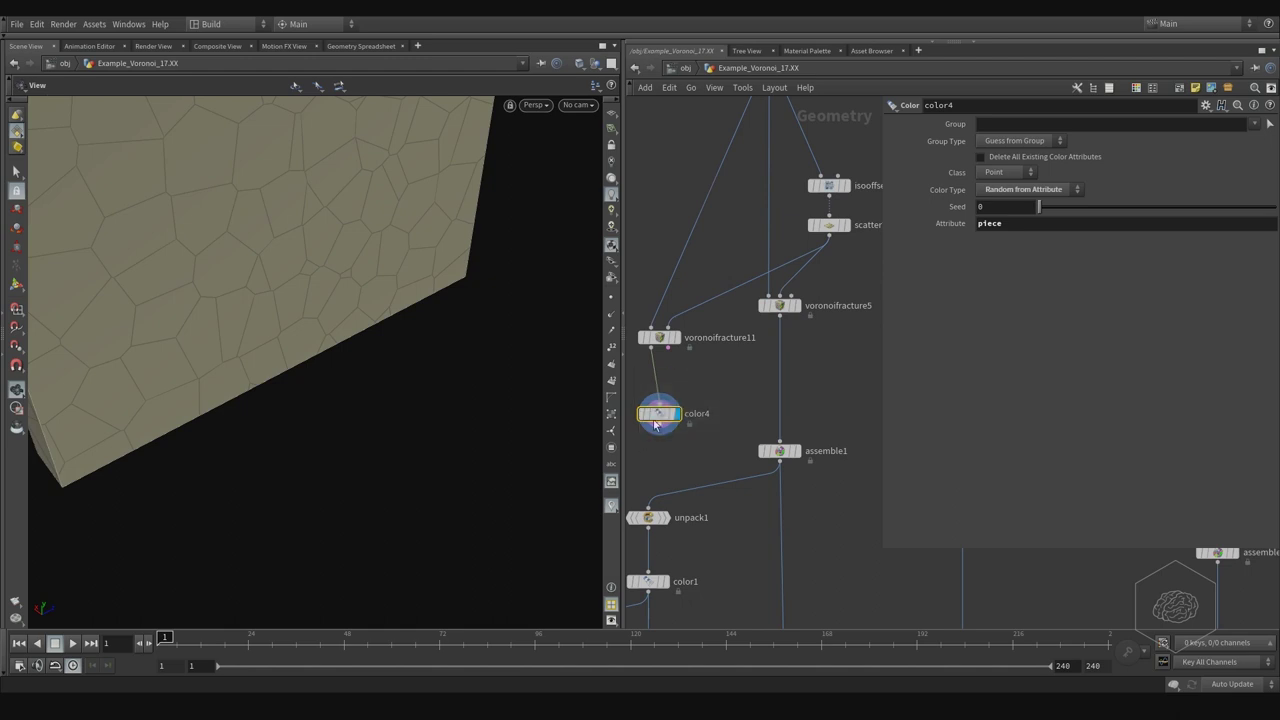
pyautogui.moveTo(690, 320); pyautogui.dragTo(638, 362)
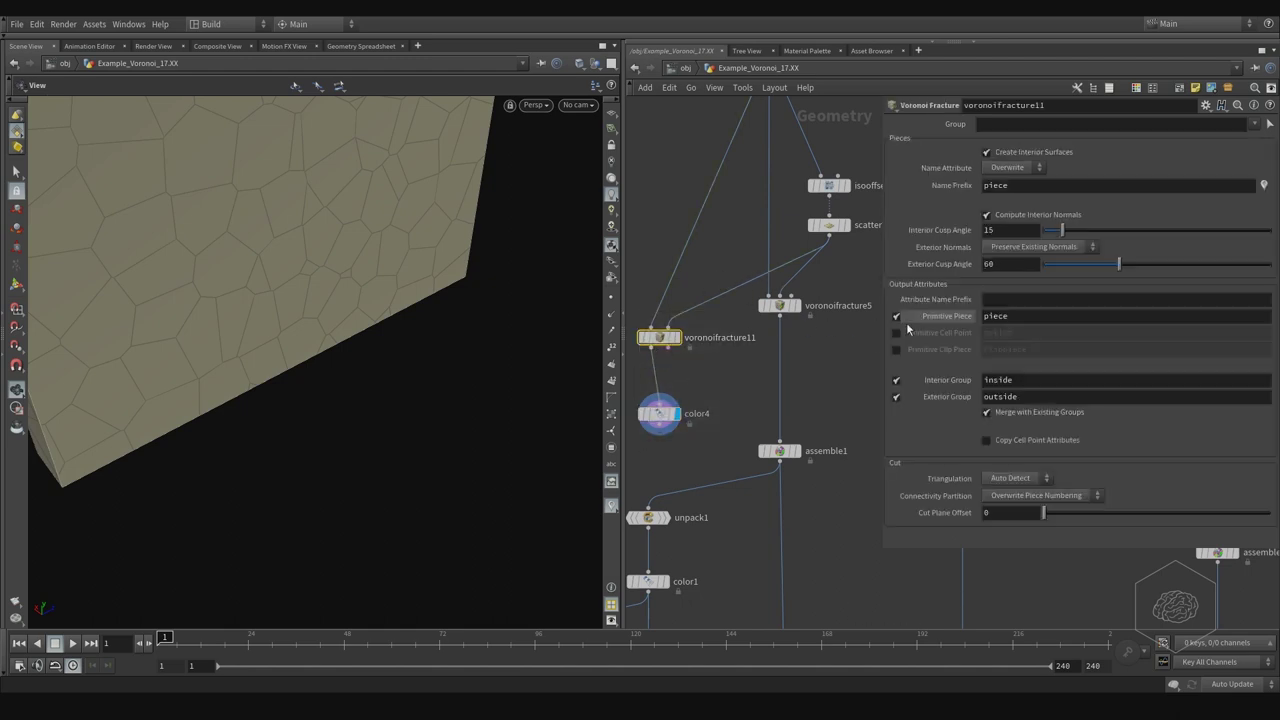
pyautogui.press('Down')
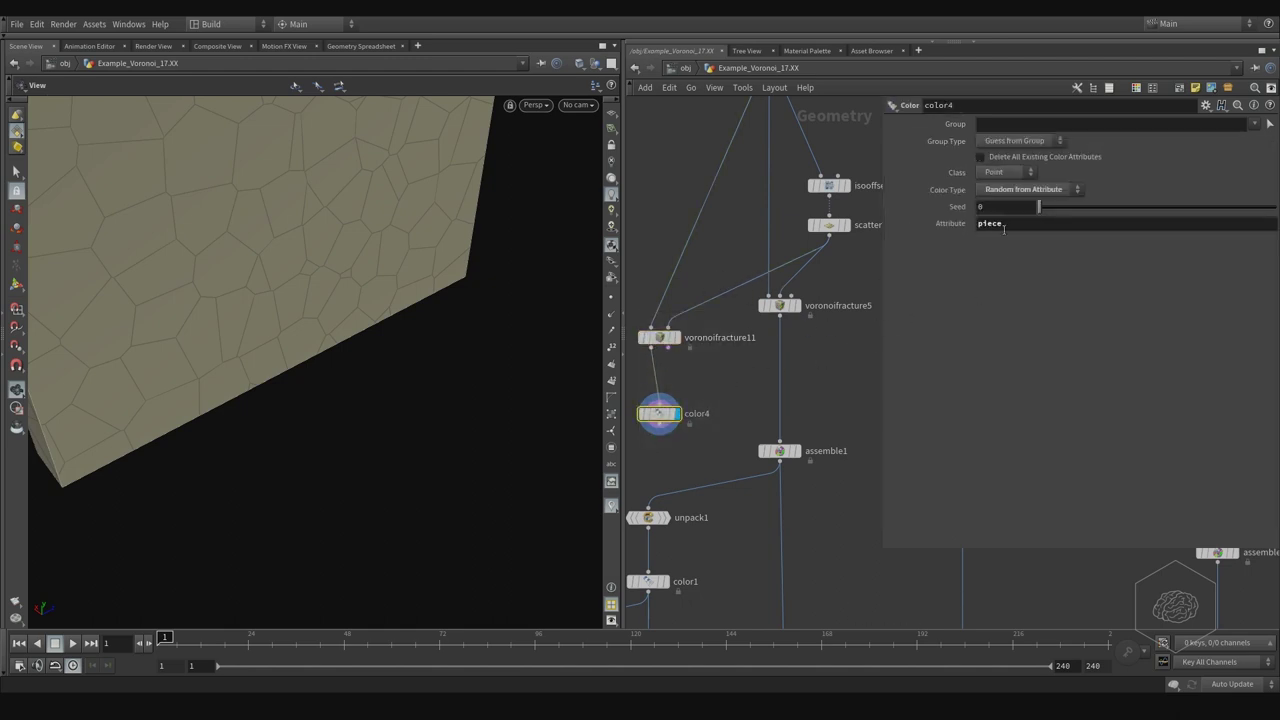
pyautogui.click(1001, 178)
pyautogui.click(977, 206)
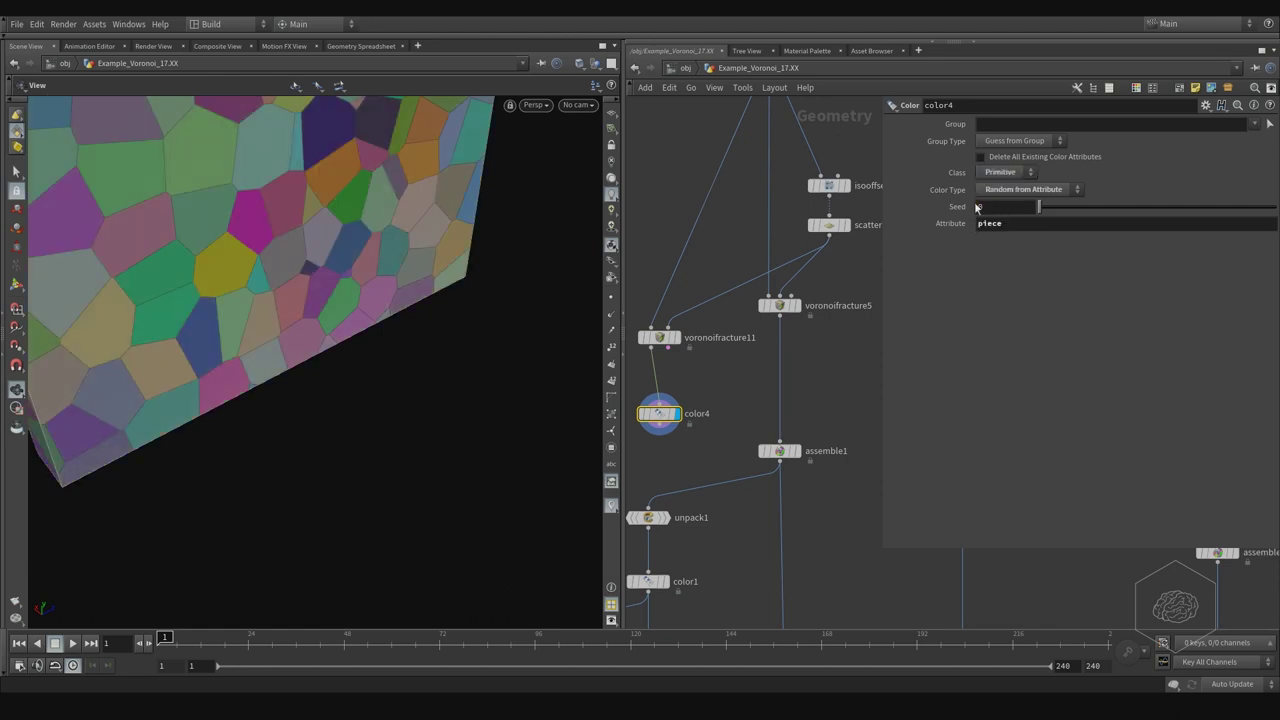
pyautogui.click(787, 334)
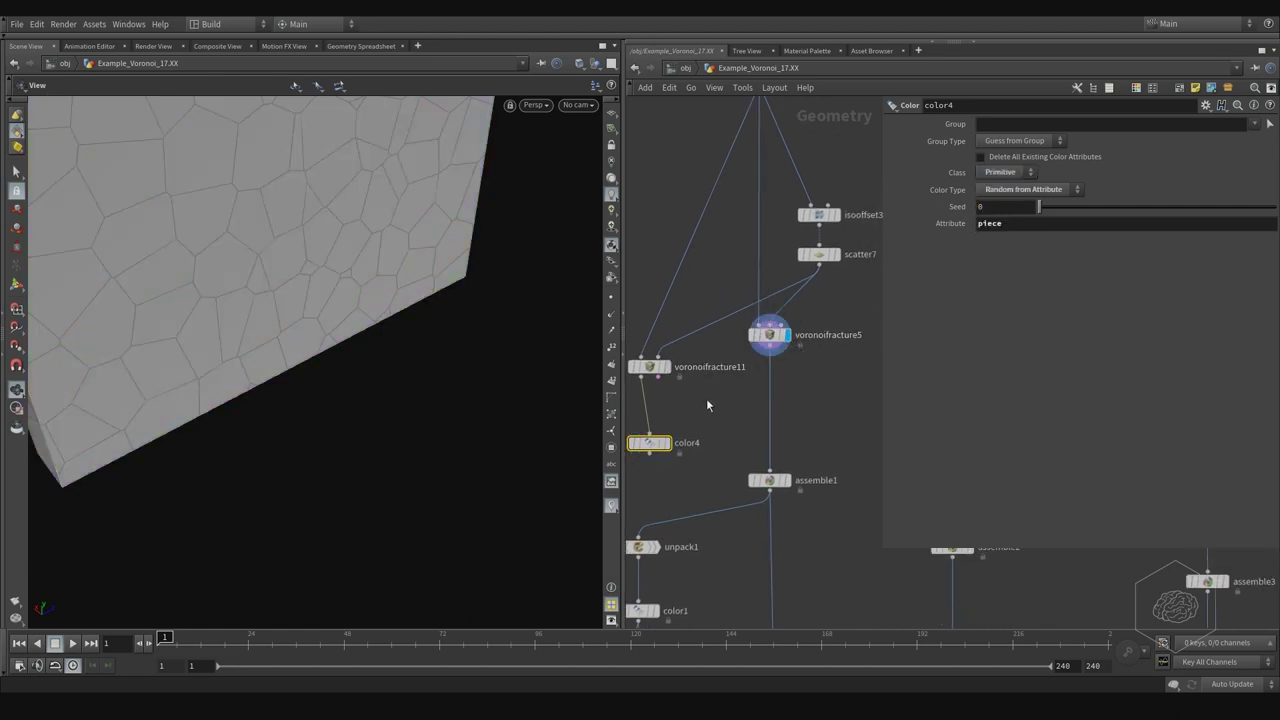
# Move color4 up under voronoifracture11 and display assemble1's output.
pyautogui.moveTo(783, 418); pyautogui.dragTo(818, 365, button='middle')
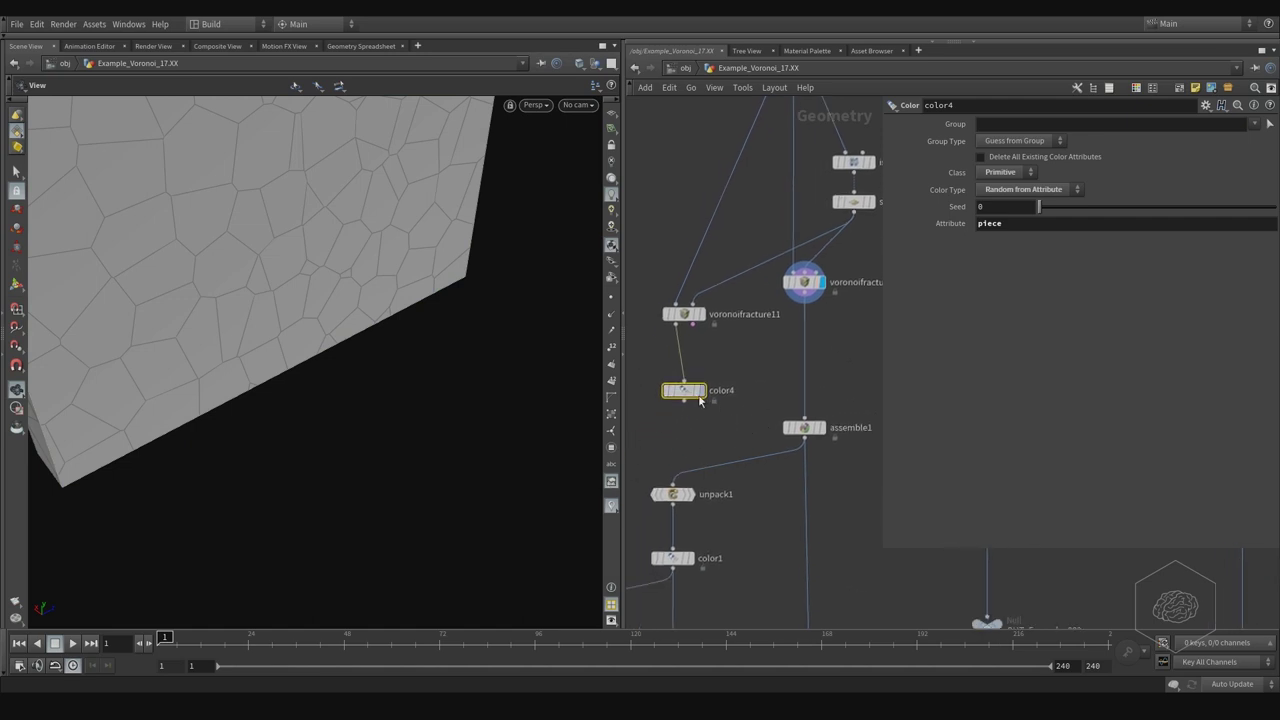
pyautogui.moveTo(699, 397); pyautogui.dragTo(693, 365)
pyautogui.click(803, 428)
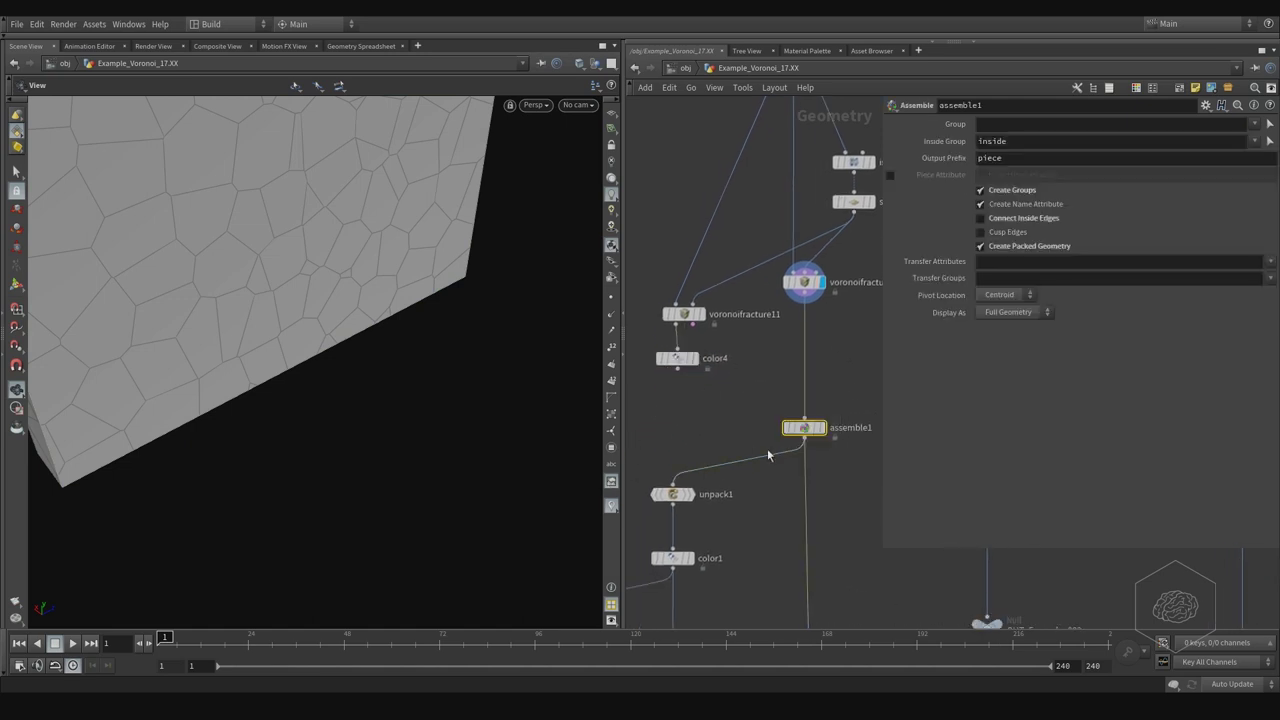
pyautogui.click(822, 430)
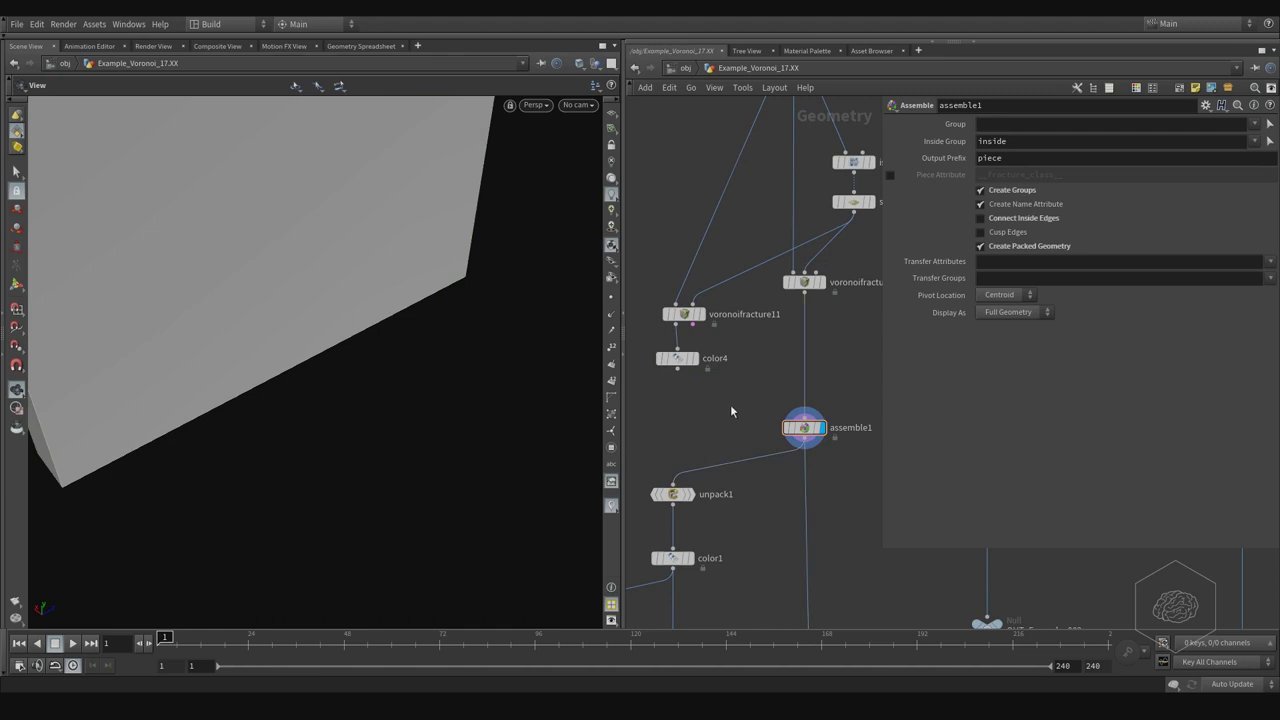
# Drop a Switch node on the wire above assemble1 and connect color4 as its second input.
pyautogui.press('Tab')
pyautogui.write('sw')
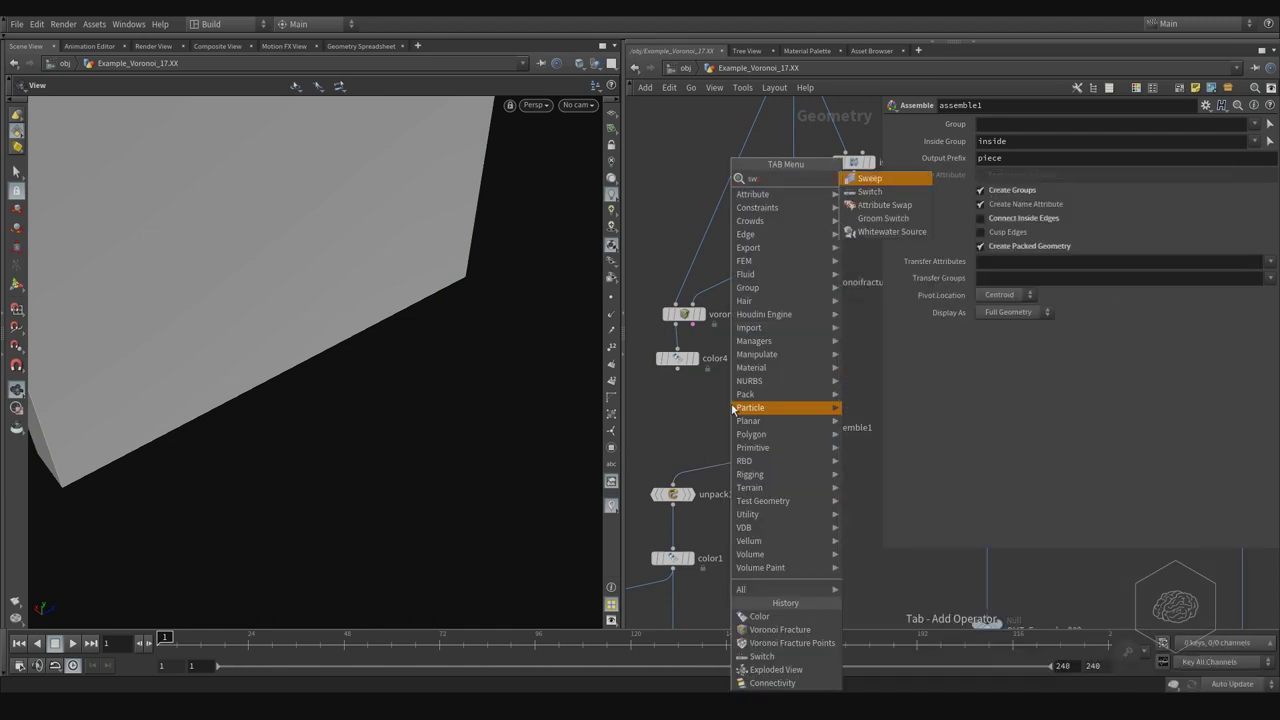
pyautogui.press('Return')
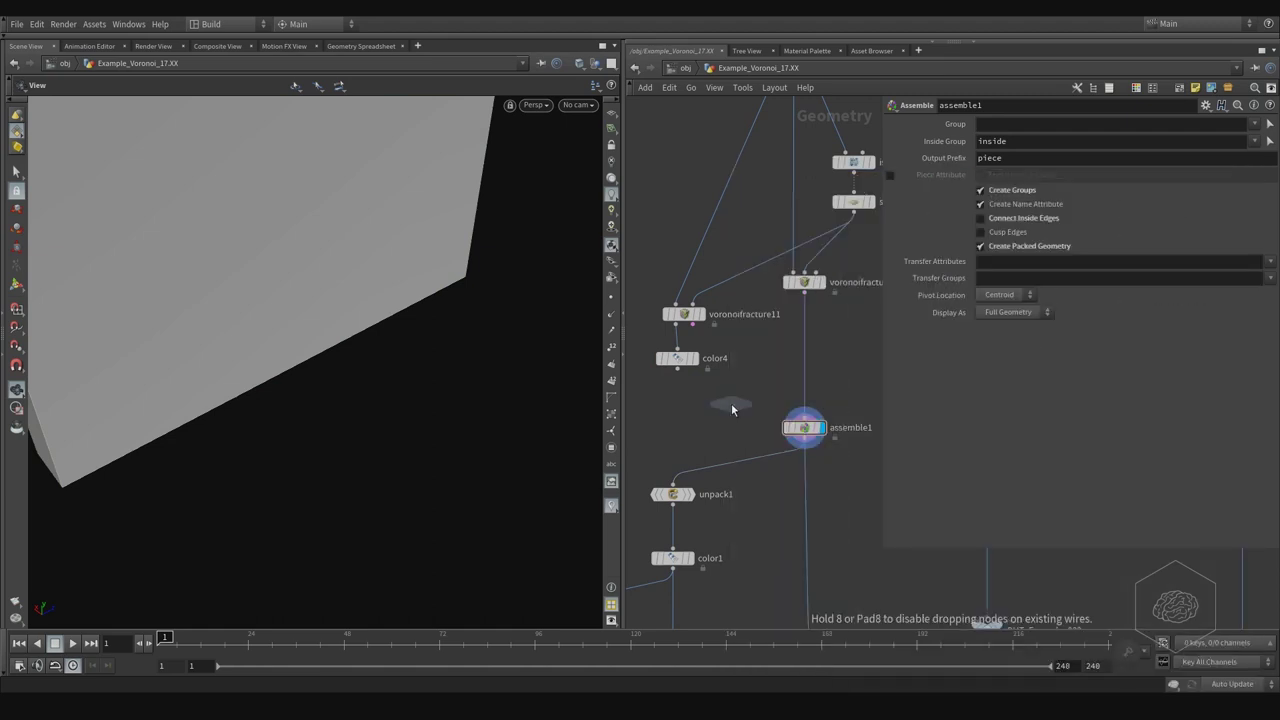
pyautogui.click(808, 398)
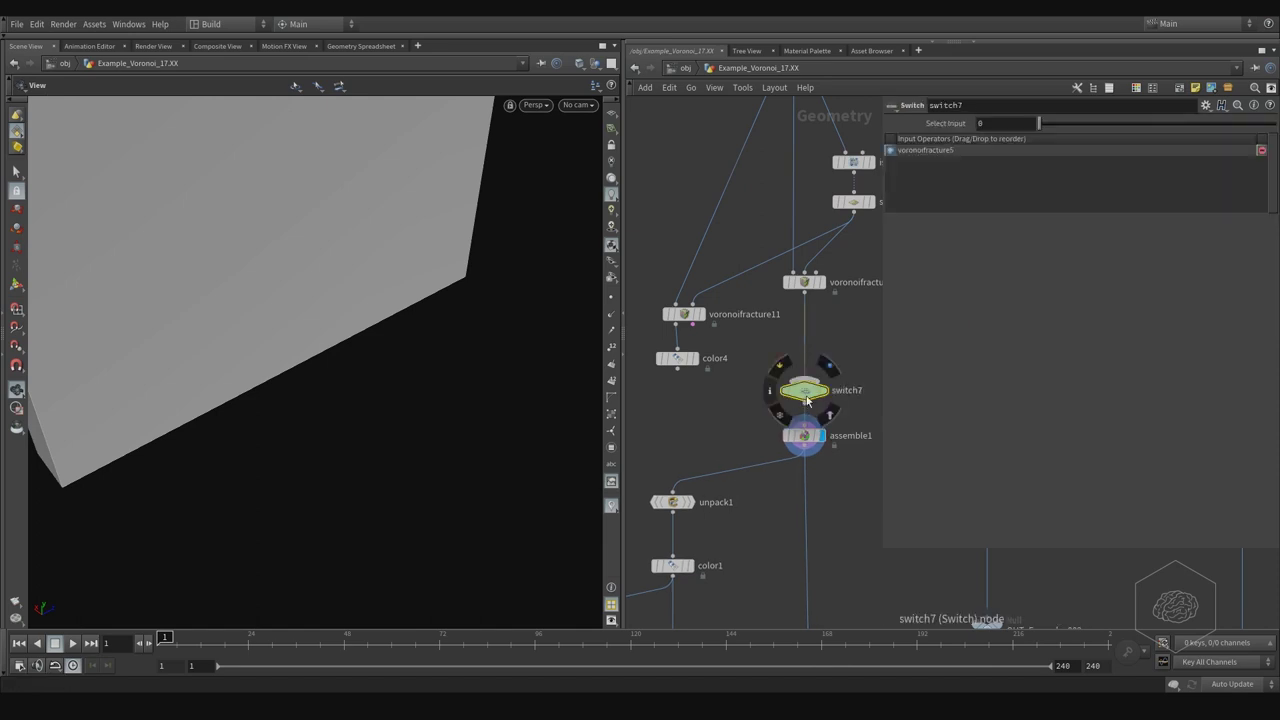
pyautogui.click(684, 370)
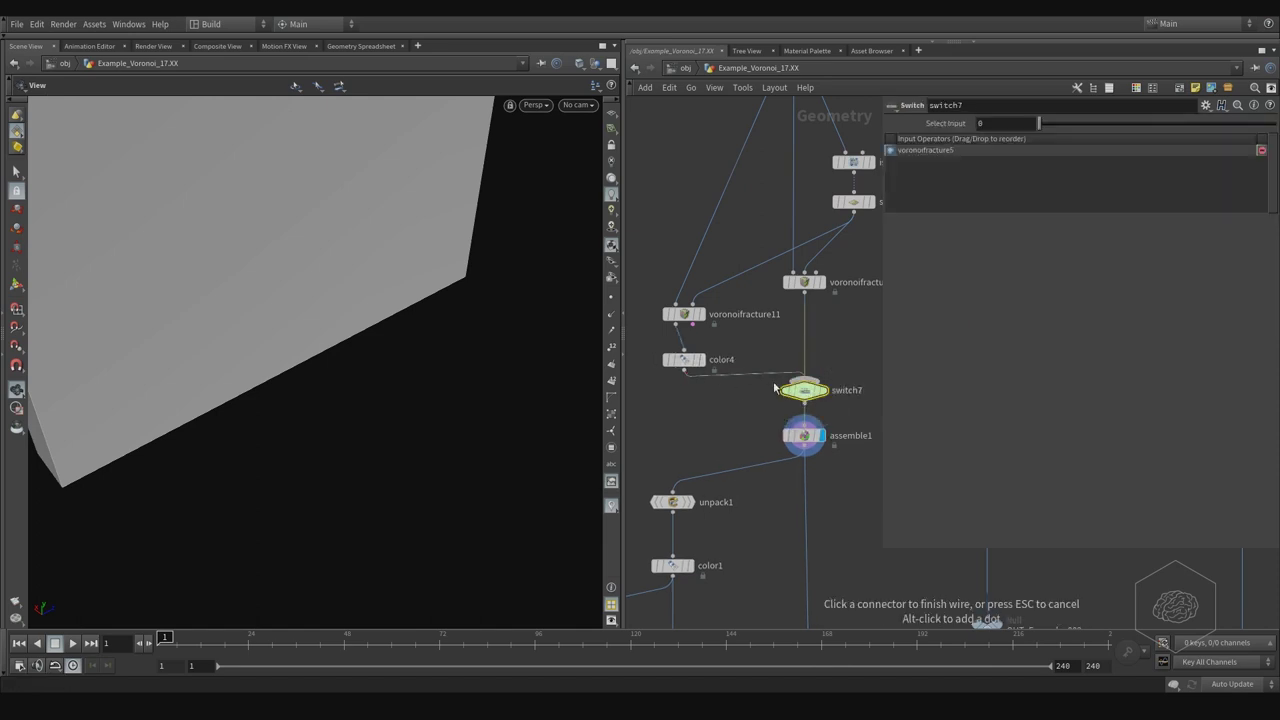
pyautogui.click(805, 386)
# Bring the unpack and pack nodes into view and select unpack1.
pyautogui.moveTo(833, 470); pyautogui.dragTo(820, 341)
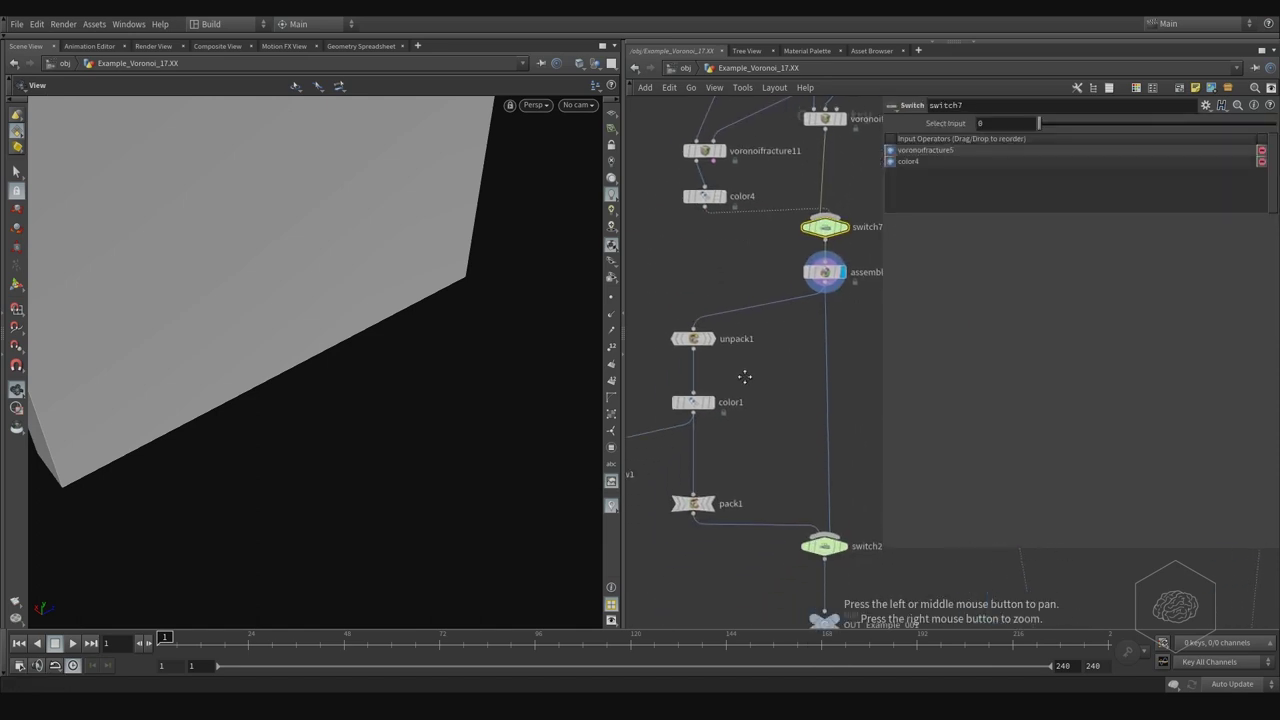
pyautogui.moveTo(755, 392); pyautogui.dragTo(813, 338, button='middle')
pyautogui.moveTo(760, 330); pyautogui.dragTo(660, 242)
pyautogui.moveTo(746, 344); pyautogui.dragTo(760, 318, button='middle')
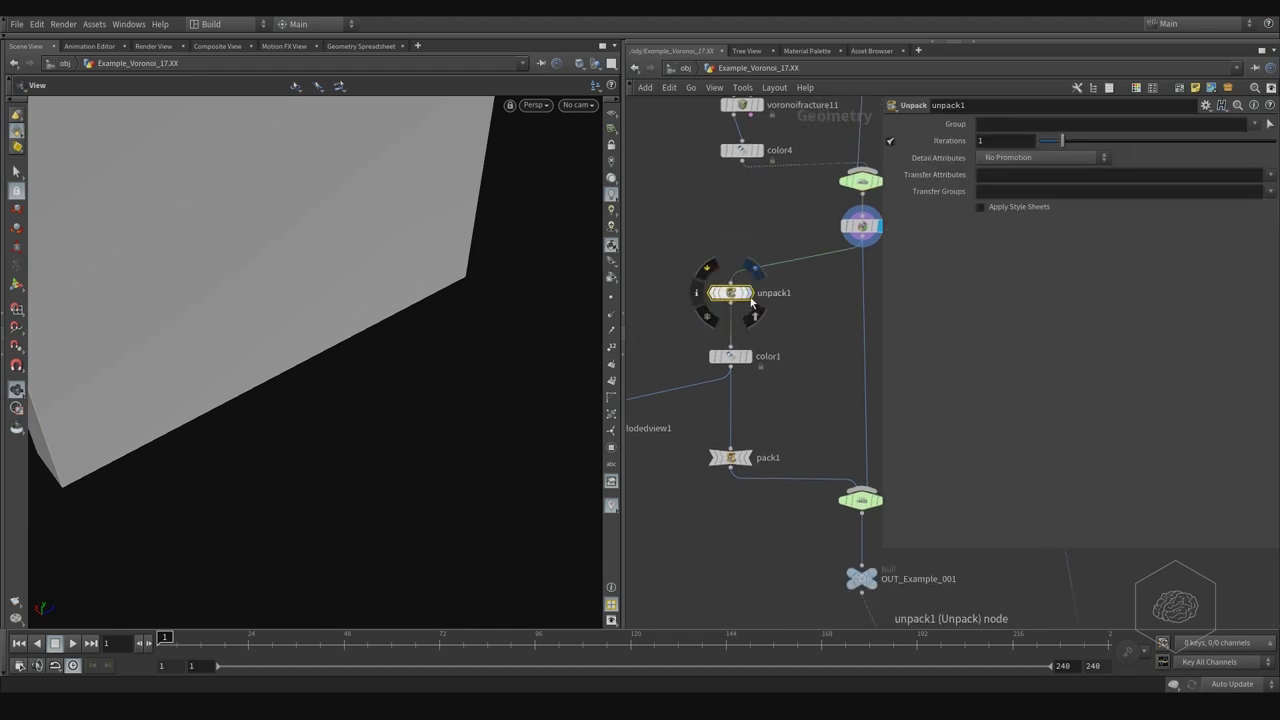
# Display color1 and toggle its Class to Primitive and back to Point.
pyautogui.click(753, 270)
pyautogui.click(746, 360)
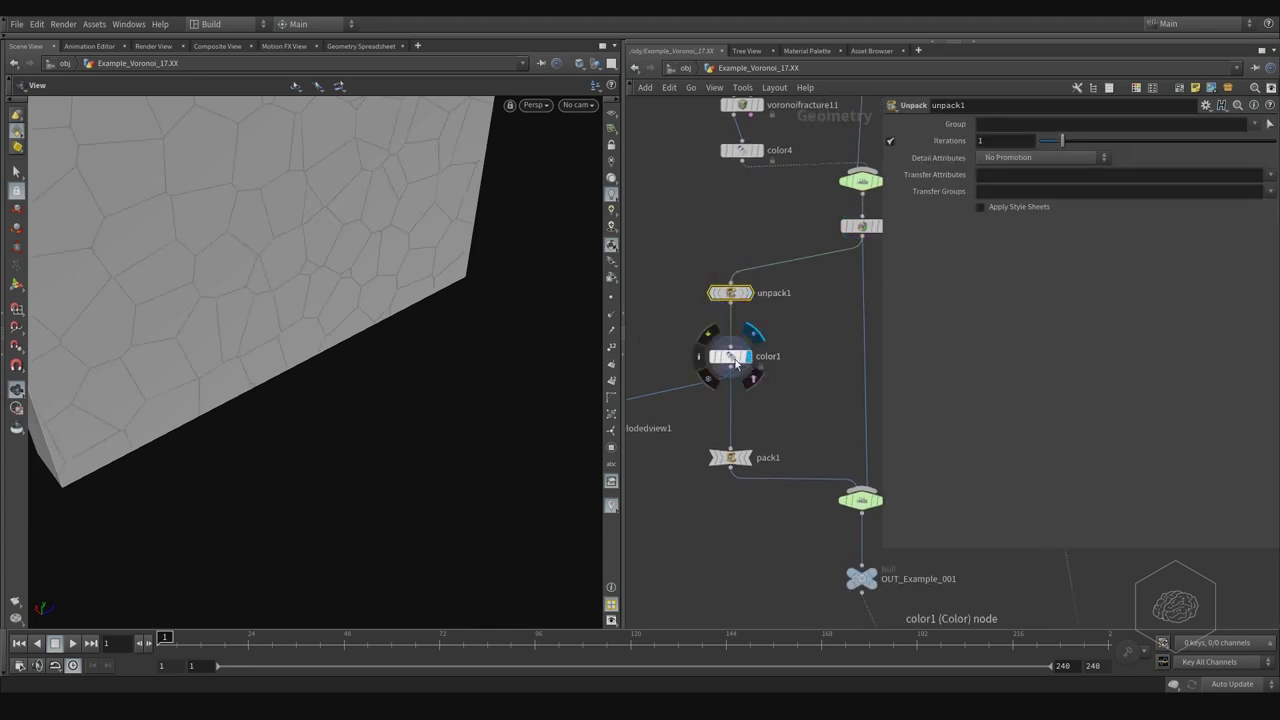
pyautogui.moveTo(780, 414)
pyautogui.mouseDown(button='middle')
pyautogui.moveTo(844, 364)
pyautogui.moveTo(817, 364)
pyautogui.moveTo(782, 333)
pyautogui.mouseUp(button='middle')
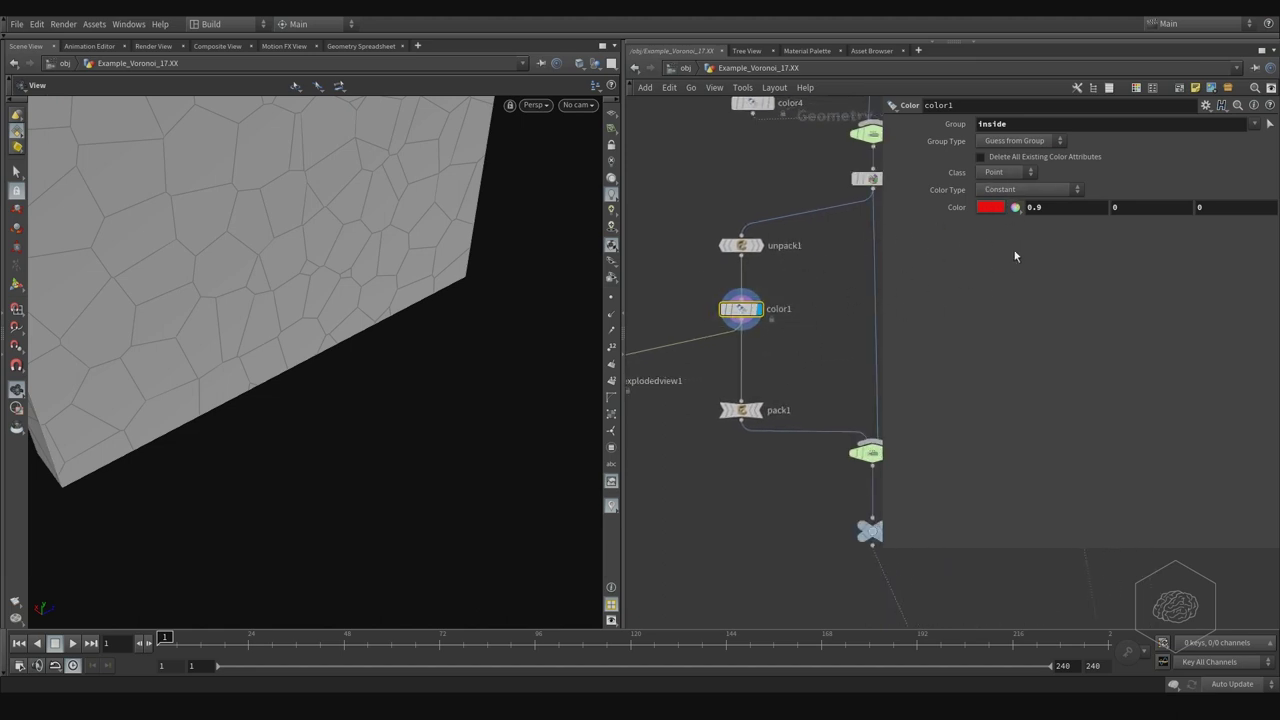
pyautogui.click(997, 180)
pyautogui.click(994, 207)
pyautogui.click(1000, 172)
pyautogui.click(994, 211)
pyautogui.press('space')
# Inspect pack1 and switch2, whose Select Input of 0 chooses pack1 over assemble1.
pyautogui.moveTo(809, 362)
pyautogui.mouseDown()
pyautogui.moveTo(870, 355)
pyautogui.moveTo(715, 338)
pyautogui.mouseUp()
pyautogui.click(800, 392)
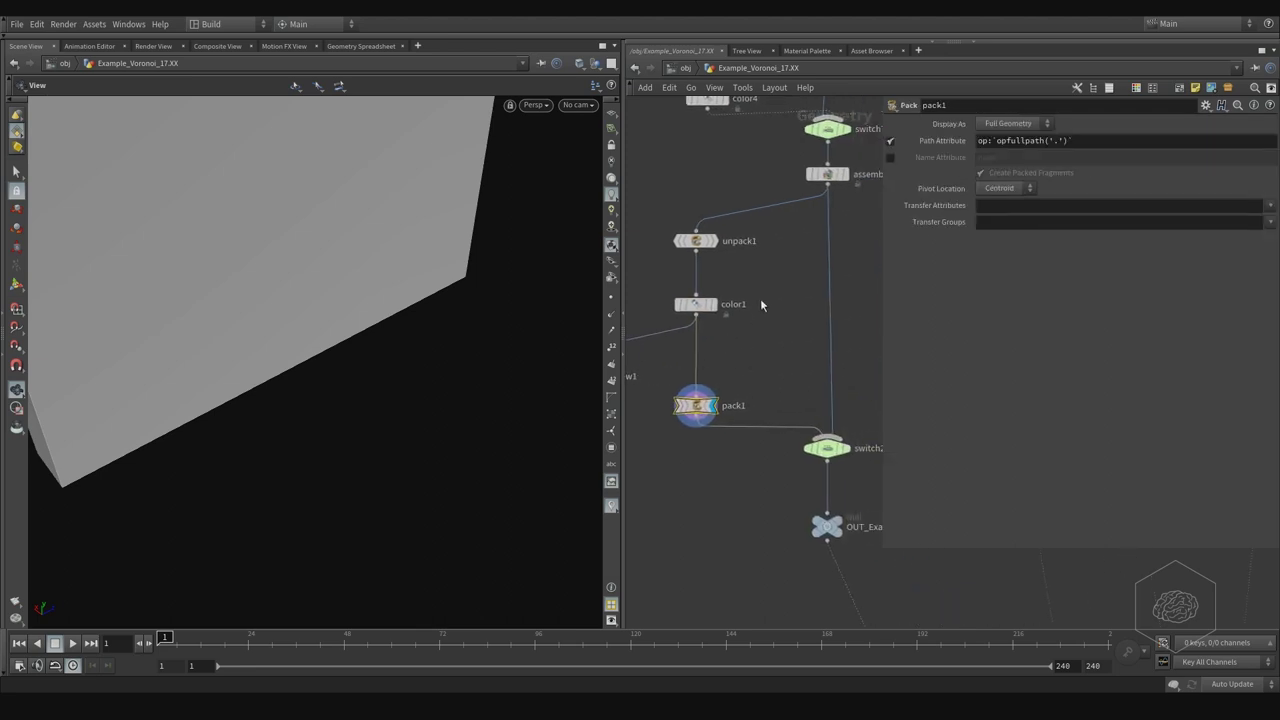
pyautogui.moveTo(678, 410); pyautogui.dragTo(582, 430)
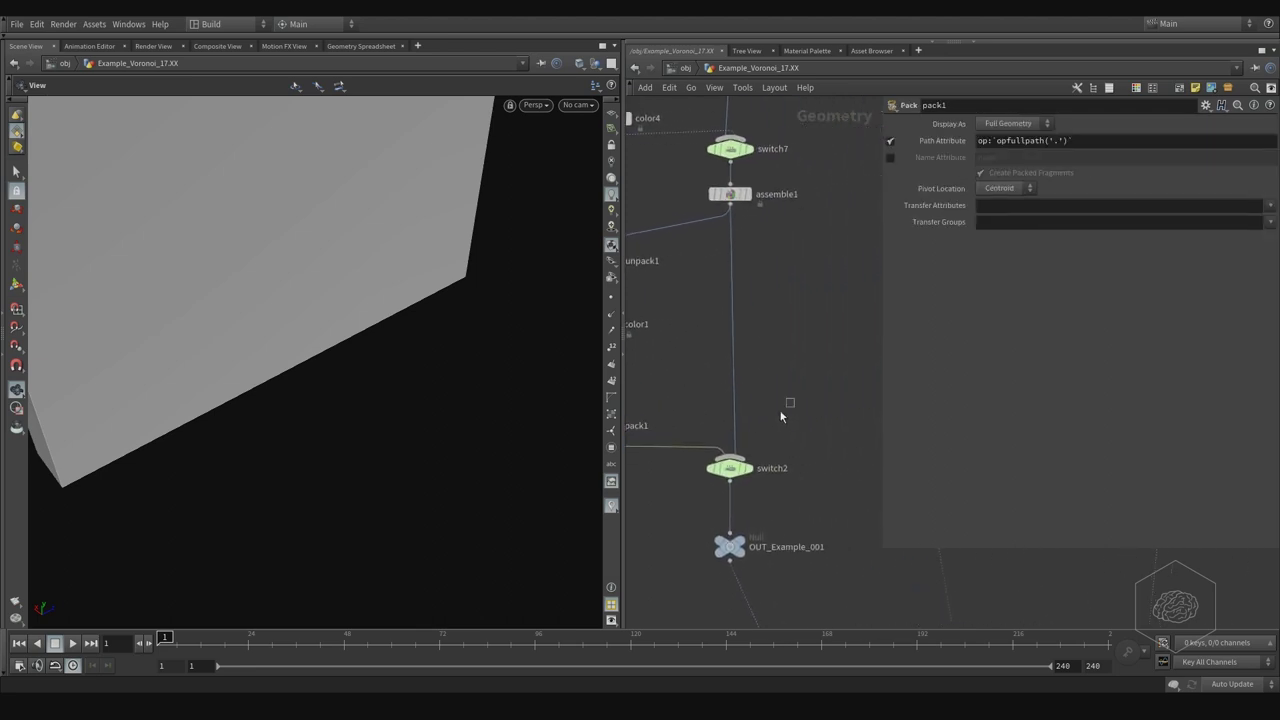
pyautogui.click(729, 468)
pyautogui.moveTo(820, 394)
pyautogui.mouseDown()
pyautogui.moveTo(860, 331)
pyautogui.moveTo(843, 366)
pyautogui.moveTo(857, 360)
pyautogui.moveTo(803, 317)
pyautogui.moveTo(771, 408)
pyautogui.moveTo(792, 401)
pyautogui.moveTo(778, 391)
pyautogui.mouseUp()
pyautogui.scroll(-2, 755, 352)
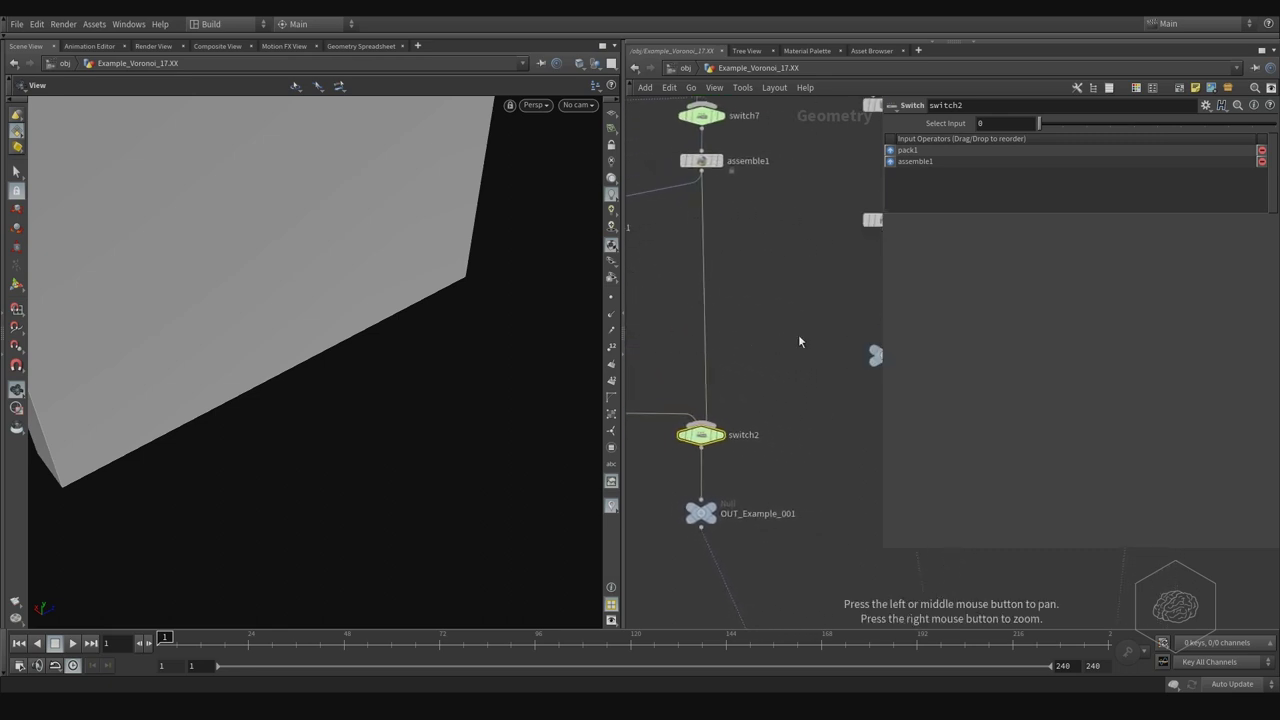
pyautogui.moveTo(798, 334); pyautogui.dragTo(880, 326)
pyautogui.scroll(-2, 855, 316)
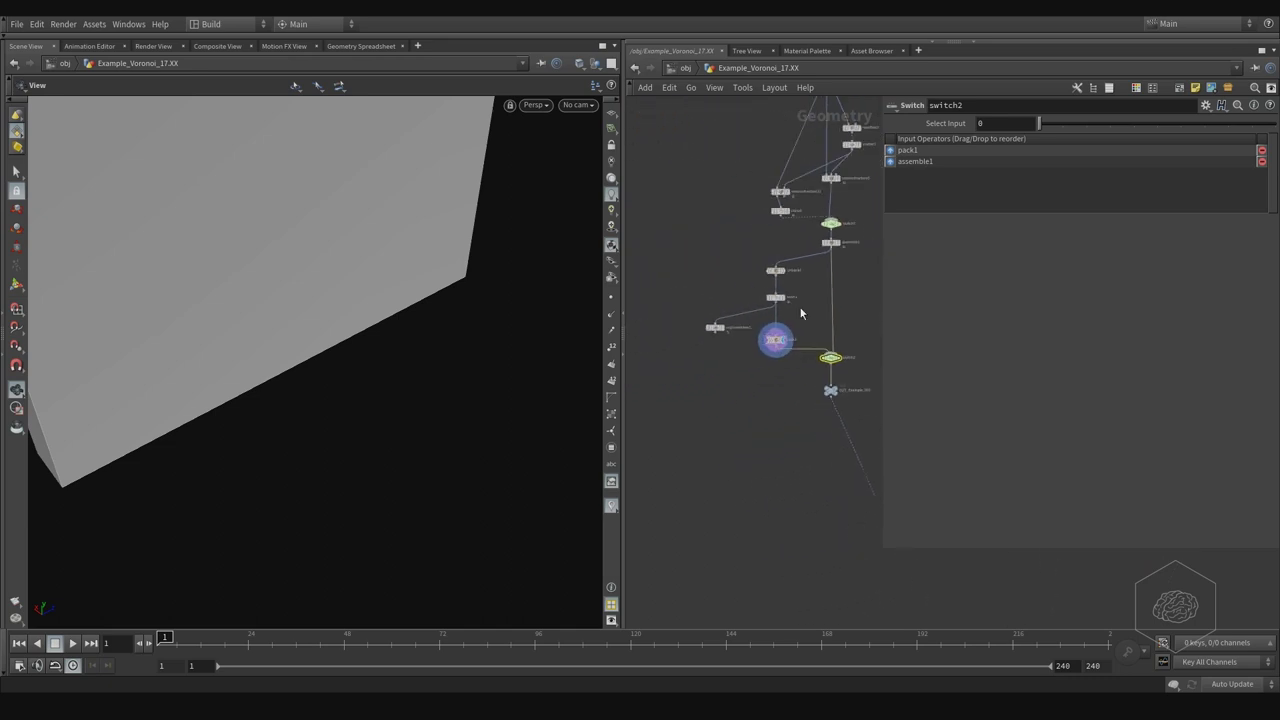
# Display the exploded view, inspect color1, and orbit to see the pieces side-on.
pyautogui.click(721, 327)
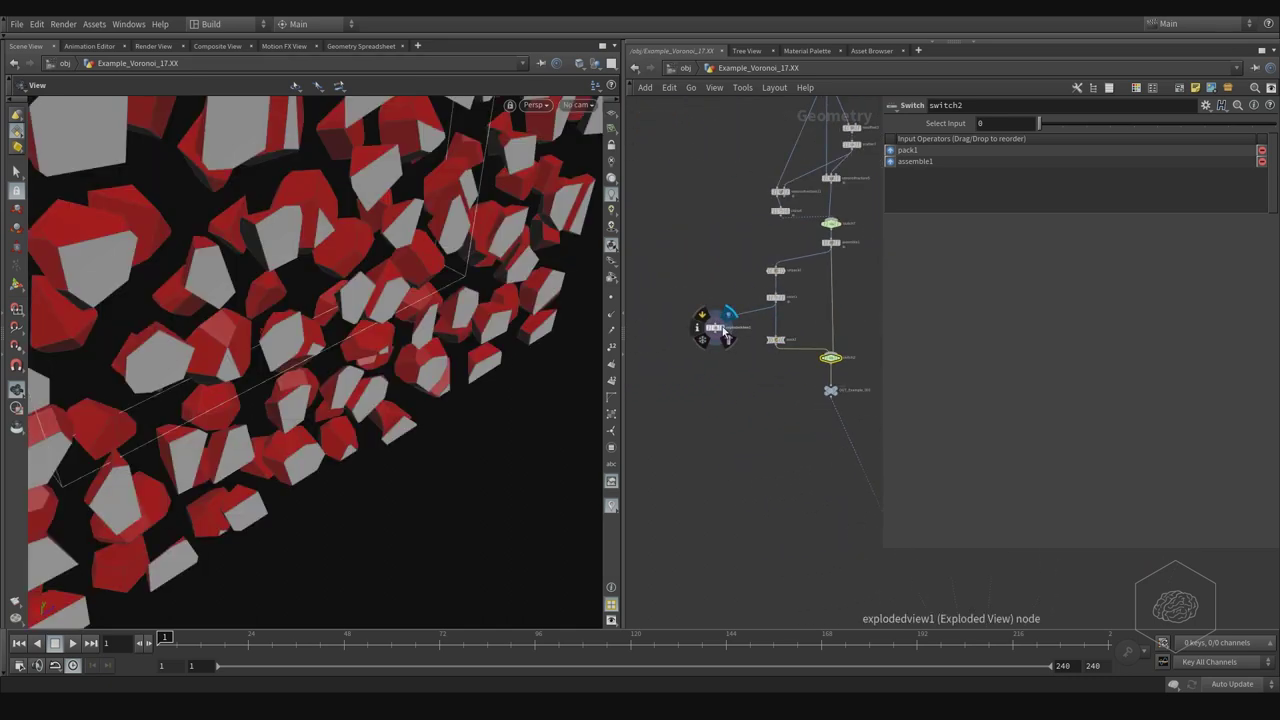
pyautogui.scroll(1, 823, 315)
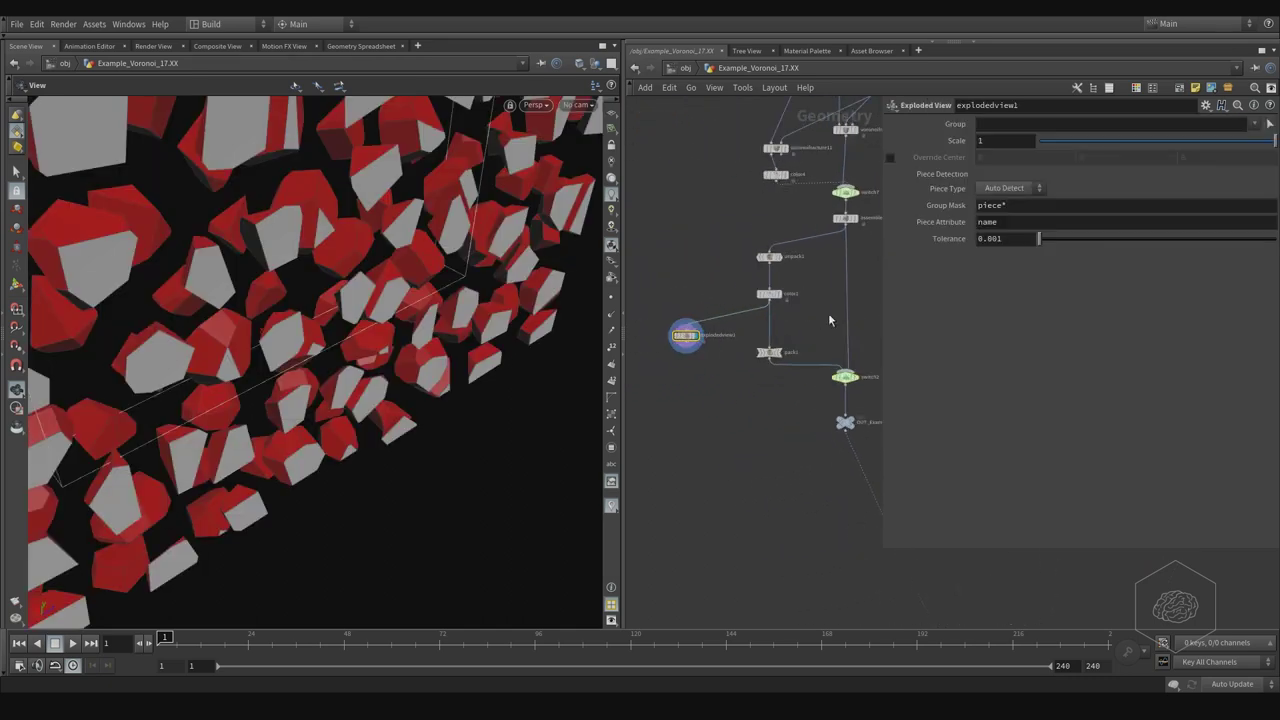
pyautogui.click(777, 298)
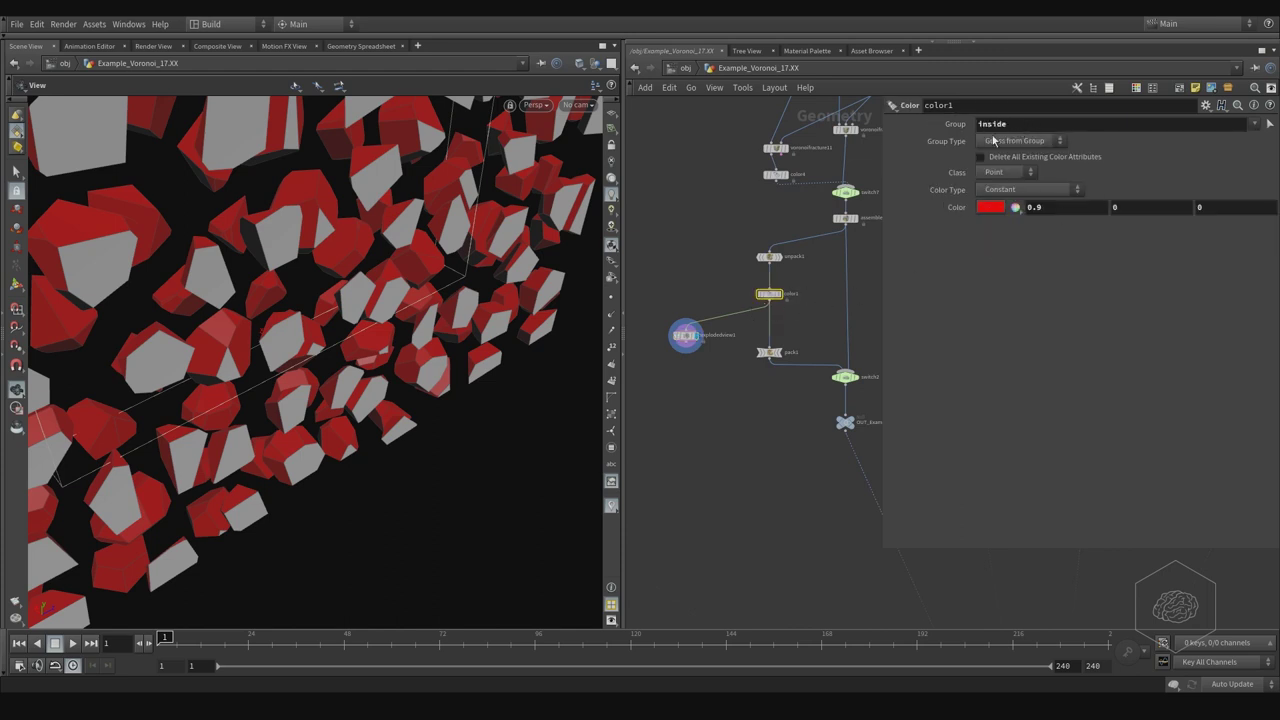
pyautogui.moveTo(400, 284)
pyautogui.mouseDown()
pyautogui.moveTo(374, 274)
pyautogui.moveTo(403, 251)
pyautogui.moveTo(325, 251)
pyautogui.moveTo(463, 277)
pyautogui.moveTo(420, 271)
pyautogui.moveTo(630, 245)
pyautogui.mouseUp()
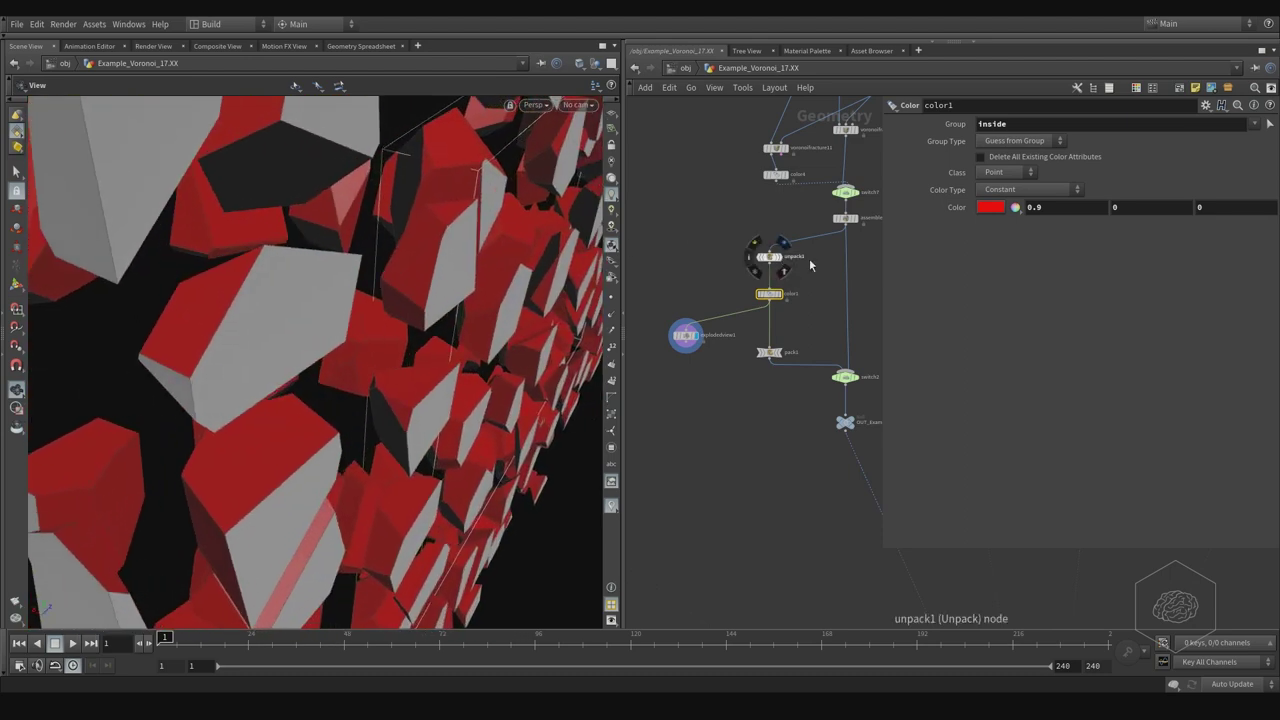
# Toggle the display between unpack1 and the coloured exploded pieces, then orbit around them.
pyautogui.moveTo(848, 270); pyautogui.dragTo(814, 272, button='middle')
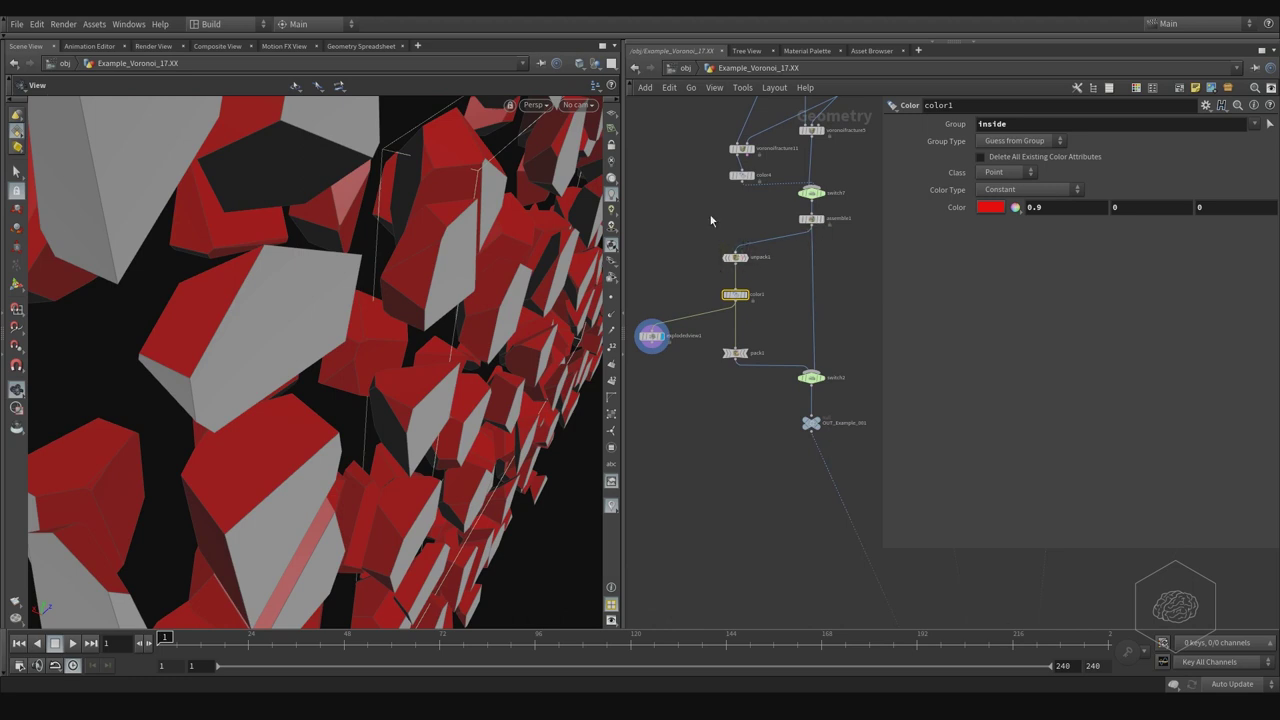
pyautogui.click(735, 257)
pyautogui.click(746, 258)
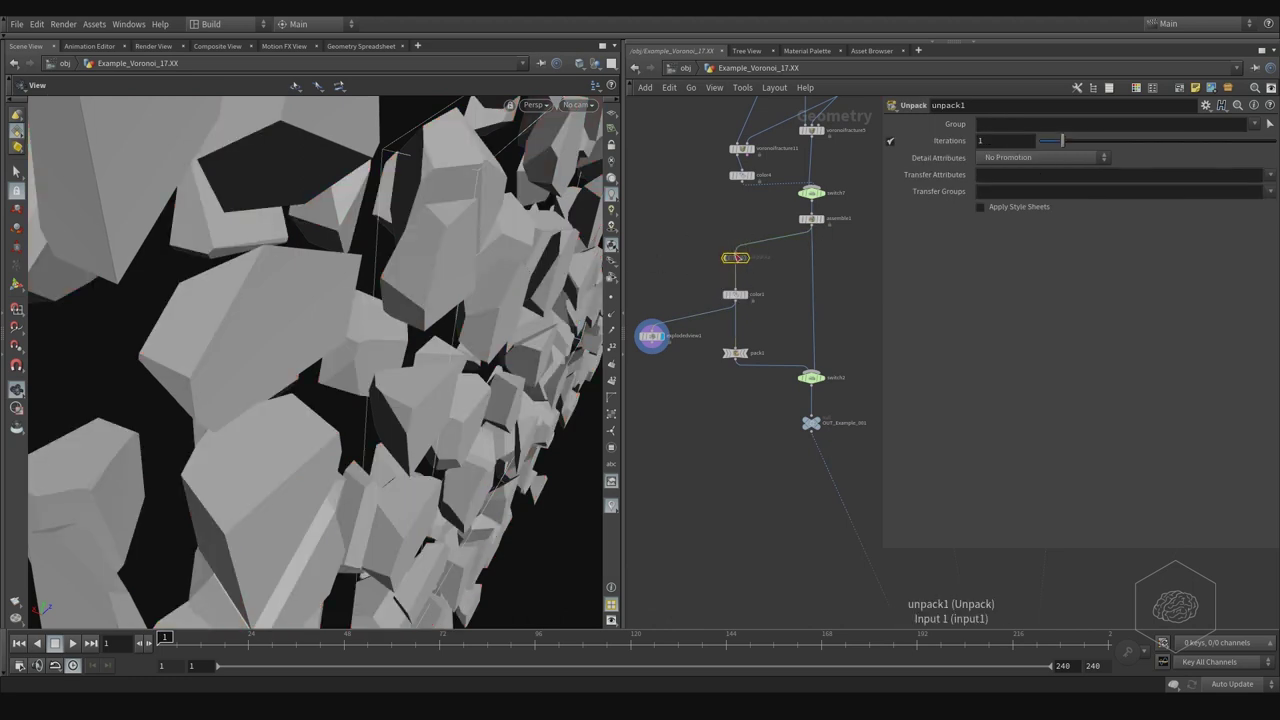
pyautogui.click(722, 258)
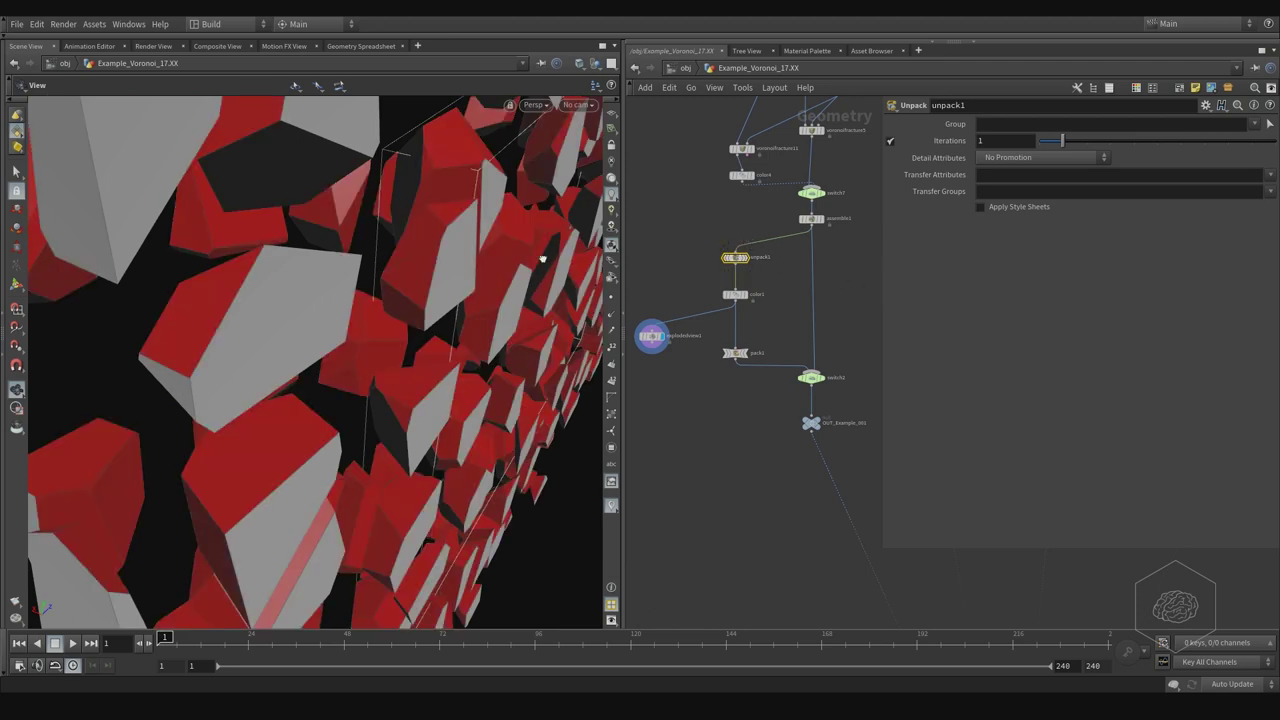
pyautogui.moveTo(542, 259)
pyautogui.mouseDown()
pyautogui.moveTo(443, 223)
pyautogui.moveTo(385, 248)
pyautogui.mouseUp()
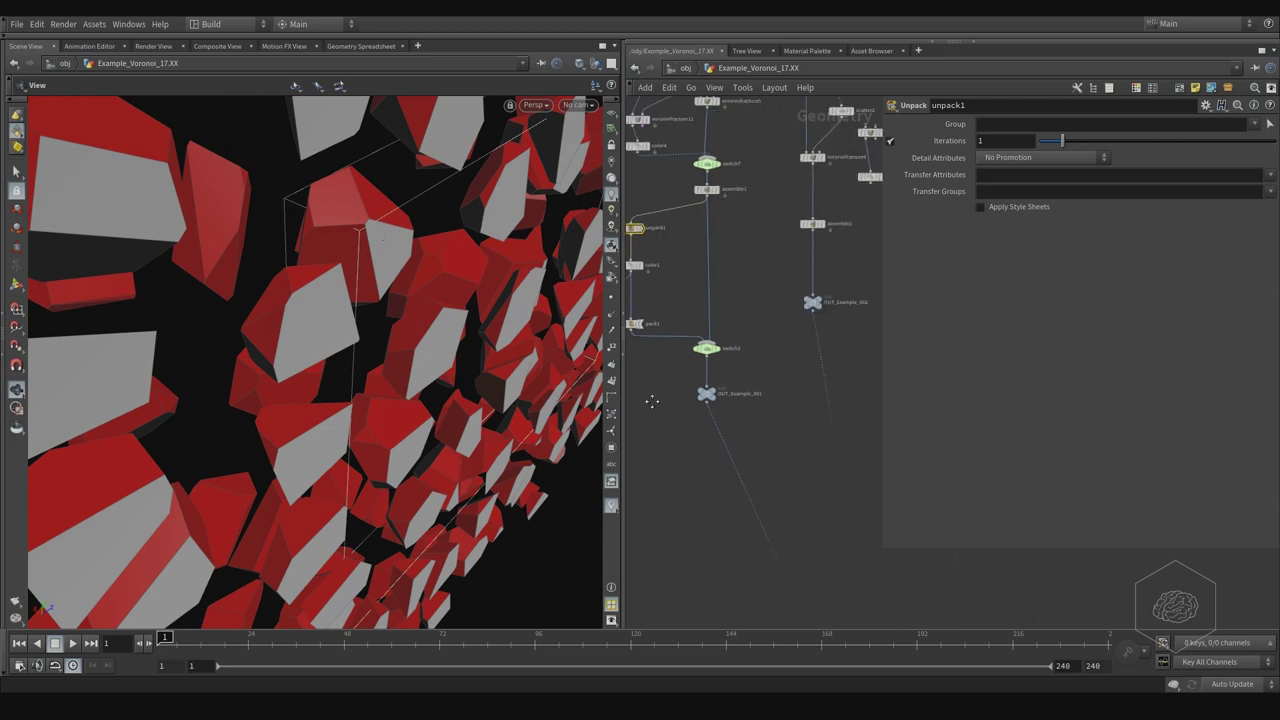
pyautogui.moveTo(780, 403)
pyautogui.mouseDown(button='middle')
pyautogui.moveTo(714, 405)
pyautogui.moveTo(729, 361)
pyautogui.mouseUp(button='middle')
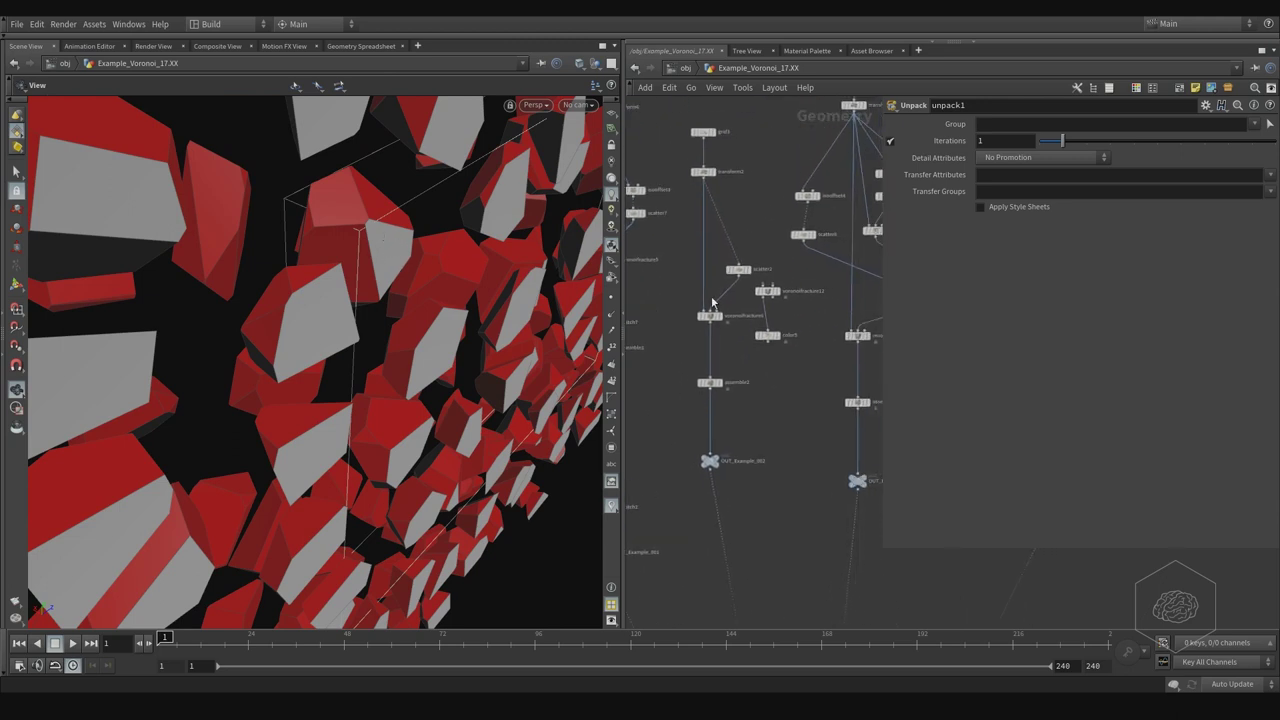
pyautogui.scroll(2, 735, 168)
pyautogui.scroll(2, 735, 168)
# Display grid3's flat grid, then scatter2's scattered points.
pyautogui.click(688, 162)
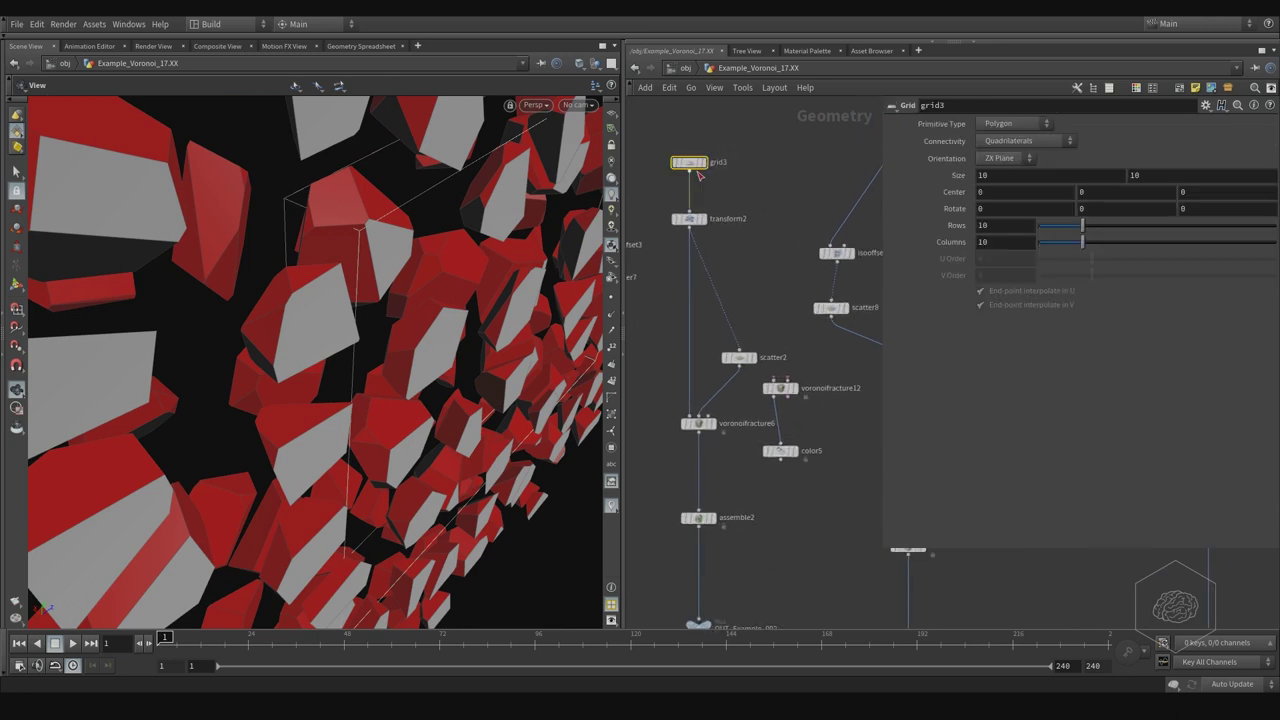
pyautogui.click(702, 162)
pyautogui.click(704, 218)
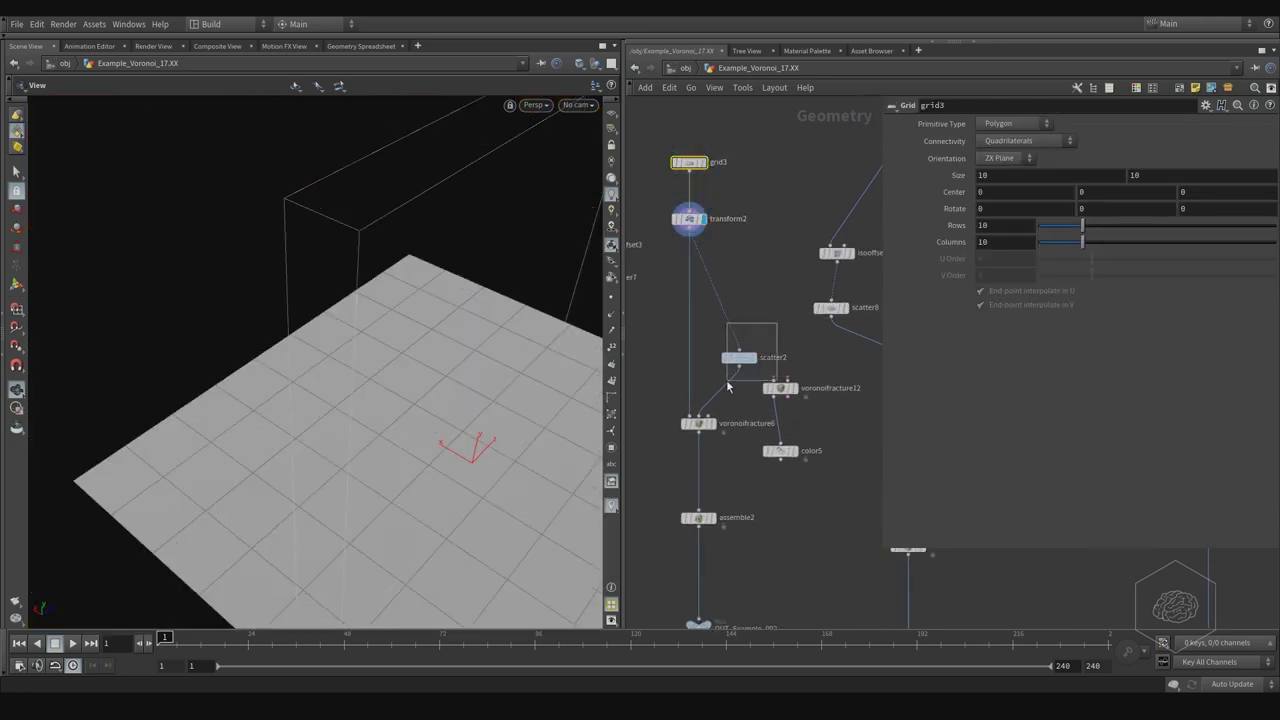
pyautogui.click(738, 357)
pyautogui.click(752, 357)
pyautogui.moveTo(777, 396)
pyautogui.mouseDown(button='middle')
pyautogui.moveTo(765, 305)
pyautogui.moveTo(742, 332)
pyautogui.mouseUp(button='middle')
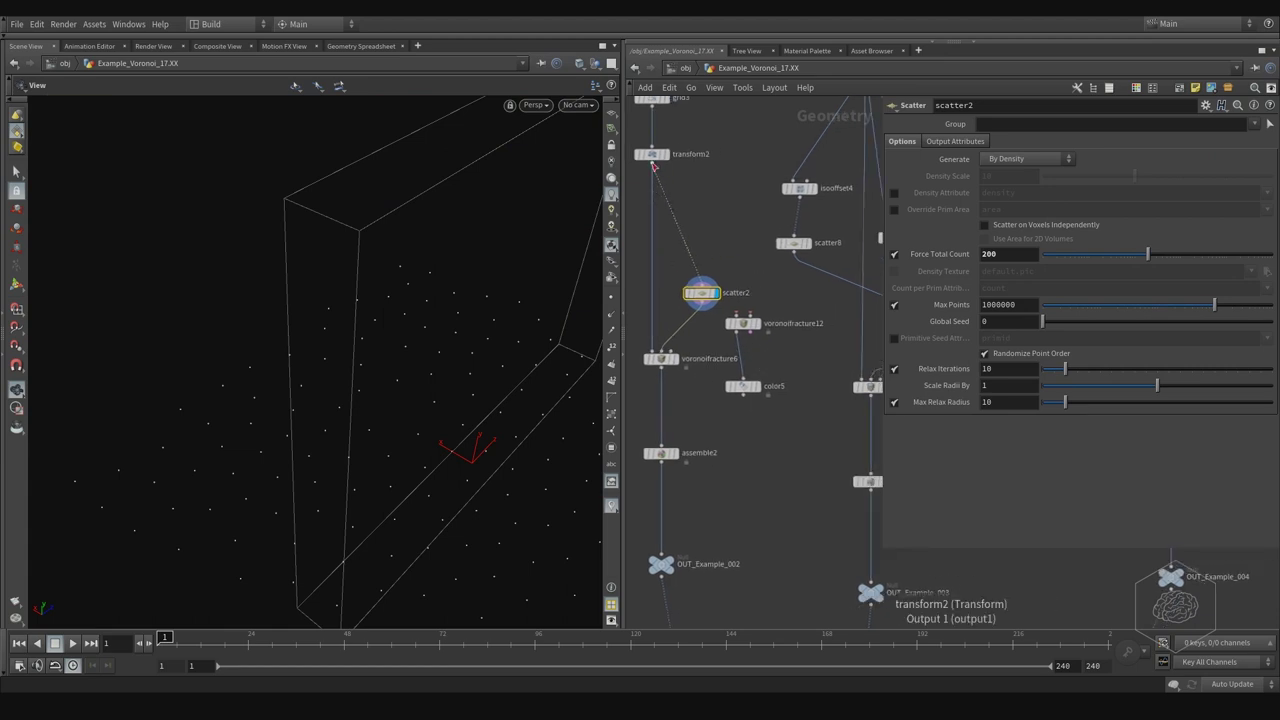
# Wire transform2 into voronoifracture12 and set color5's Class to Primitive.
pyautogui.click(653, 166)
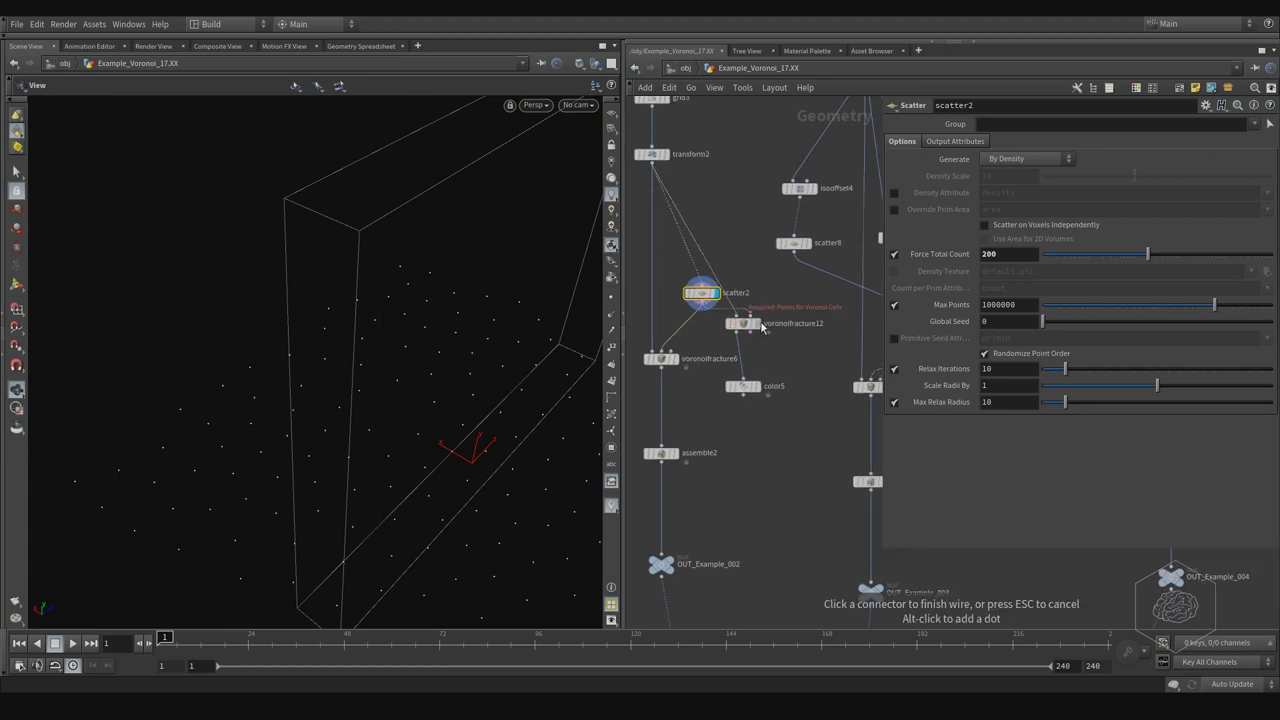
pyautogui.click(760, 327)
pyautogui.click(745, 386)
pyautogui.click(998, 174)
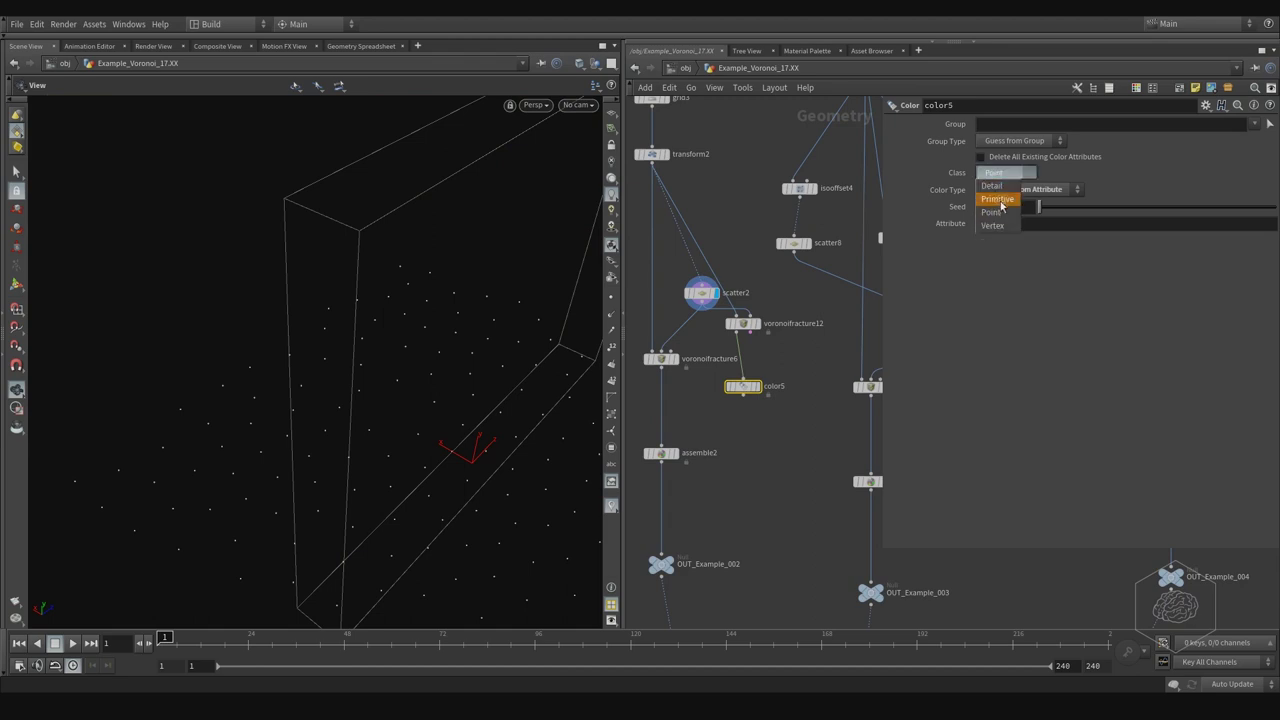
pyautogui.click(995, 200)
# Position voronoifracture12 and color5 side by side and reselect color5.
pyautogui.moveTo(743, 323); pyautogui.dragTo(743, 341)
pyautogui.moveTo(745, 387)
pyautogui.mouseDown()
pyautogui.moveTo(745, 375)
pyautogui.moveTo(793, 366)
pyautogui.mouseUp()
pyautogui.keyDown('shift'); pyautogui.click(743, 348); pyautogui.keyUp('shift')
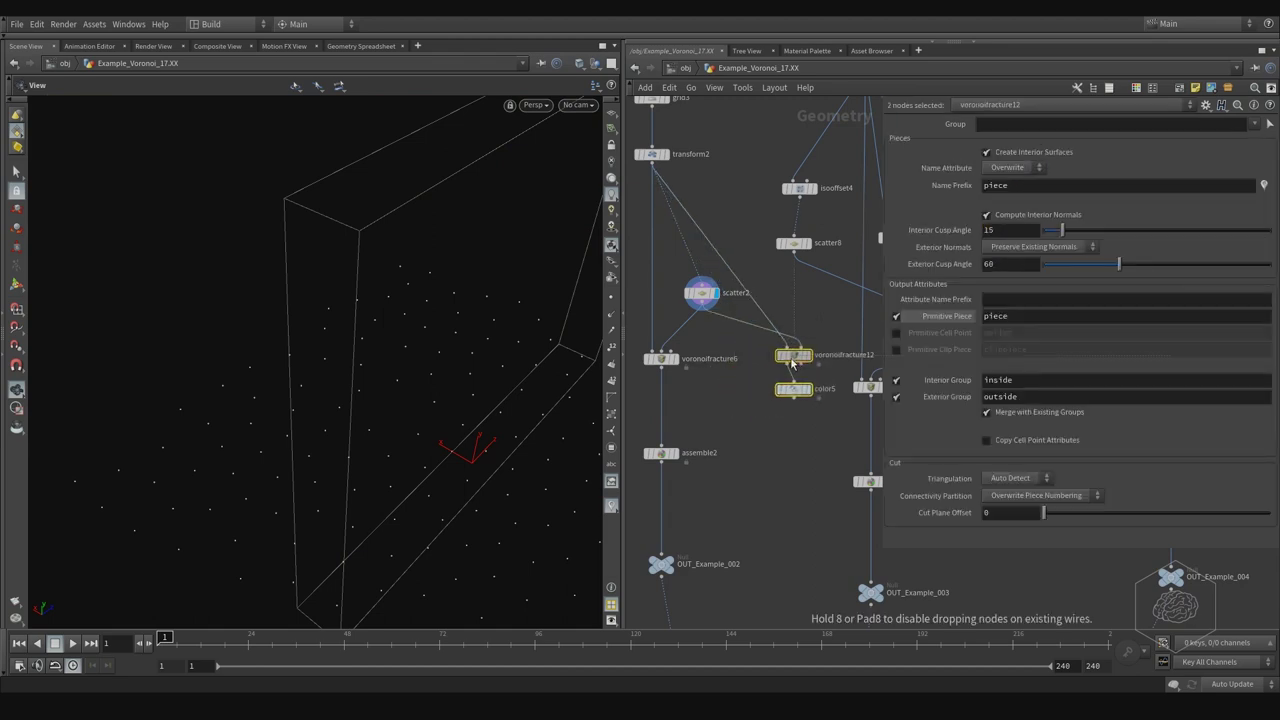
pyautogui.moveTo(823, 347)
pyautogui.mouseDown(button='middle')
pyautogui.moveTo(825, 314)
pyautogui.moveTo(800, 311)
pyautogui.mouseUp(button='middle')
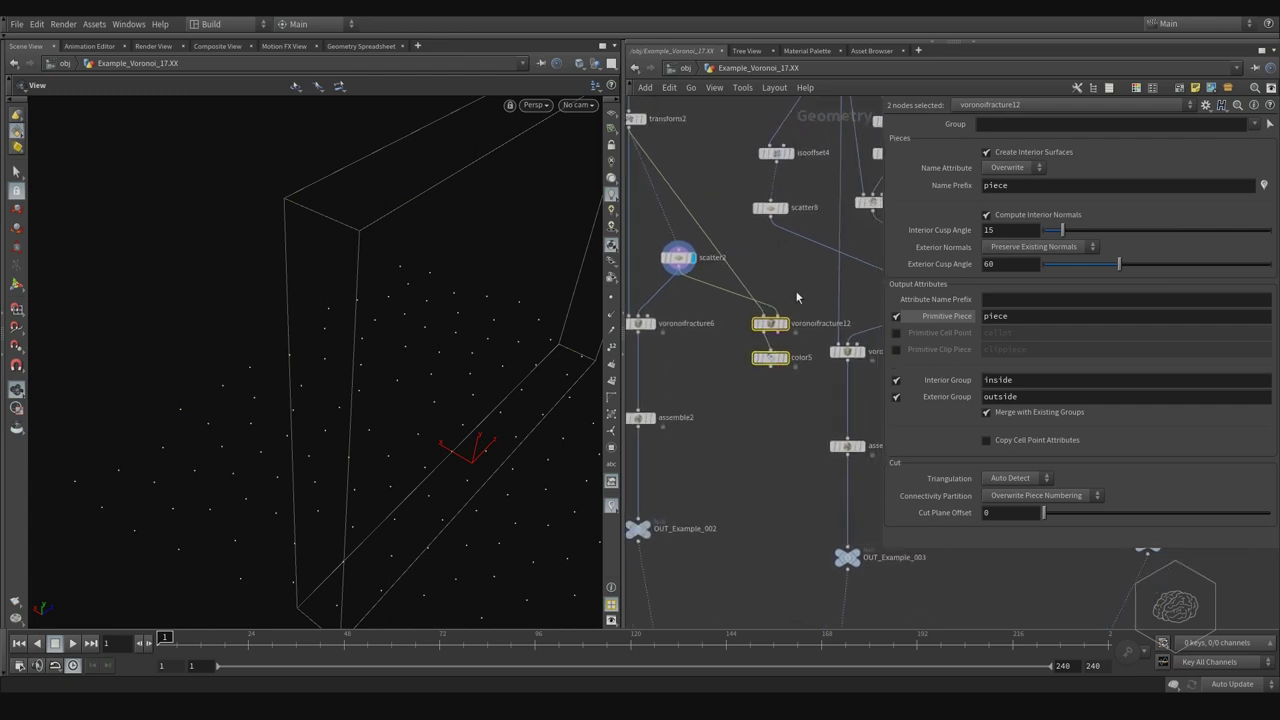
pyautogui.click(770, 355)
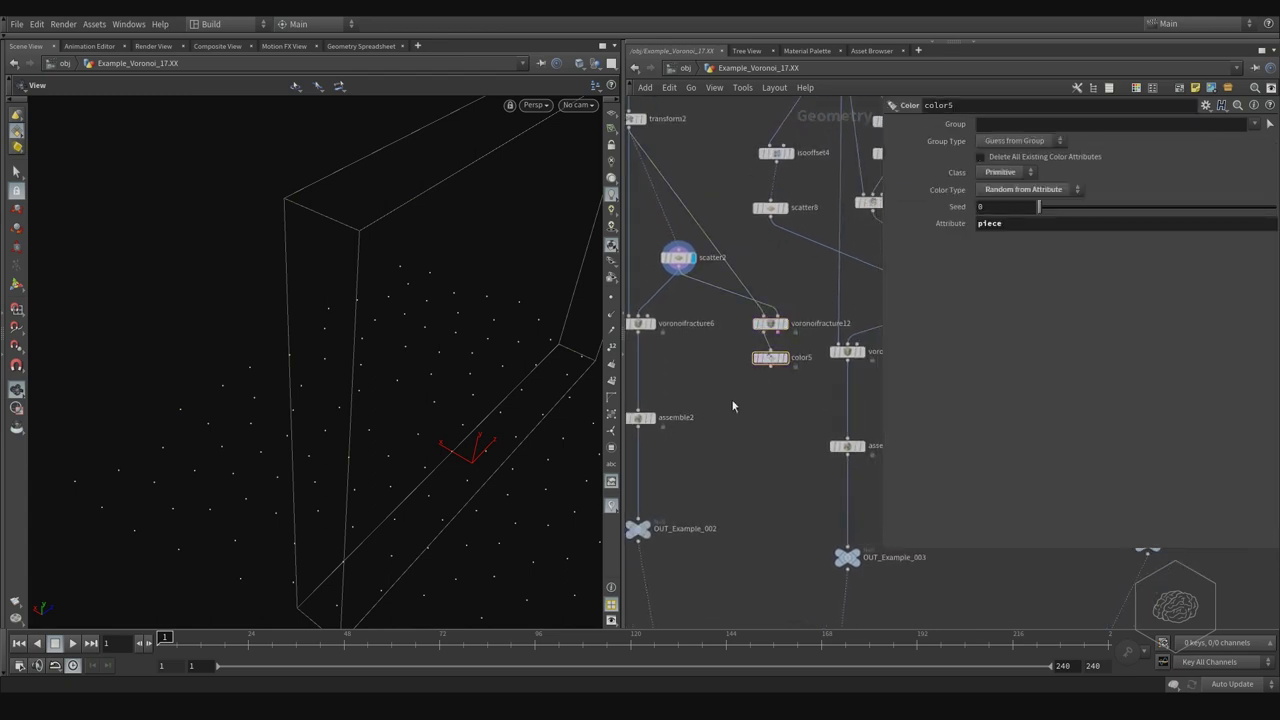
# Insert a Switch node on the wire between voronoifracture6 and assemble2.
pyautogui.press('Tab')
pyautogui.press('Escape')
pyautogui.press('Tab')
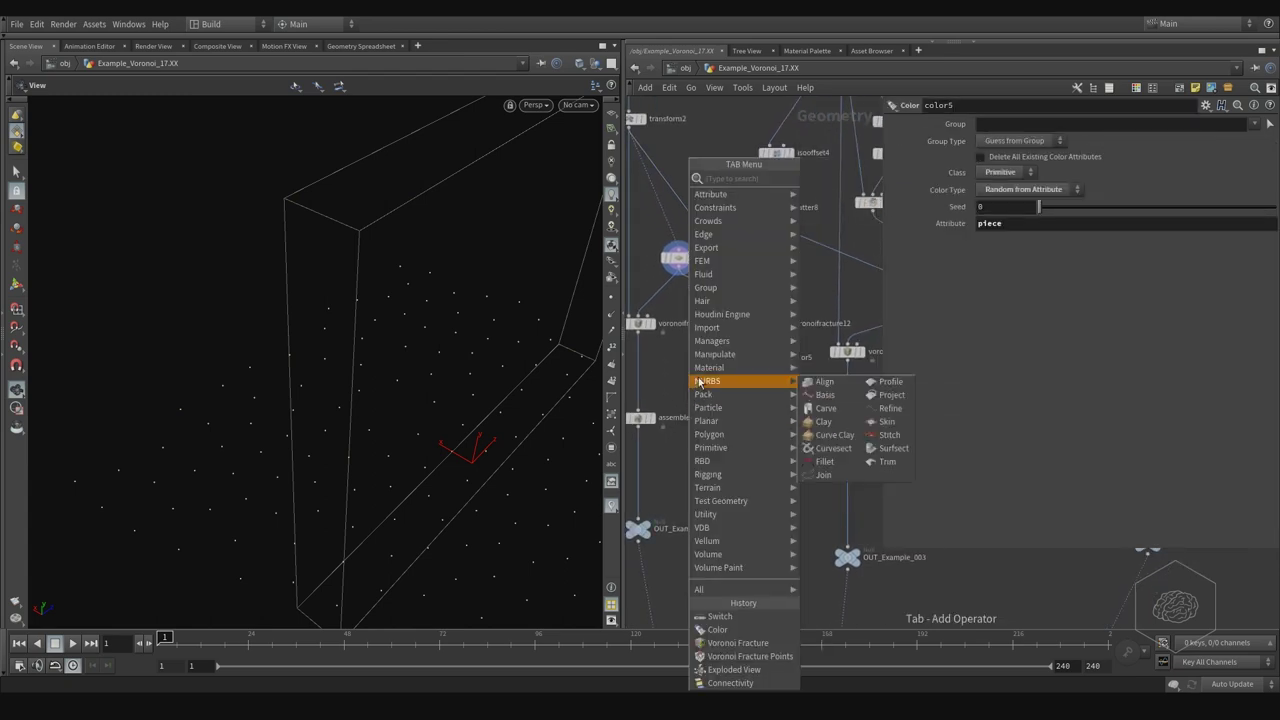
pyautogui.write('swit')
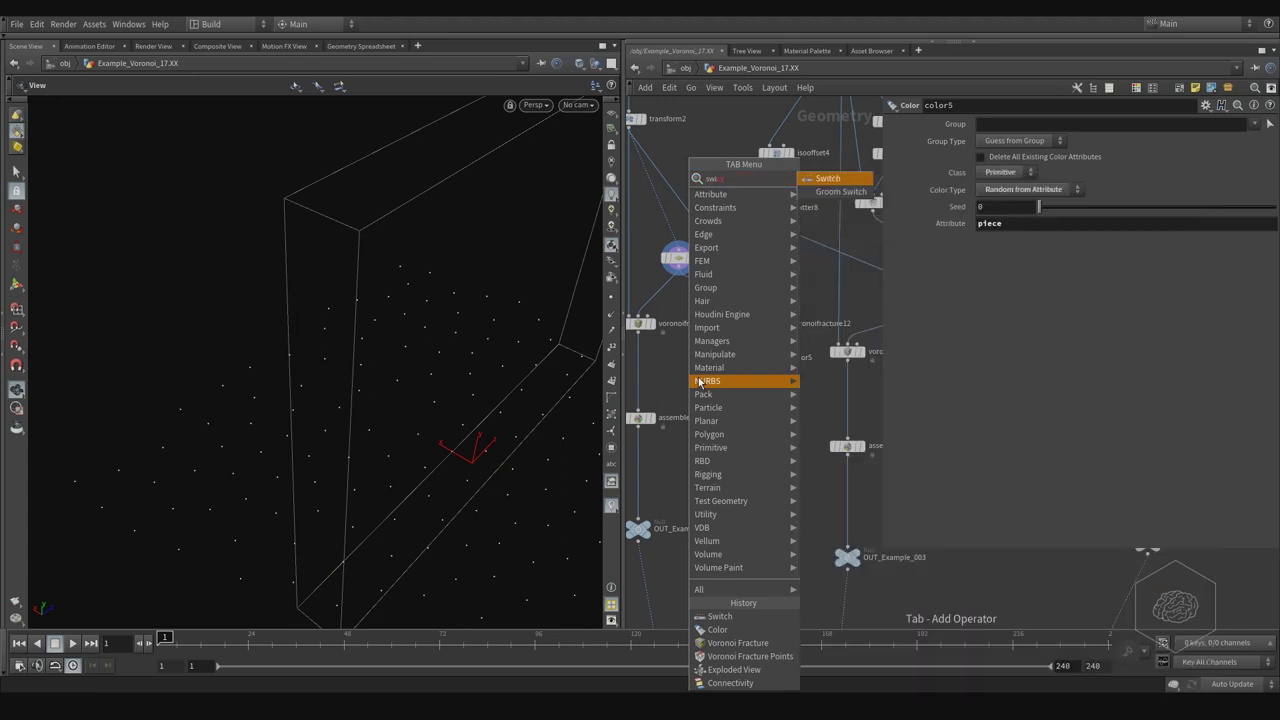
pyautogui.press('Return')
pyautogui.moveTo(695, 392); pyautogui.dragTo(660, 390)
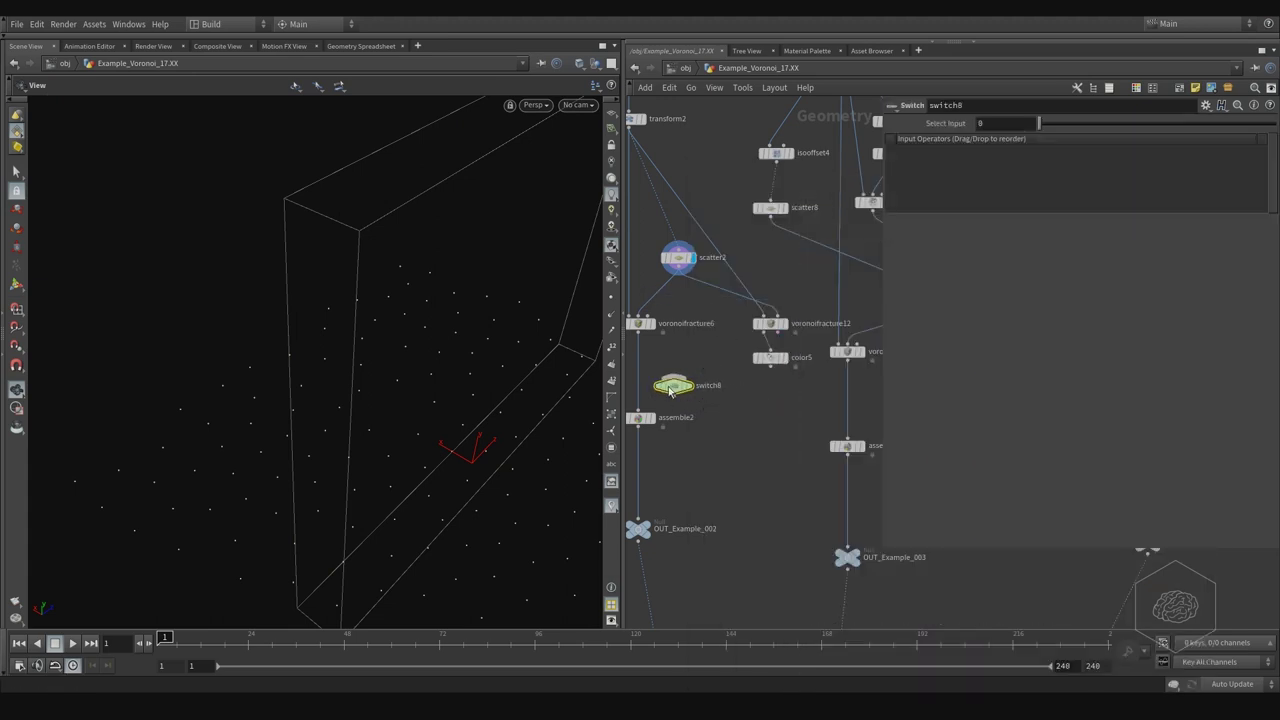
pyautogui.click(660, 388)
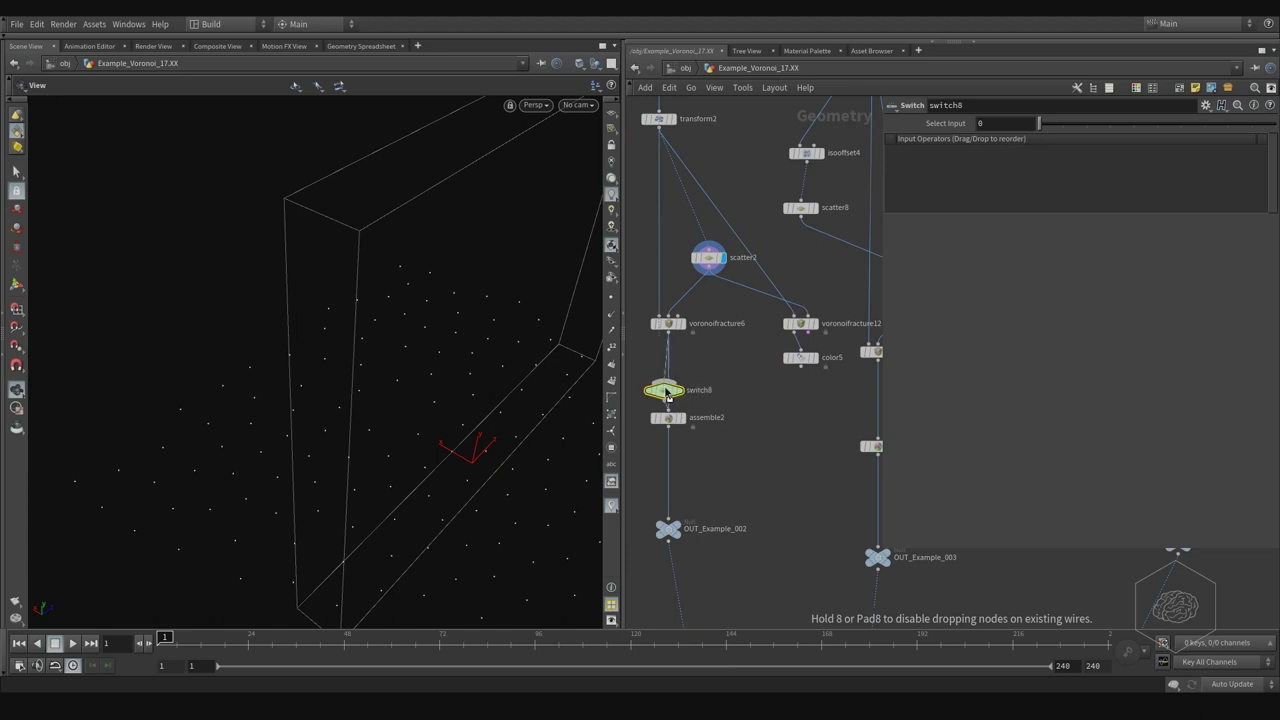
pyautogui.click(760, 424)
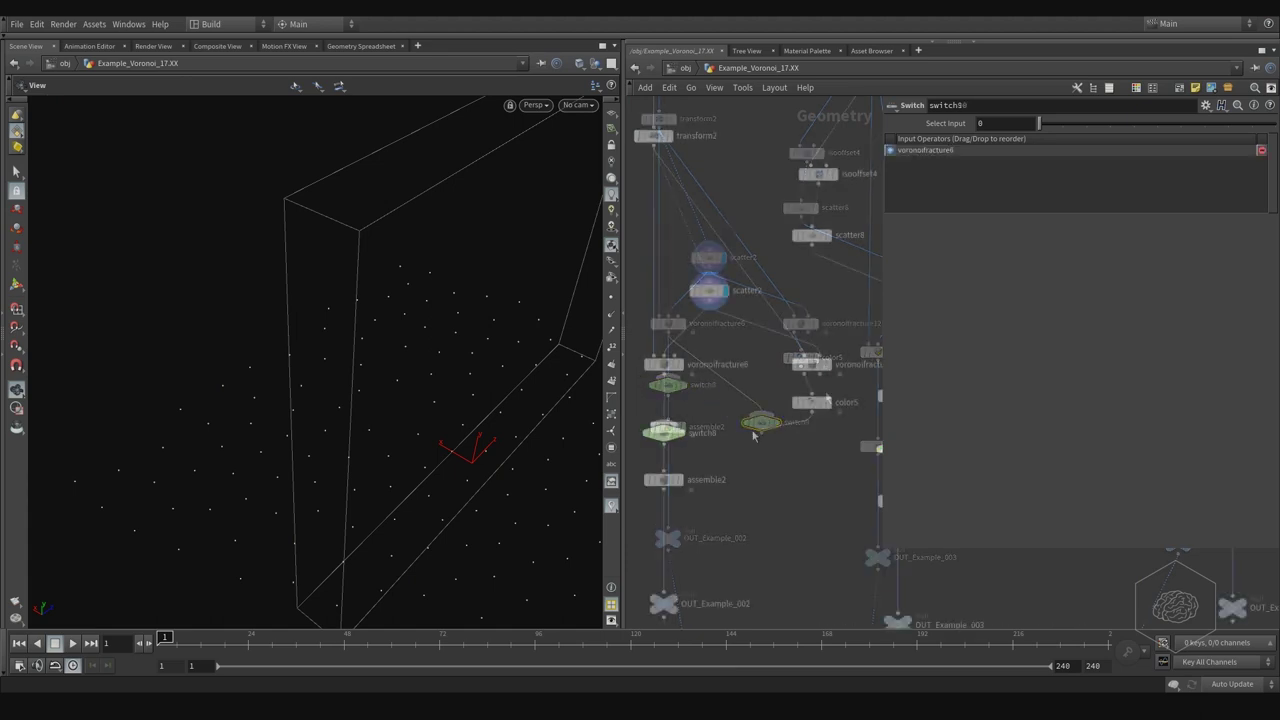
# Display voronoifracture6's fractured grid surface in the viewer.
pyautogui.scroll(2, 755, 410)
pyautogui.click(712, 376)
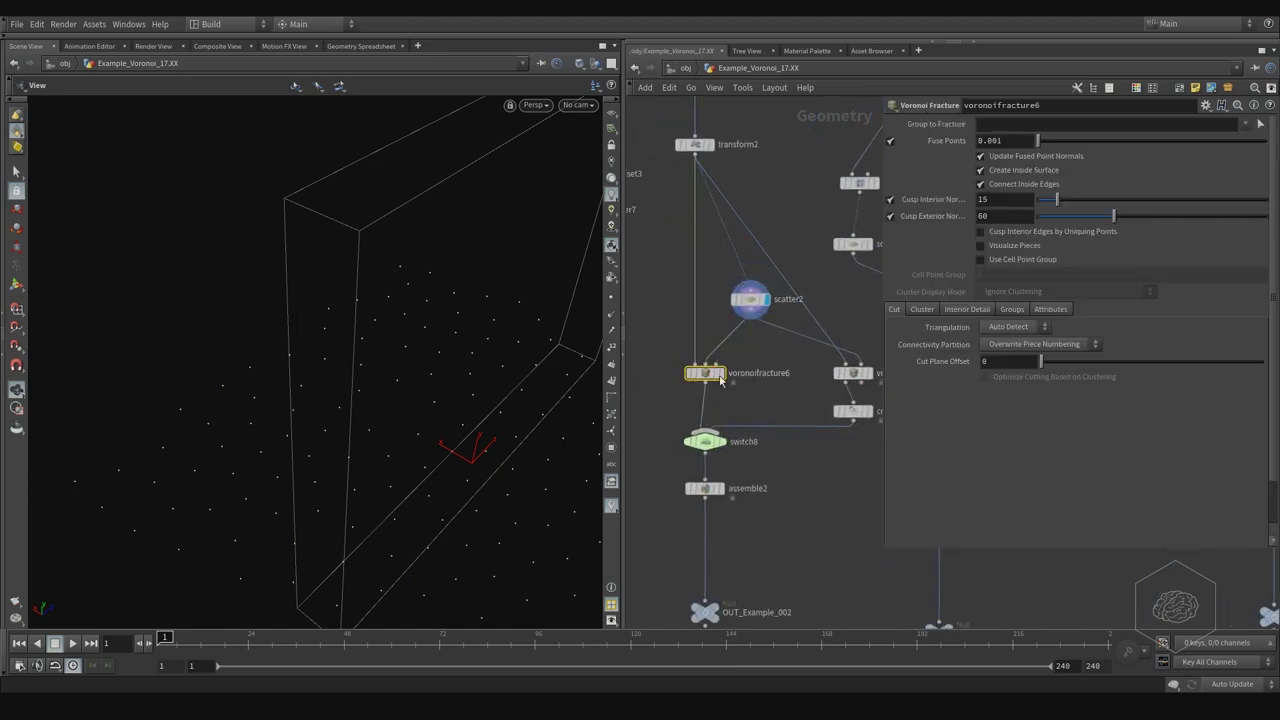
pyautogui.click(720, 376)
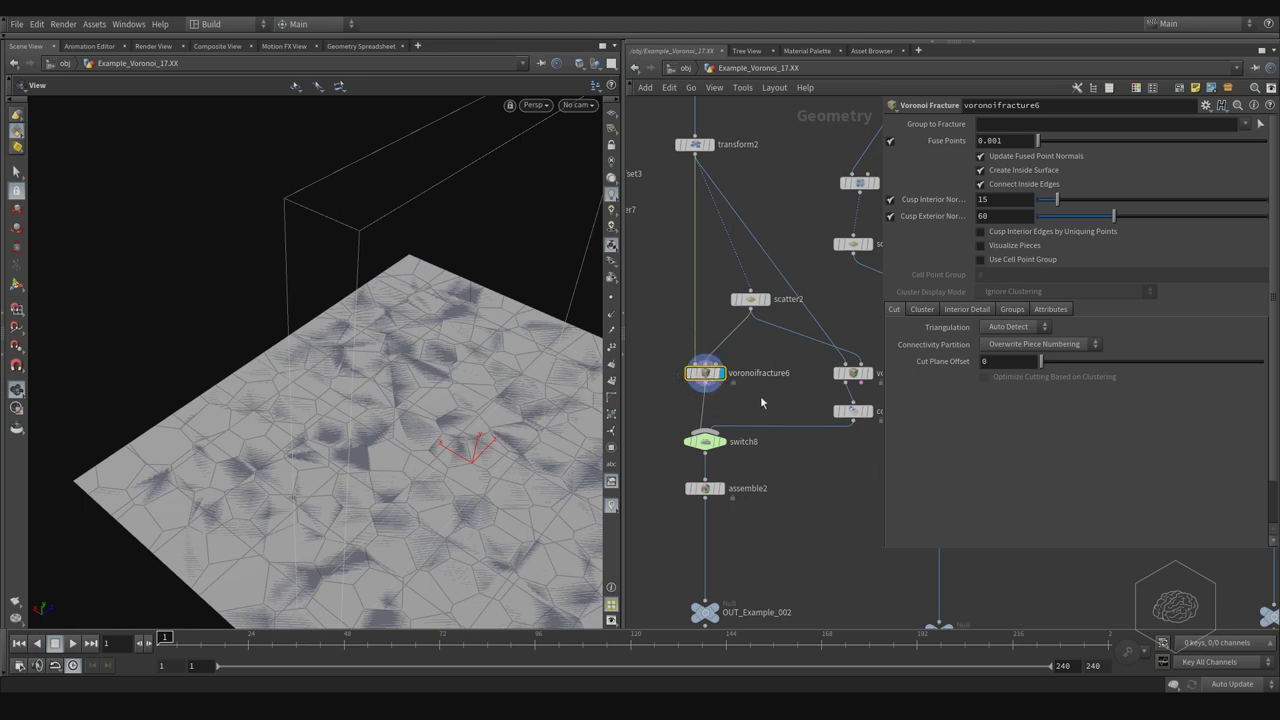
pyautogui.moveTo(761, 402)
pyautogui.mouseDown(button='middle')
pyautogui.moveTo(722, 391)
pyautogui.moveTo(797, 374)
pyautogui.mouseUp(button='middle')
pyautogui.scroll(2, 764, 375)
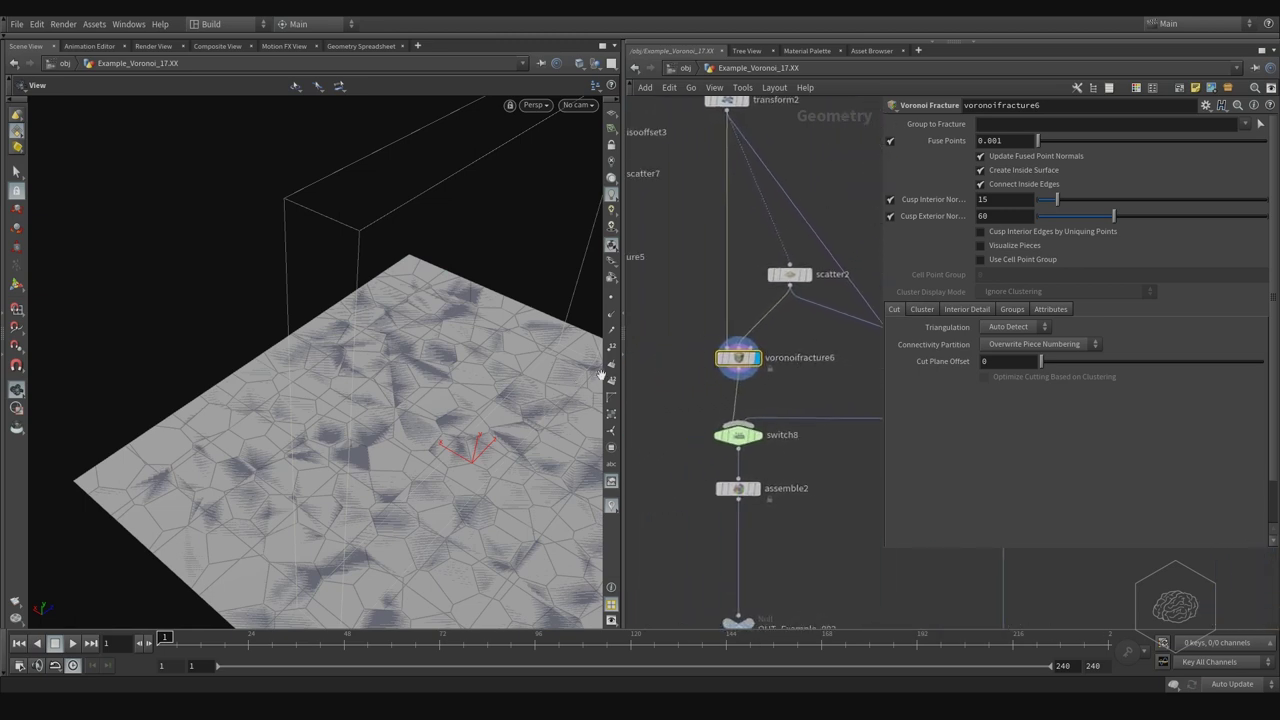
# Orbit around the fractured plane, then display assemble2's plain packed grid output.
pyautogui.moveTo(451, 338)
pyautogui.mouseDown()
pyautogui.moveTo(326, 280)
pyautogui.moveTo(349, 309)
pyautogui.moveTo(360, 300)
pyautogui.moveTo(355, 311)
pyautogui.moveTo(414, 329)
pyautogui.moveTo(415, 369)
pyautogui.moveTo(449, 331)
pyautogui.moveTo(420, 342)
pyautogui.moveTo(414, 363)
pyautogui.mouseUp()
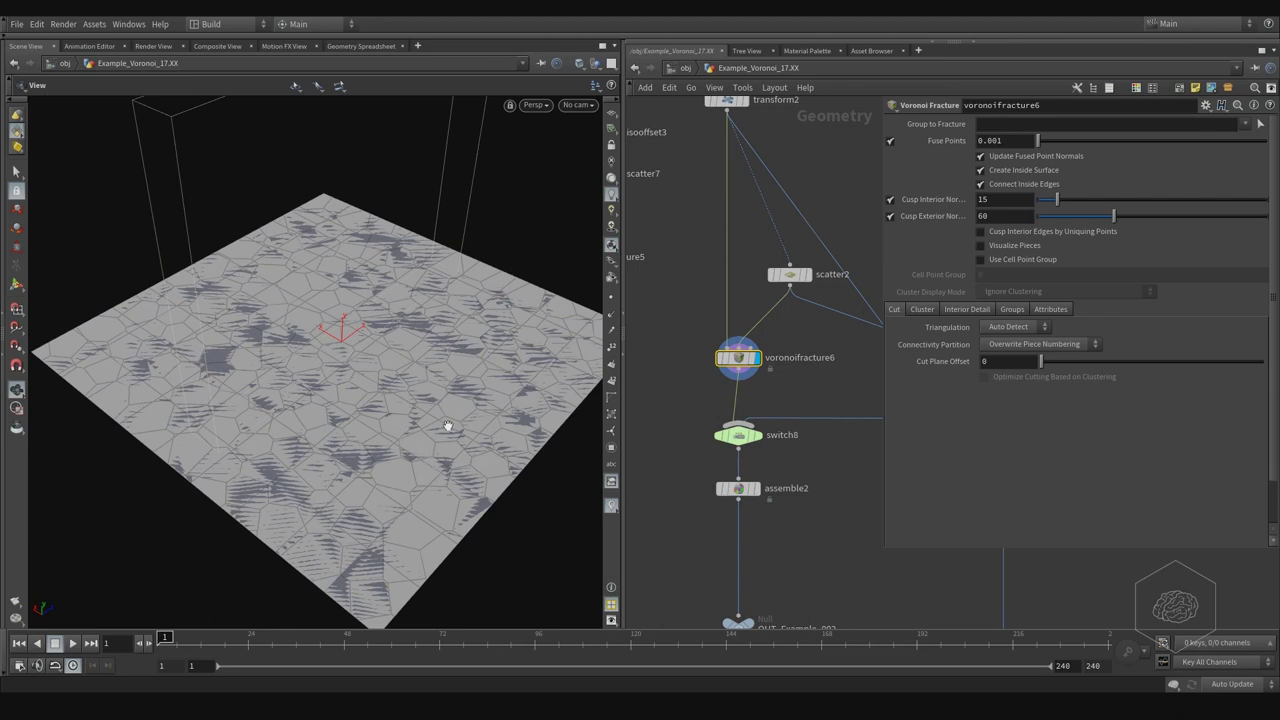
pyautogui.moveTo(410, 451)
pyautogui.mouseDown()
pyautogui.moveTo(452, 434)
pyautogui.moveTo(449, 354)
pyautogui.moveTo(447, 388)
pyautogui.moveTo(398, 385)
pyautogui.mouseUp()
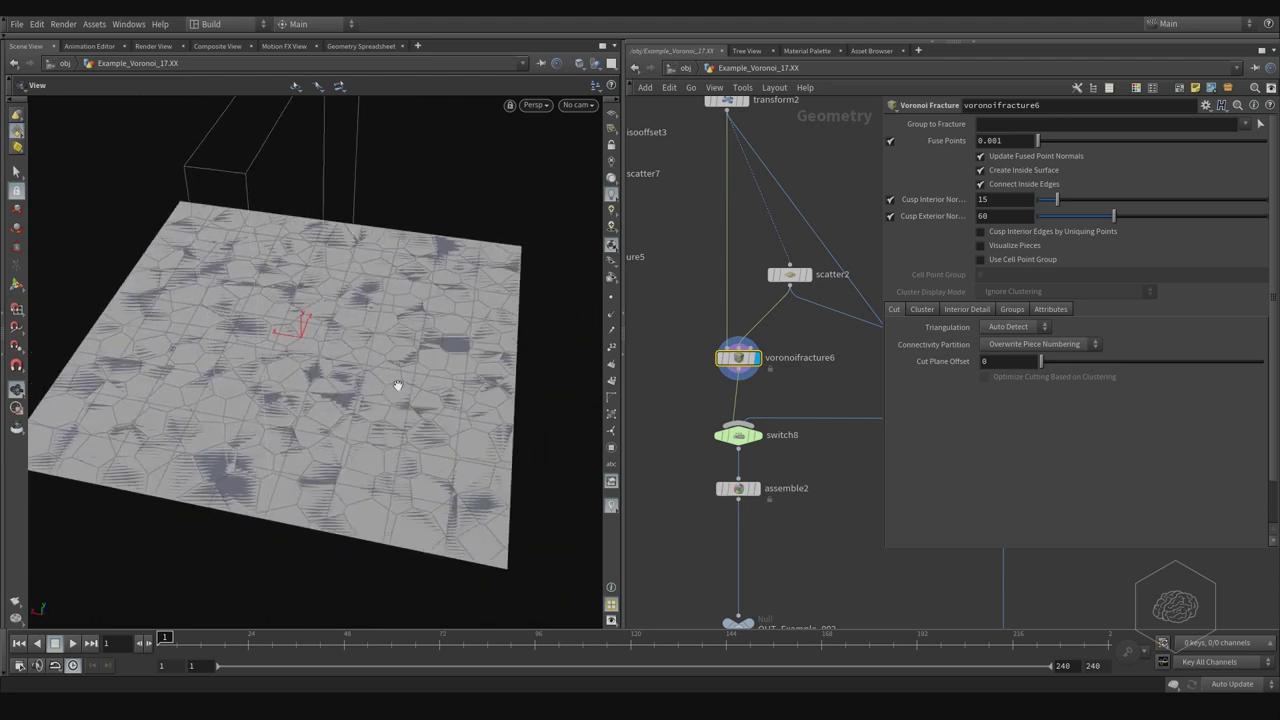
pyautogui.moveTo(740, 500)
pyautogui.mouseDown(button='middle')
pyautogui.moveTo(708, 486)
pyautogui.moveTo(675, 419)
pyautogui.mouseUp(button='middle')
pyautogui.click(673, 407)
pyautogui.click(689, 410)
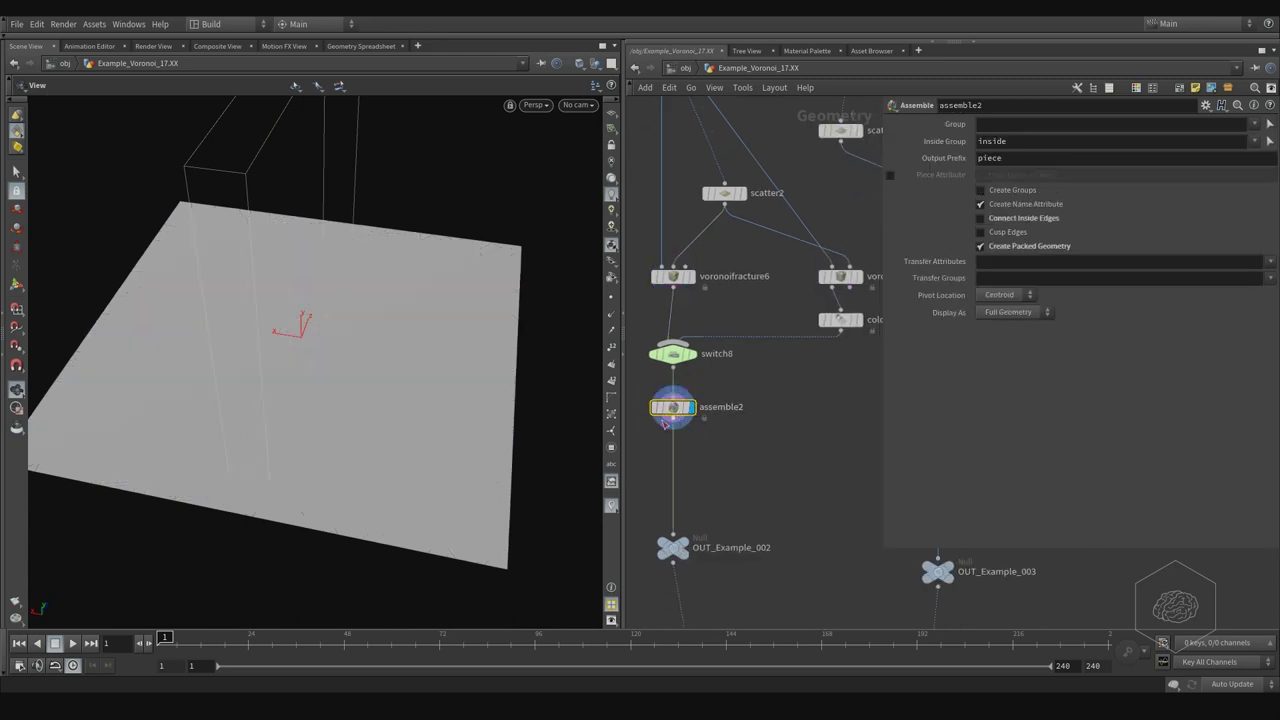
pyautogui.moveTo(741, 489); pyautogui.dragTo(755, 456, button='middle')
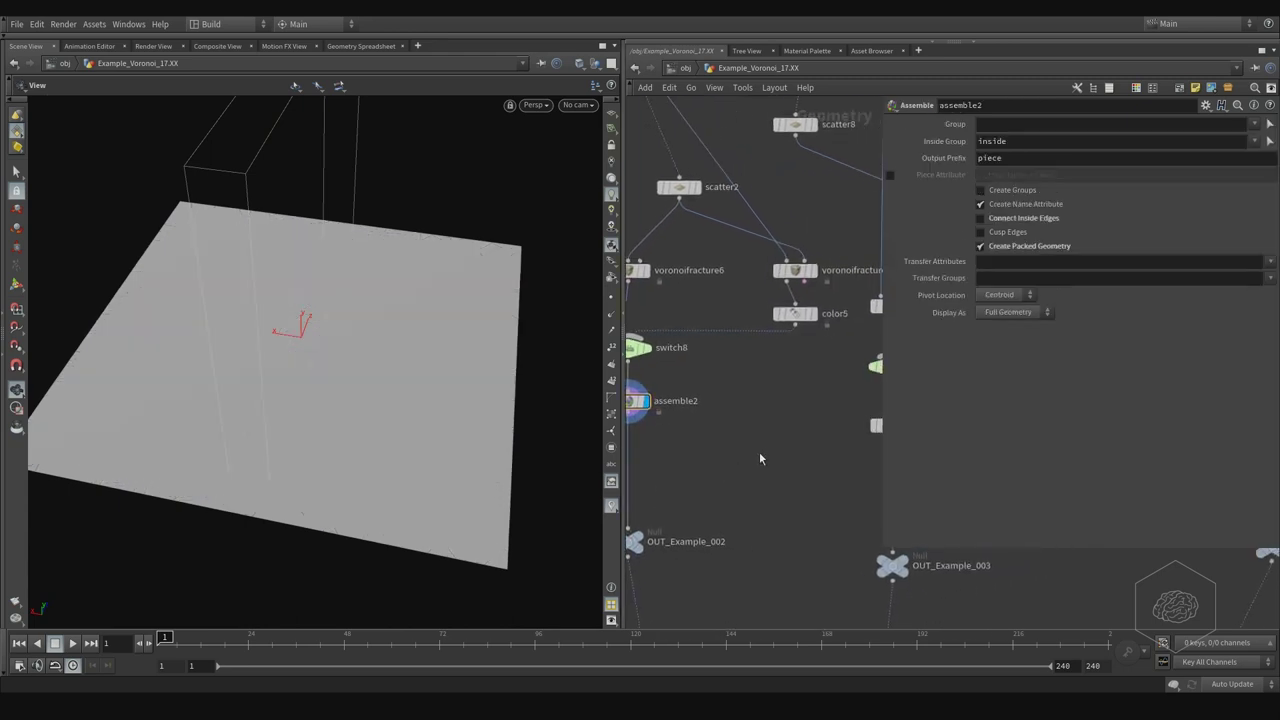
# Add an Exploded View node fed by assemble2 and display it.
pyautogui.press('Tab')
pyautogui.write('e')
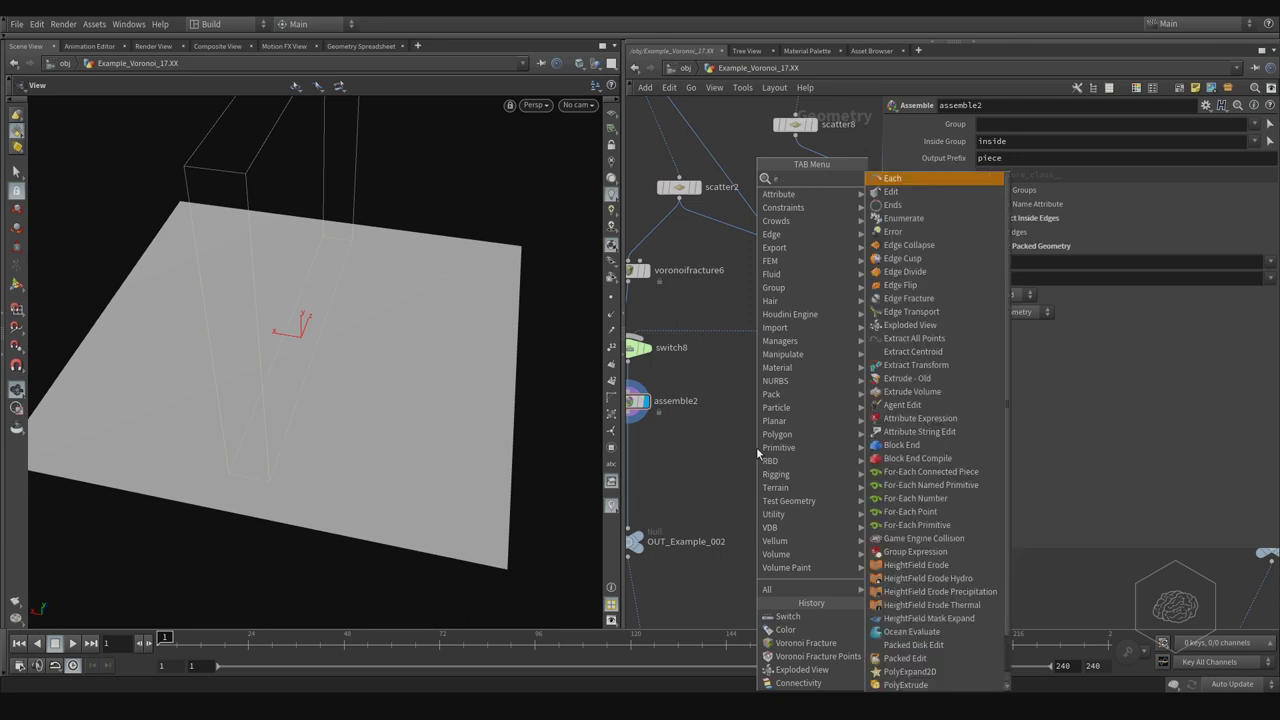
pyautogui.write('xp')
pyautogui.press('Return')
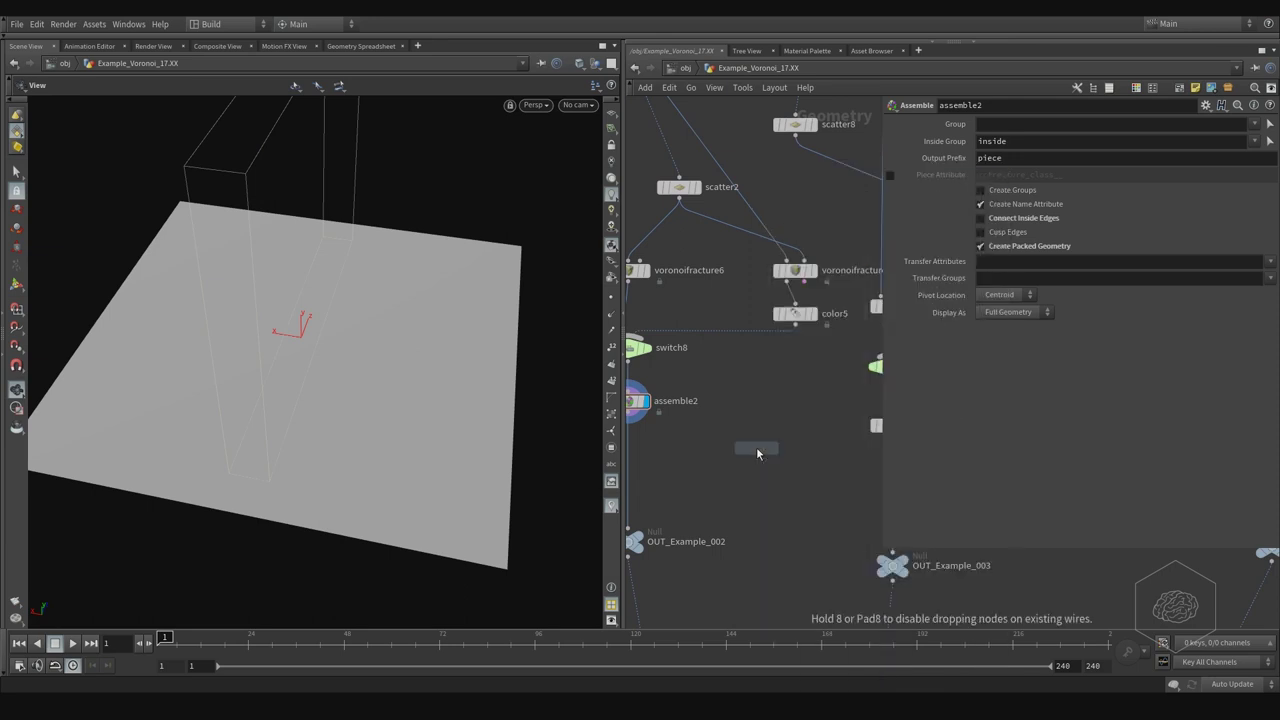
pyautogui.click(712, 455)
pyautogui.click(634, 414)
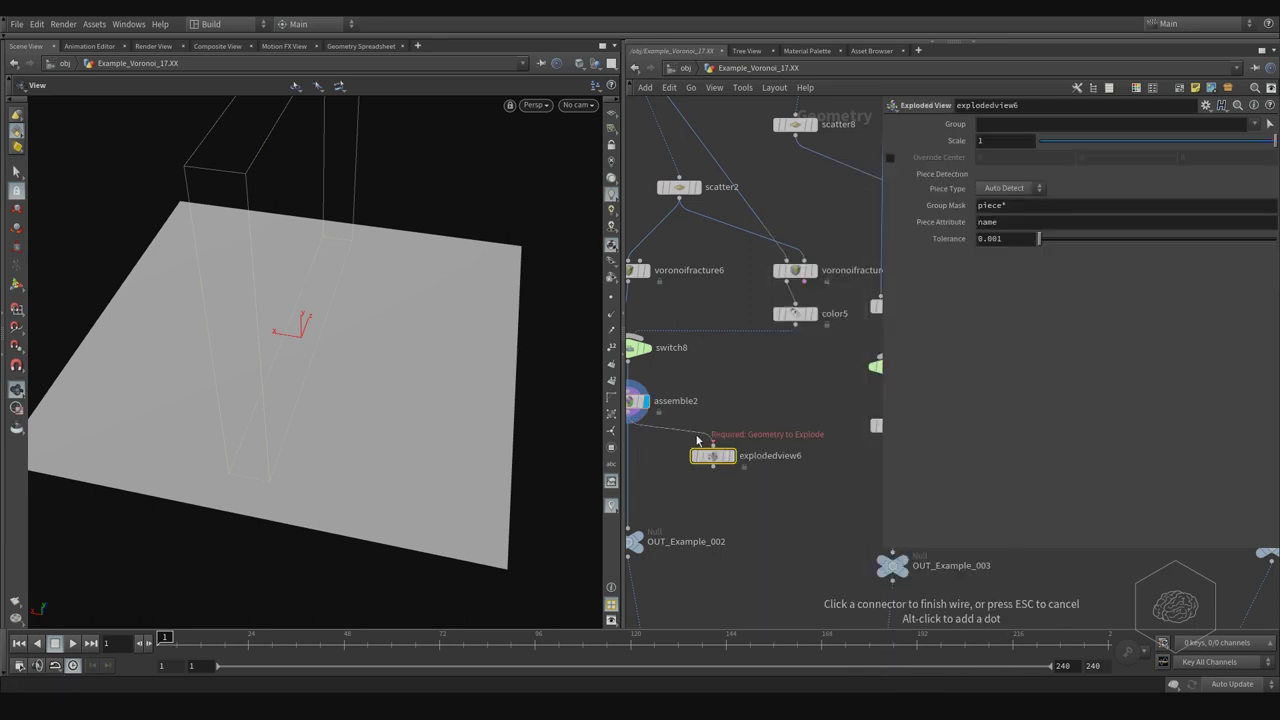
pyautogui.click(712, 443)
pyautogui.click(730, 456)
# Orbit and zoom around the spread-apart Voronoi pieces to inspect them.
pyautogui.moveTo(370, 360)
pyautogui.mouseDown()
pyautogui.moveTo(364, 244)
pyautogui.moveTo(352, 345)
pyautogui.mouseUp()
pyautogui.moveTo(352, 345)
pyautogui.mouseDown(button='right')
pyautogui.moveTo(477, 354)
pyautogui.moveTo(272, 470)
pyautogui.mouseUp(button='right')
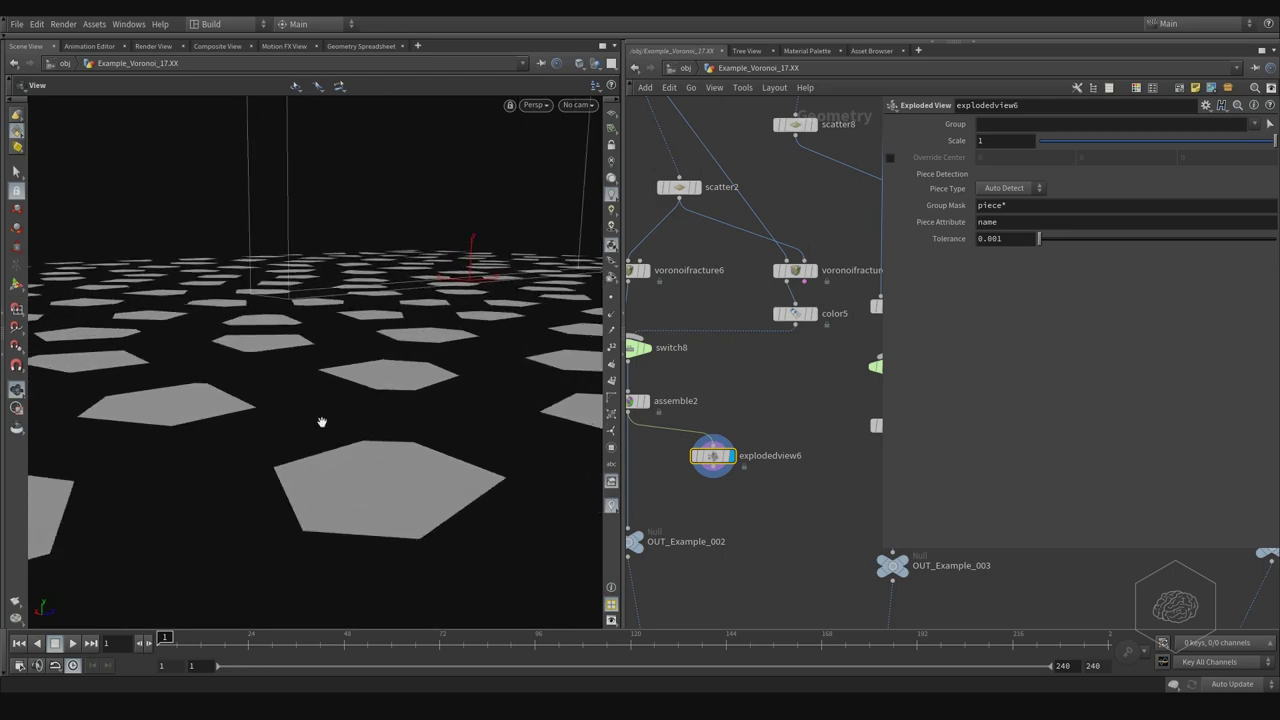
pyautogui.moveTo(321, 422)
pyautogui.mouseDown()
pyautogui.moveTo(337, 366)
pyautogui.moveTo(374, 366)
pyautogui.moveTo(314, 371)
pyautogui.moveTo(333, 387)
pyautogui.moveTo(366, 371)
pyautogui.moveTo(350, 374)
pyautogui.mouseUp()
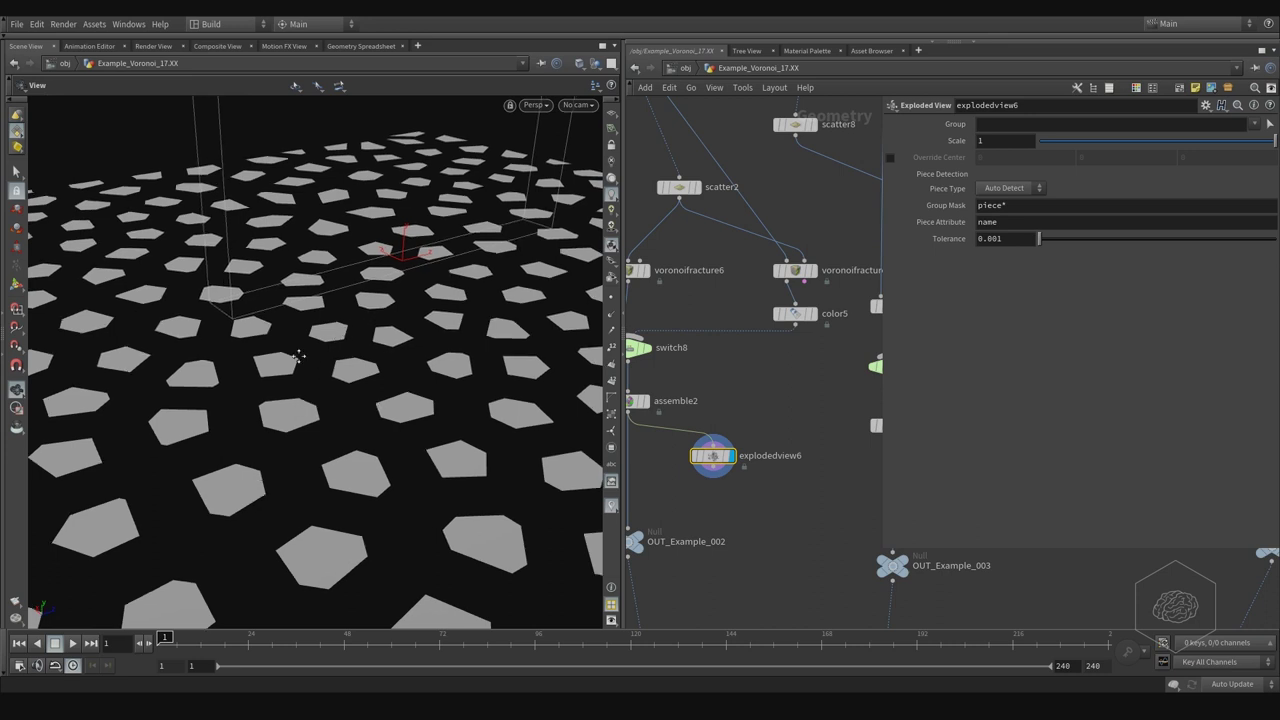
pyautogui.moveTo(370, 317); pyautogui.dragTo(297, 362)
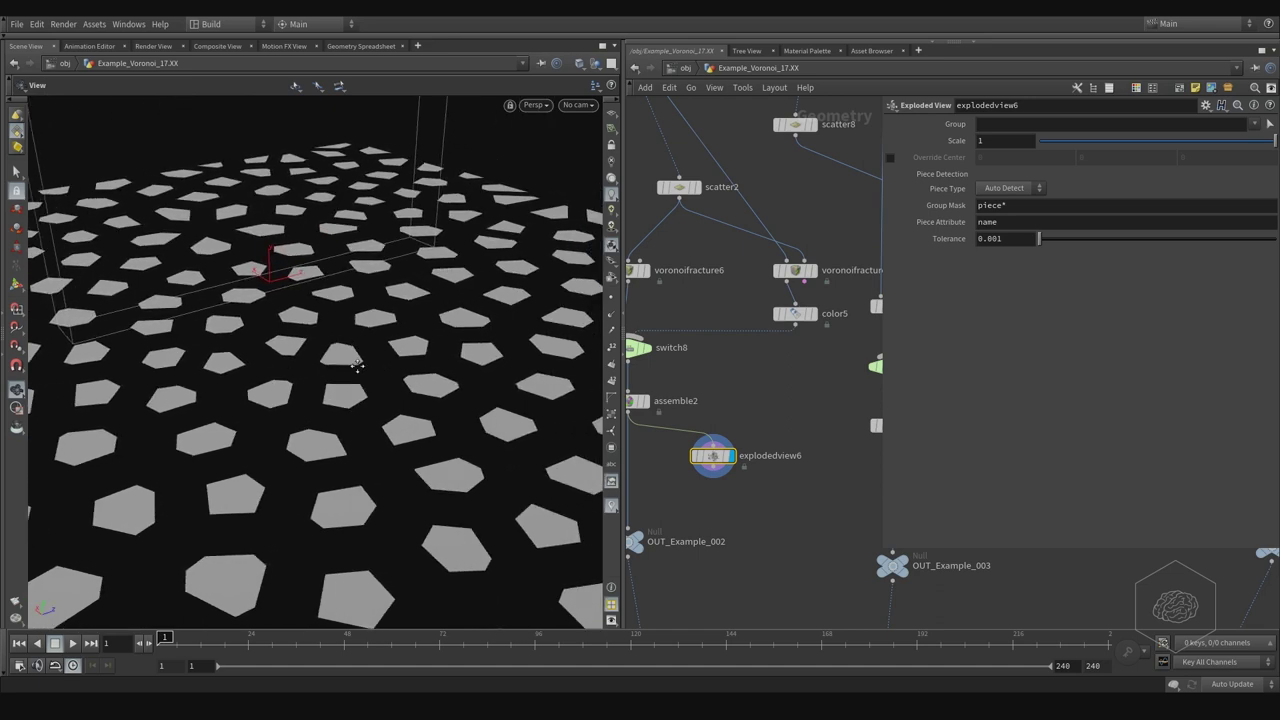
pyautogui.moveTo(755, 380); pyautogui.dragTo(755, 448, button='middle')
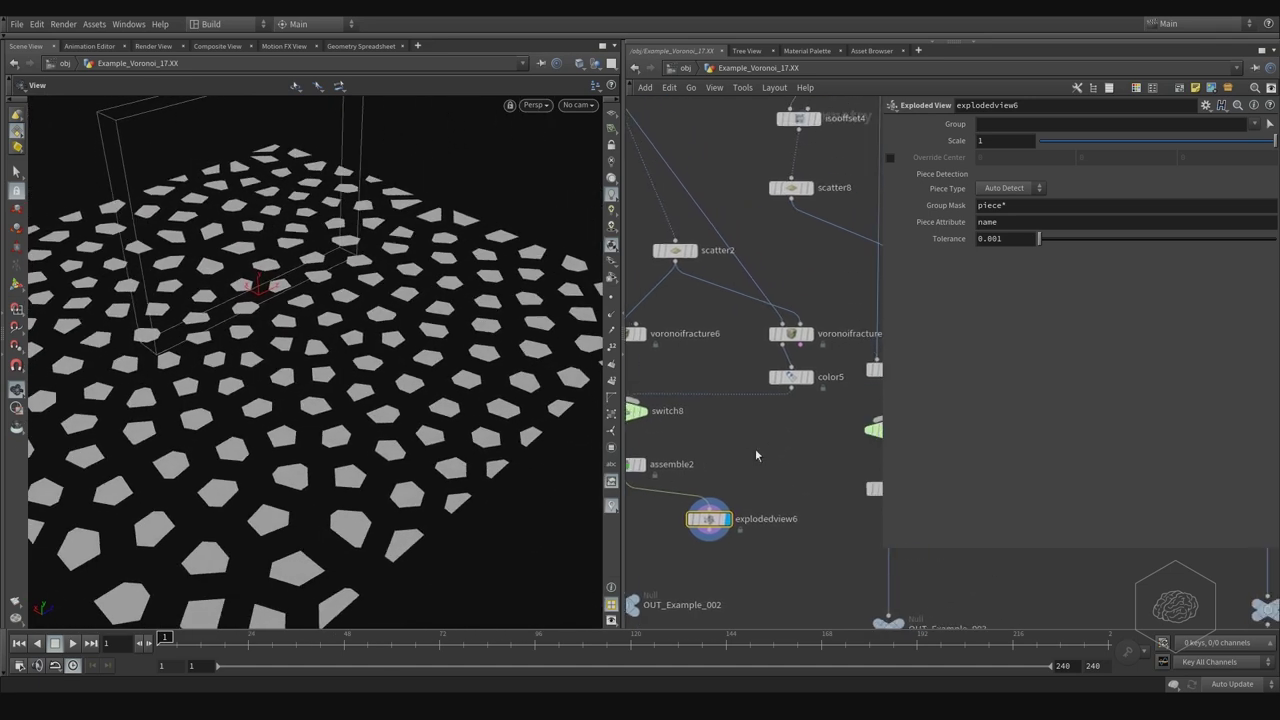
# Scrub switch8's Select Input between 1 and 0, leaving the pieces grey at 0.
pyautogui.click(762, 333)
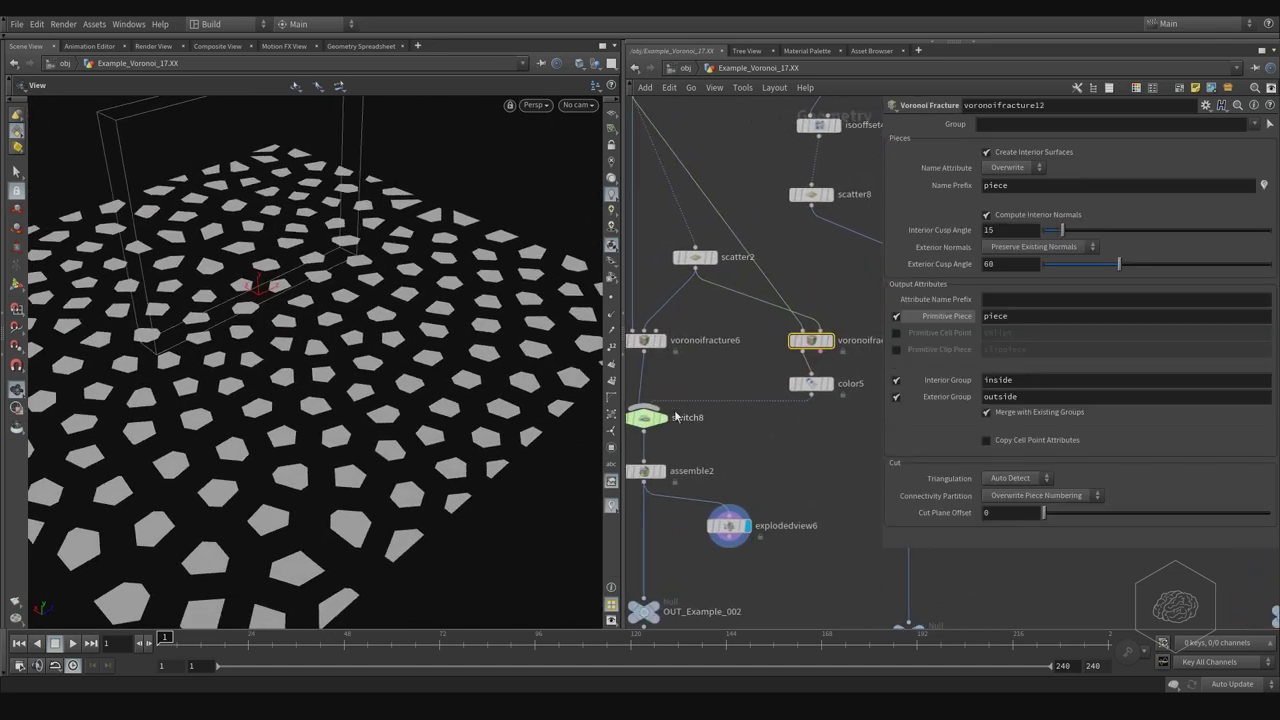
pyautogui.click(646, 417)
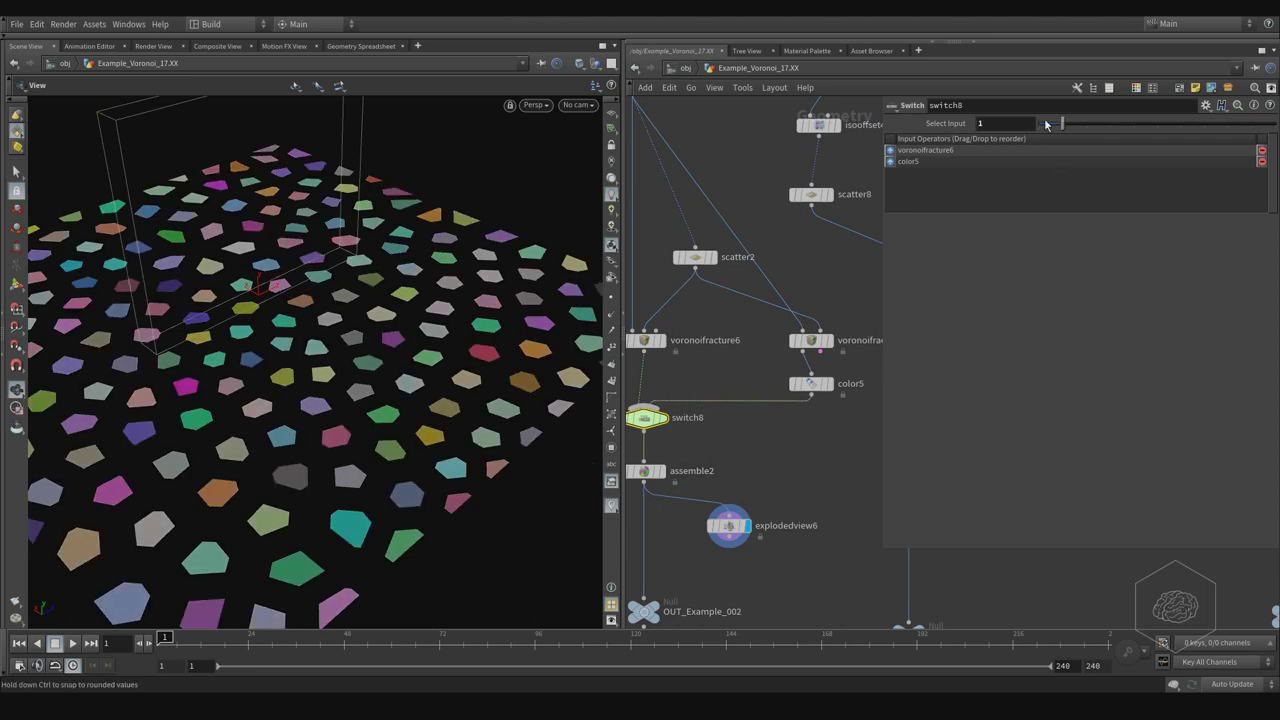
pyautogui.moveTo(864, 279); pyautogui.dragTo(810, 280, button='middle')
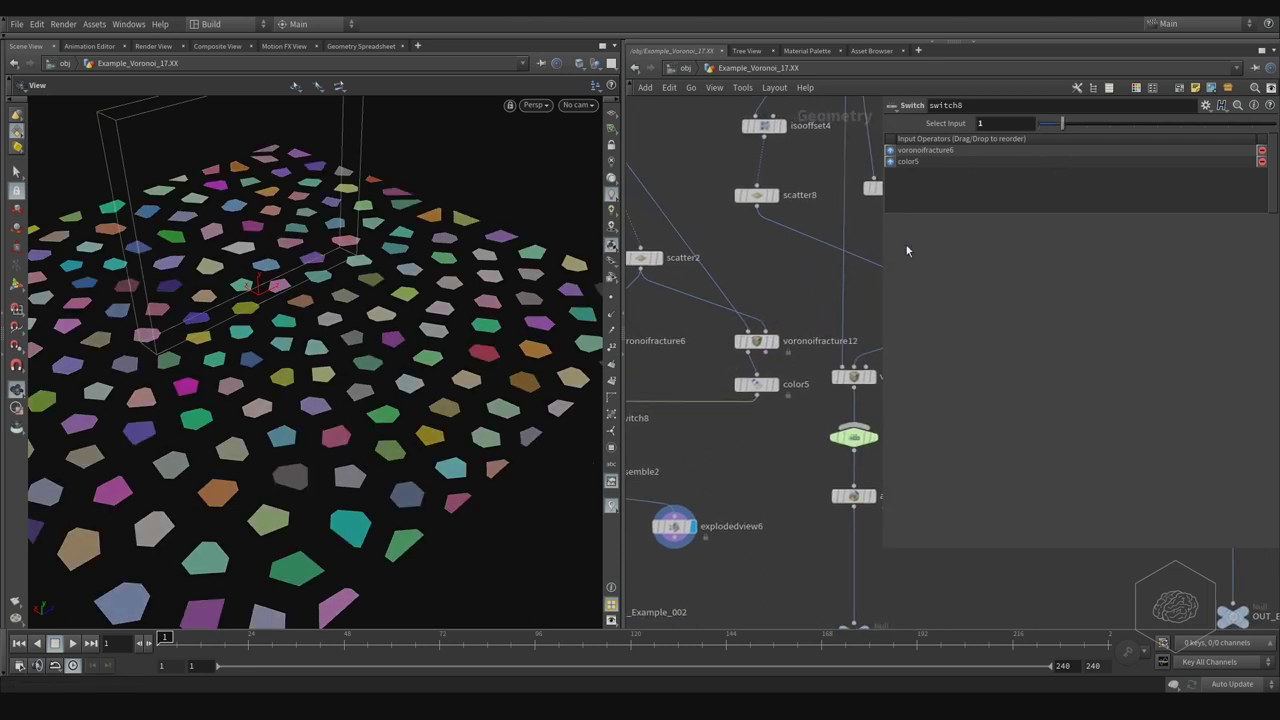
pyautogui.moveTo(1060, 123)
pyautogui.mouseDown()
pyautogui.moveTo(1042, 123)
pyautogui.moveTo(1071, 138)
pyautogui.moveTo(1021, 132)
pyautogui.moveTo(1055, 135)
pyautogui.moveTo(962, 173)
pyautogui.mouseUp()
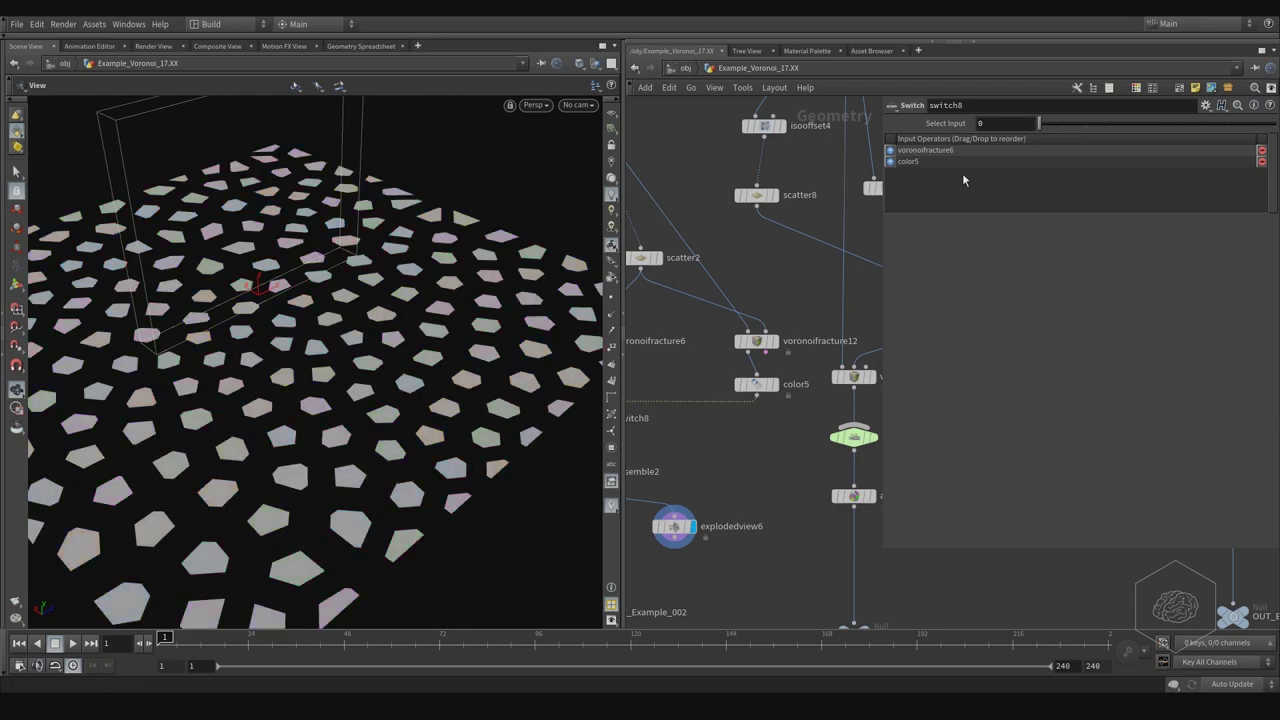
pyautogui.moveTo(795, 313); pyautogui.dragTo(775, 311, button='middle')
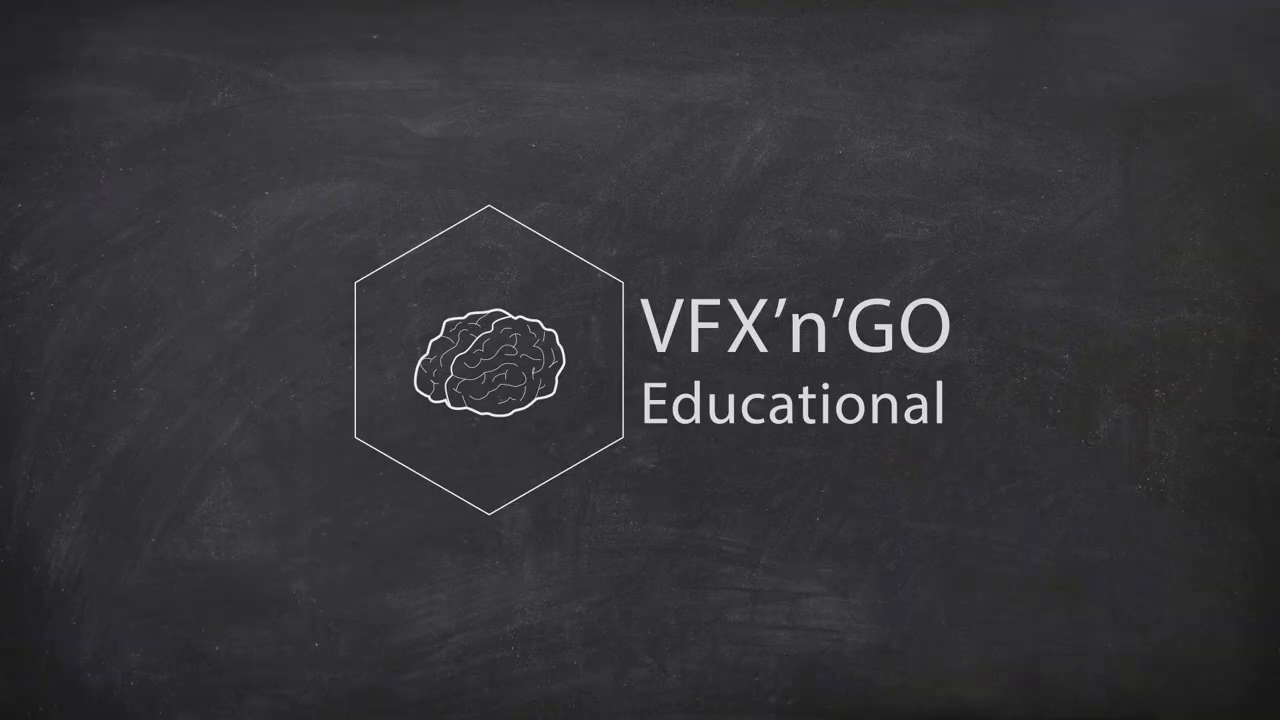